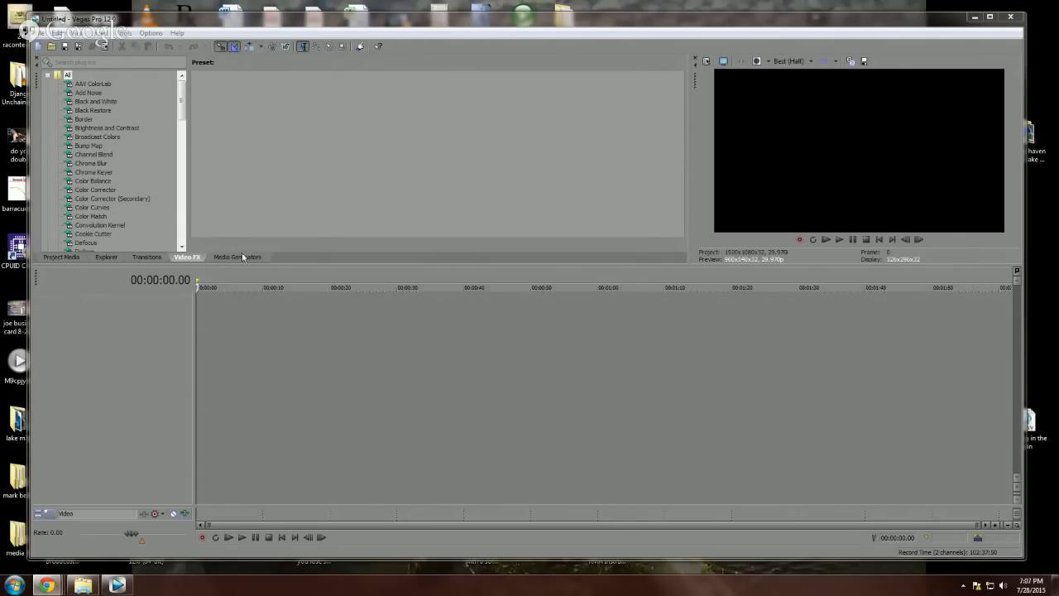
Step: Save the untitled project to the Desktop as "fifteen second demo" in the Vegas Pro project format
left_click_drag(32, 15, 23, 18)
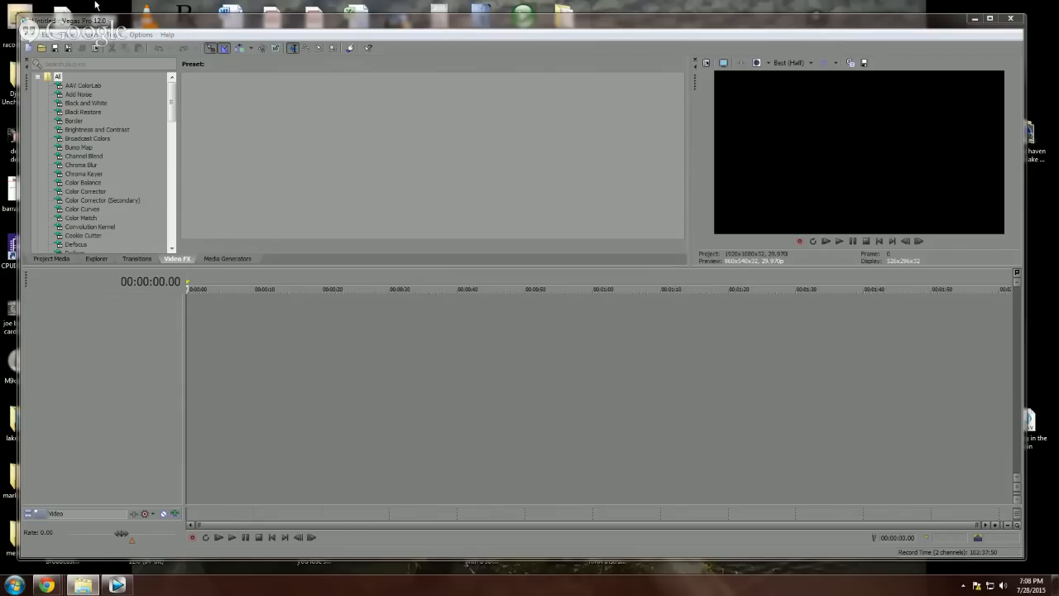
left_click(30, 35)
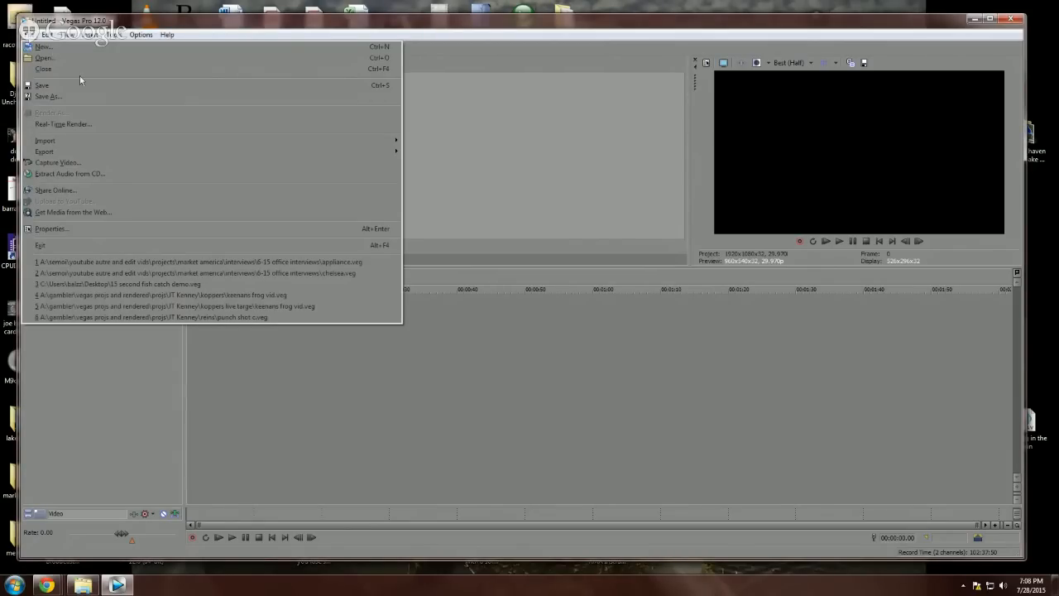
left_click(92, 98)
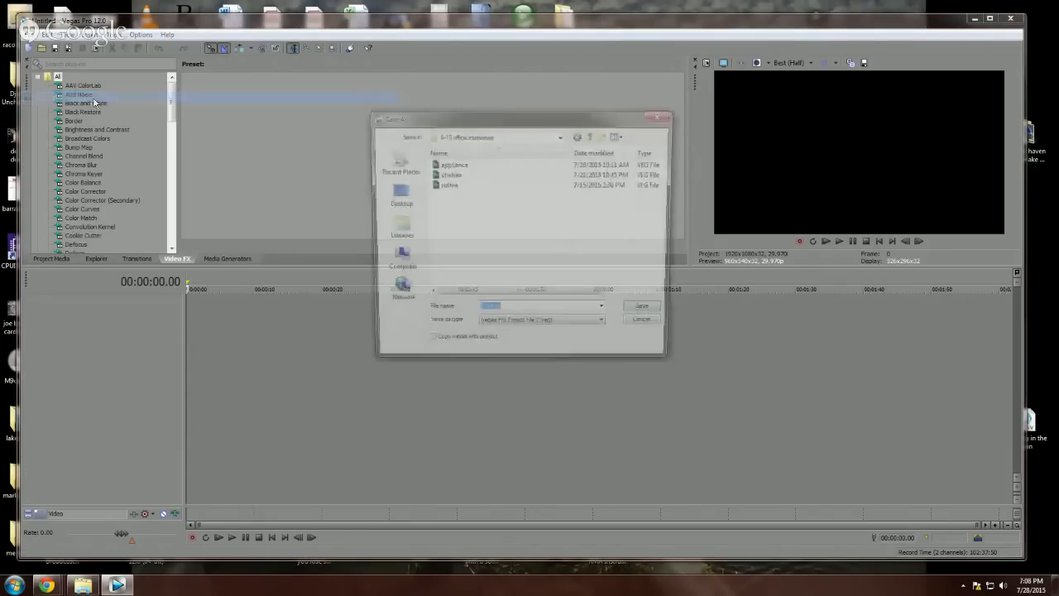
left_click(594, 137)
left_click(595, 136)
left_click(396, 197)
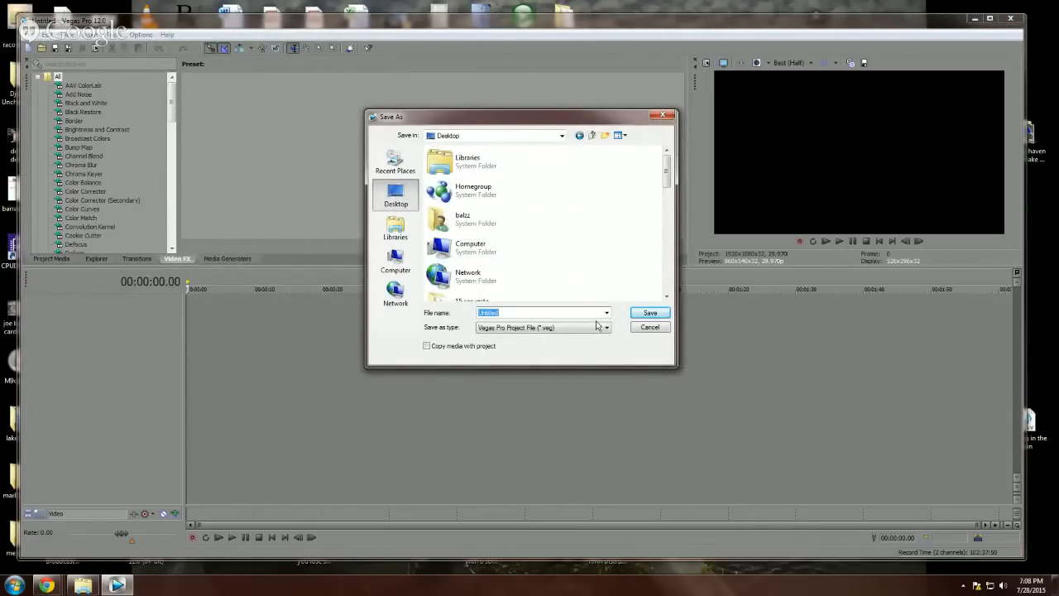
type("lift")
key("Return")
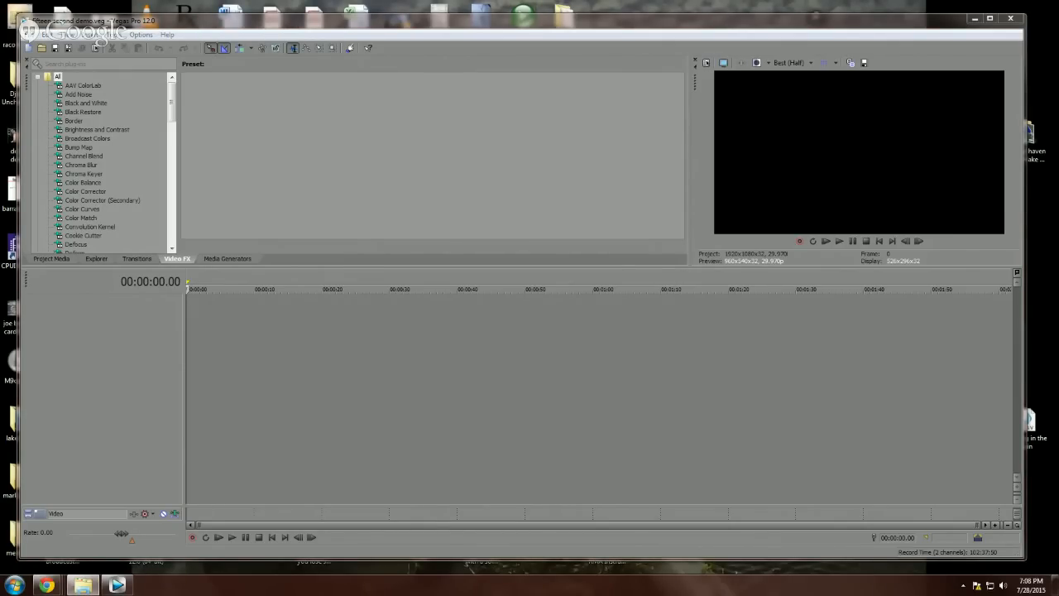
Step: Bring the 15 sec insta folder into view and examine its clips 6-5 me 7lbs (2), 6-5 me 7lbs and holiday 6-5-14 me 7lbs
left_click_drag(1058, 196, 693, 185)
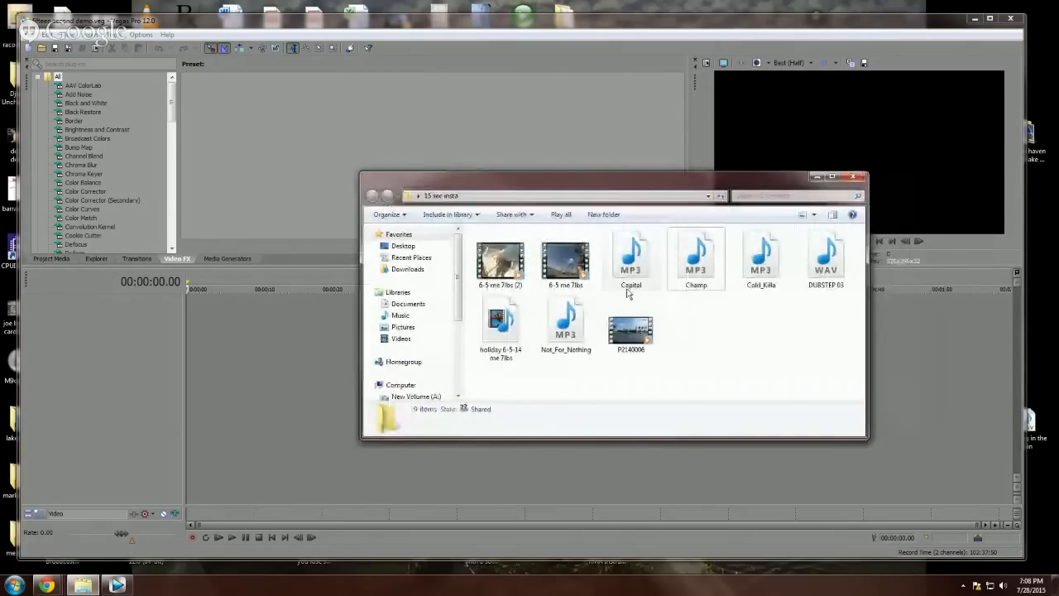
left_click(515, 272)
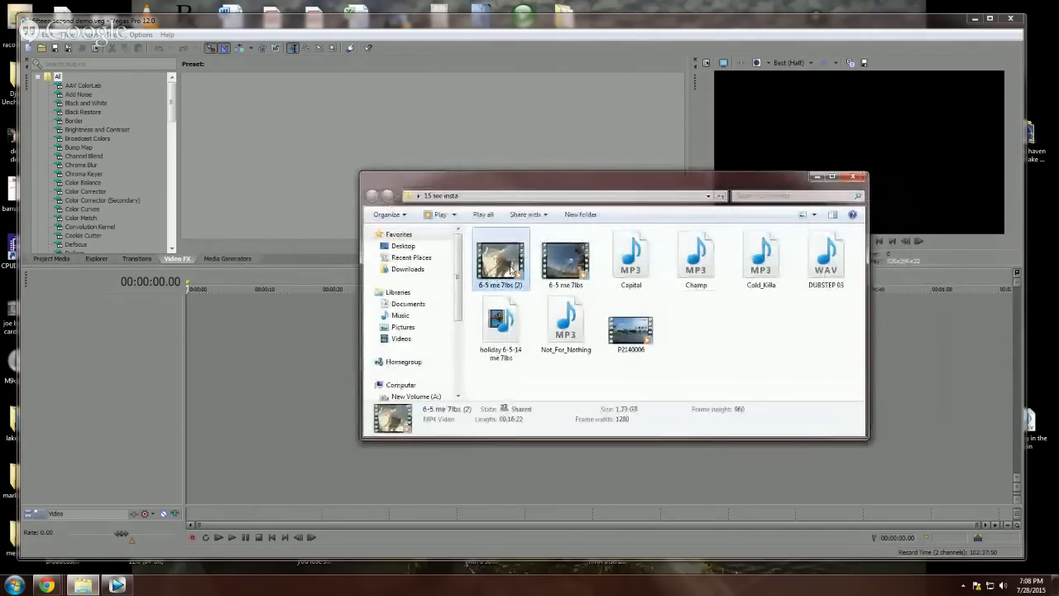
left_click(565, 264)
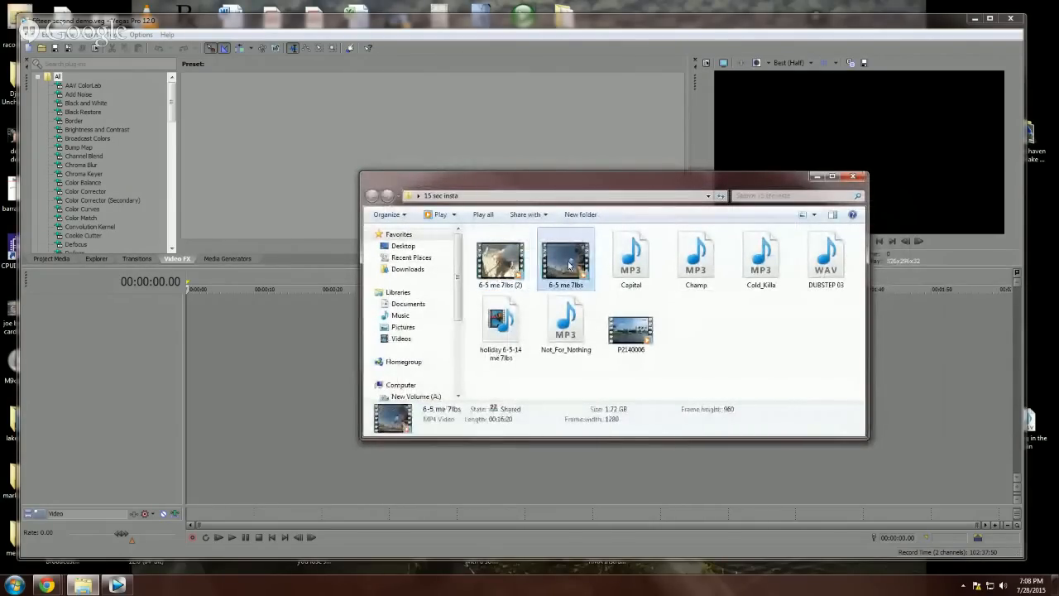
left_click(505, 327)
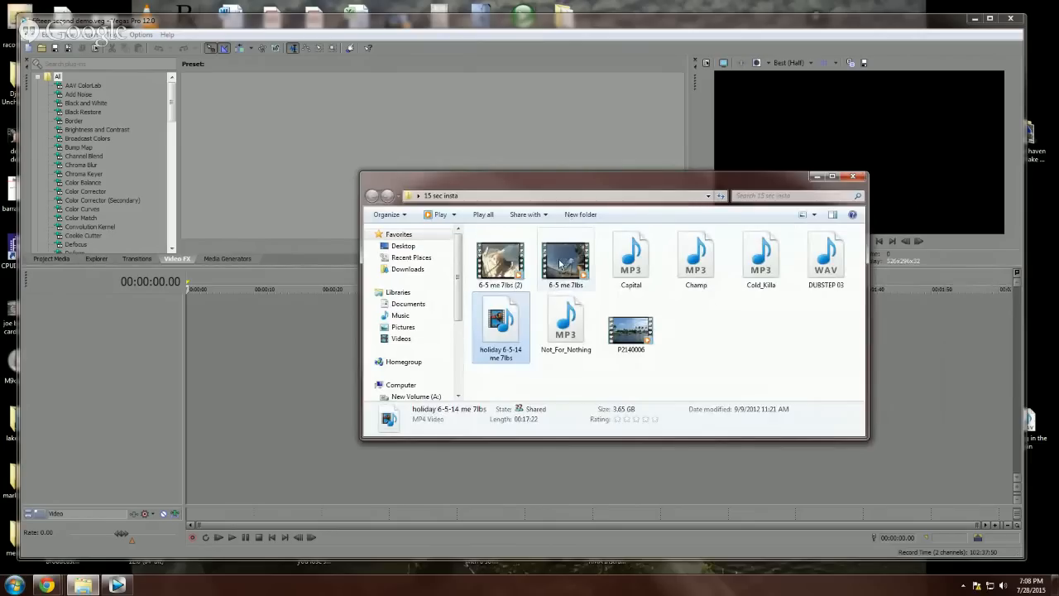
mouse_move(563, 288)
left_click(513, 270)
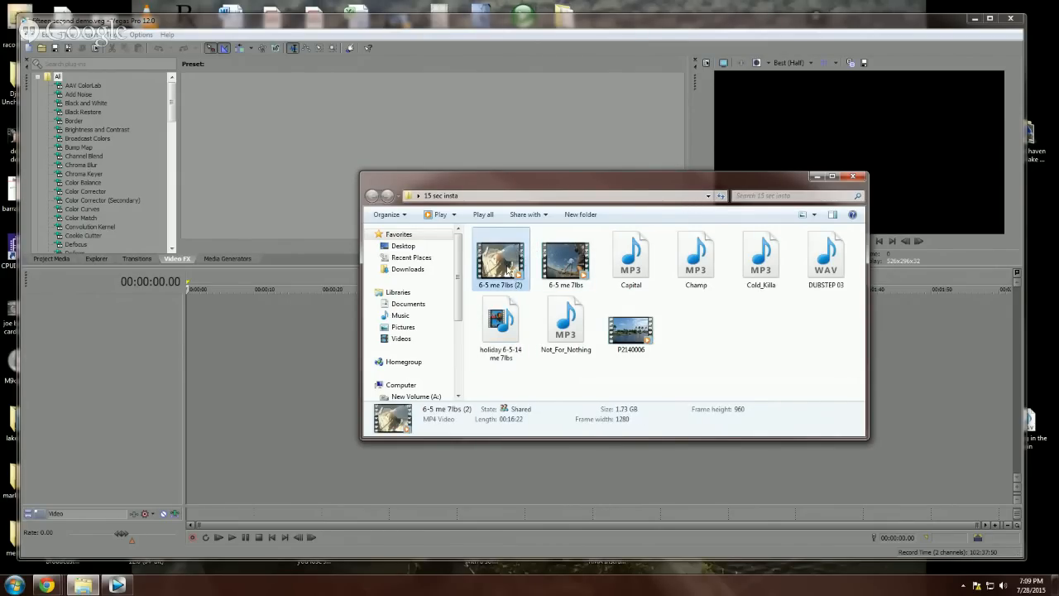
left_click(570, 272)
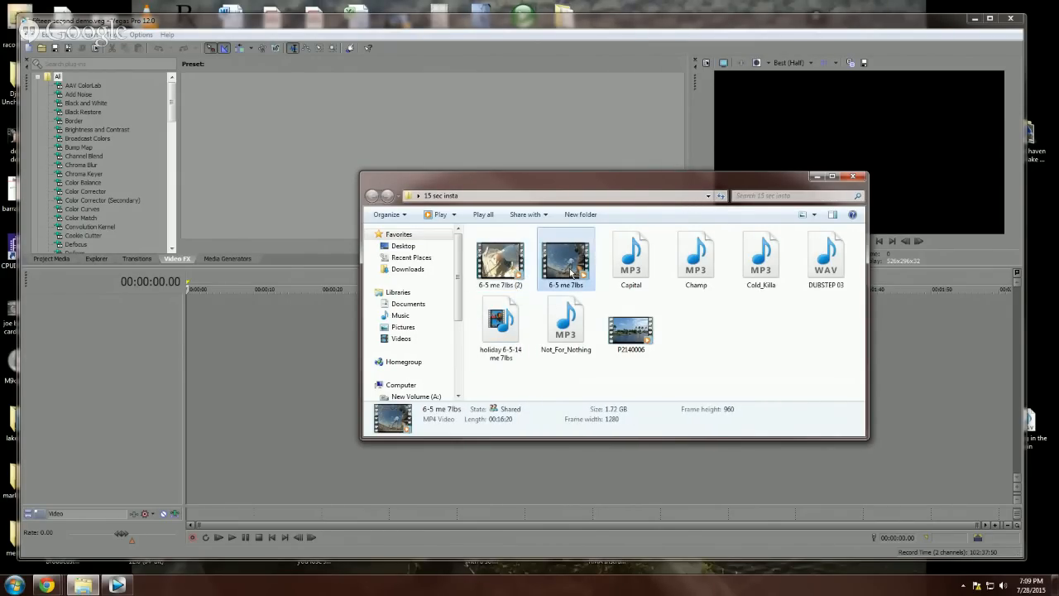
left_click(518, 331)
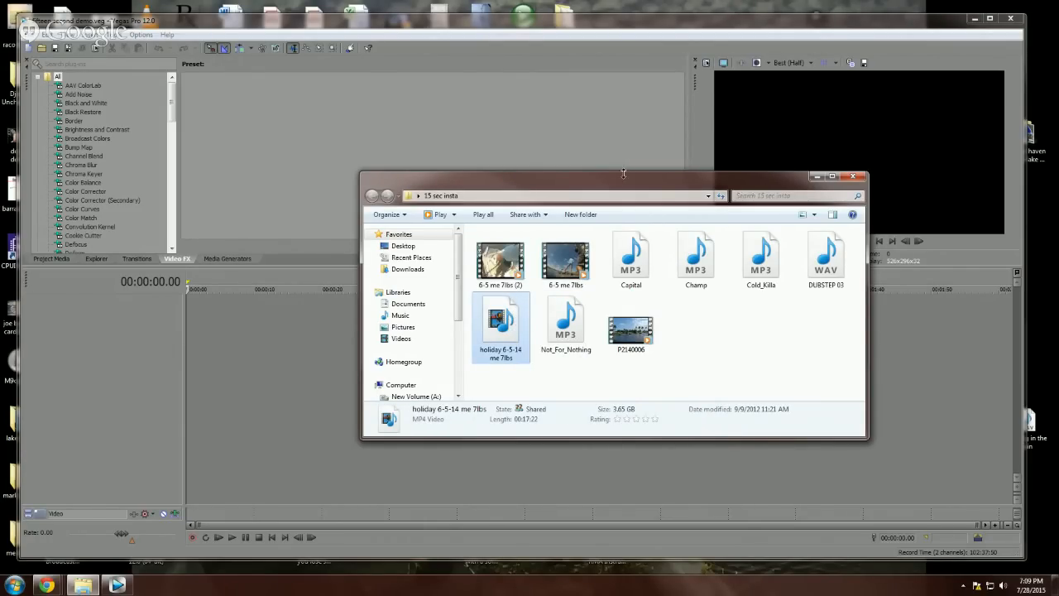
Step: Add the clip 6-5 me 7lbs (2) at the start of the empty timeline, declining to match the project video settings to it
left_click_drag(623, 173, 761, 96)
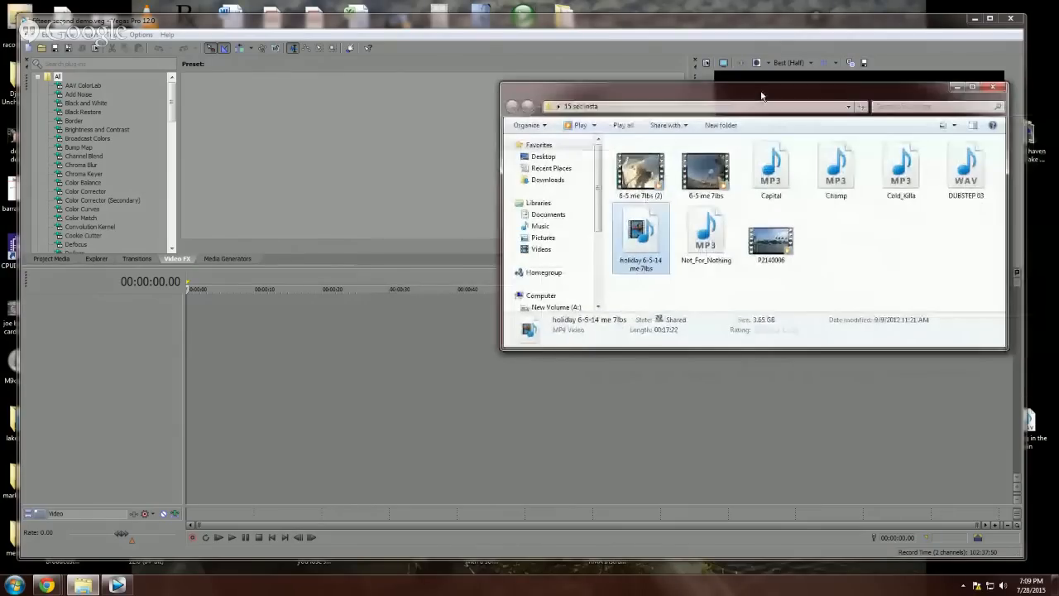
left_click_drag(640, 171, 214, 327)
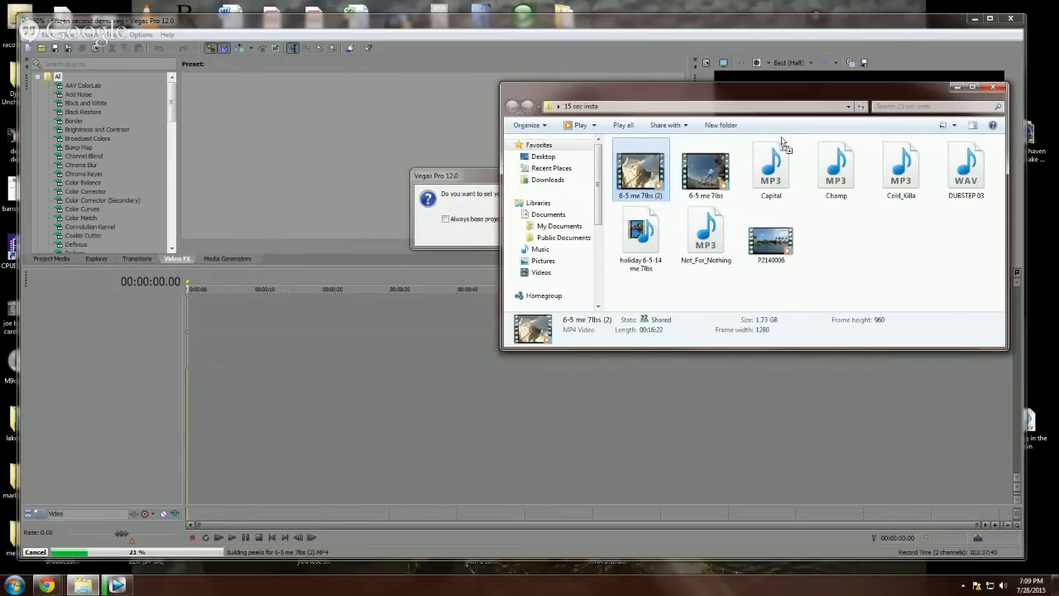
left_click(478, 181)
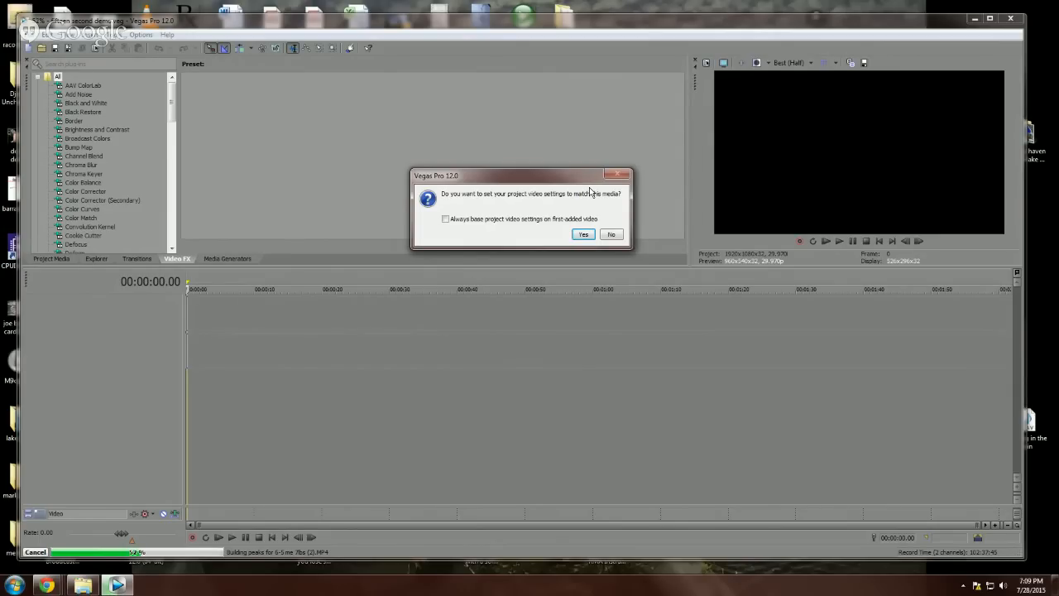
left_click(611, 238)
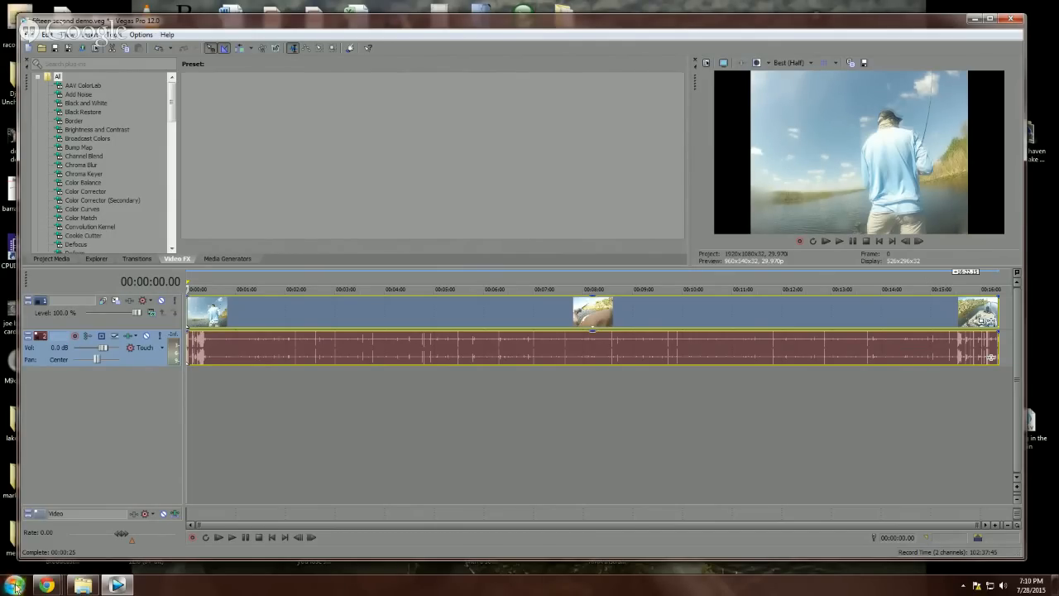
Step: Add the clips 6-5 me 7lbs and holiday 6-5-14 me 7lbs on separate new tracks below the first, and move the folder window aside
left_click(83, 586)
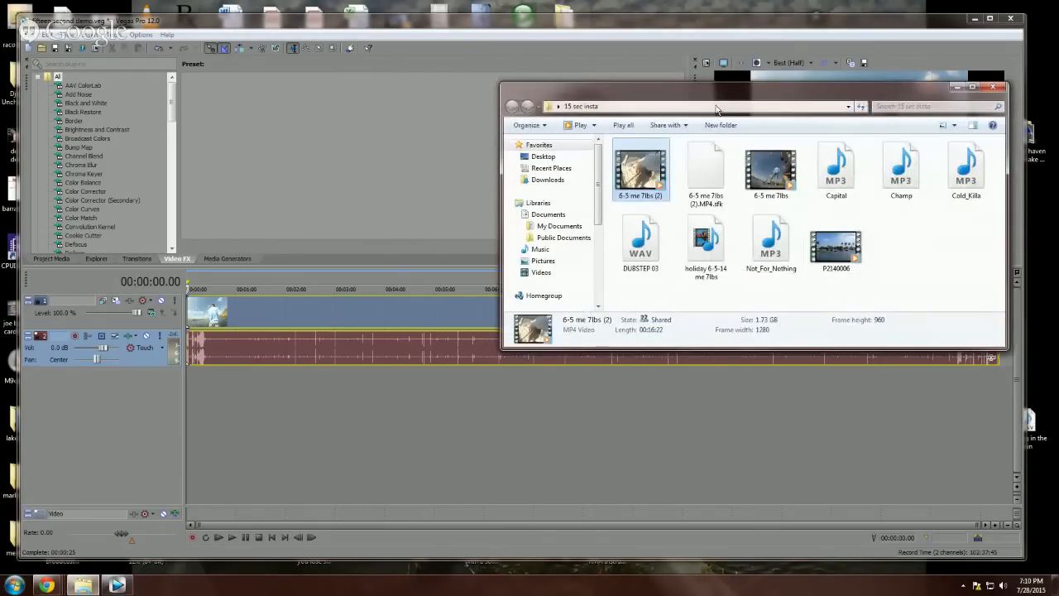
left_click_drag(770, 172, 719, 198)
left_click_drag(702, 235, 167, 397)
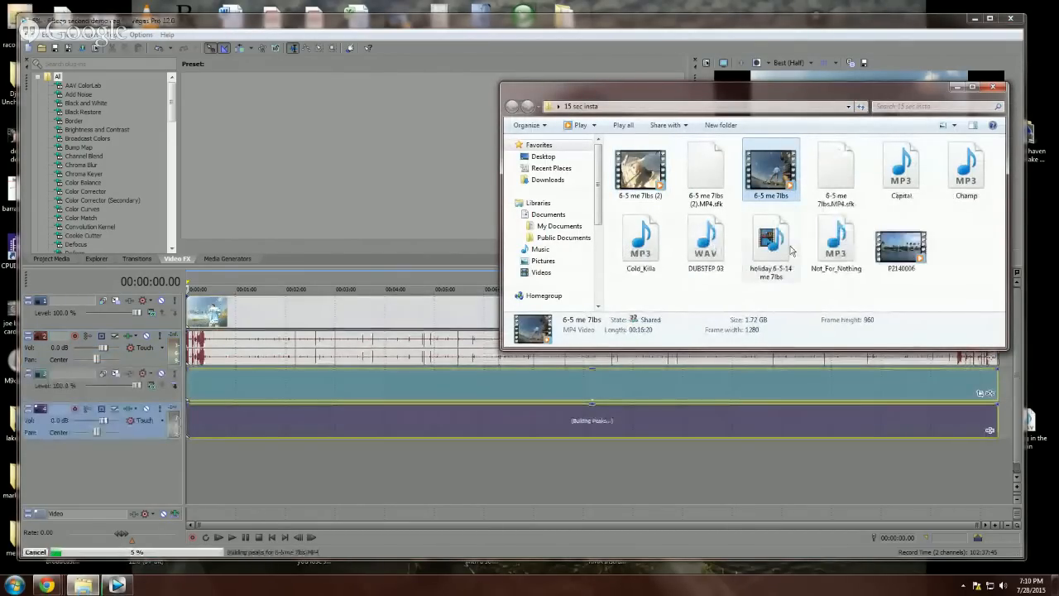
left_click(770, 244)
left_click_drag(373, 461, 191, 455)
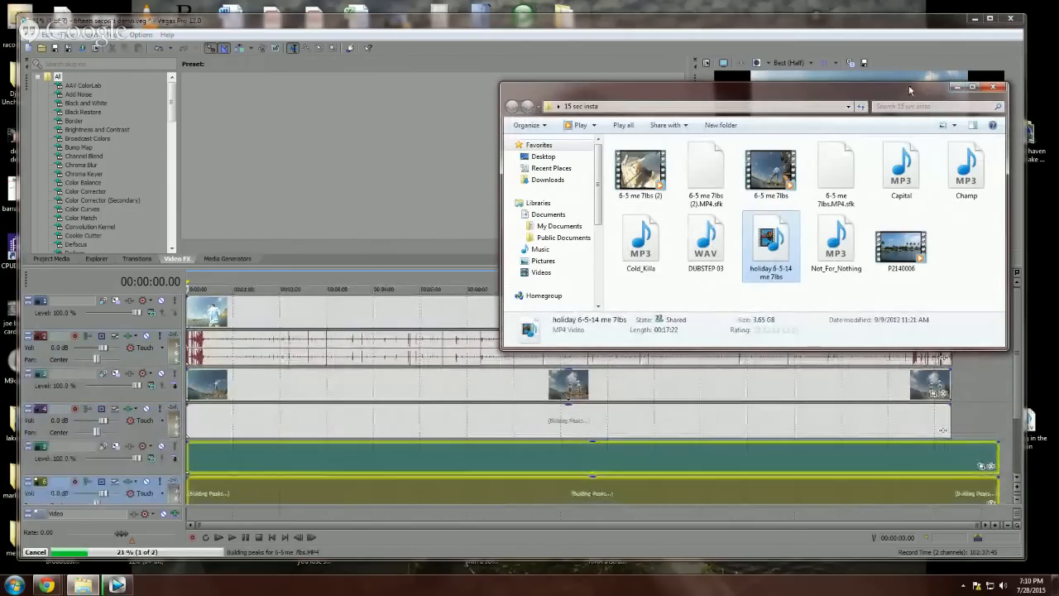
left_click(957, 86)
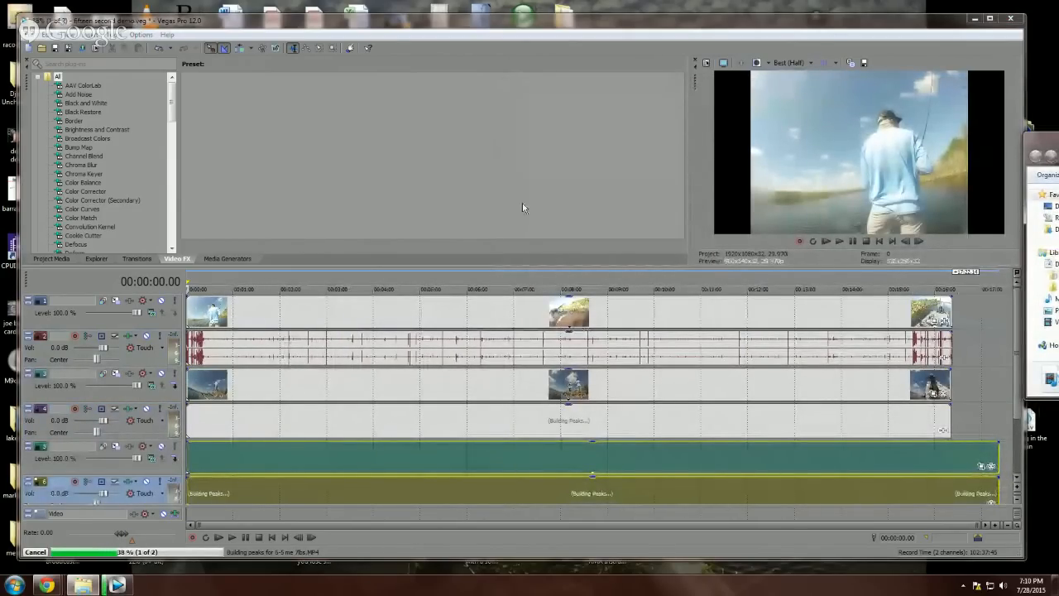
Step: Position the timeline cursor exactly at 00:00:15.00
left_click(405, 282)
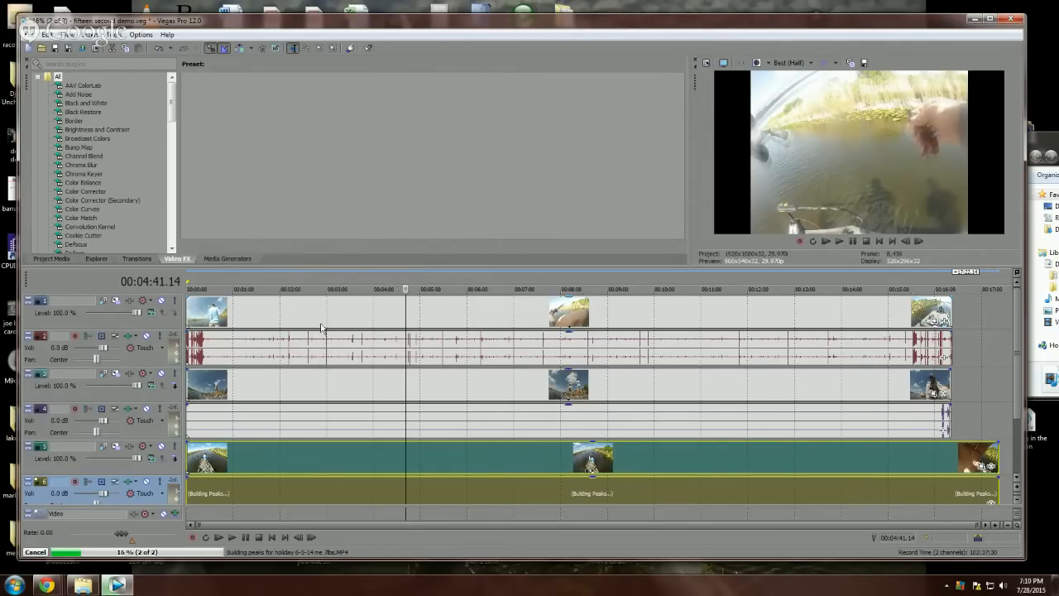
left_click(219, 311)
scroll(219, 311, "up", 1)
scroll(221, 315, "up", 2)
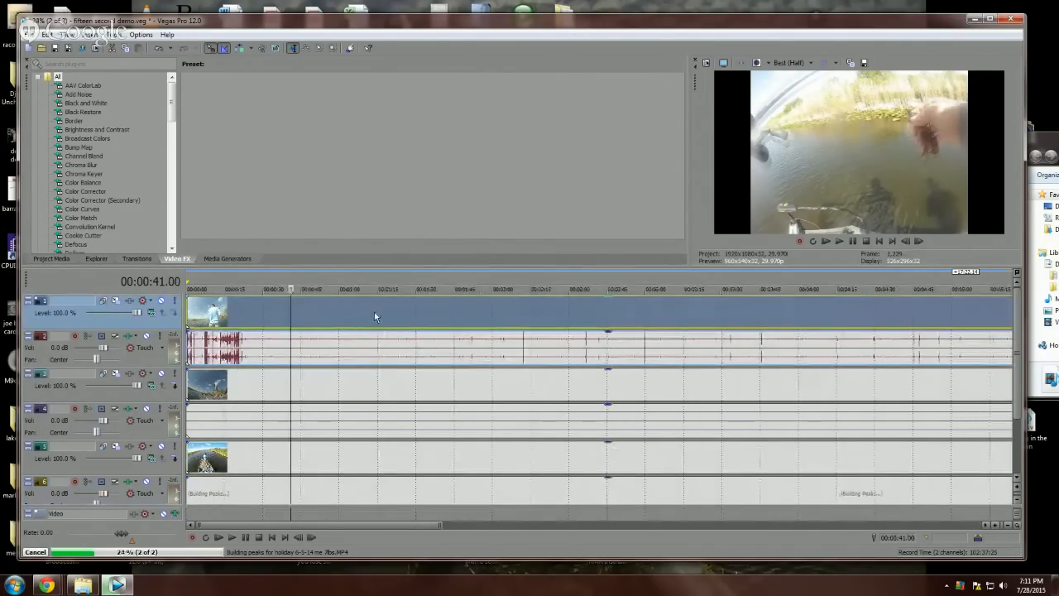
scroll(358, 323, "up", 1)
scroll(355, 331, "up", 1)
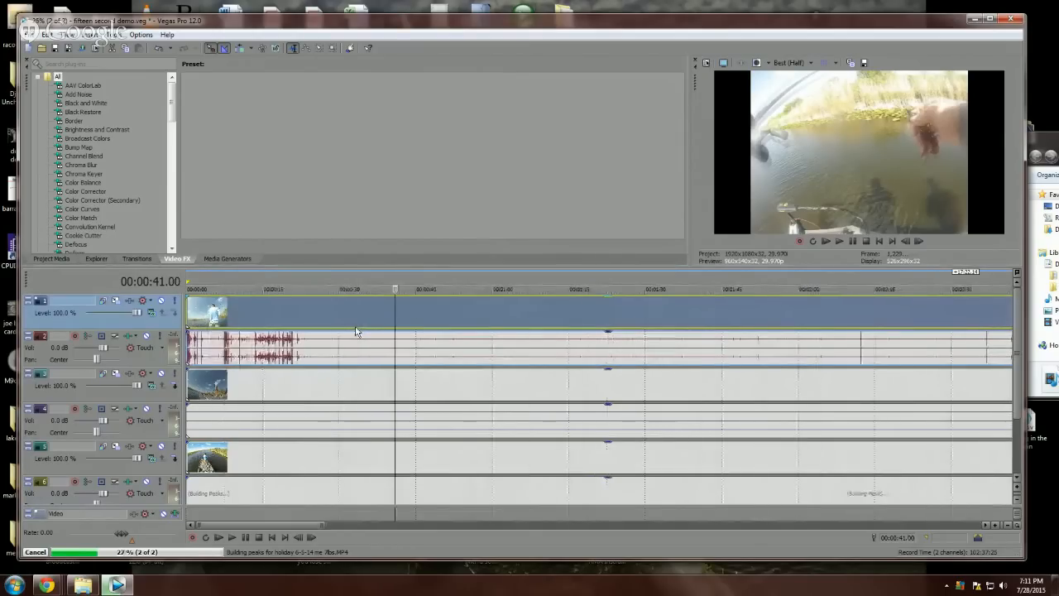
left_click(263, 315)
scroll(263, 315, "up", 3)
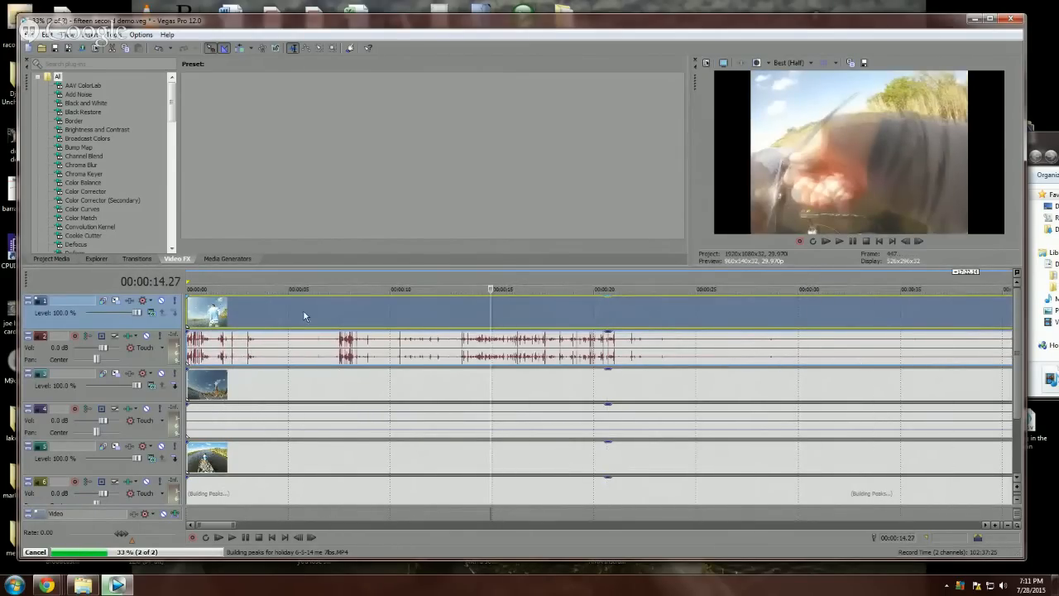
key("Right")
key("Right")
key("Right")
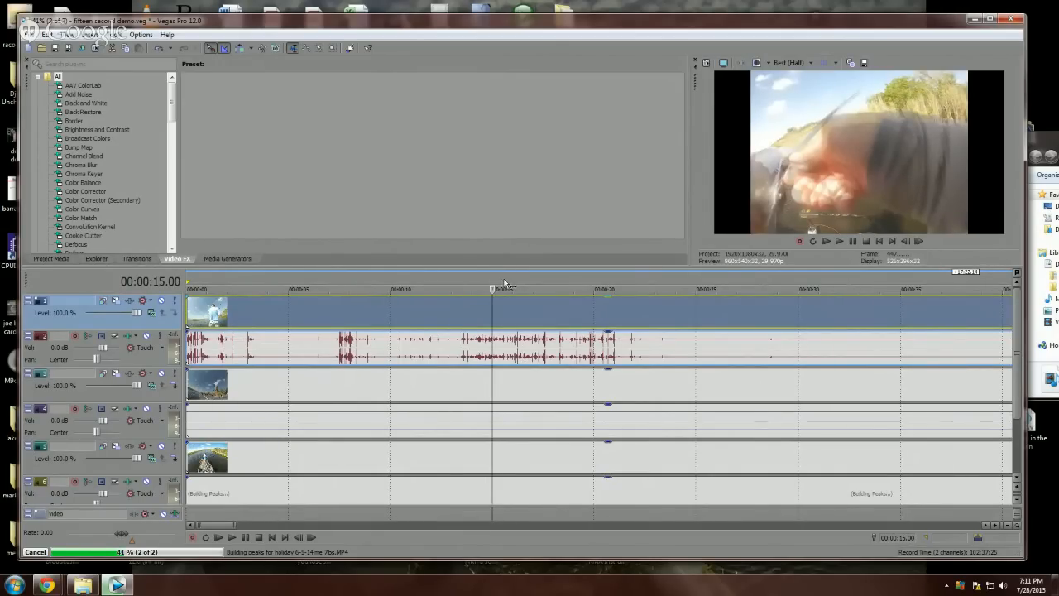
Step: Turn on loop playback and insert an unnamed marker at the 15-second cursor position
right_click(505, 283)
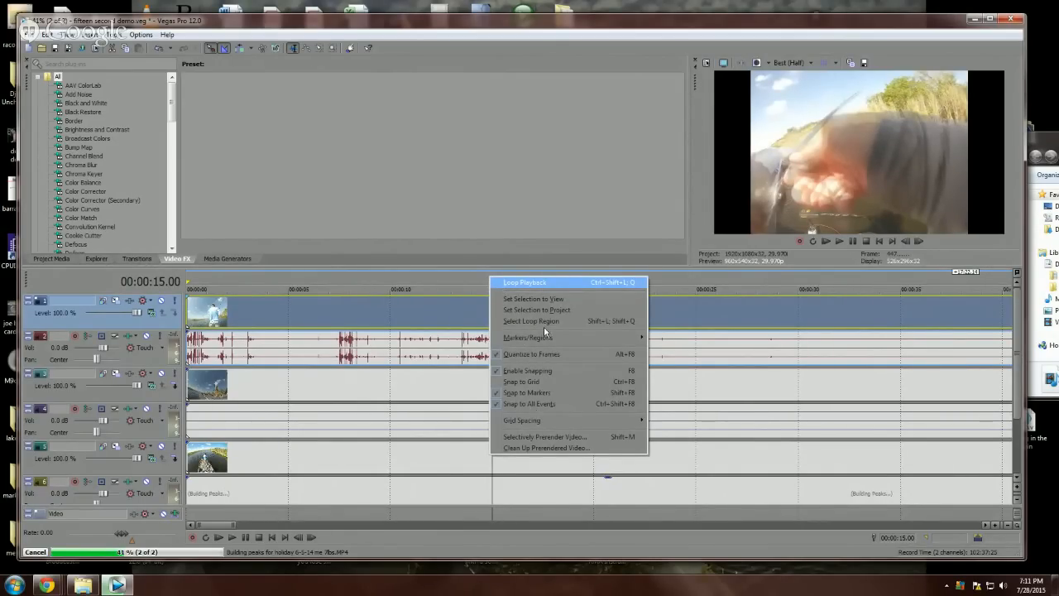
left_click(525, 282)
right_click(496, 274)
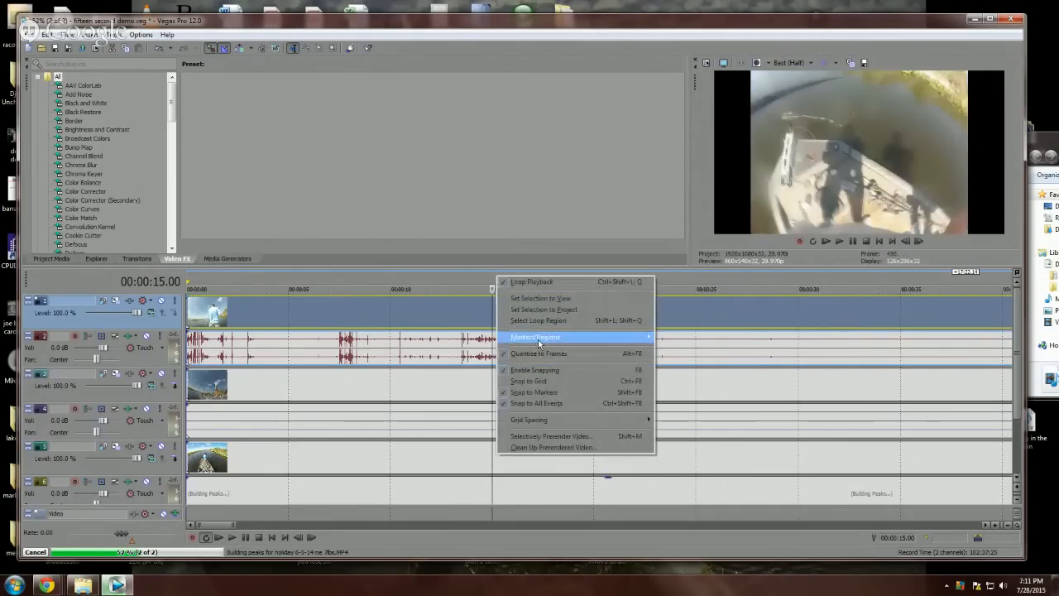
mouse_move(539, 339)
left_click(685, 341)
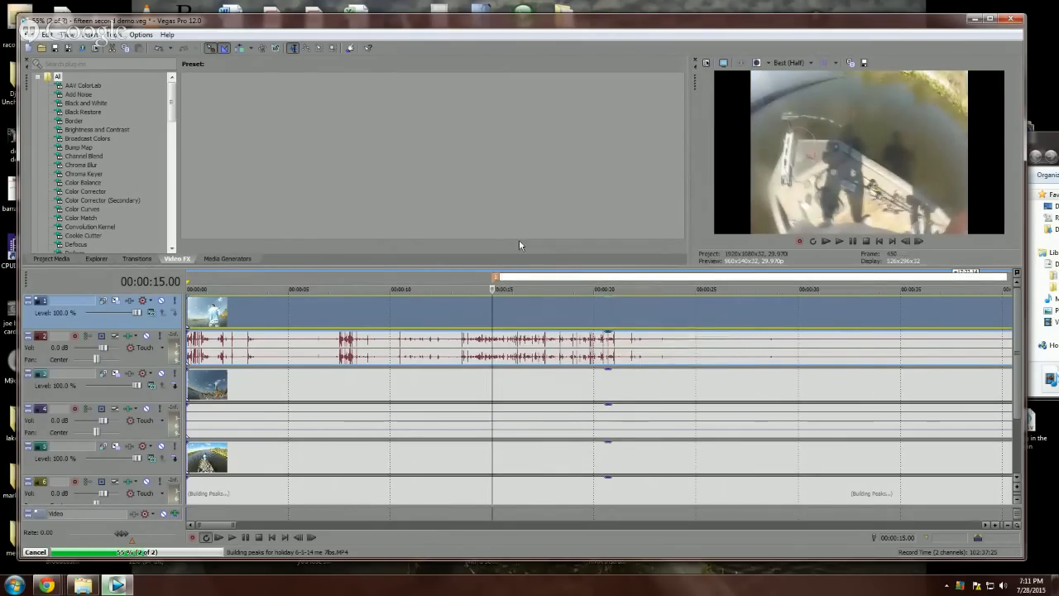
key("q")
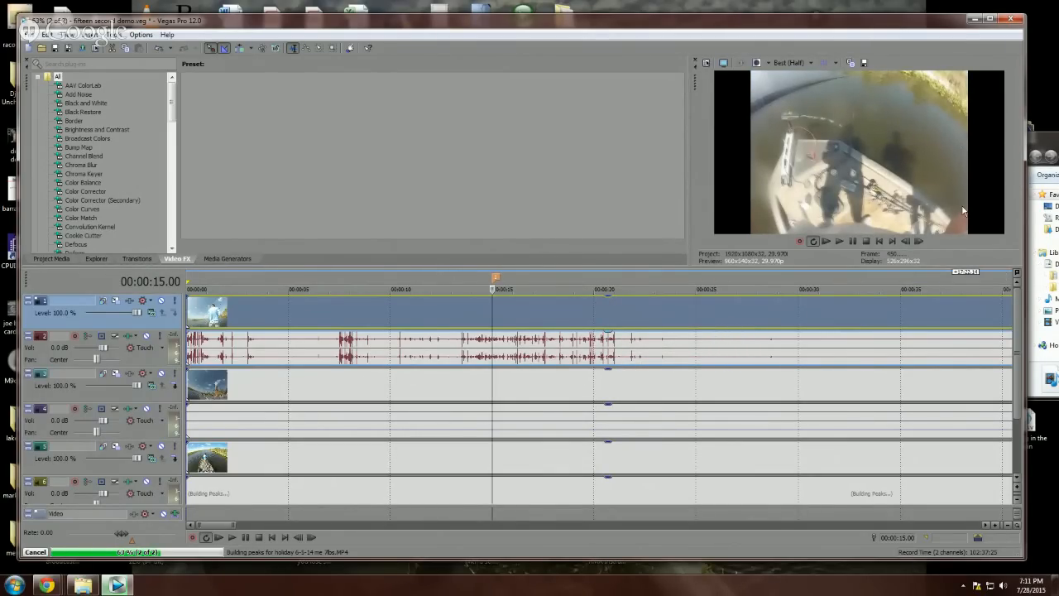
Step: Set the video preview quality to Preview (Half) and place the timeline cursor at about 00:13:25 in the first clip
scroll(483, 352, "down", 2)
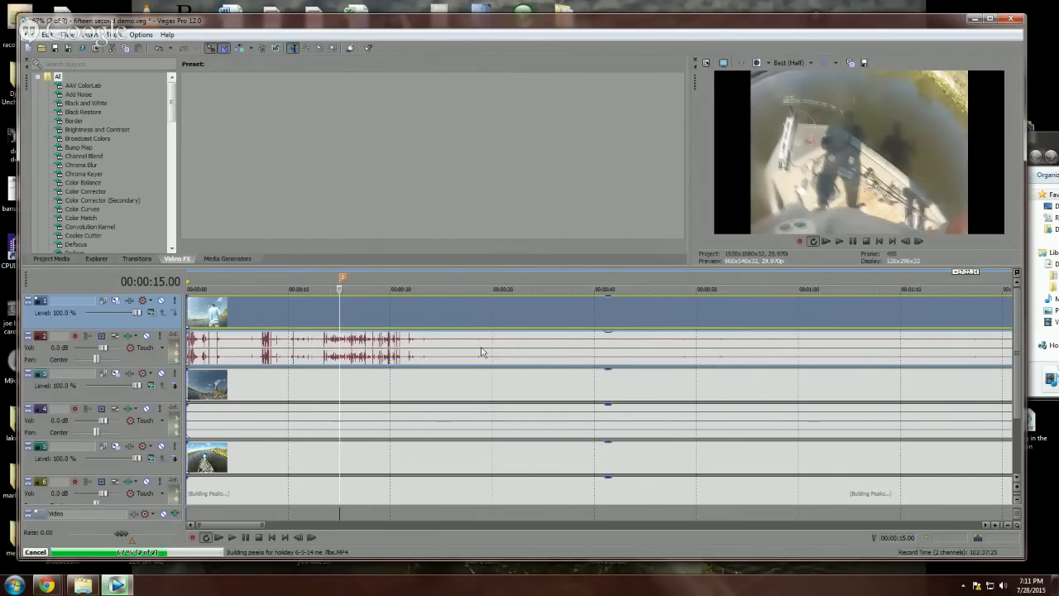
scroll(437, 317, "down", 5)
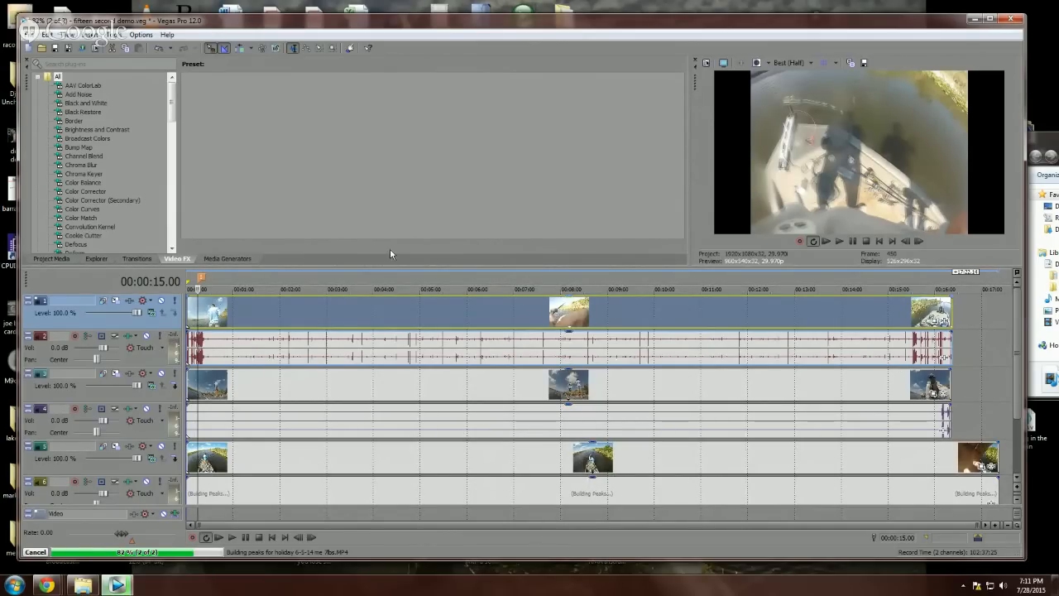
left_click(697, 325)
left_click_drag(697, 325, 723, 315)
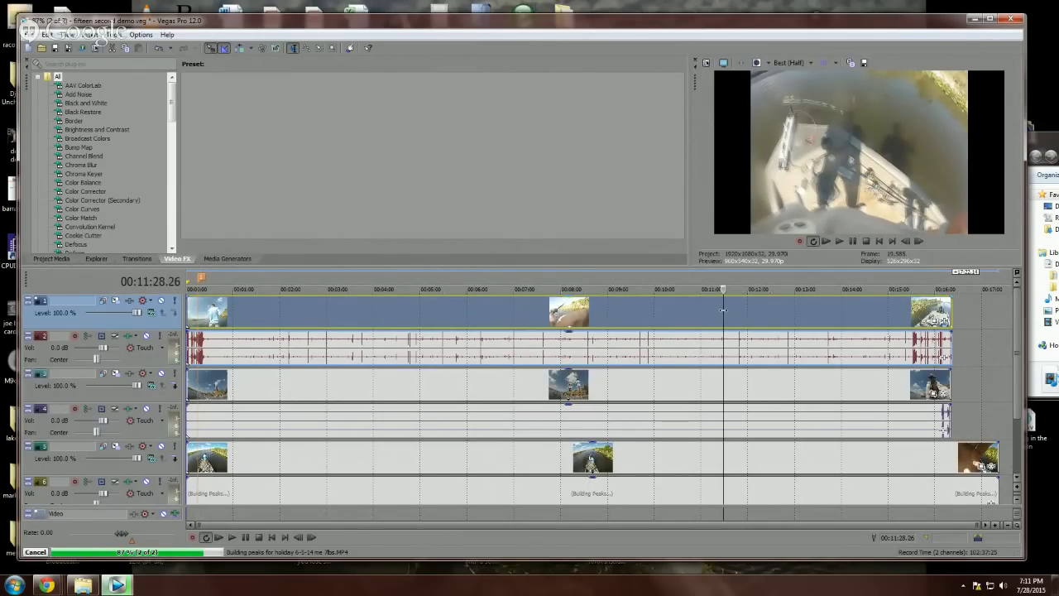
left_click(785, 63)
mouse_move(819, 87)
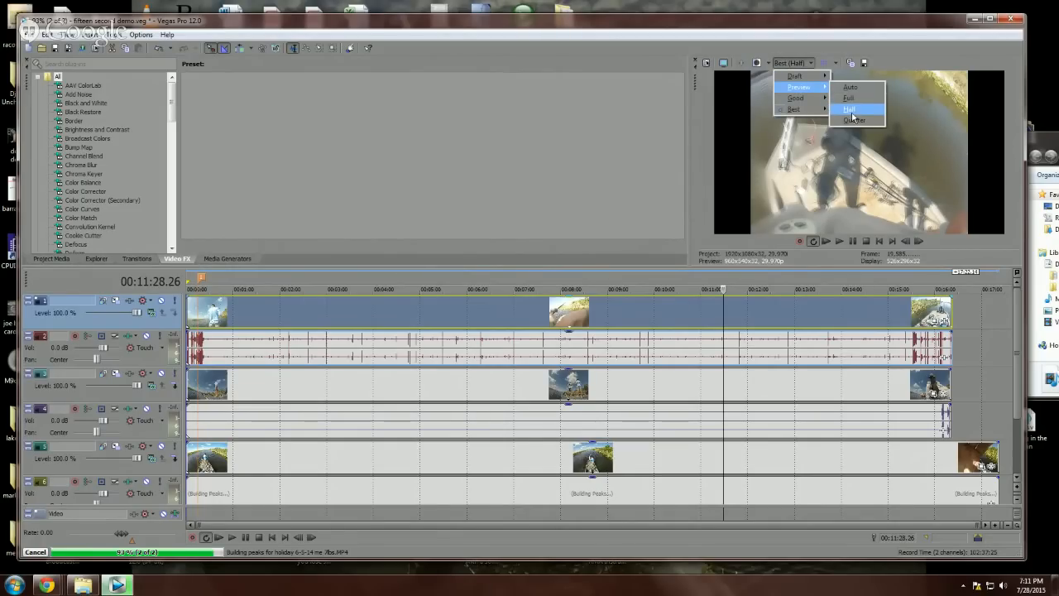
left_click(850, 109)
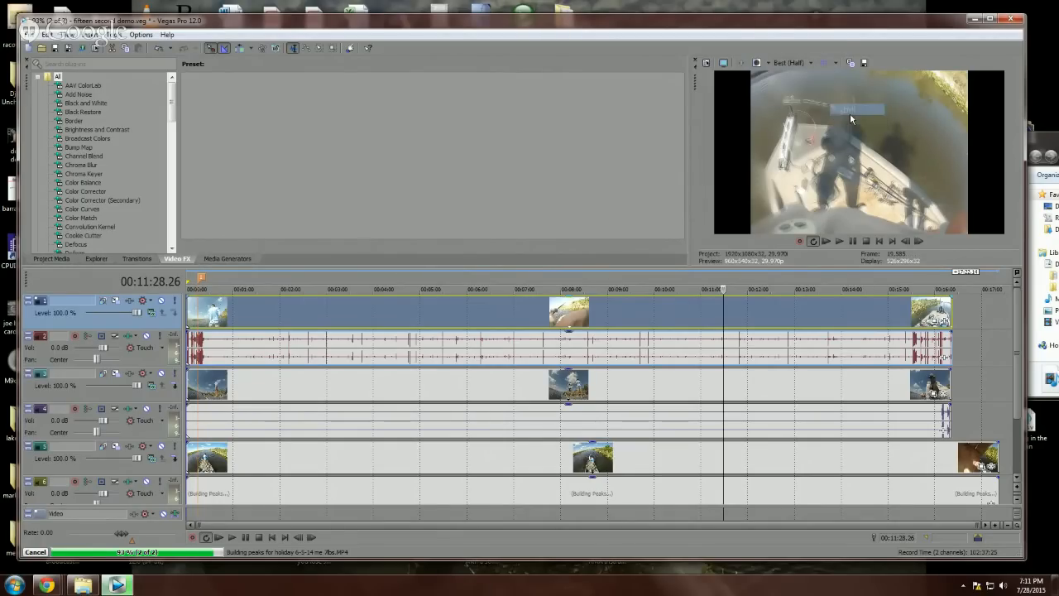
left_click(815, 312)
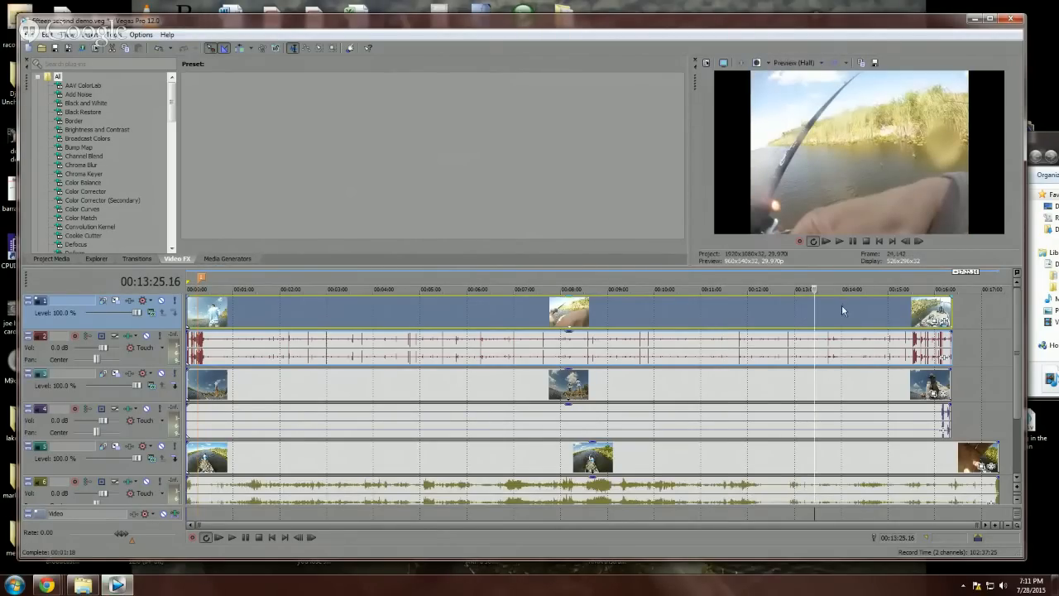
Step: Advance the timeline cursor through the first track's clip to about 00:15:40 to locate the fish strike
left_click(842, 312)
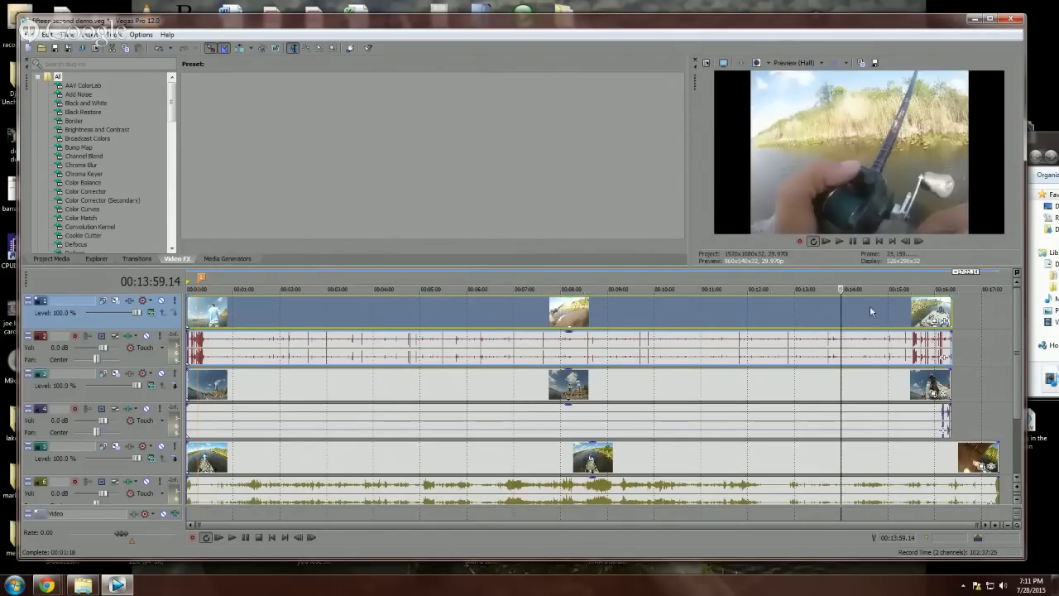
left_click(870, 312)
scroll(869, 312, "up", 2)
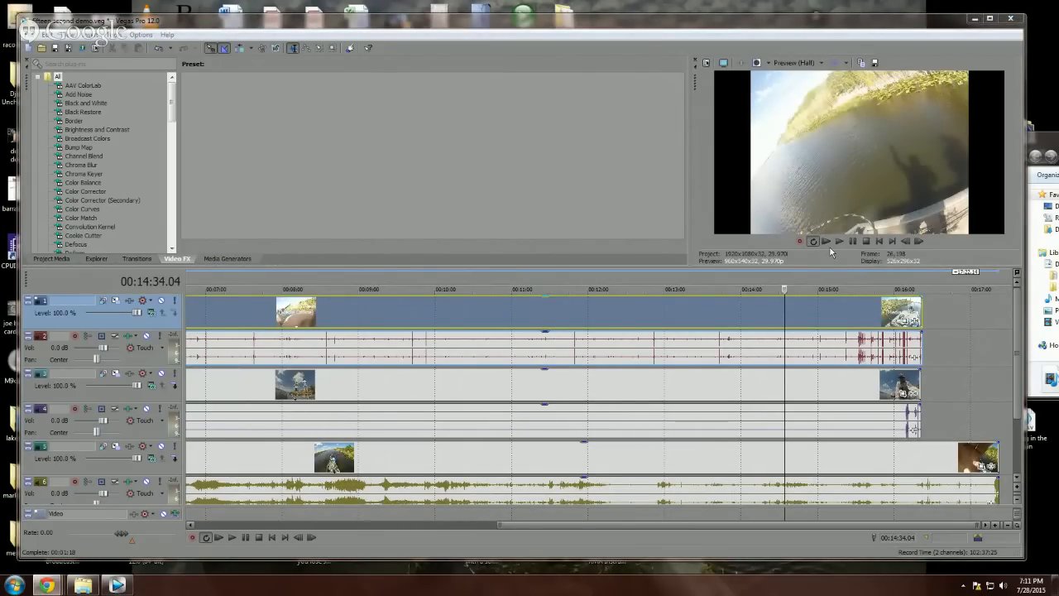
left_click(817, 319)
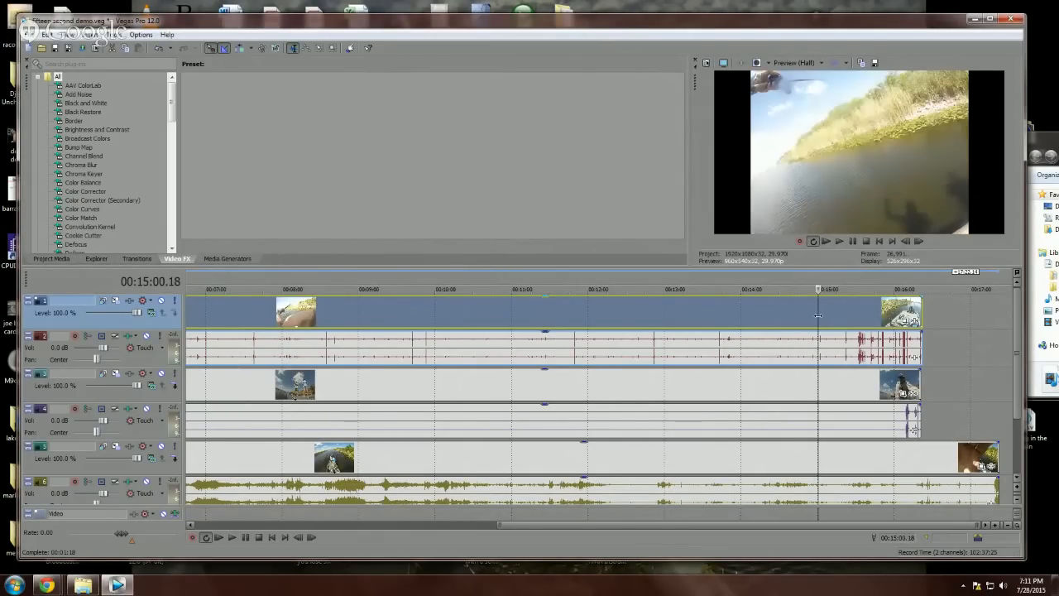
left_click_drag(817, 315, 870, 329)
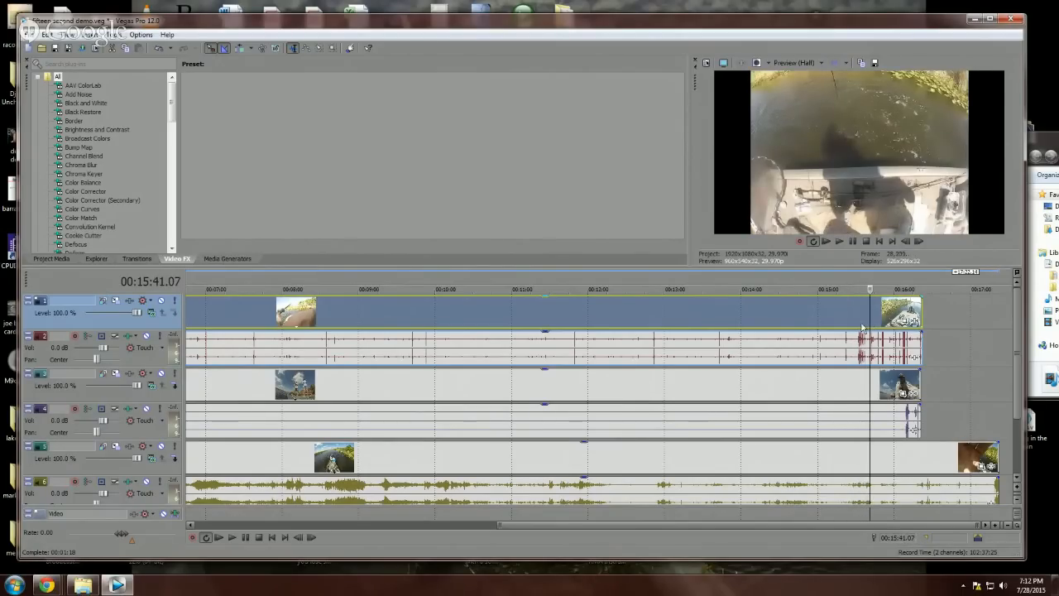
scroll(862, 329, "up", 2)
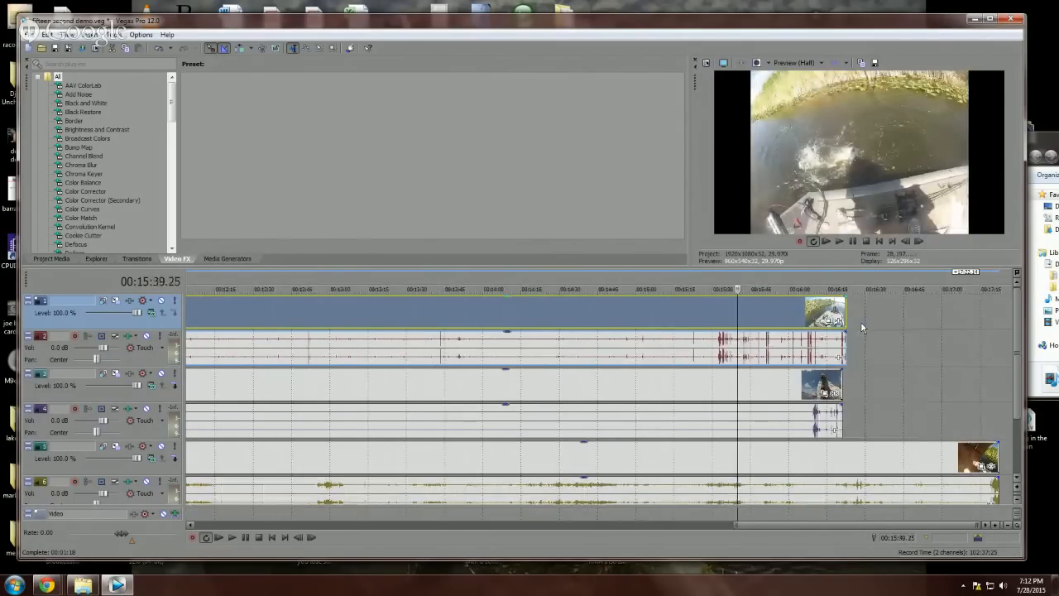
Step: Step the cursor back to just before the fish strike and split the first track's clip at 00:15:28.25
key("Left")
key("Left")
key("Left")
key("Left")
key("Left")
key("Left")
key("Left")
key("Left")
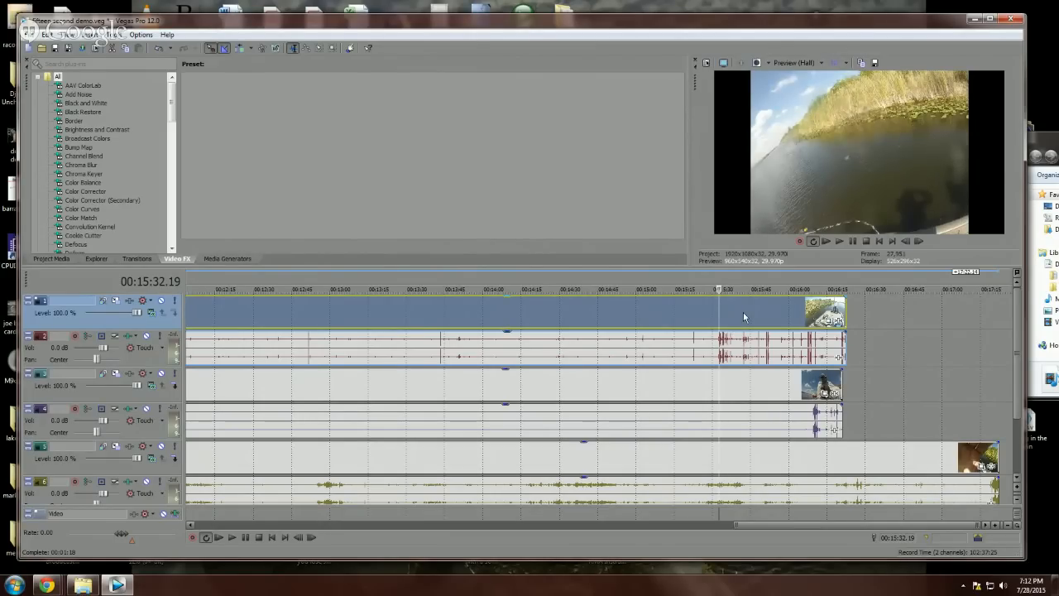
key("Left")
key("Left")
key("Left")
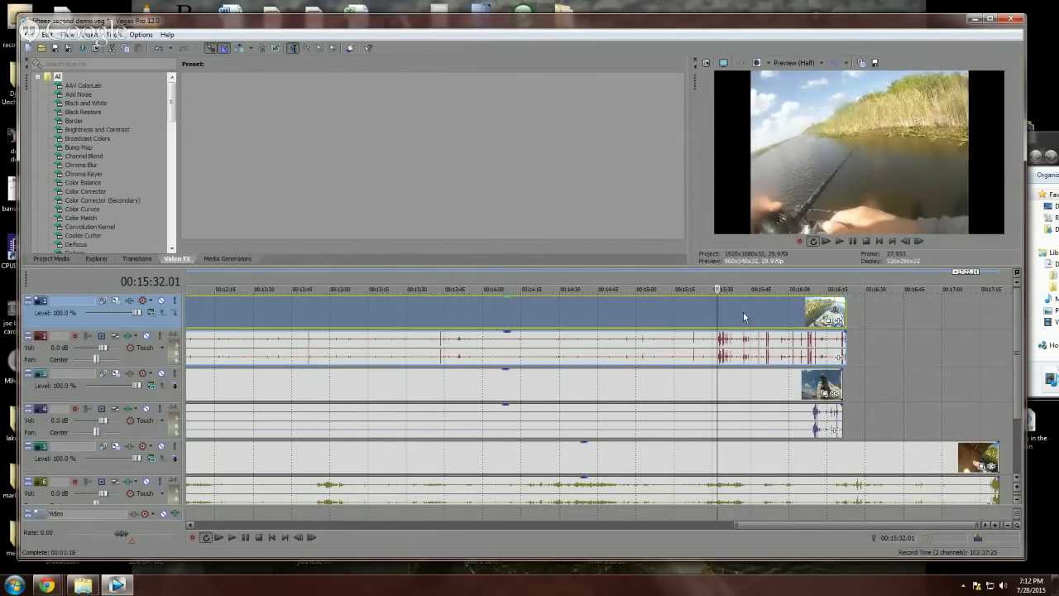
key("Left")
key("Left")
key("Left")
key("Left")
key("Left")
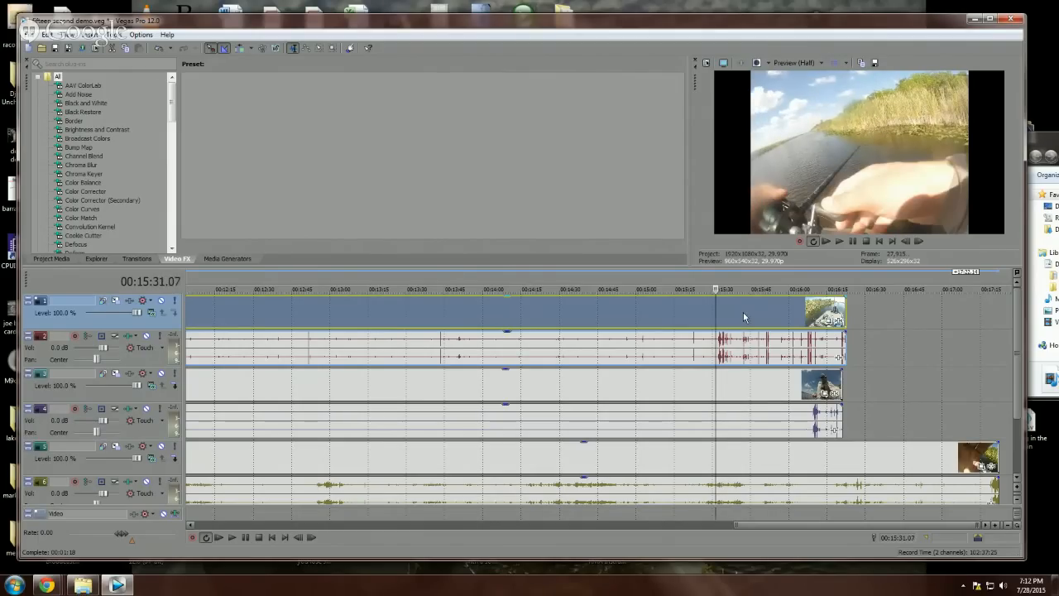
key("Left")
key("Left")
key("Left")
key("Left")
key("Left")
key("Left")
key("Left")
key("Left")
key("Left")
key("Left")
key("Left")
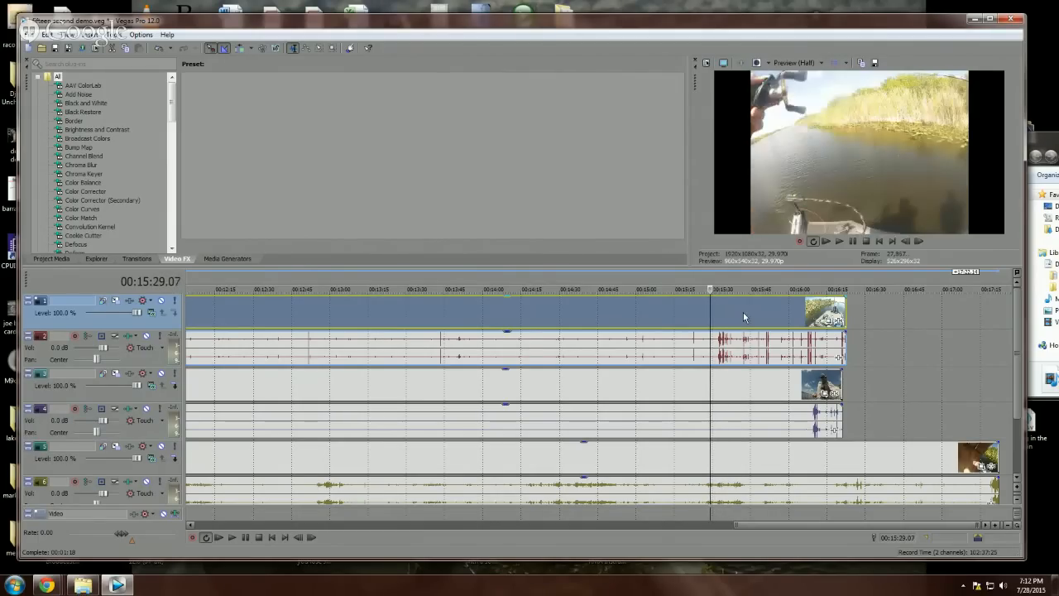
key("s")
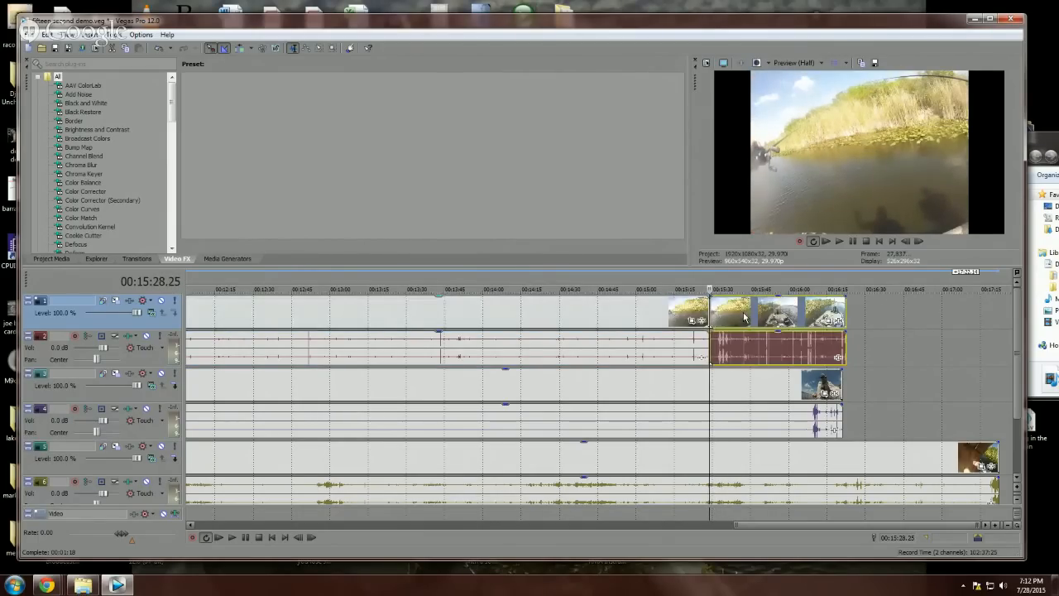
Step: Delete the first clip's footage before the split and move the remaining piece to the start of the timeline
left_click(633, 335)
key("Delete")
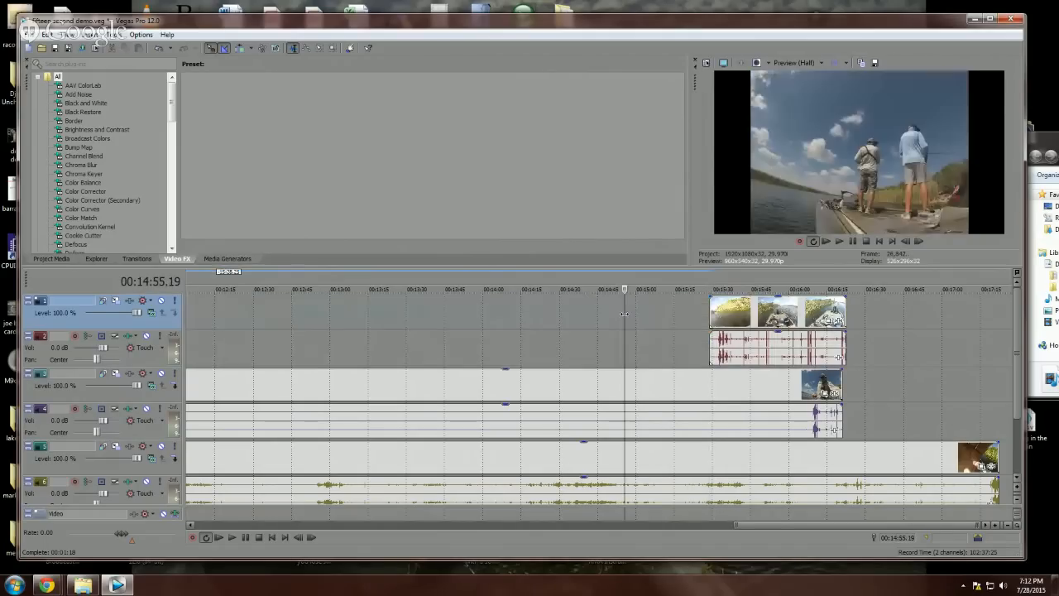
scroll(619, 331, "down", 5)
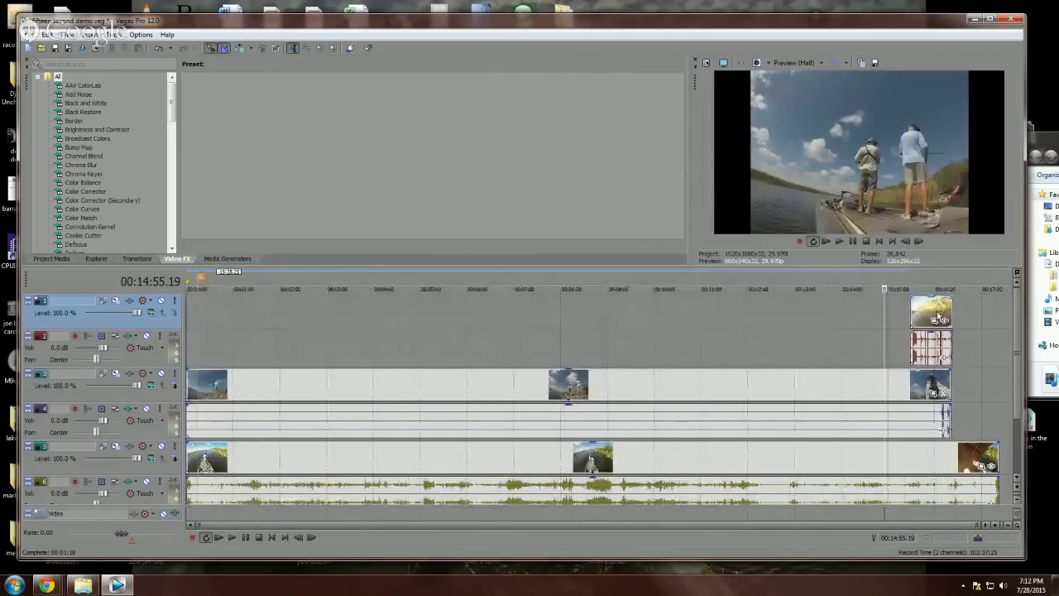
left_click_drag(383, 285, 185, 324)
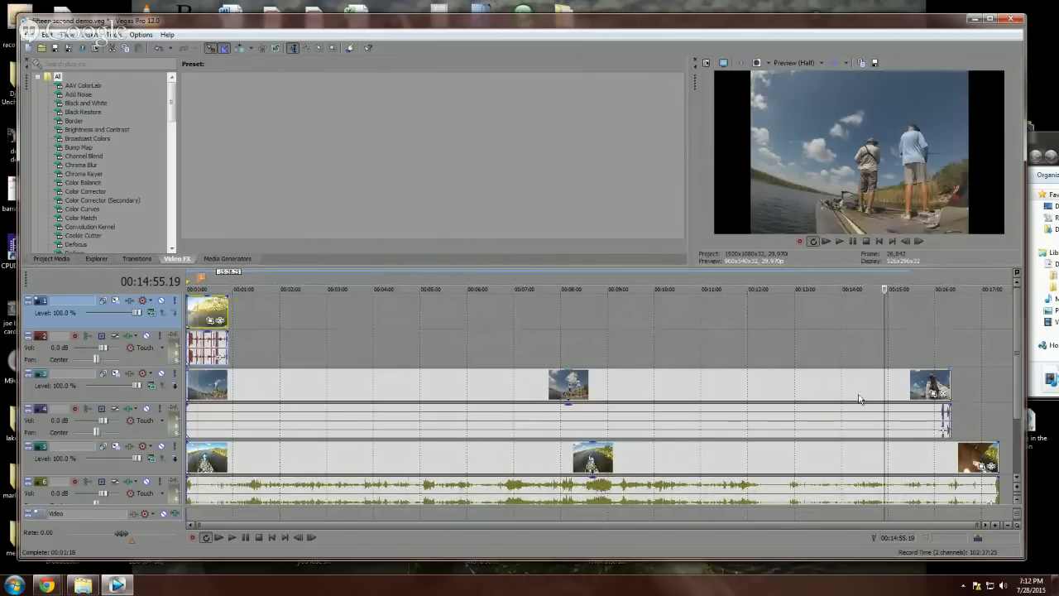
Step: Find the start of the catch in the second camera's clip and split it at 00:15:29.15
left_click(890, 384)
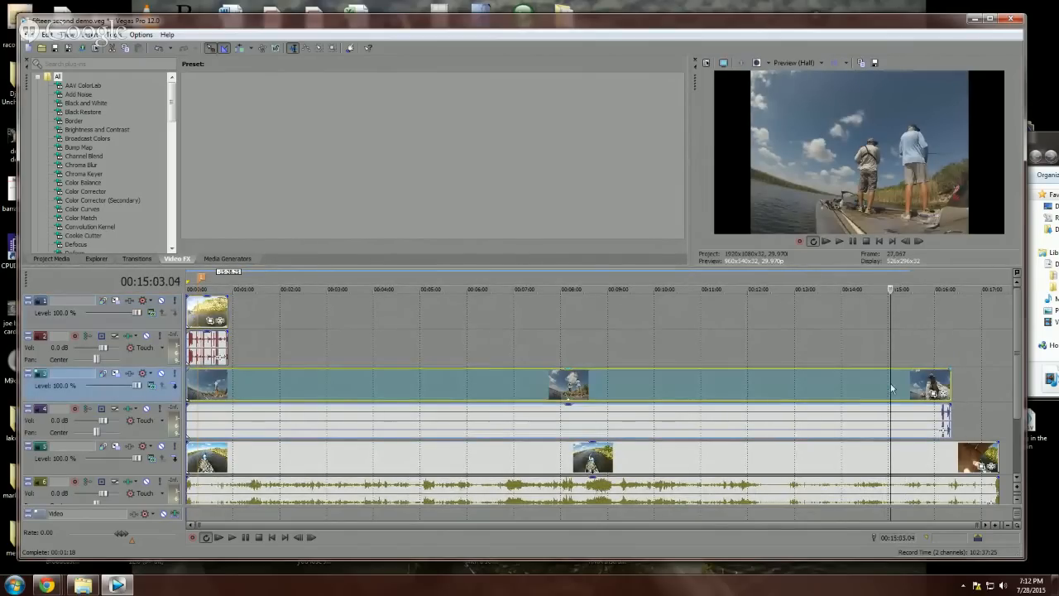
left_click(894, 384)
left_click(899, 385)
left_click(911, 381)
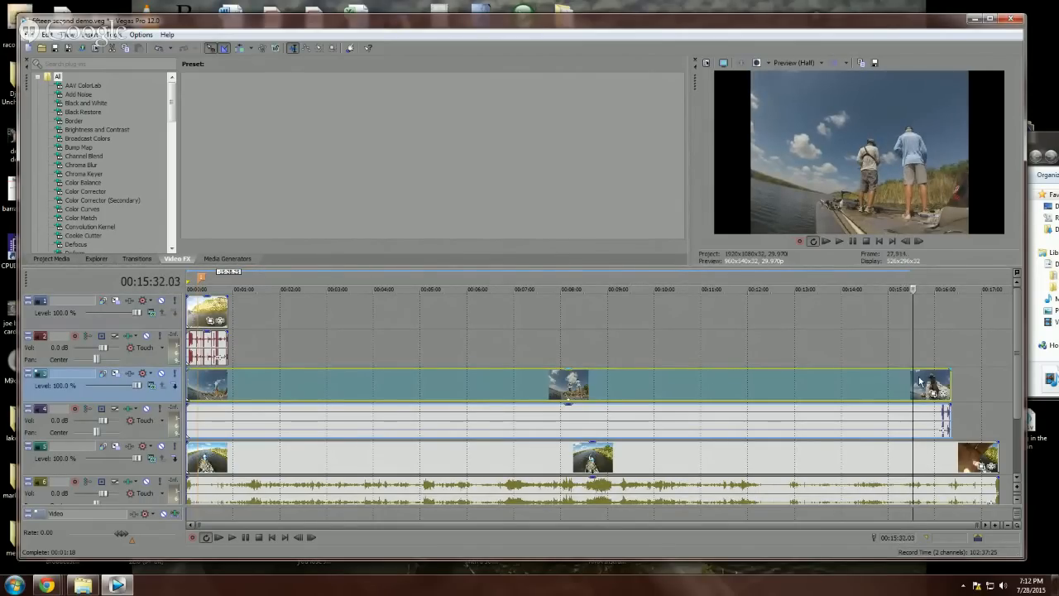
scroll(919, 382, "up", 4)
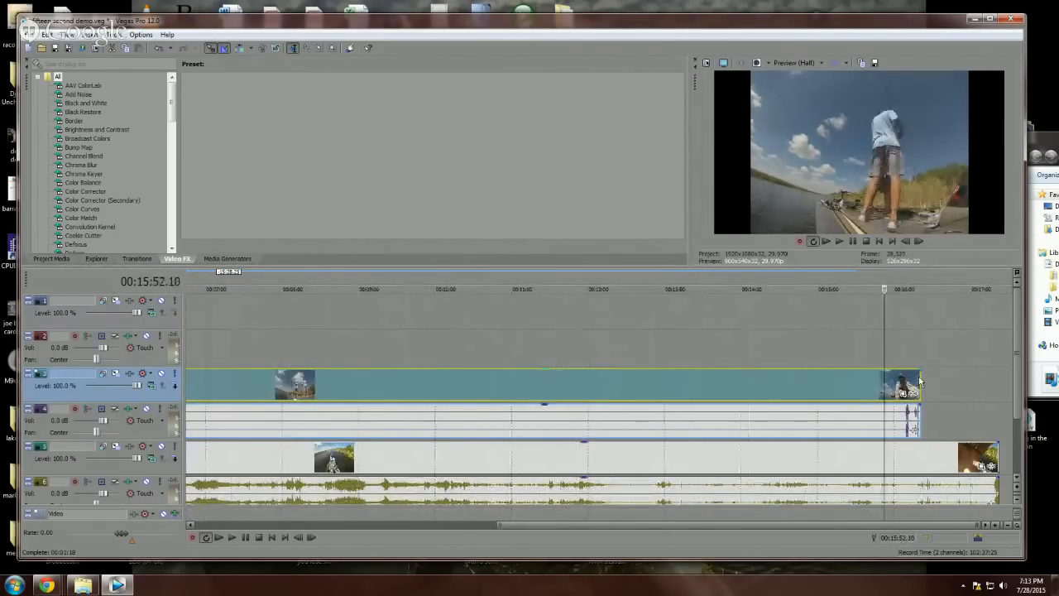
key("j")
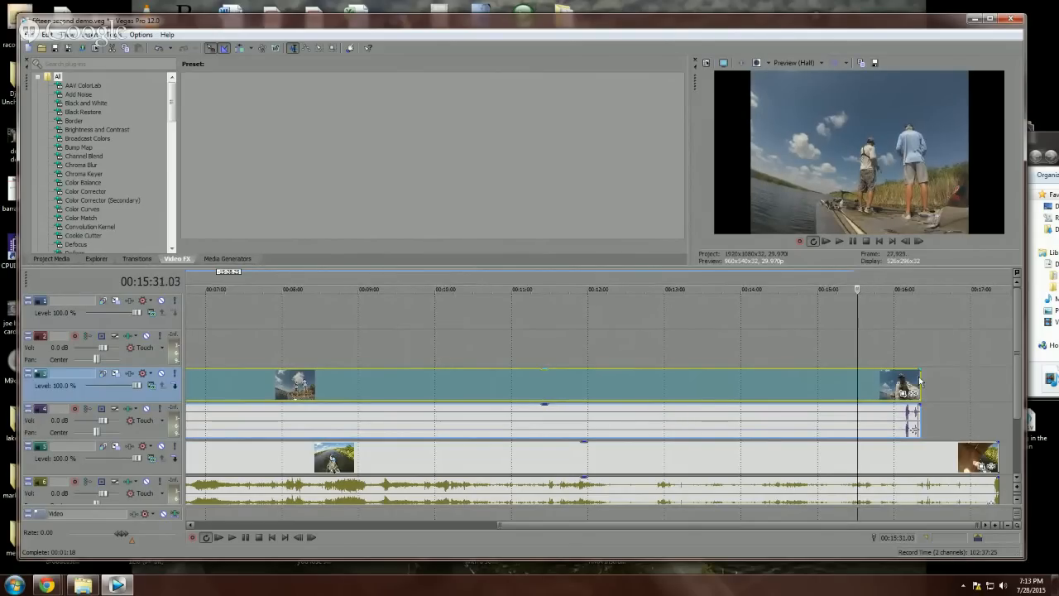
key("s")
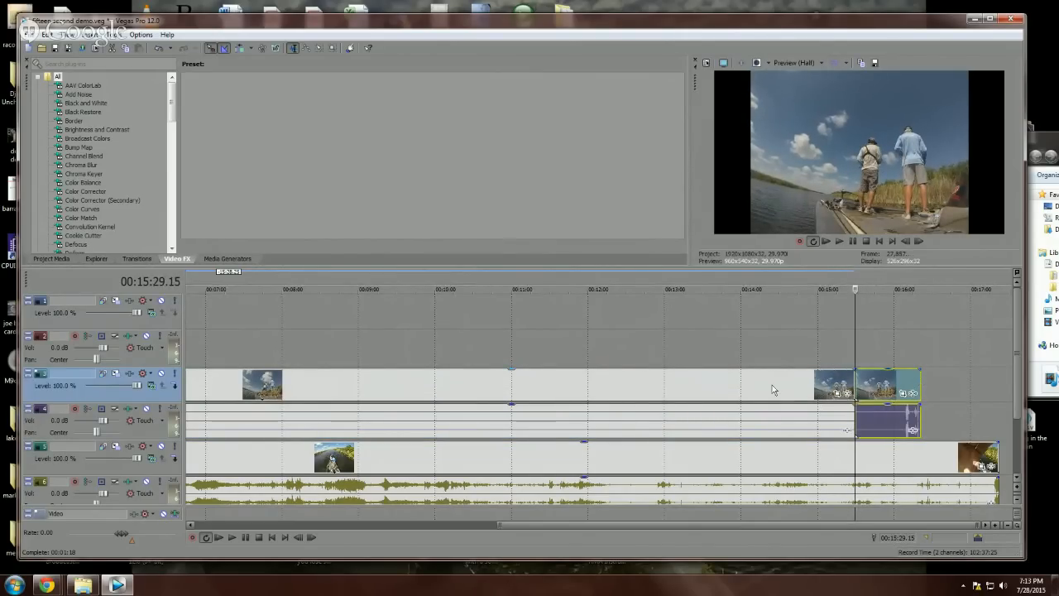
Step: Delete the second camera's footage before the split and move the remaining piece to the start of the timeline
left_click(772, 385)
key("Delete")
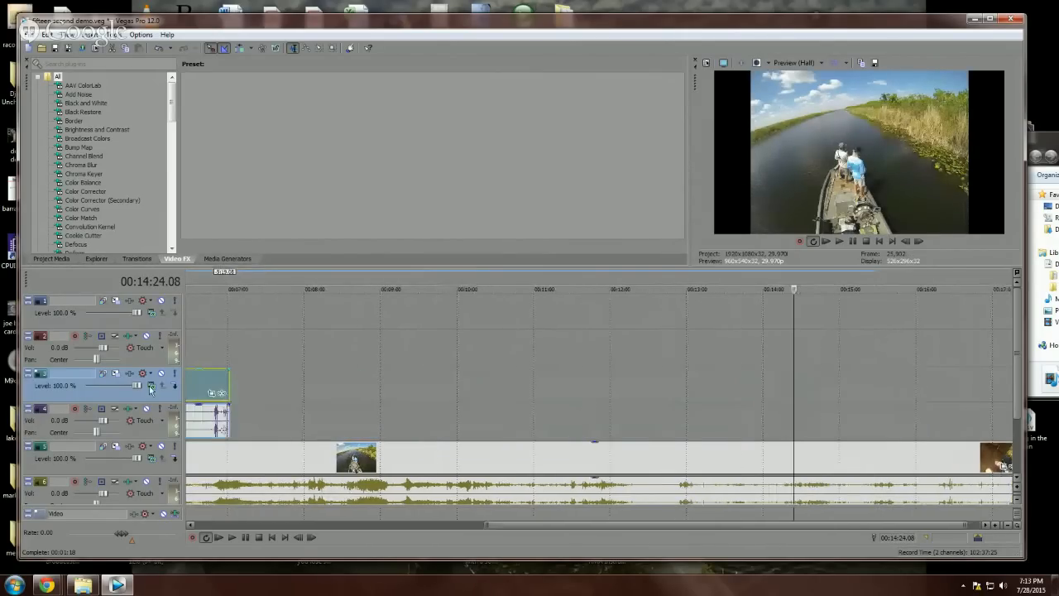
scroll(801, 478, "down", 3)
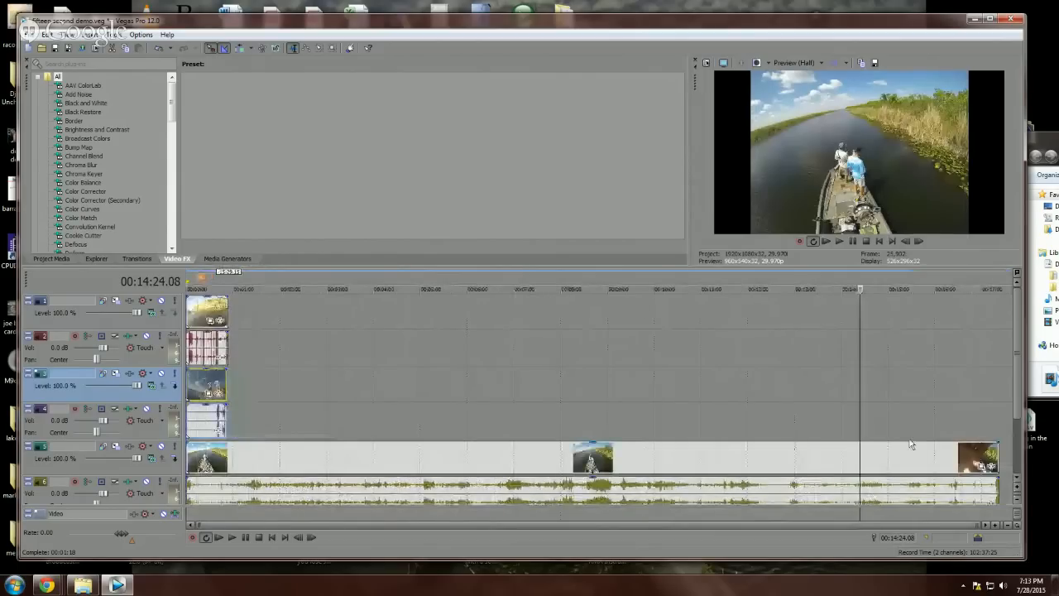
Step: Find the start of the catch in the third camera's clip and split it at 00:15:37.24
left_click(776, 458)
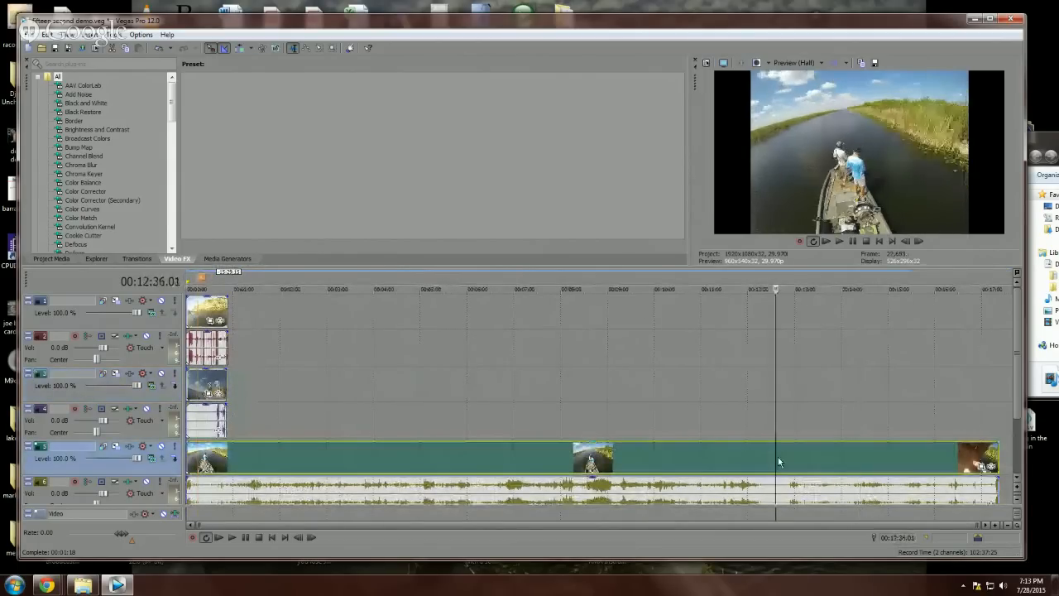
left_click(839, 460)
left_click(921, 451)
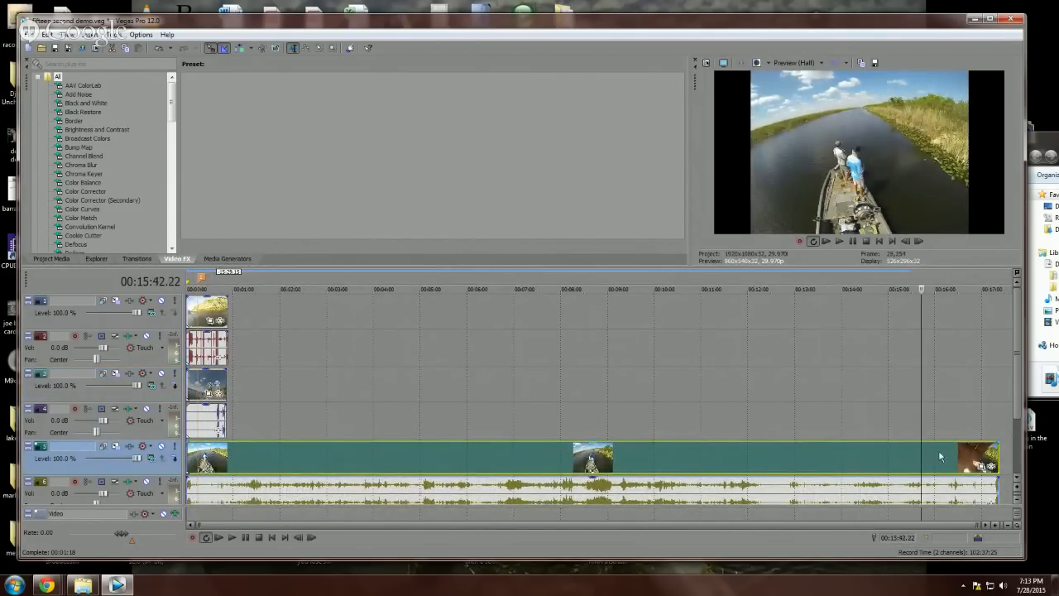
left_click(957, 450)
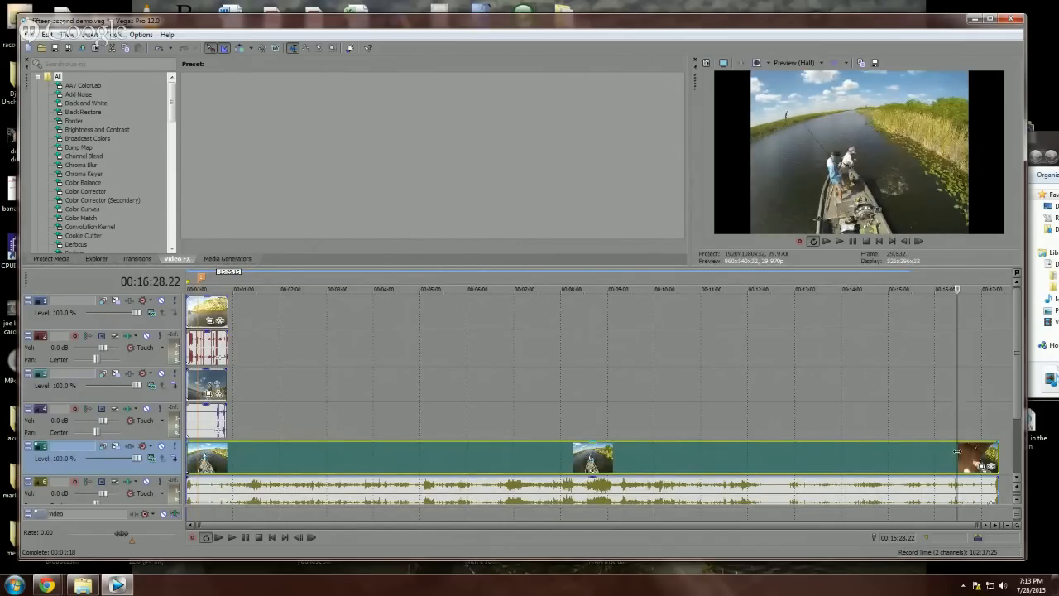
left_click(931, 456)
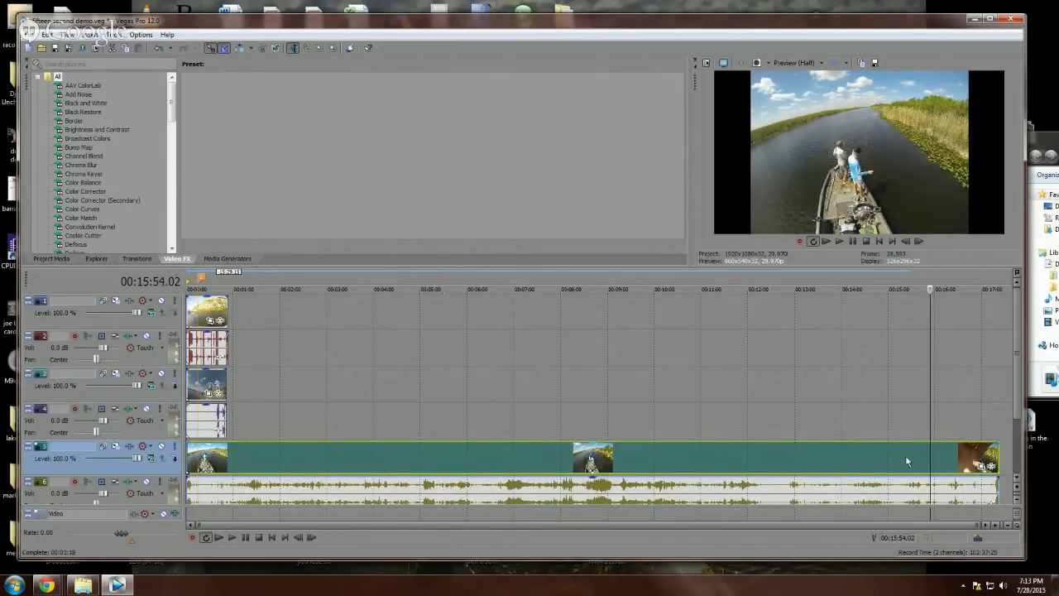
left_click(917, 458)
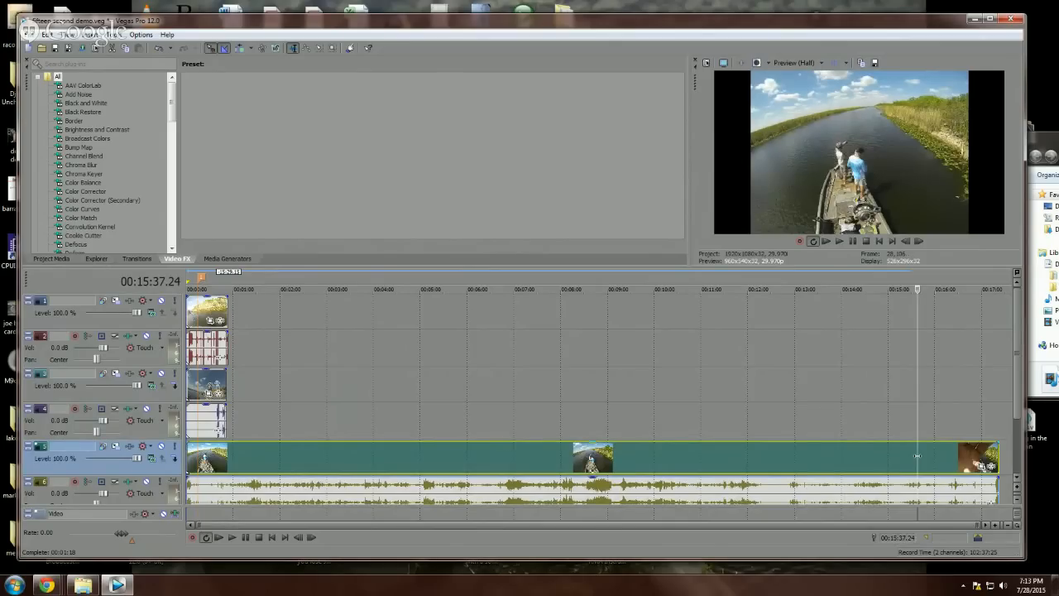
key("s")
Step: Delete the third camera's footage before the split and move the remaining piece to the start of the timeline
left_click(893, 459)
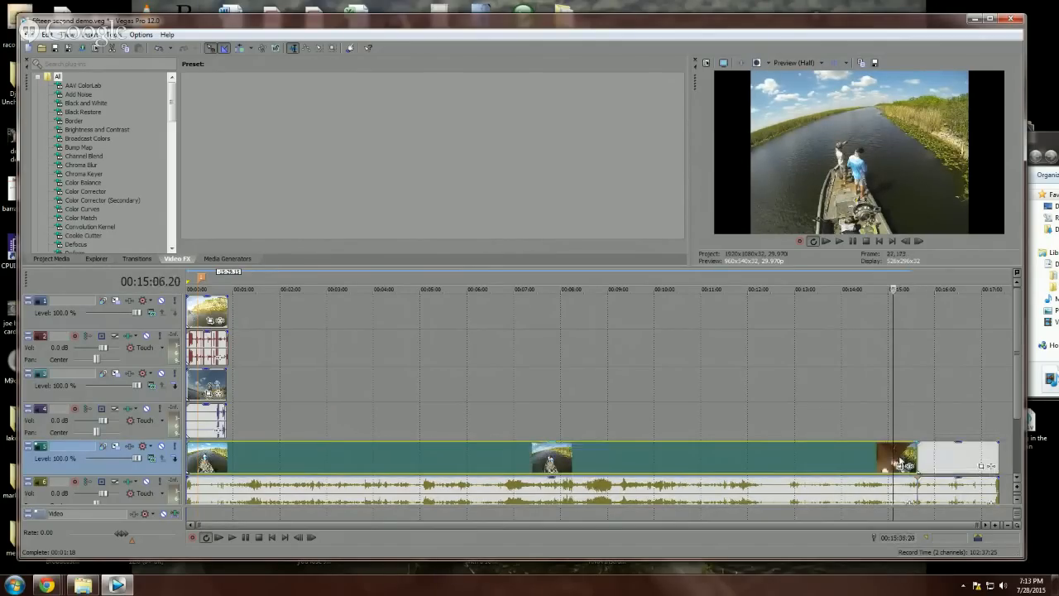
key("Delete")
left_click_drag(949, 464, 213, 460)
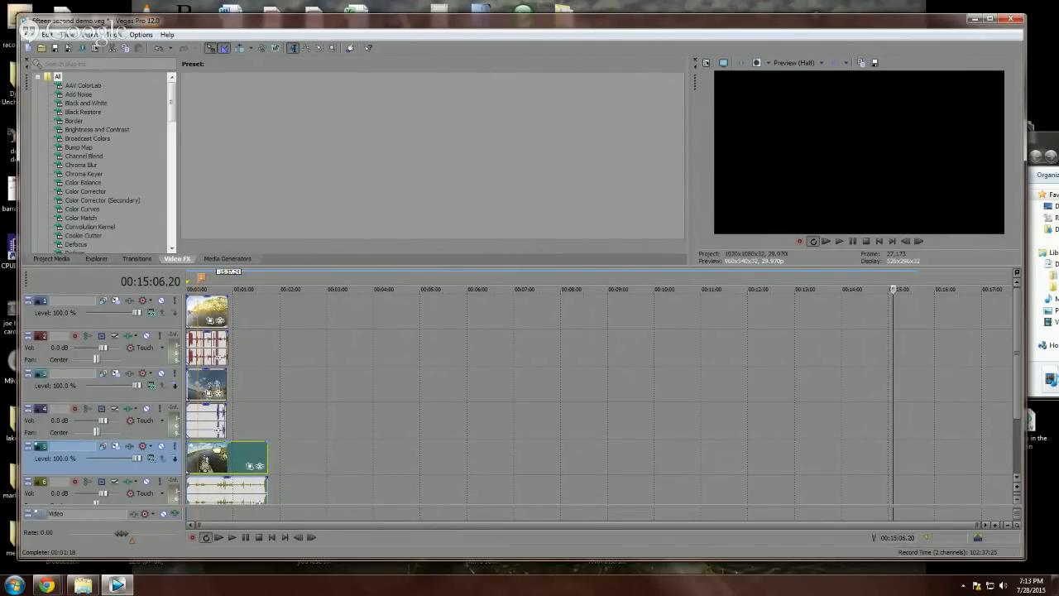
Step: Examine the three trimmed clips at several points between about 00:00:21 and 00:00:37
left_click(205, 454)
scroll(248, 452, "up", 5)
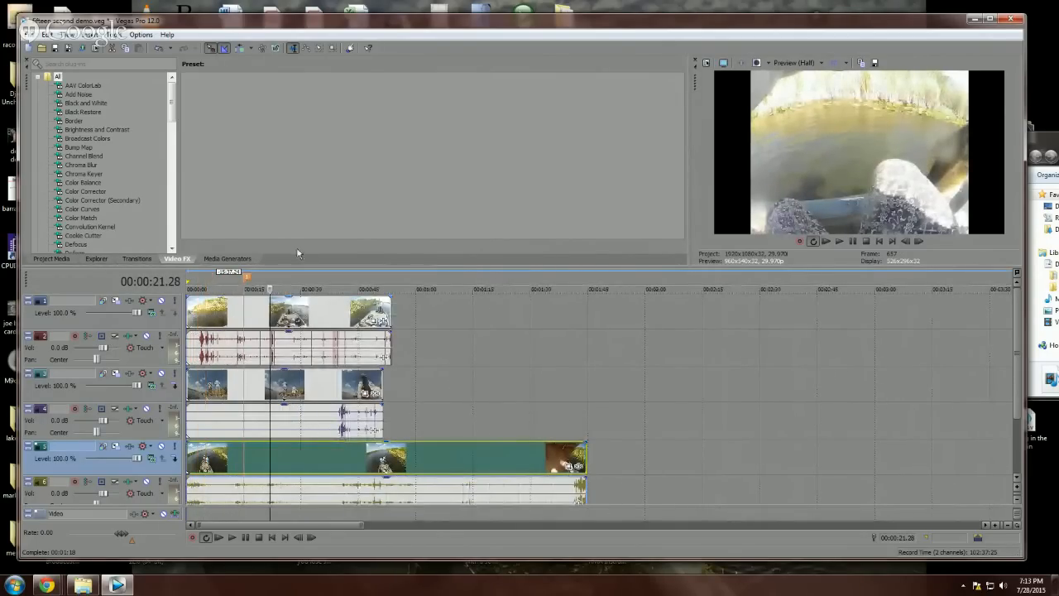
left_click(331, 315)
left_click(308, 390)
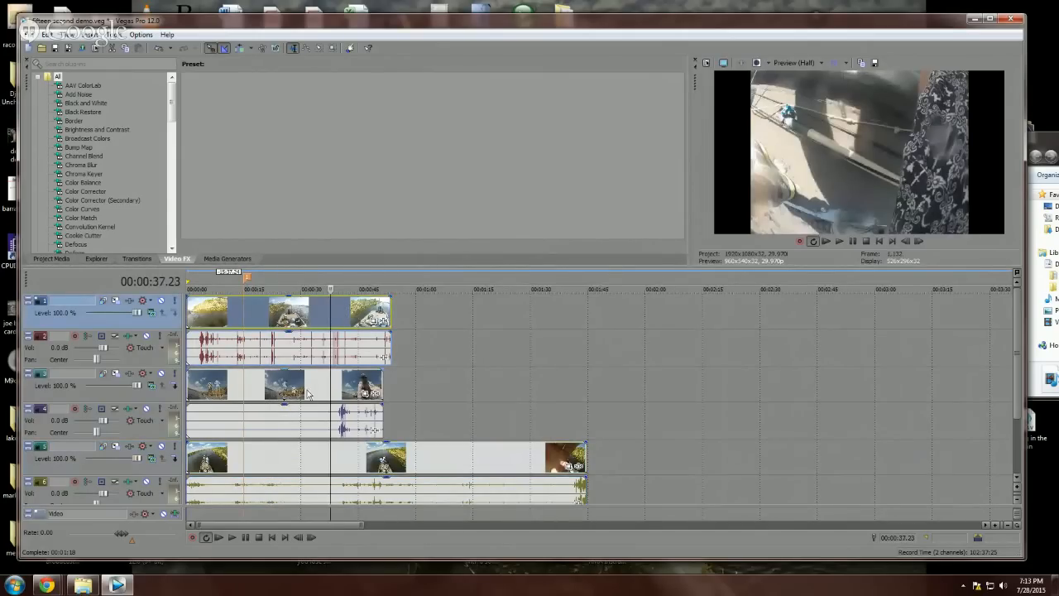
left_click(304, 455)
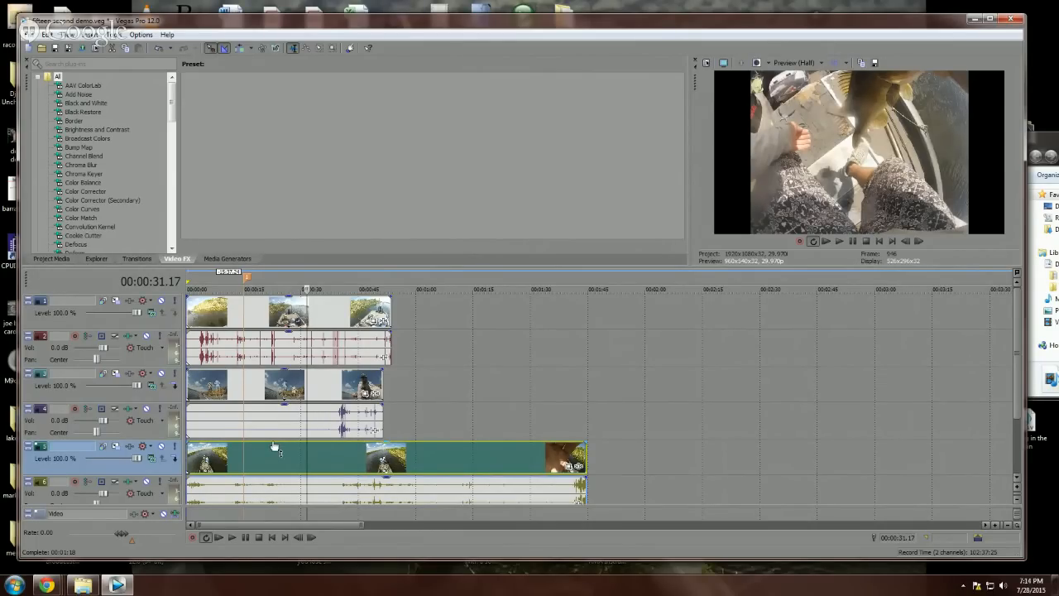
left_click(322, 458)
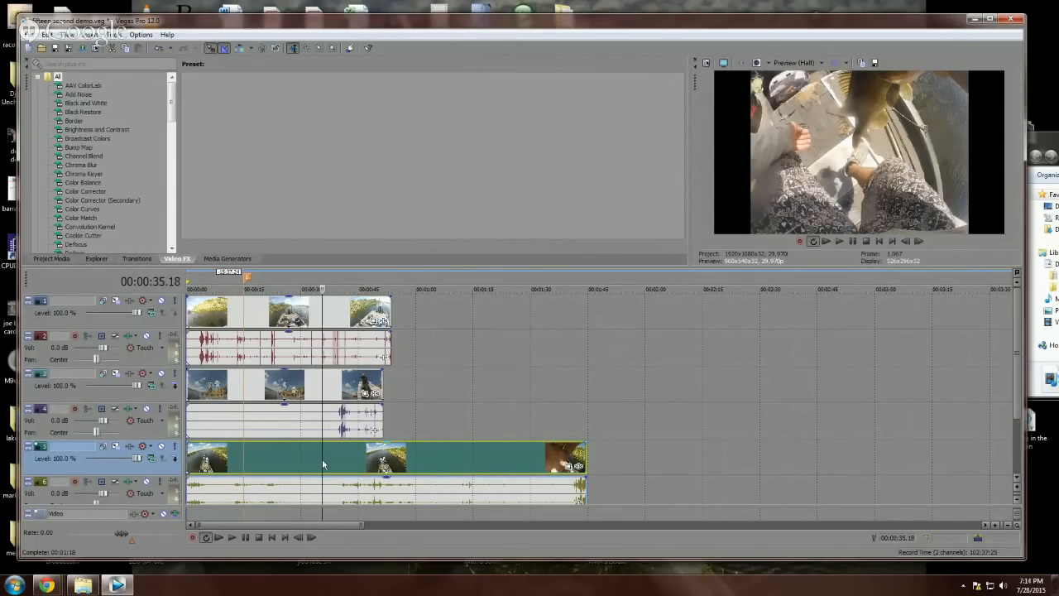
Step: Mute the audio tracks of the first and second cameras and minimize both tracks
left_click(147, 408)
left_click(147, 336)
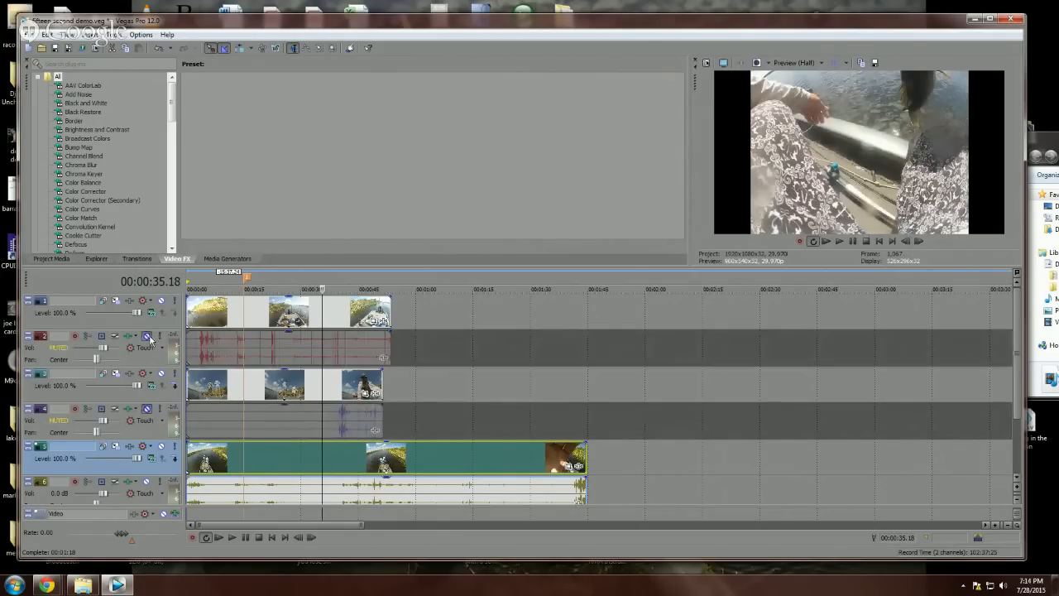
left_click(32, 336)
left_click(30, 384)
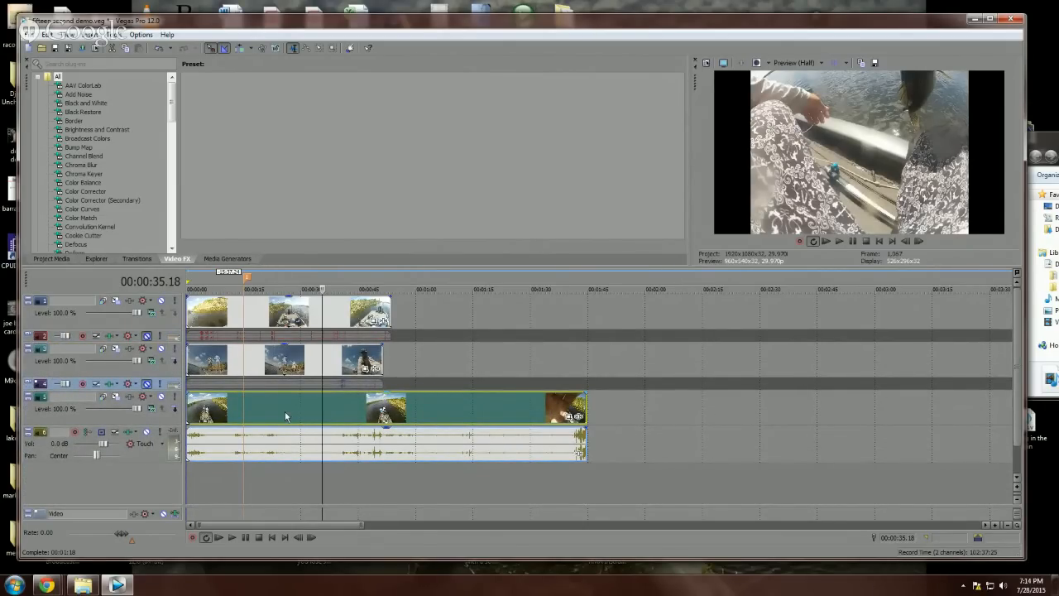
Step: Place the timeline cursor at about 00:00:07.22 in the first track's clip
left_click(285, 411)
scroll(285, 412, "up", 2)
scroll(305, 402, "up", 1)
left_click(366, 308)
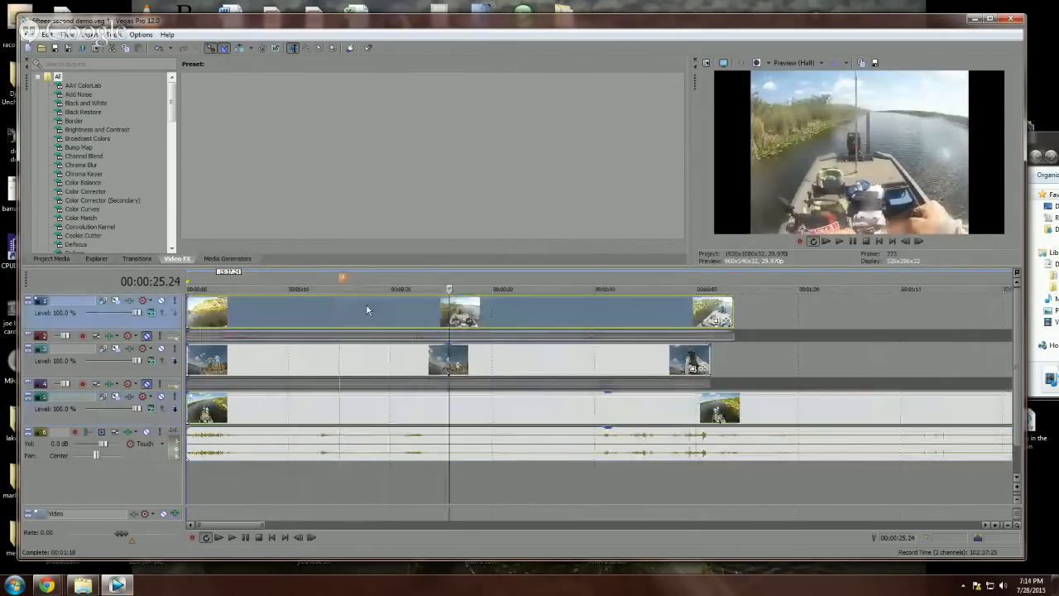
left_click(265, 311)
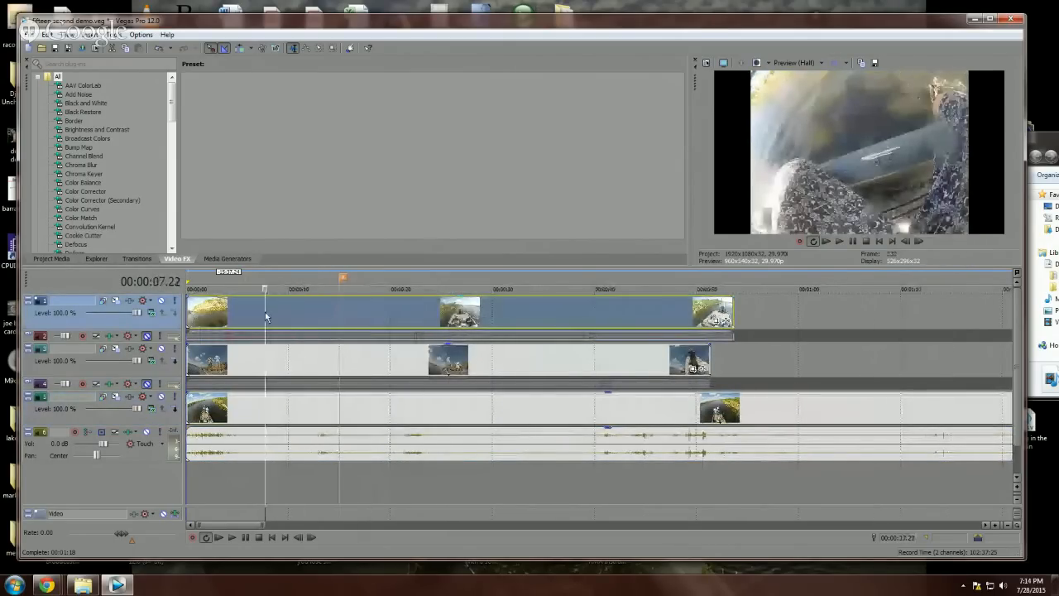
Step: Trim about 19 frames off the start of the second camera's clip and move the remainder to the timeline start
left_click_drag(265, 311, 192, 321)
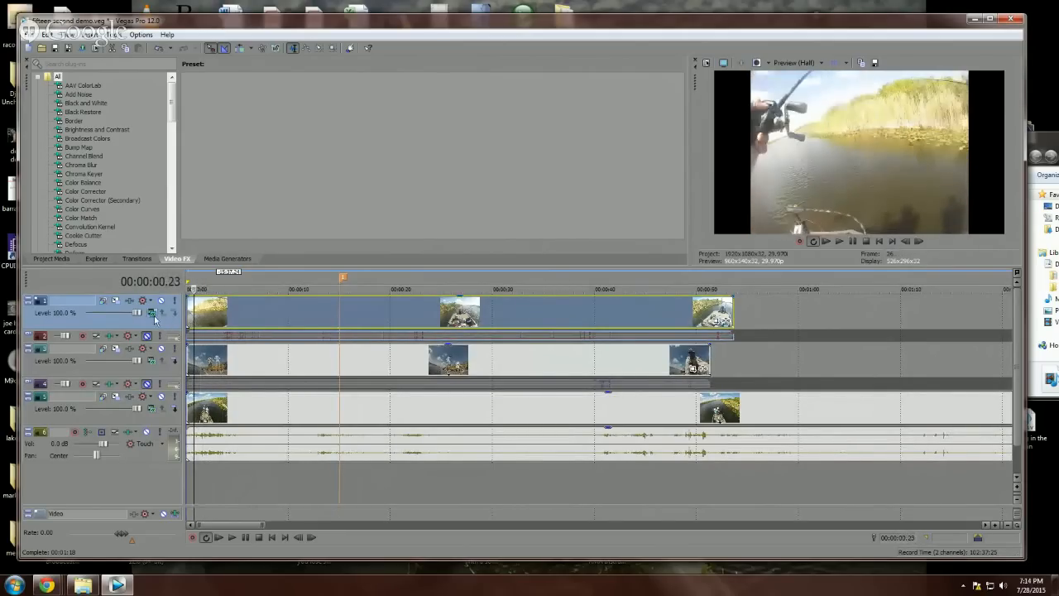
left_click(203, 357)
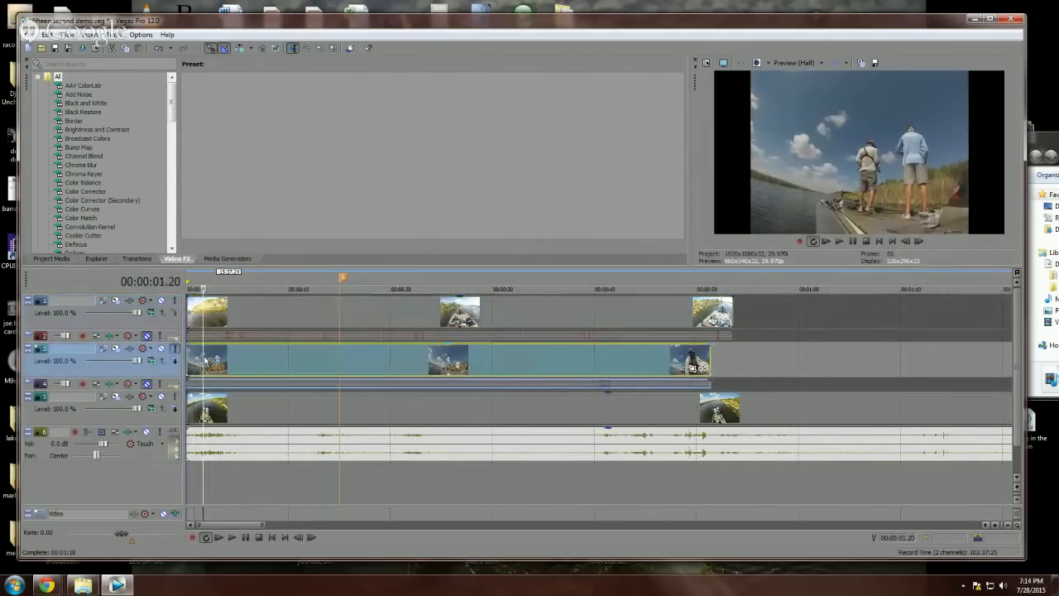
mouse_move(203, 357)
left_mouse_down()
mouse_move(276, 362)
mouse_move(203, 366)
mouse_move(192, 379)
mouse_move(199, 367)
left_mouse_up()
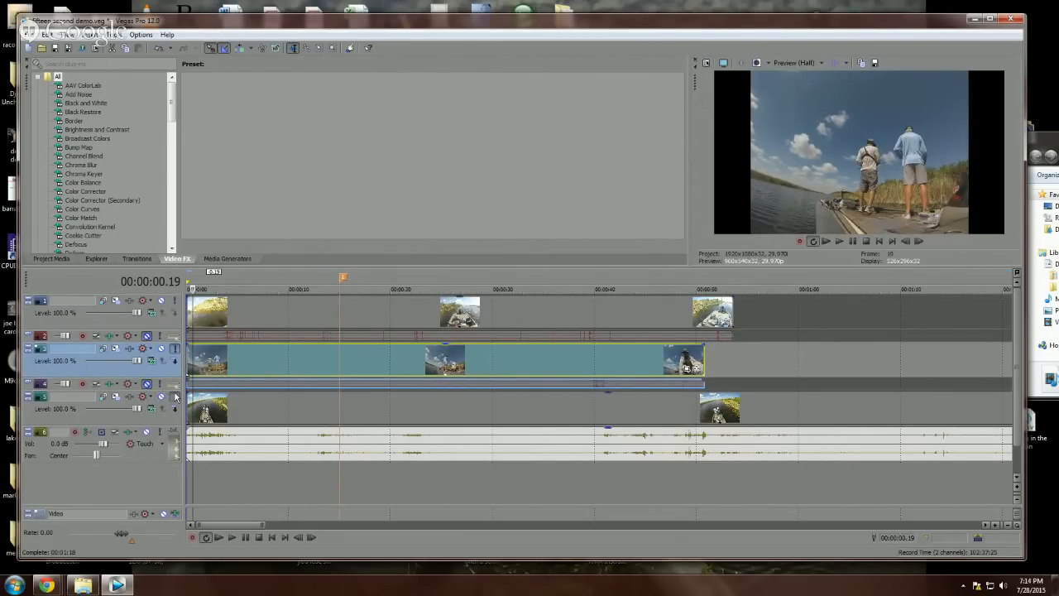
Step: Solo the third camera's track, find the catch, and split its clip at about 00:00:37.06
left_click(174, 398)
key("space")
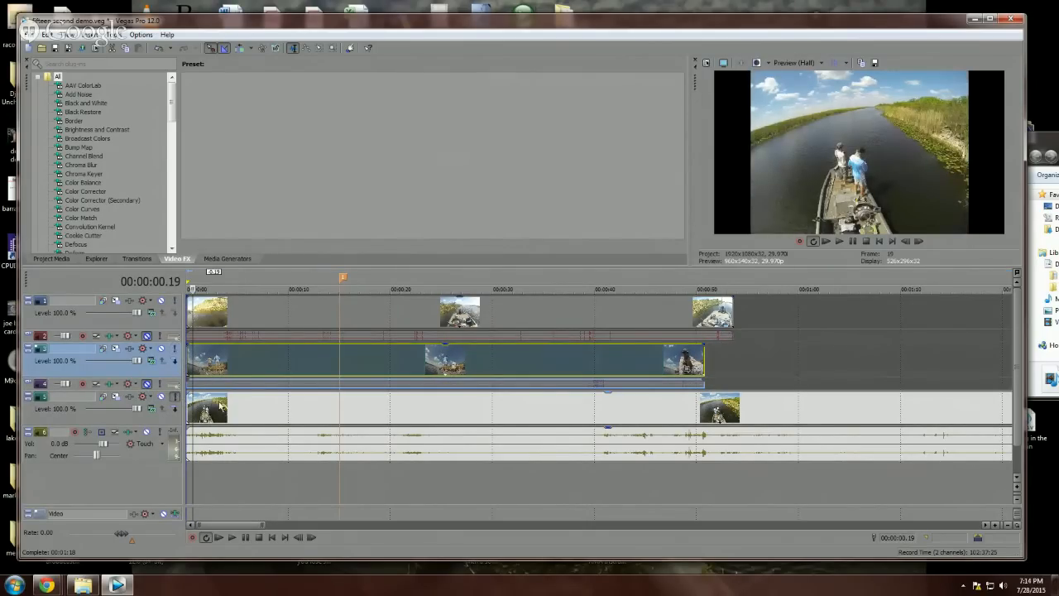
left_click_drag(216, 409, 567, 455)
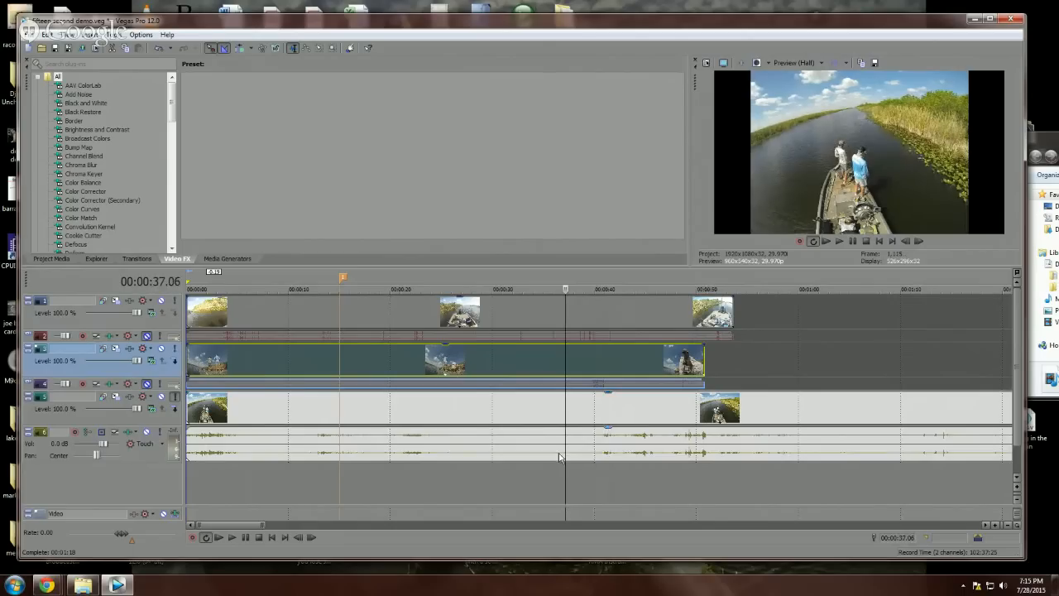
left_click(567, 406)
key("s")
Step: Delete the third camera's footage before the new split, move the remaining piece to the timeline start, and unsolo the track
left_click(536, 406)
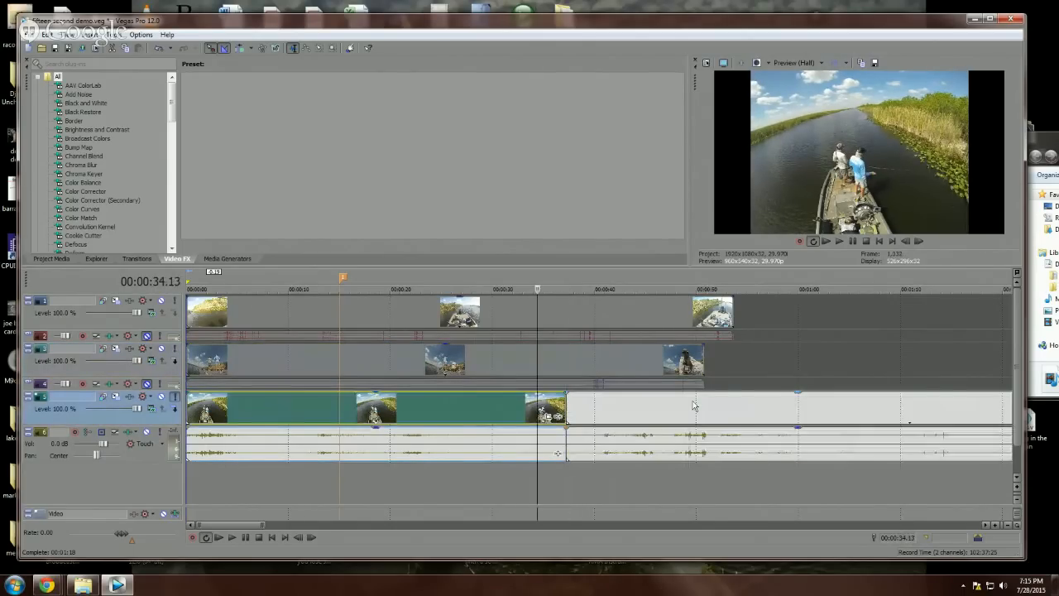
key("Delete")
left_click_drag(733, 408, 435, 402)
key("ctrl+z")
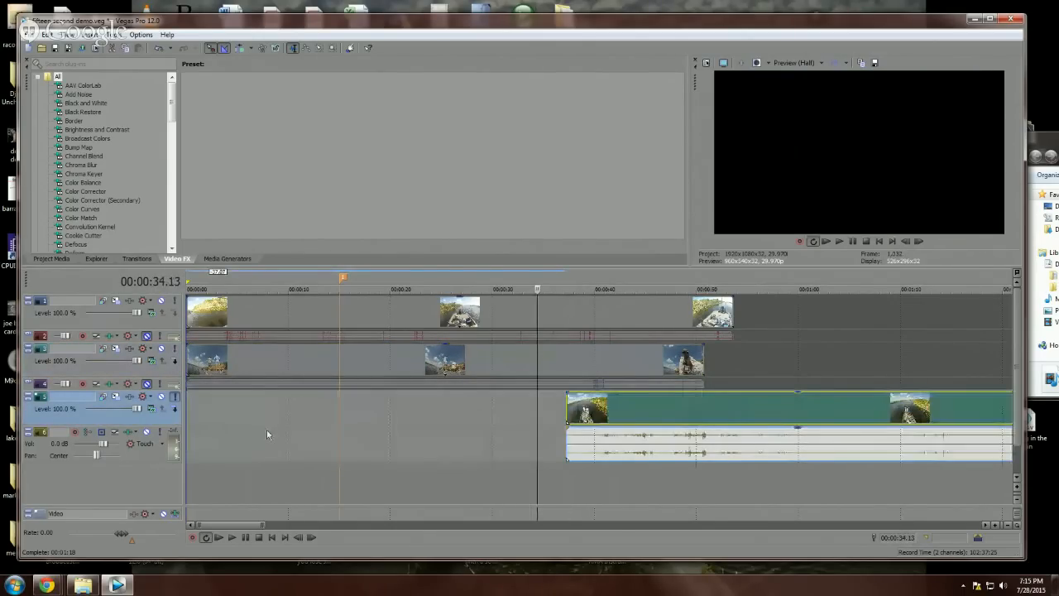
left_click_drag(644, 419, 255, 416)
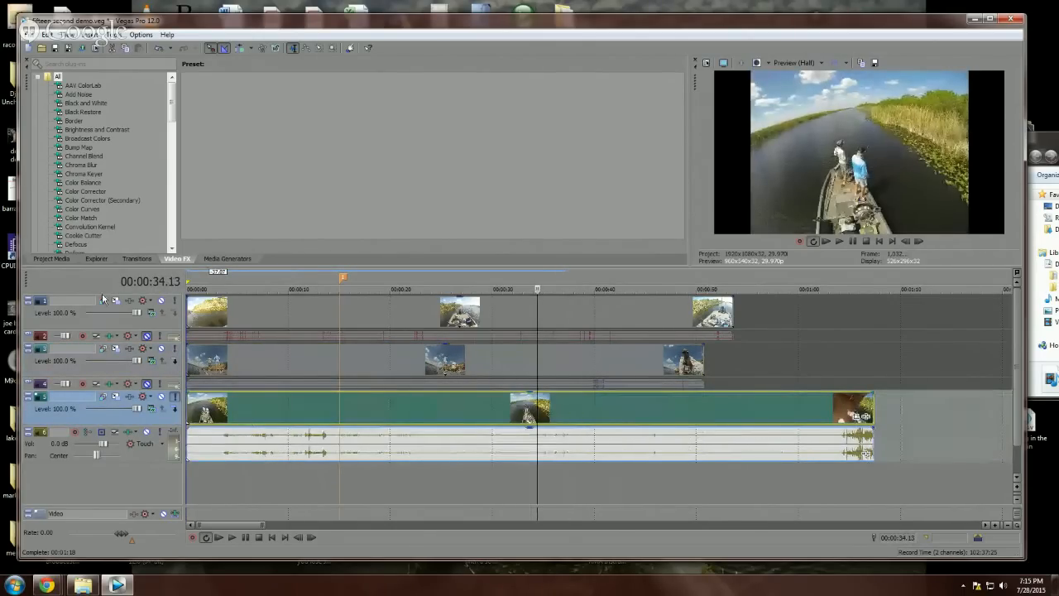
left_click(175, 397)
Step: Compare the three camera clips around 00:00:34
left_click(421, 326)
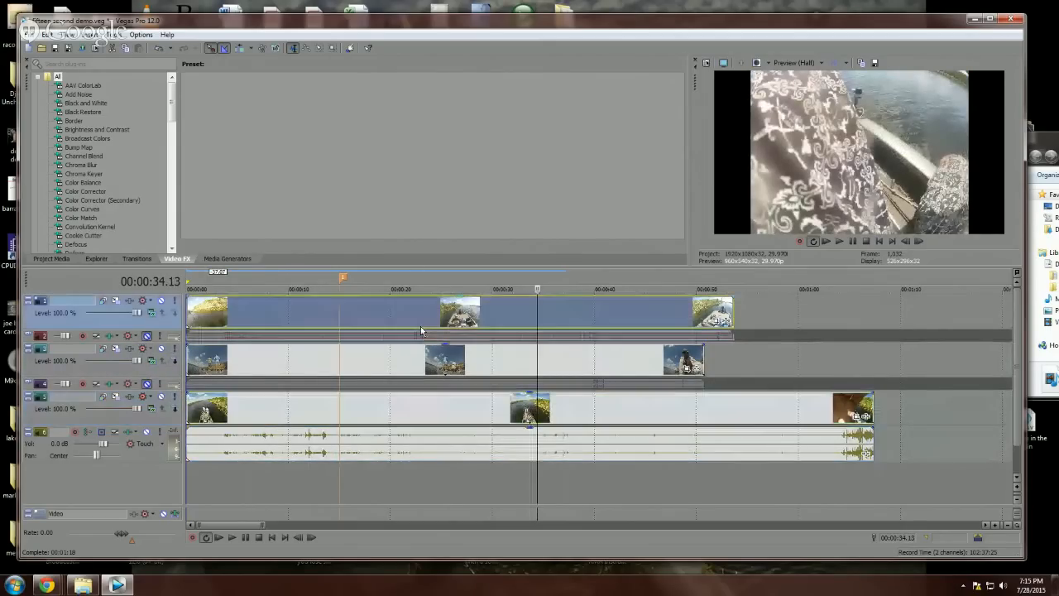
left_click(421, 354)
left_click(532, 415)
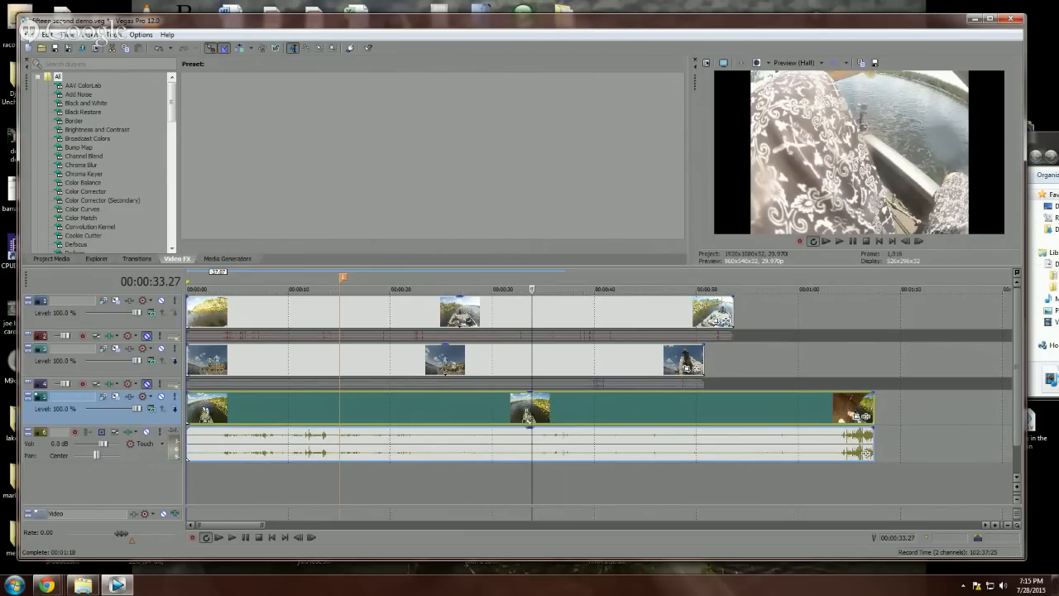
Step: Add the P2140006 video from the 15 sec insta folder to a new track at the start of the timeline
key("alt+Tab")
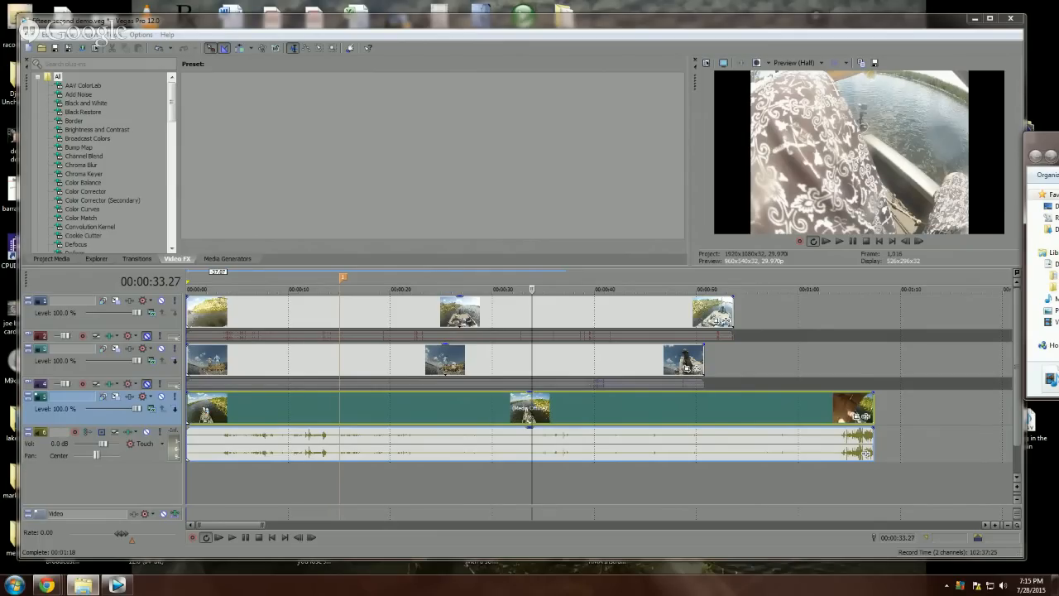
left_click_drag(1058, 143, 688, 114)
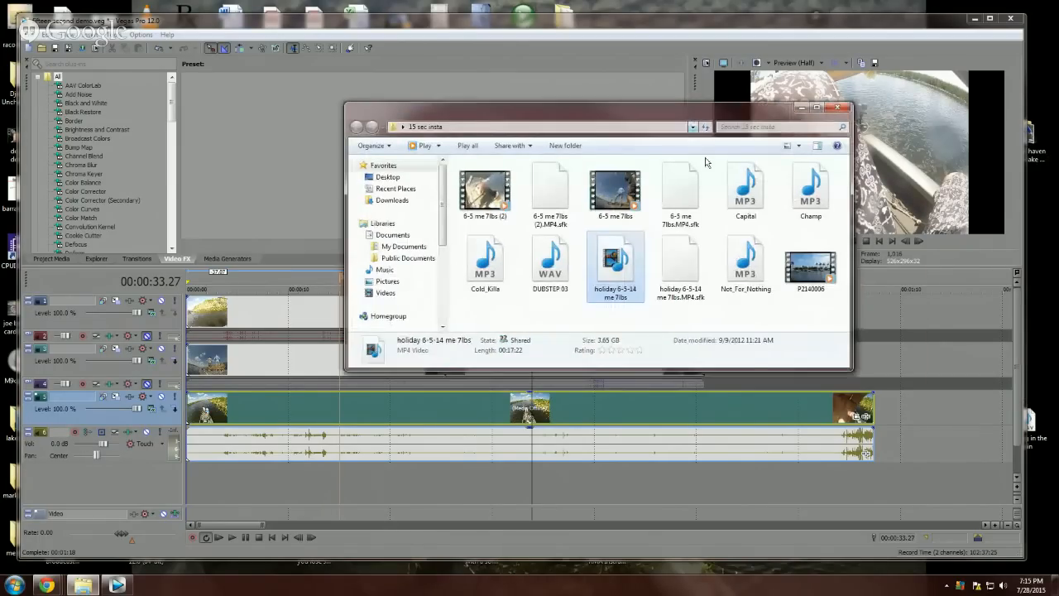
left_click(809, 263)
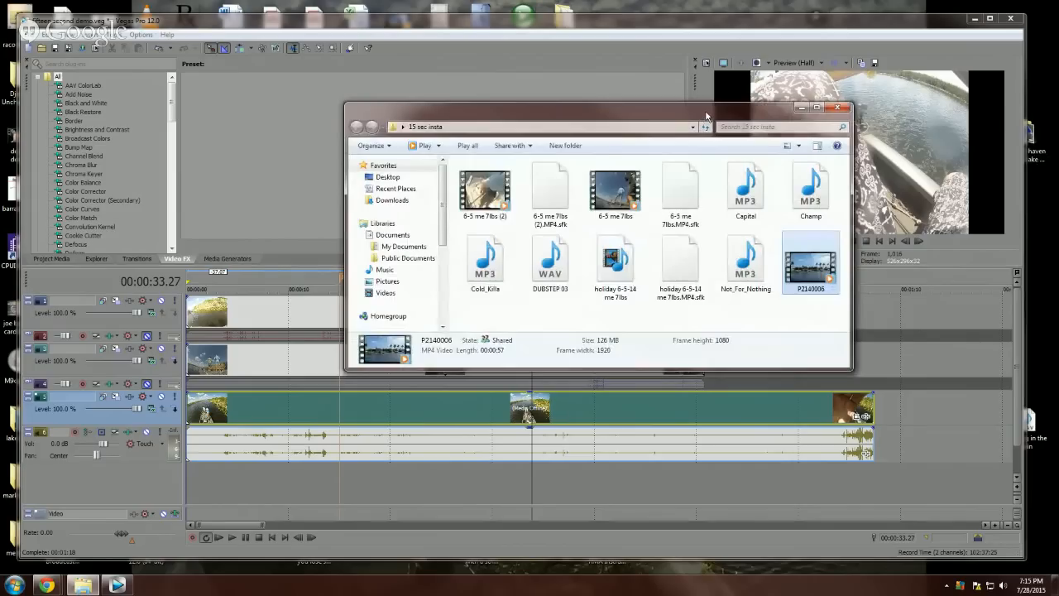
left_click_drag(703, 114, 1058, 116)
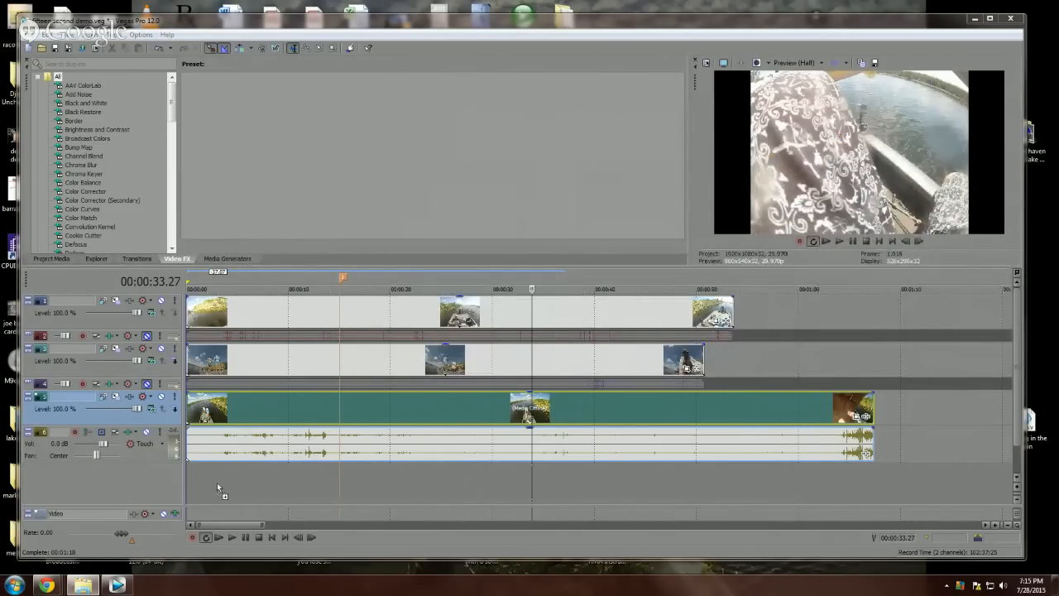
left_click_drag(180, 498, 190, 489)
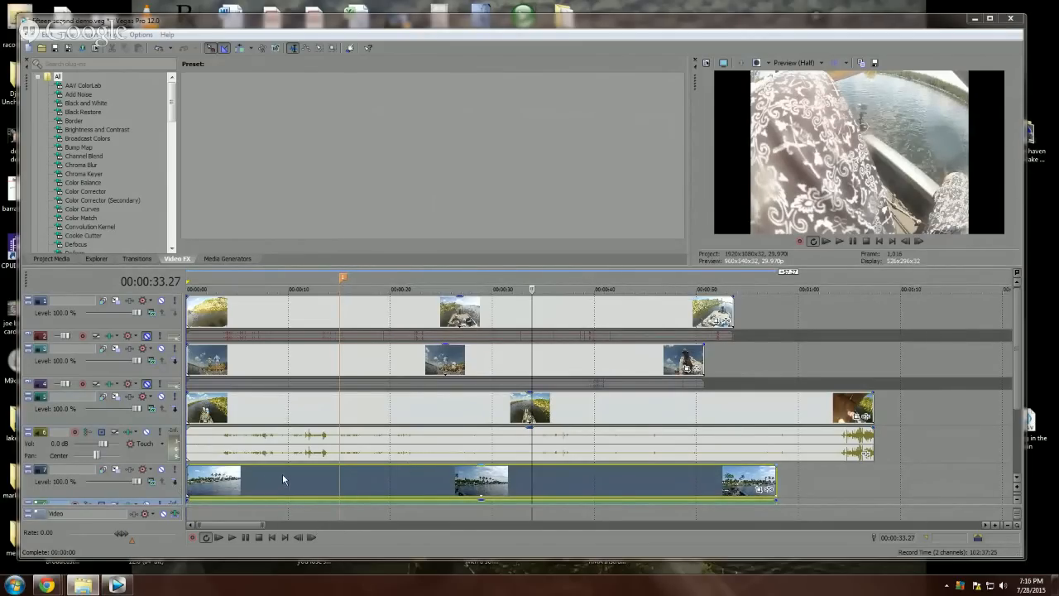
Step: Move the P2140006 video track with its audio above all the camera tracks
left_click(84, 490)
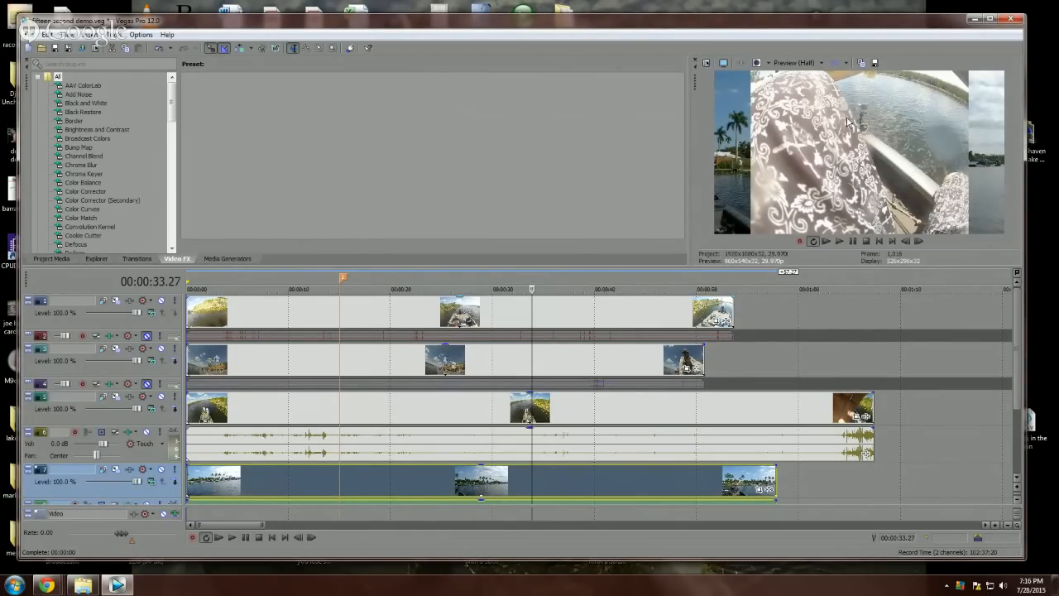
left_click(611, 314)
left_click(359, 310)
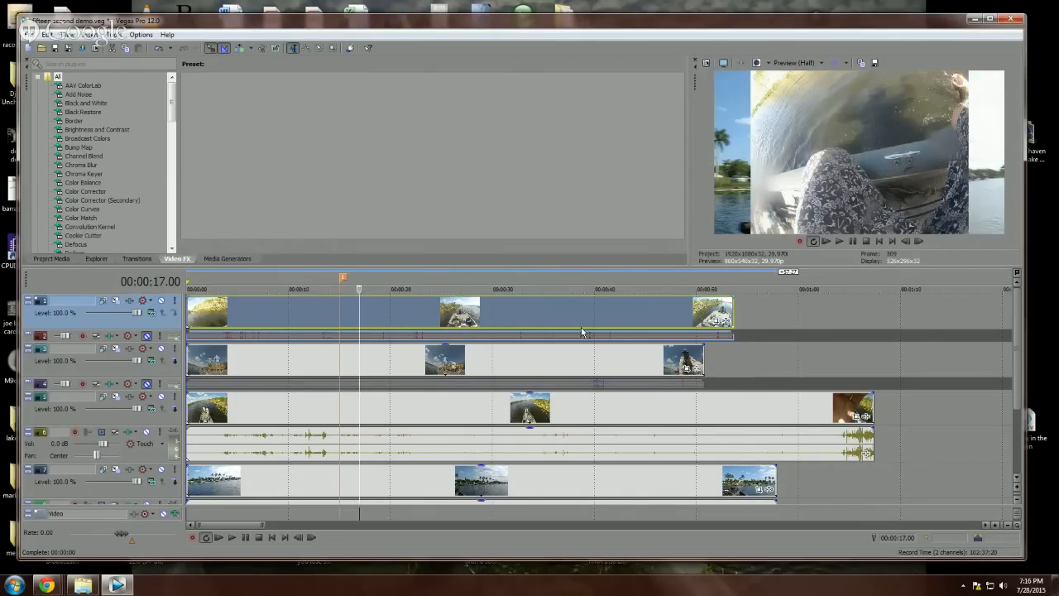
left_click(123, 486)
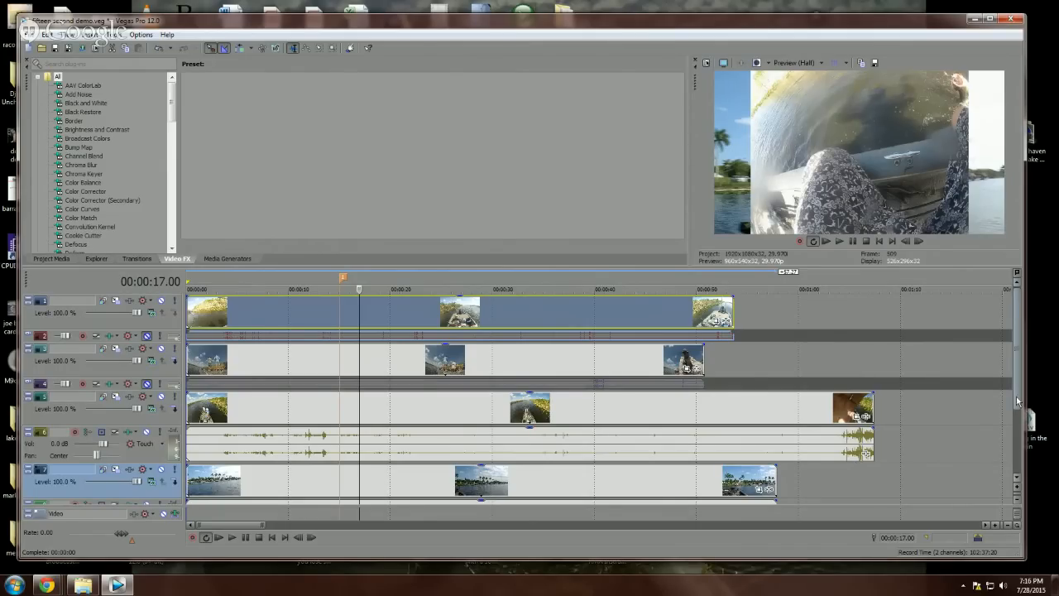
scroll(1006, 421, "down", 1)
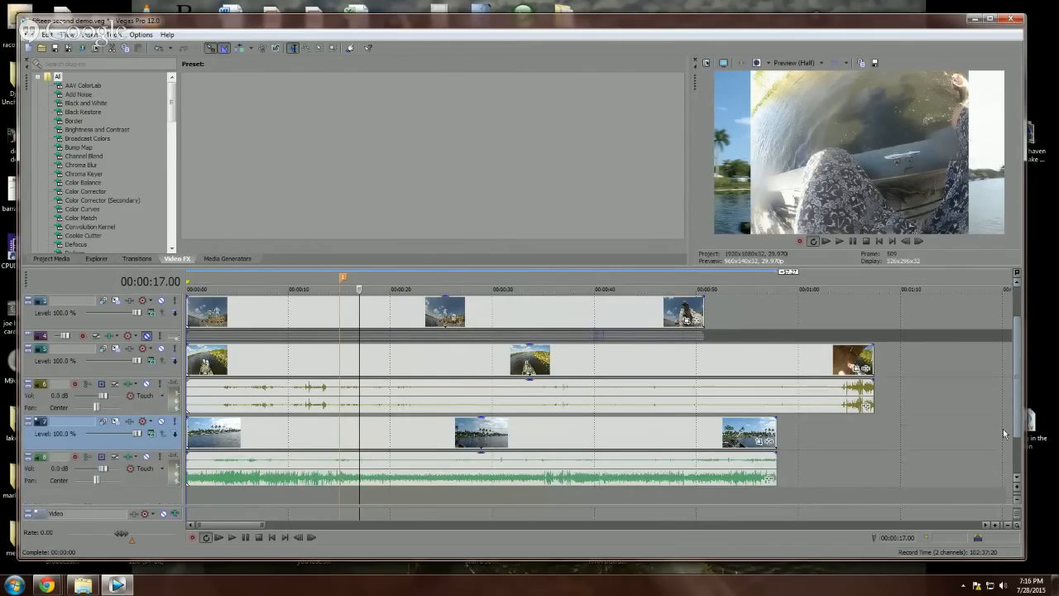
scroll(76, 284, "up", 1)
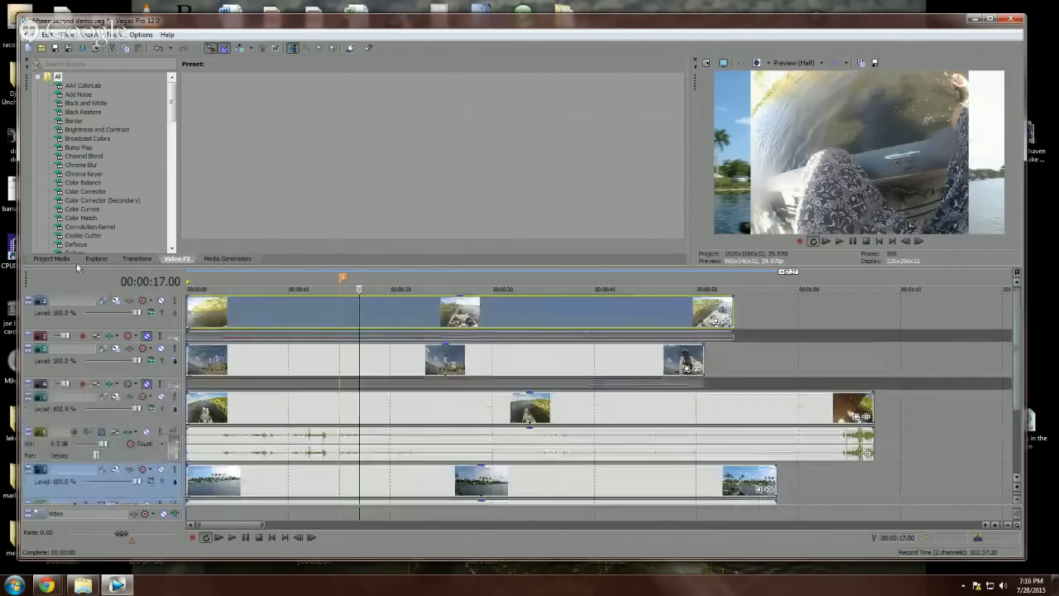
left_click_drag(75, 297, 77, 298)
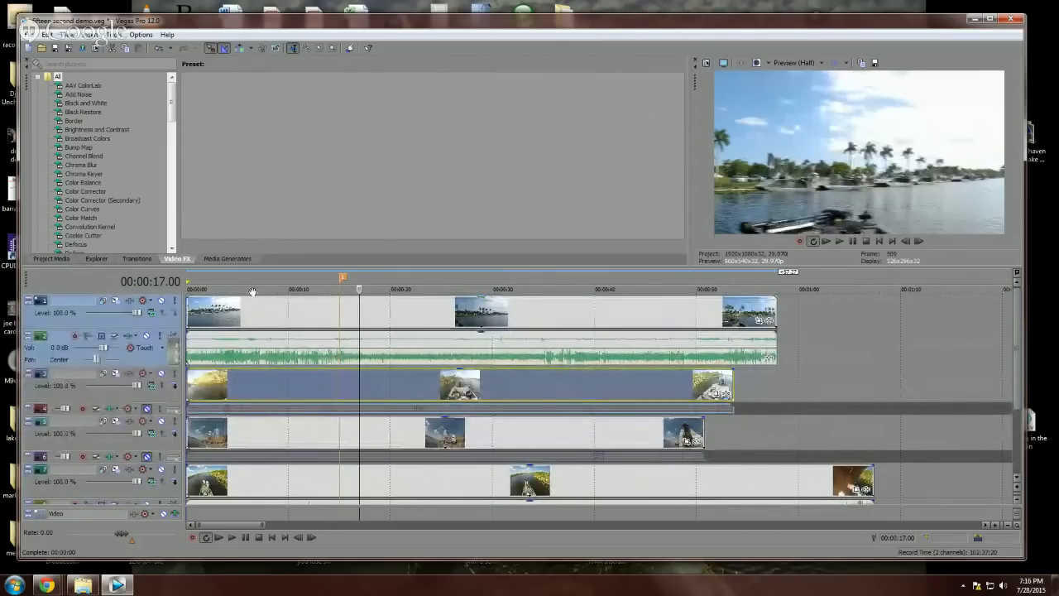
Step: Mute the audio track of the P2140006 clip and minimize it
left_click(431, 310)
left_click(503, 309)
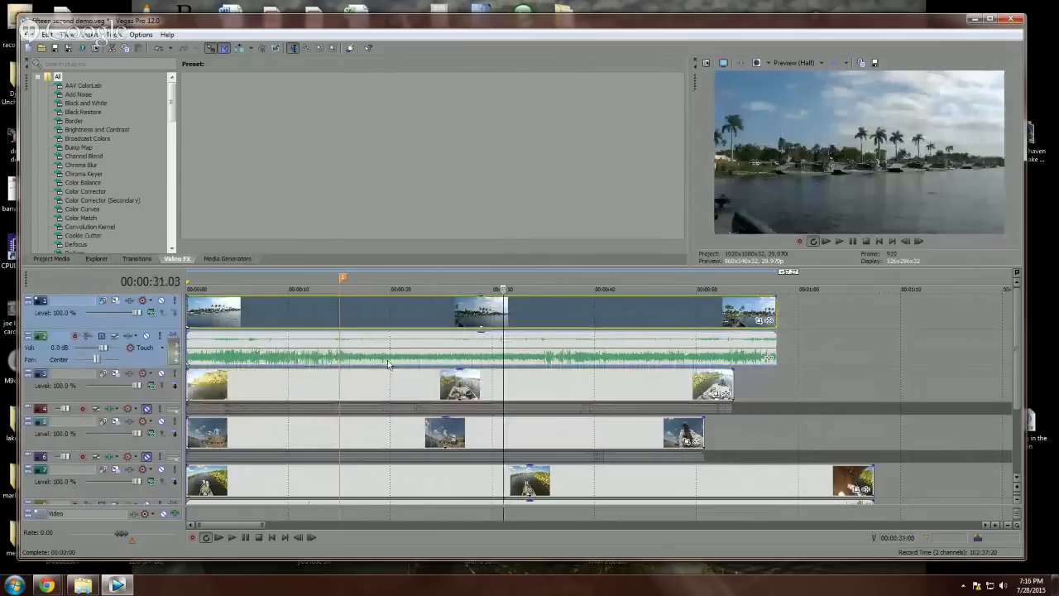
left_click(327, 350)
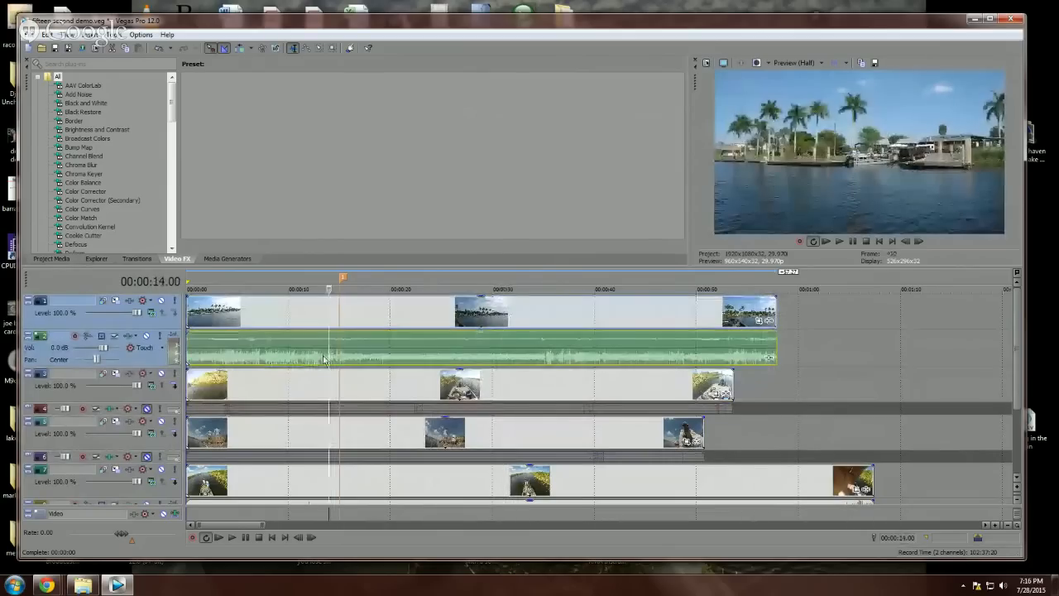
left_click(158, 365)
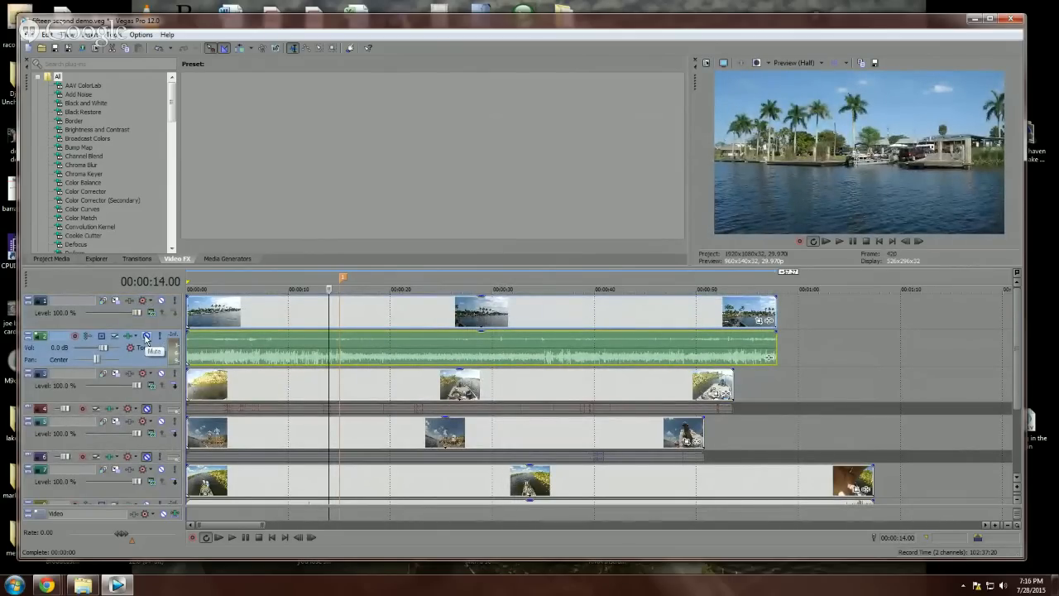
left_click(146, 337)
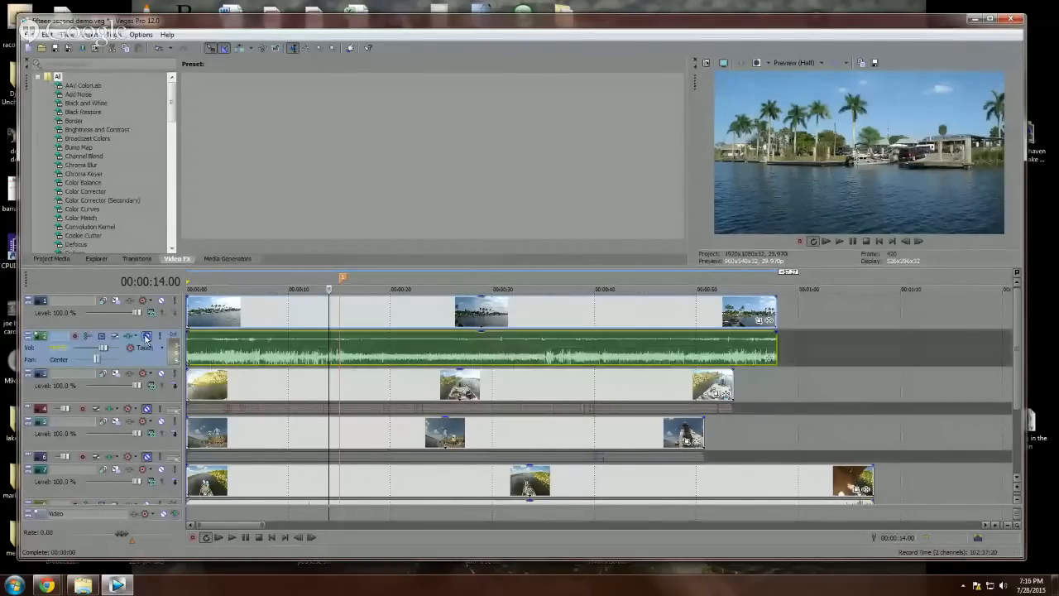
left_click(27, 335)
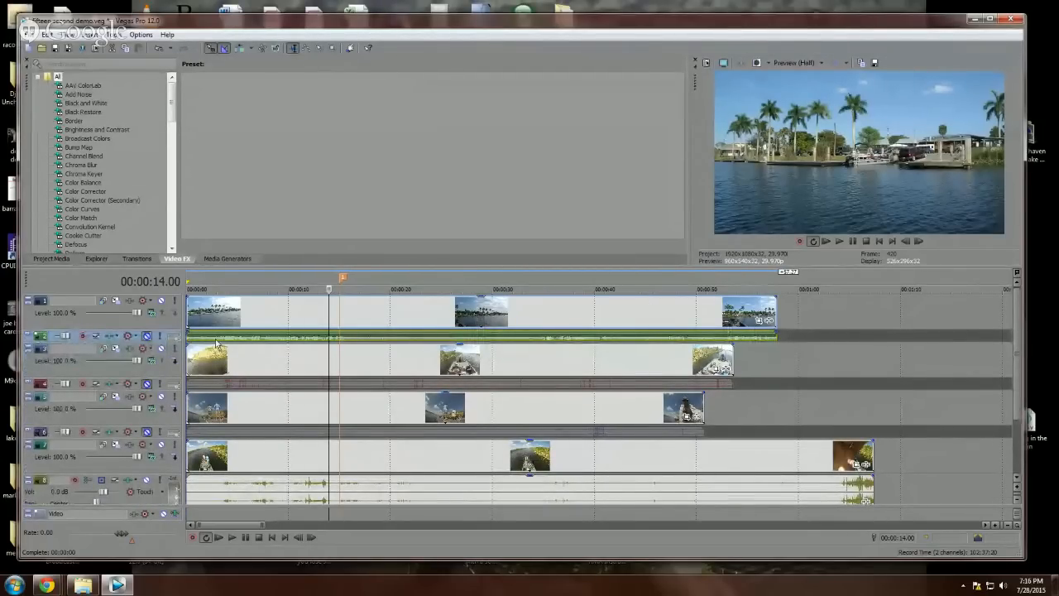
Step: Split the P2140006 clip at about 00:00:24.15, delete the part before it, and move the rest to the timeline start
left_click(209, 311)
left_click_drag(208, 314, 435, 316)
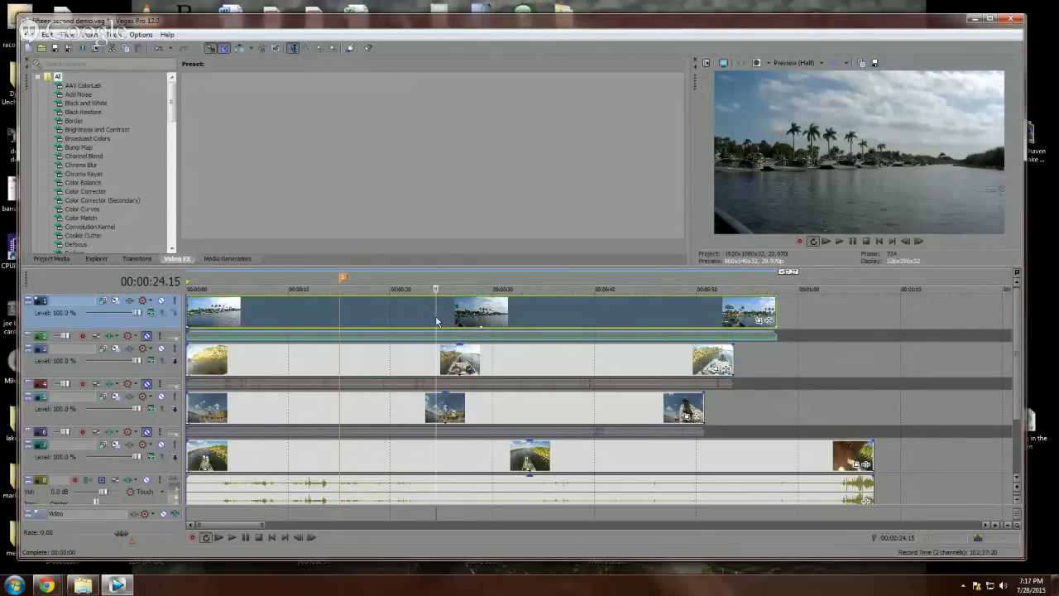
key("s")
left_click(408, 316)
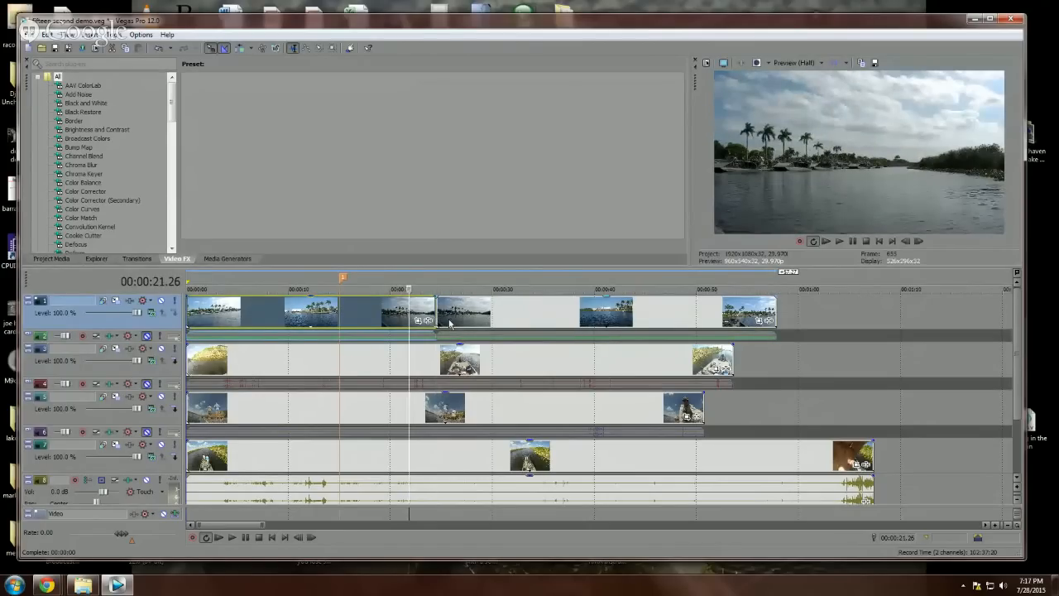
key("Delete")
left_click_drag(474, 317, 185, 309)
Step: Split the P2140006 clip about 2.5 seconds in and move the later section away from the opening piece
left_click(198, 319)
key("space")
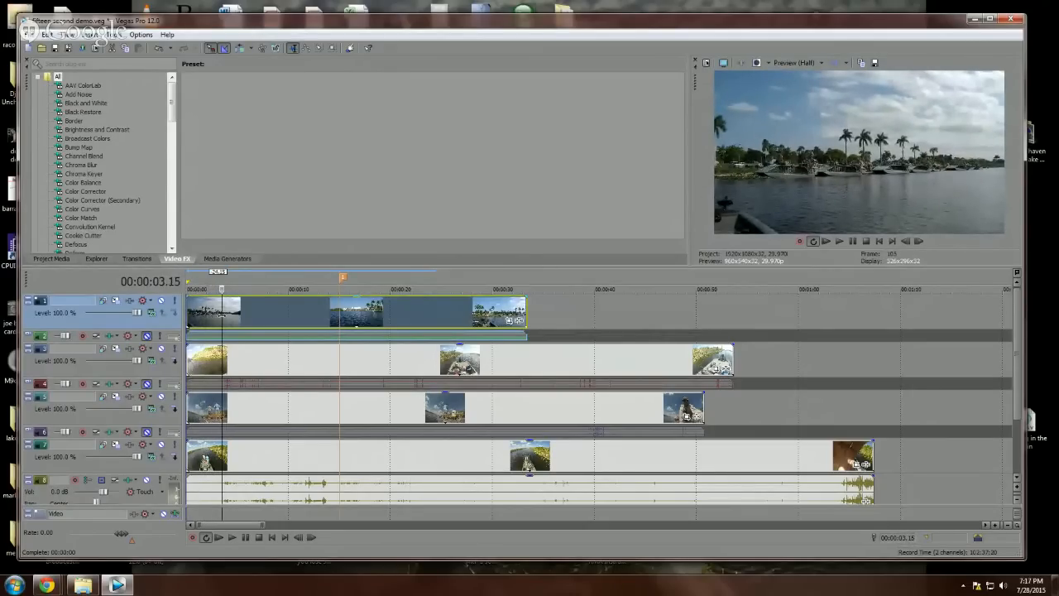
left_click(220, 316)
scroll(219, 318, "up", 3)
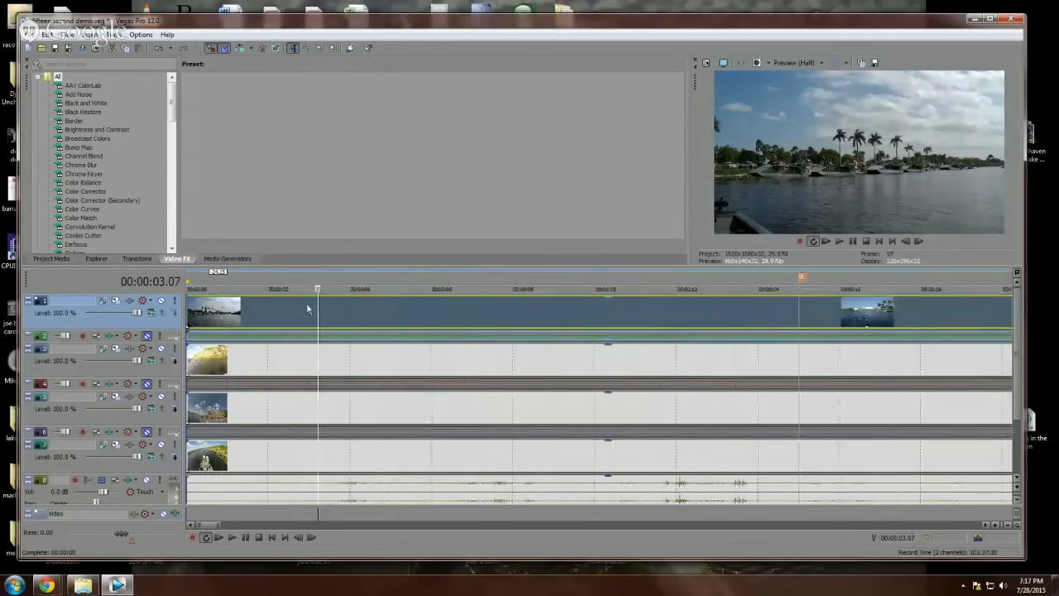
left_click(275, 310)
left_click_drag(275, 311, 373, 311)
key("s")
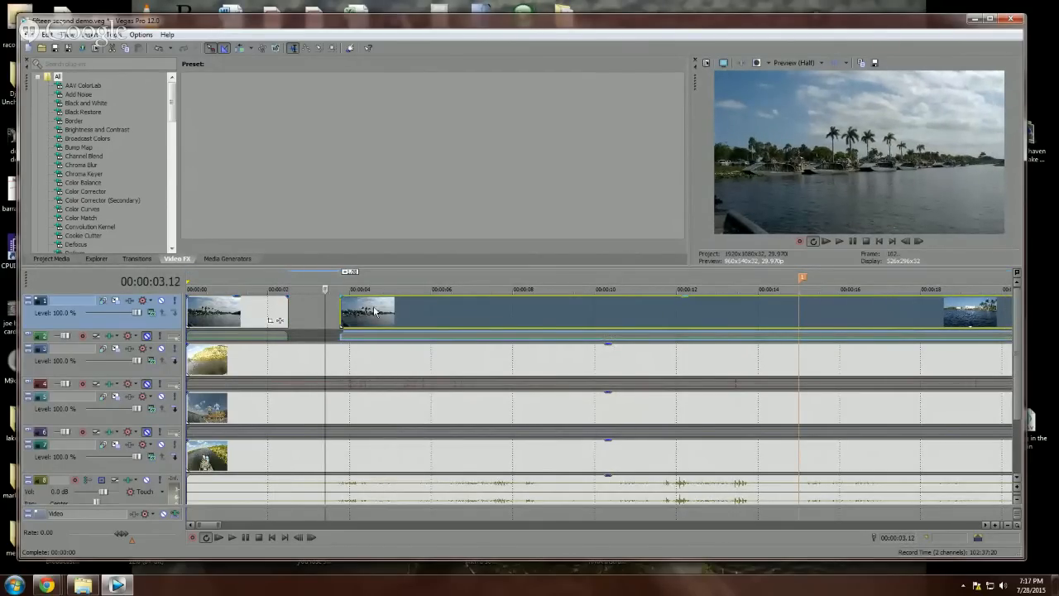
Step: Review the detached later section of the P2140006 clip and delete it, keeping only the short opening piece
left_click(396, 311)
left_click(517, 308)
left_click_drag(516, 308, 924, 309)
scroll(924, 309, "down", 2)
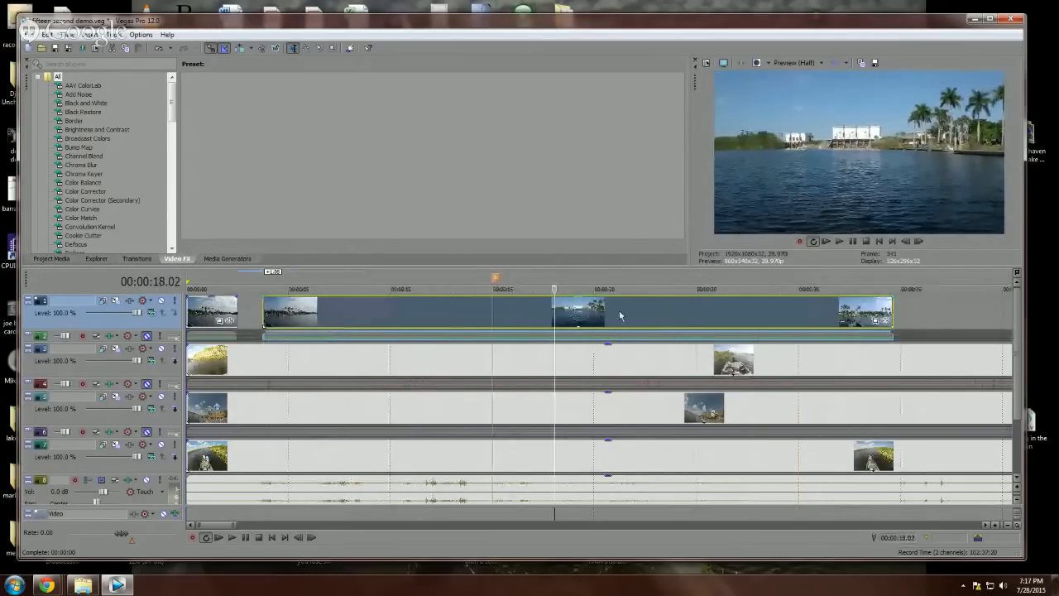
left_click(801, 313)
left_click_drag(802, 313, 850, 313)
left_click(752, 313)
key("Delete")
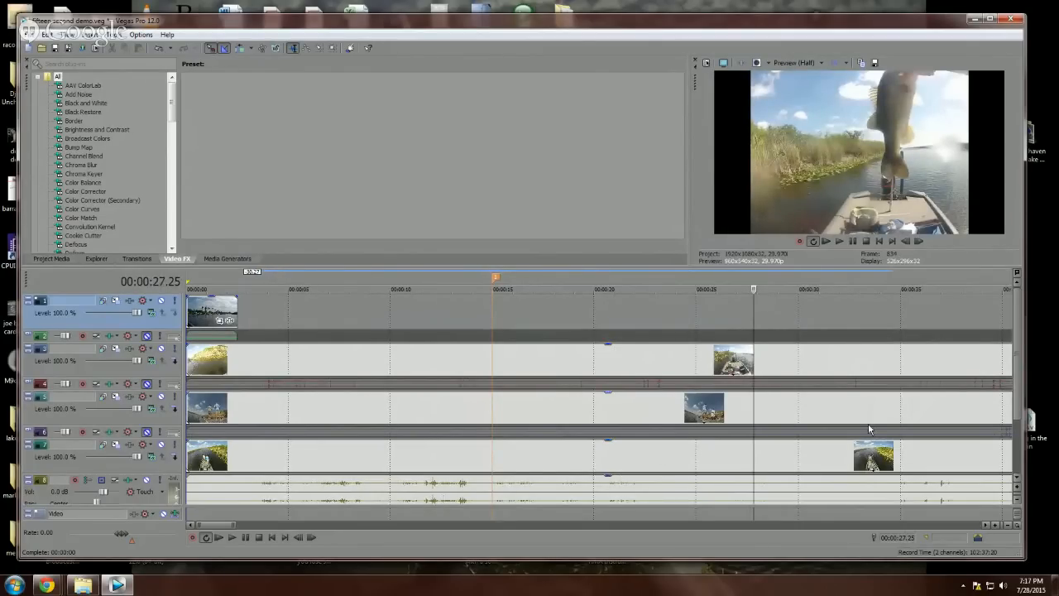
Step: Select the short P2140006 opening clip and place the timeline cursor at about 00:00:01.19
left_click(209, 309)
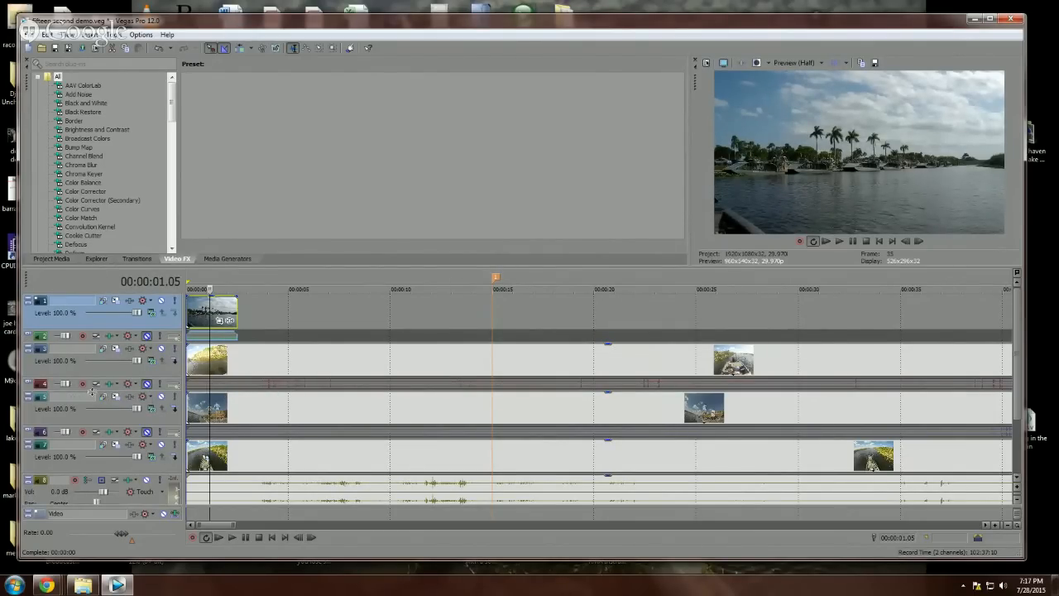
mouse_move(1017, 318)
left_mouse_down()
mouse_move(1020, 353)
mouse_move(1020, 328)
left_mouse_up()
left_click(220, 313)
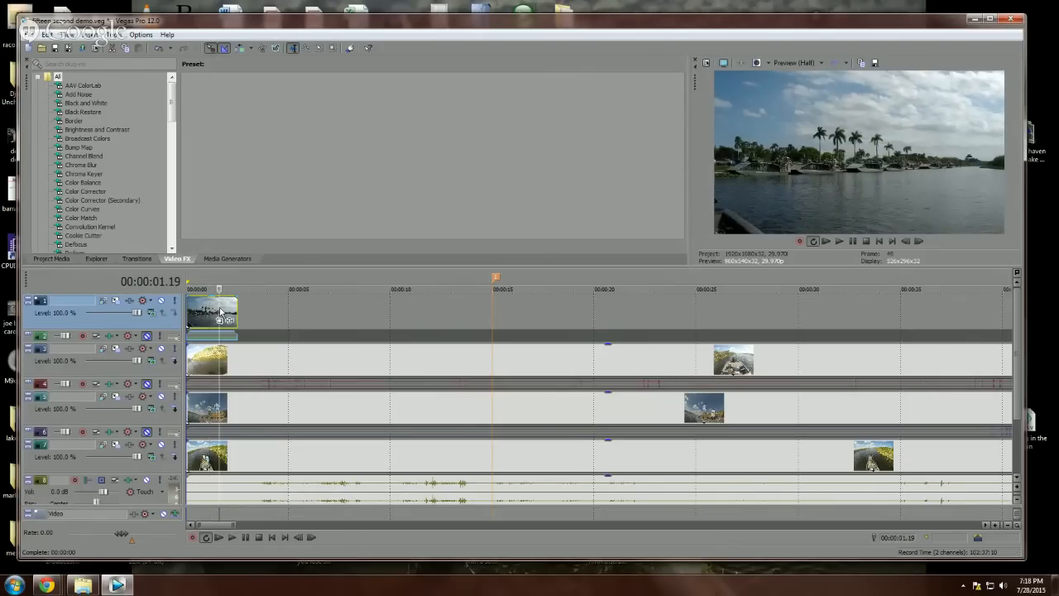
Step: Solo the video track of the third camera so that only its boat footage shows in the preview
left_click(277, 364)
left_click(250, 406)
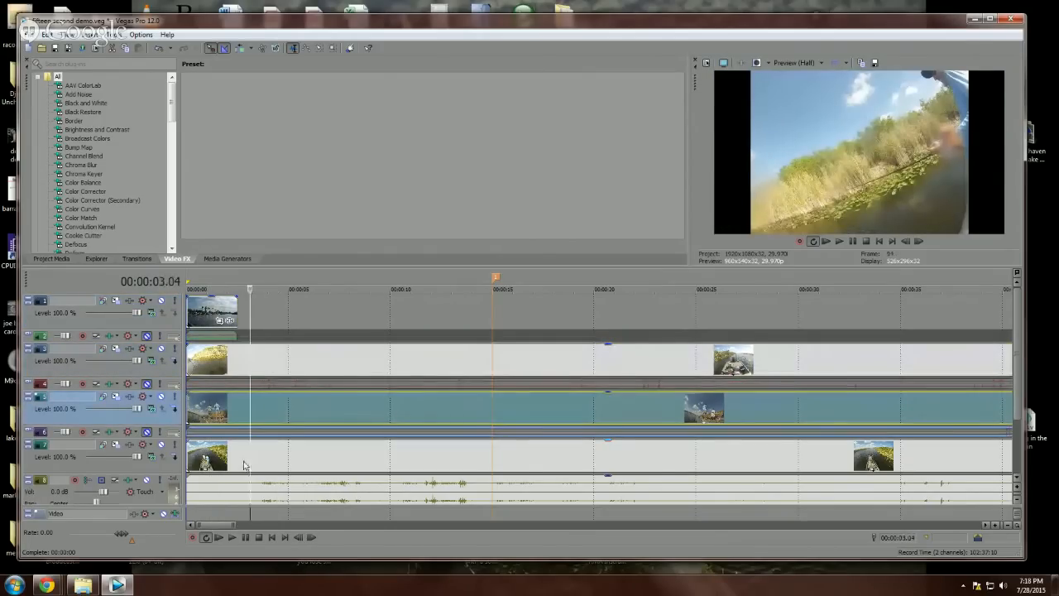
left_click(244, 466)
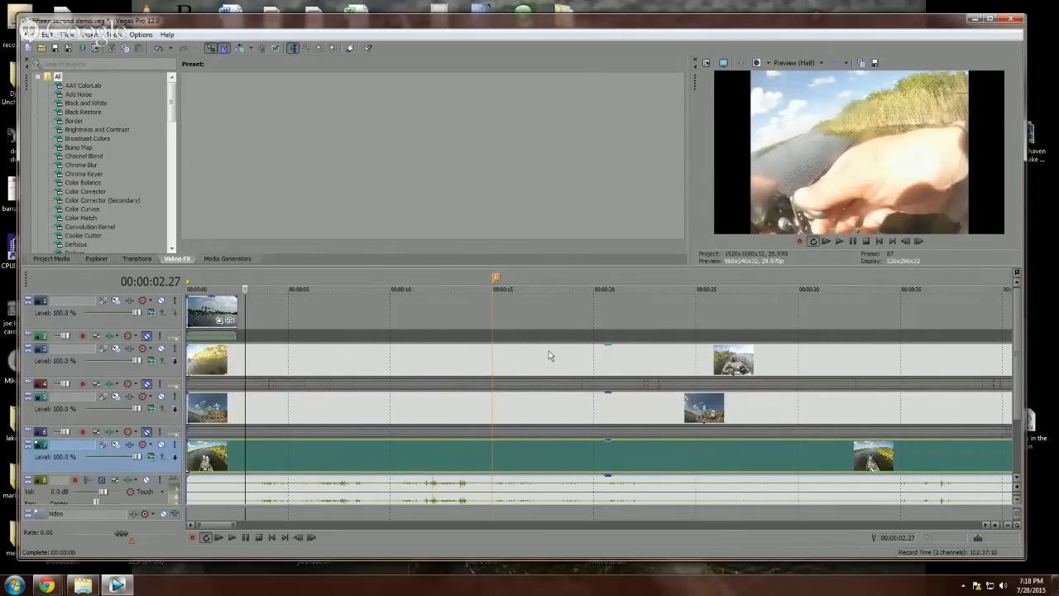
left_click_drag(1017, 335, 1017, 371)
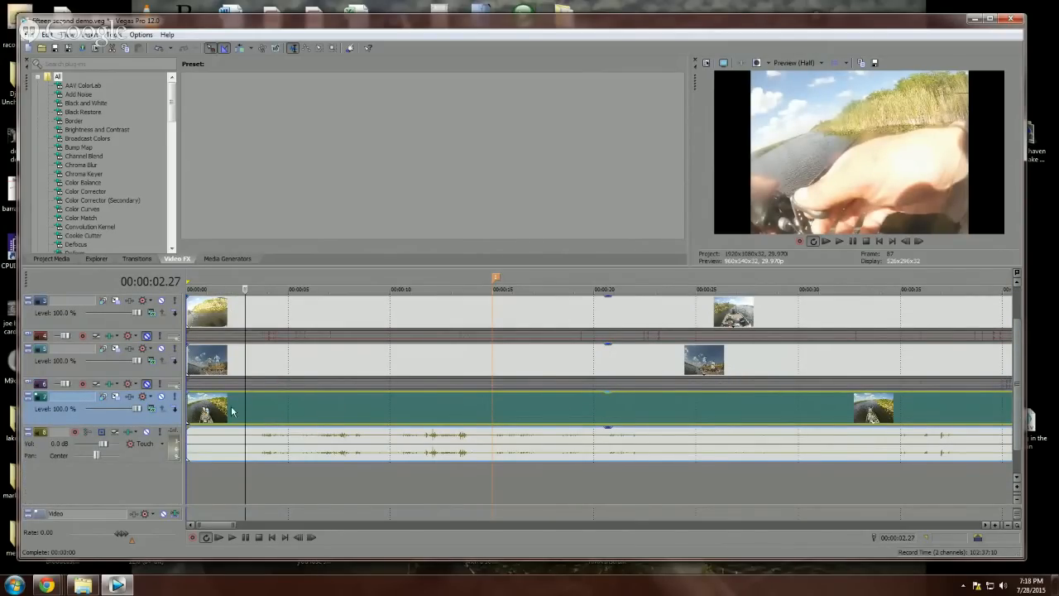
left_click(175, 397)
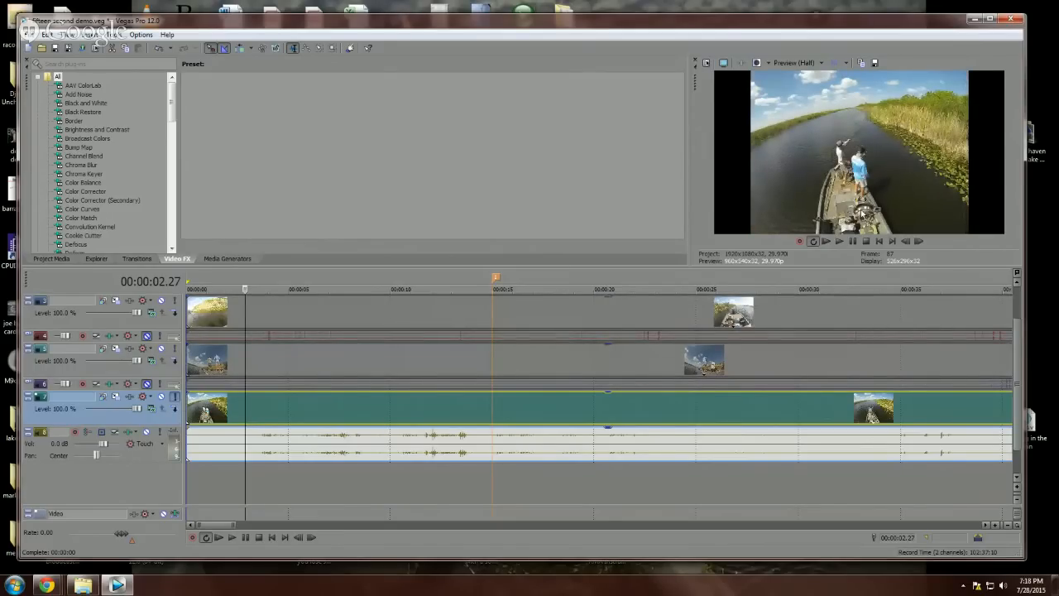
Step: Play the soloed boat footage from 00:00:05.27 and raise its audio track's volume to 6.8 dB
left_click(306, 458)
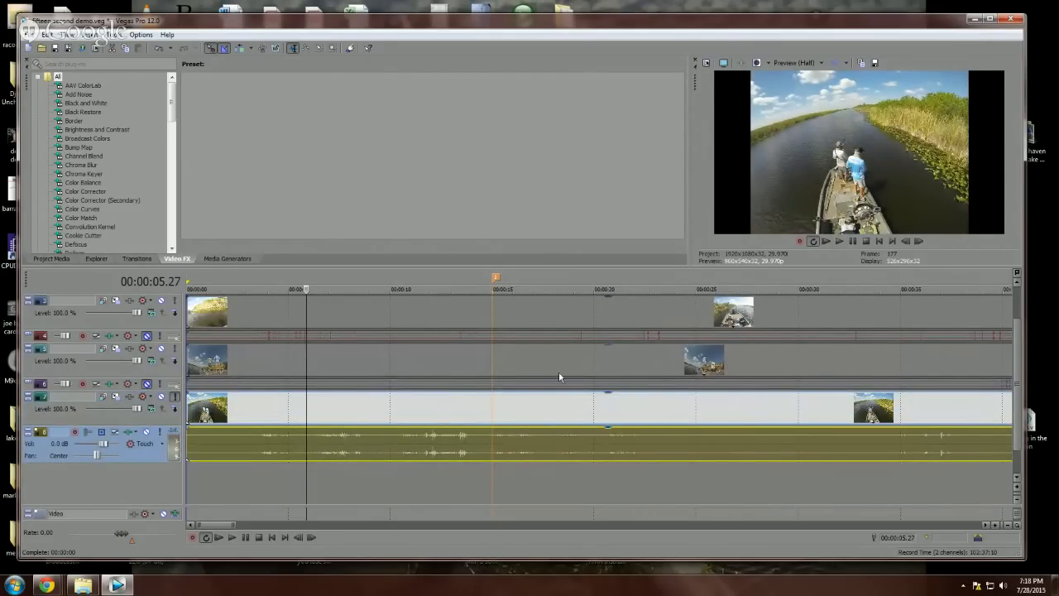
key("space")
left_click_drag(106, 446, 120, 451)
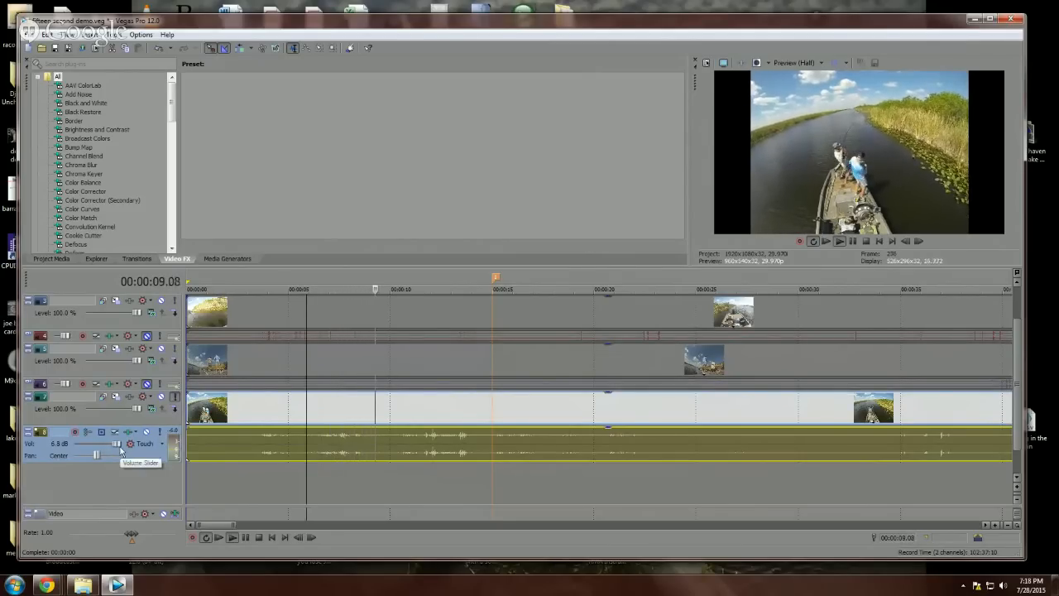
scroll(682, 416, "down", 4)
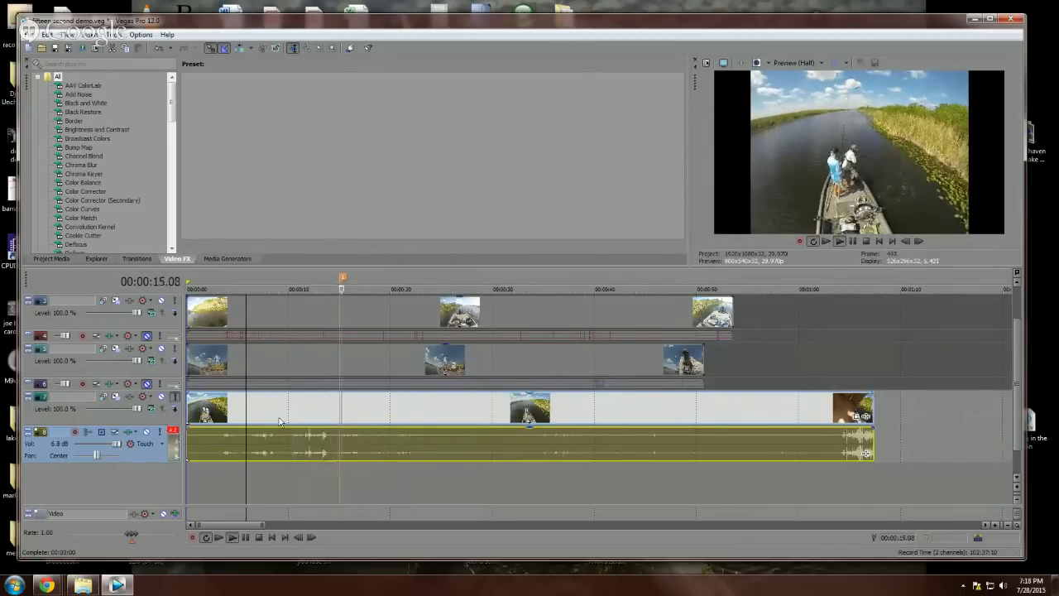
key("space")
key("space")
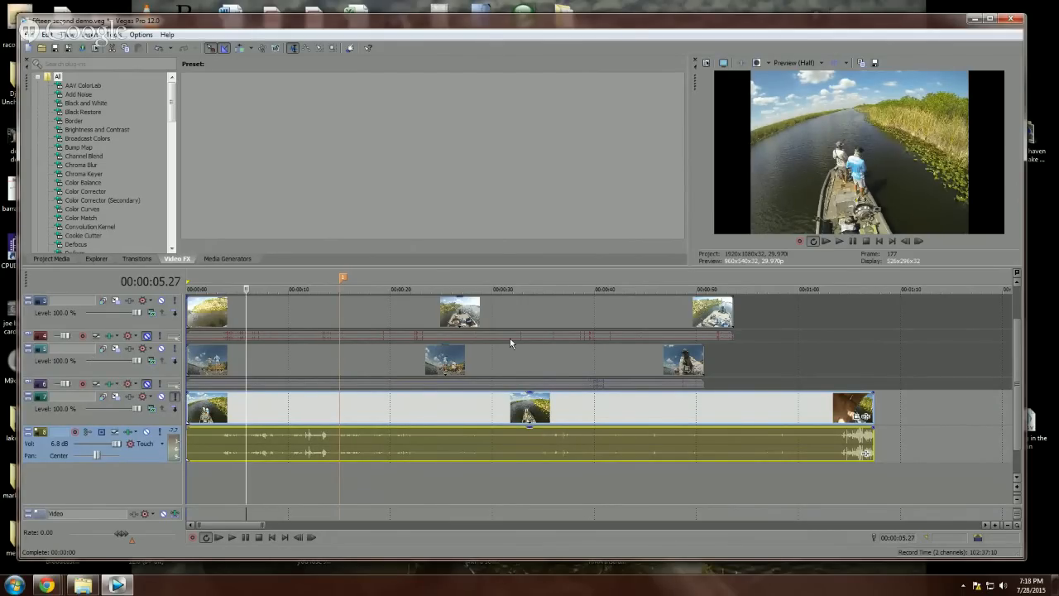
Step: Bring up the 15 sec insta folder and preview the Capital song, skipping ahead to a later part
left_click_drag(1058, 132, 575, 127)
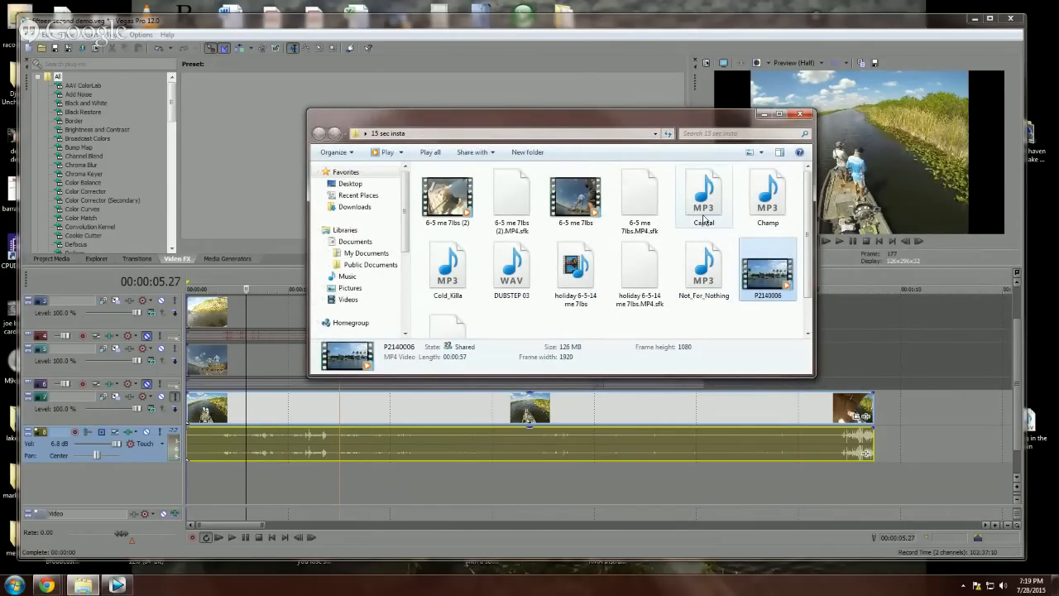
mouse_move(704, 218)
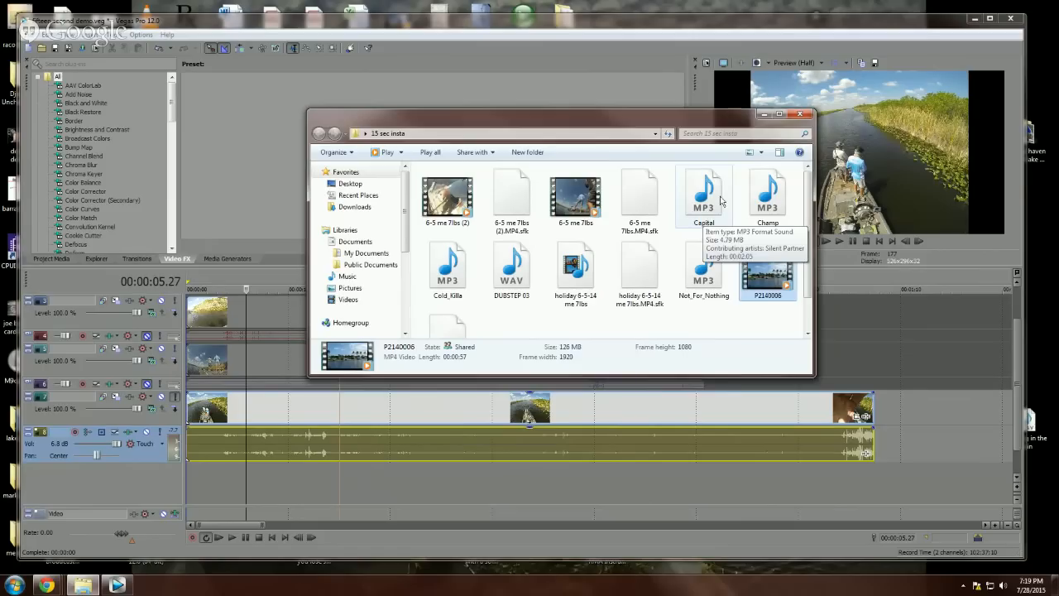
left_click(715, 209)
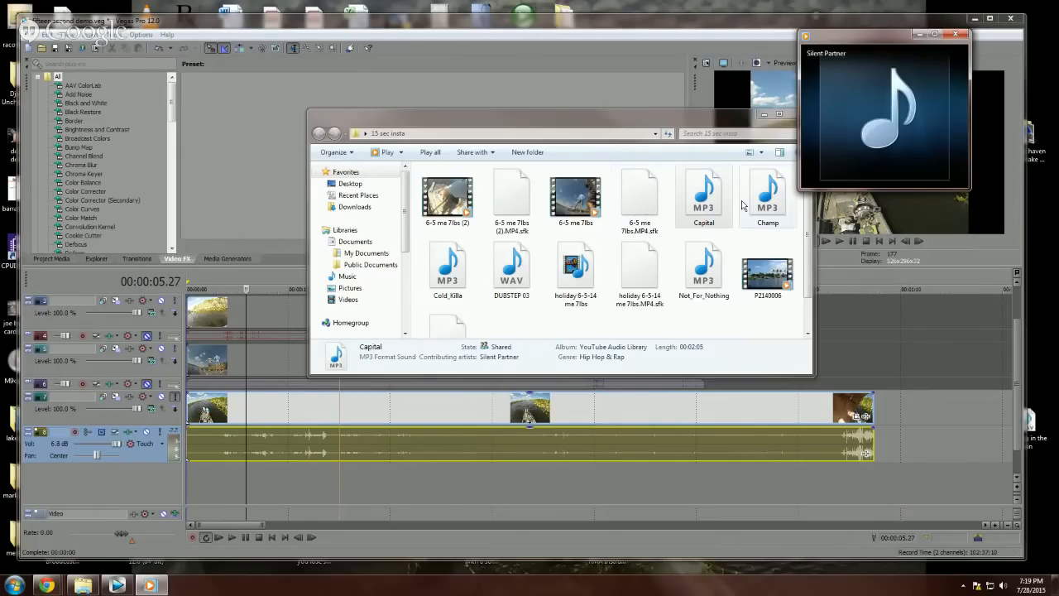
mouse_move(827, 162)
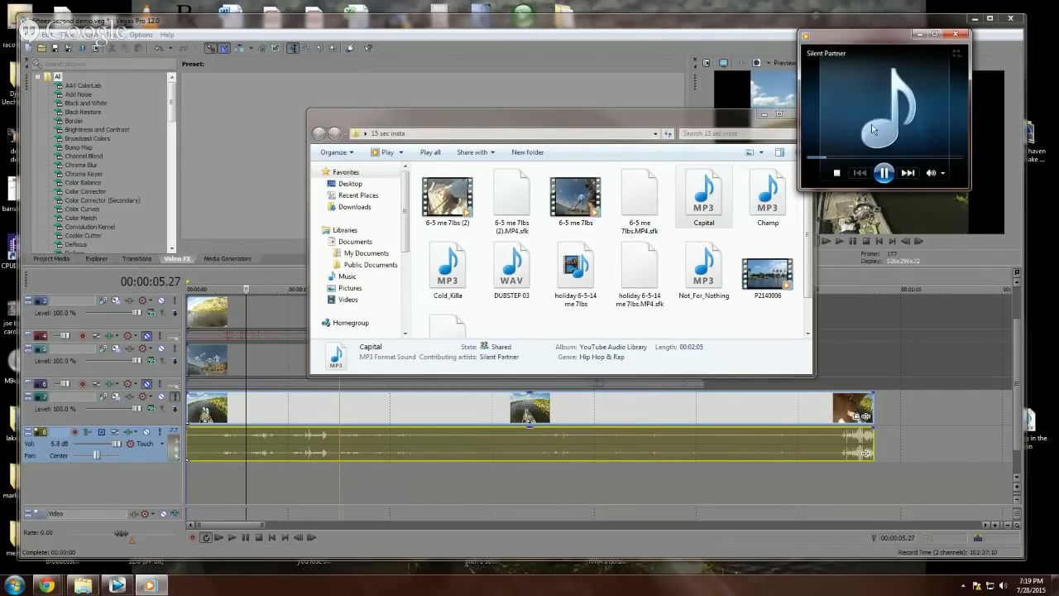
left_click(852, 159)
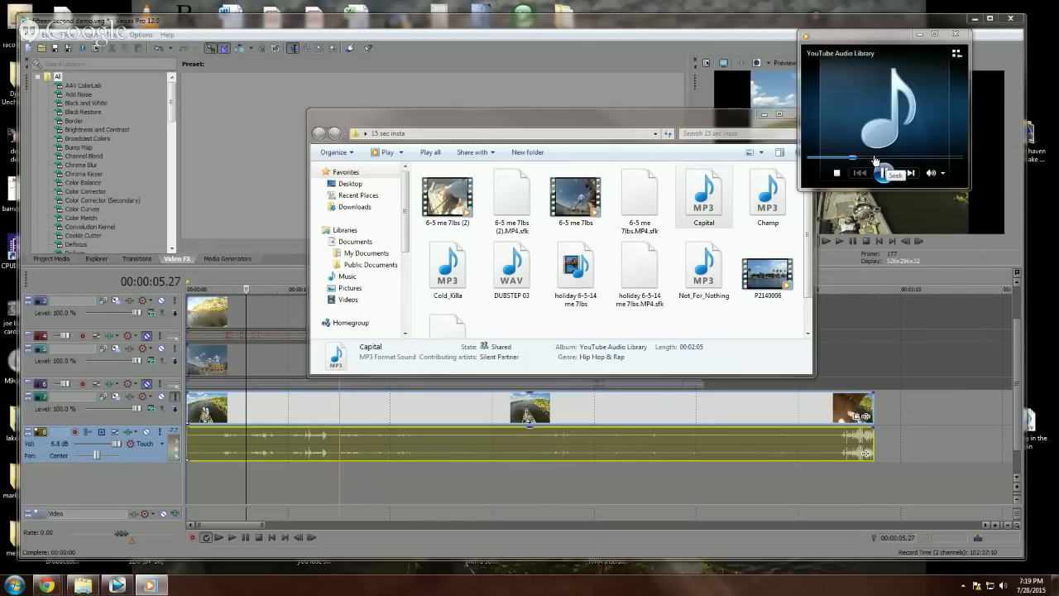
Step: Preview the Champ song, skipping ahead through its first part
double_click(764, 202)
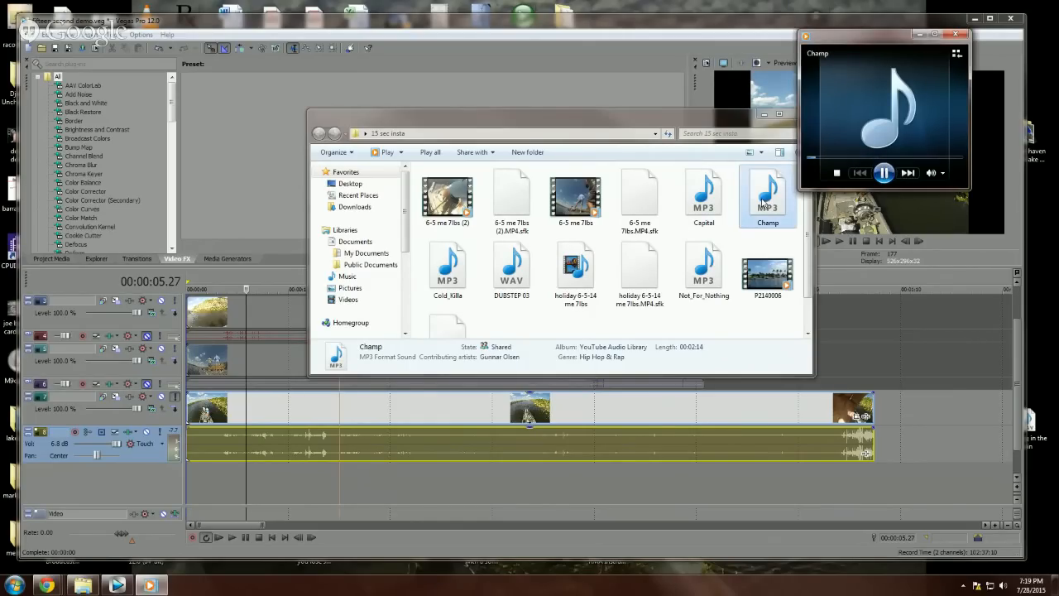
left_click(824, 158)
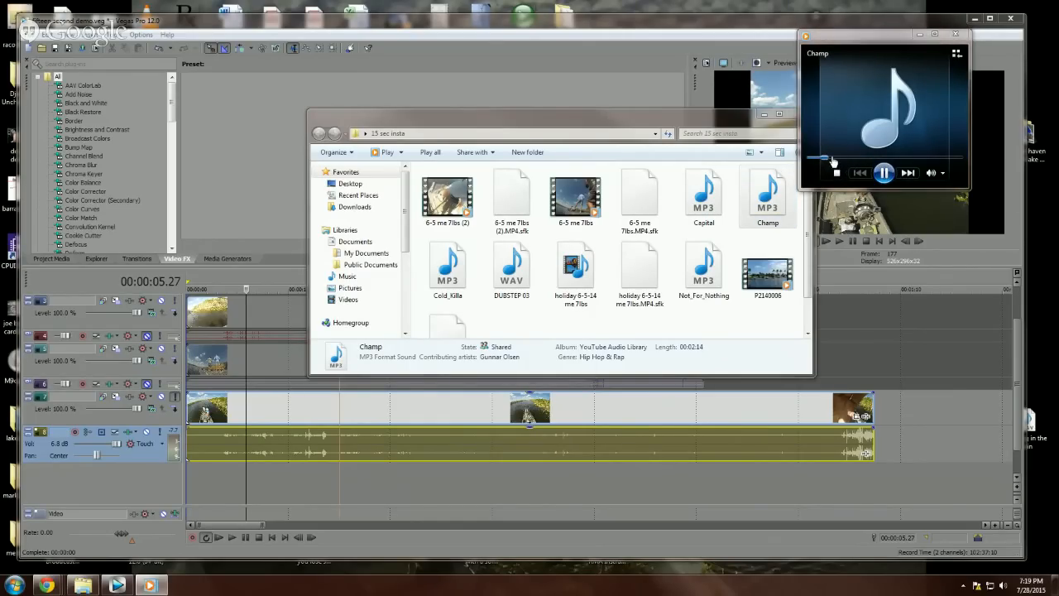
left_click(852, 161)
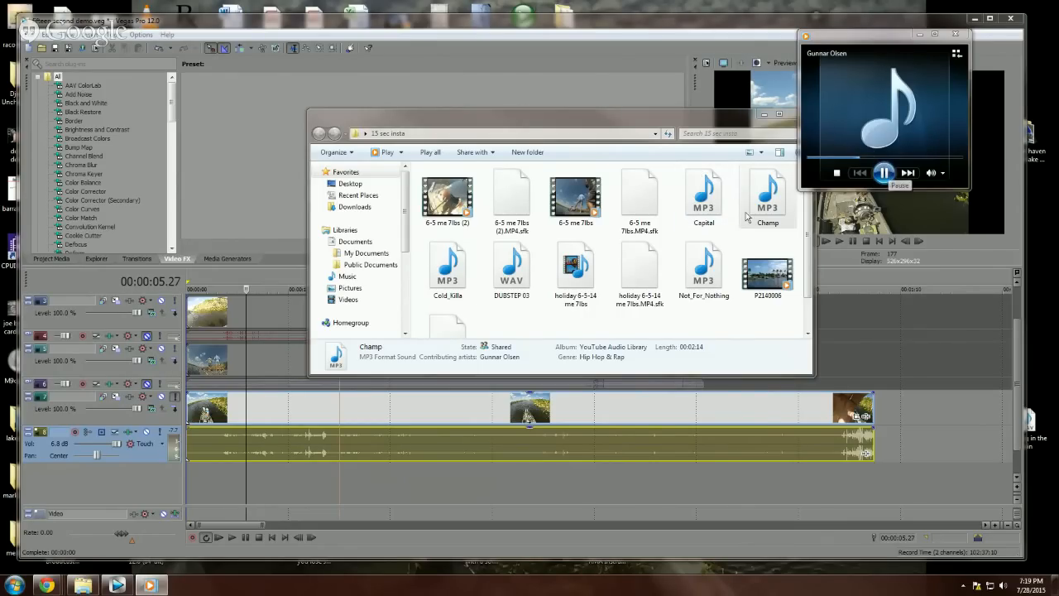
Step: Preview the Cold_Killa song at two further points and pause it
left_click(455, 264)
double_click(455, 263)
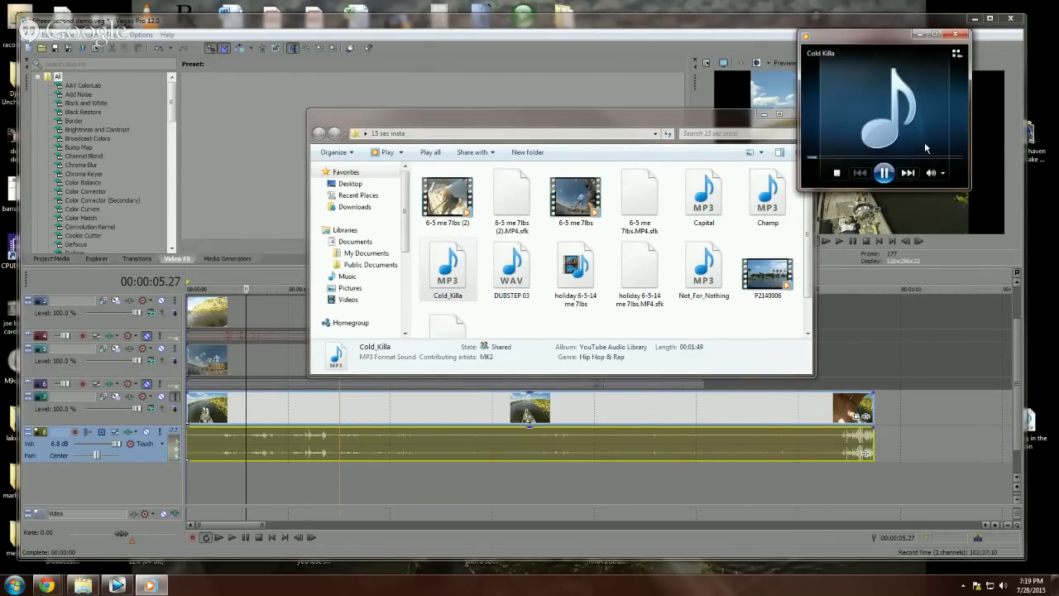
left_click(840, 158)
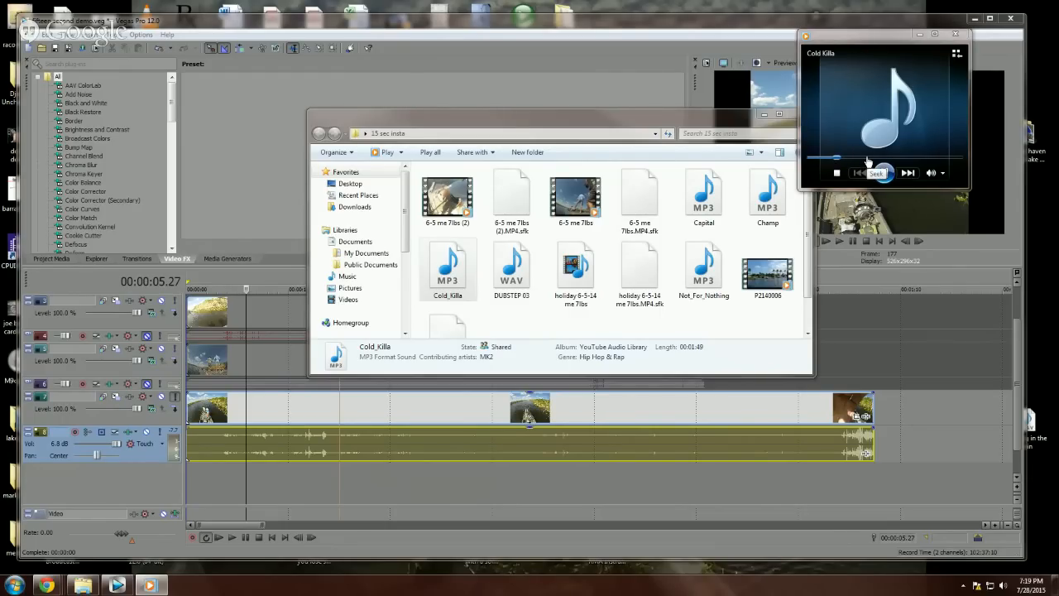
left_click(867, 159)
left_click(884, 172)
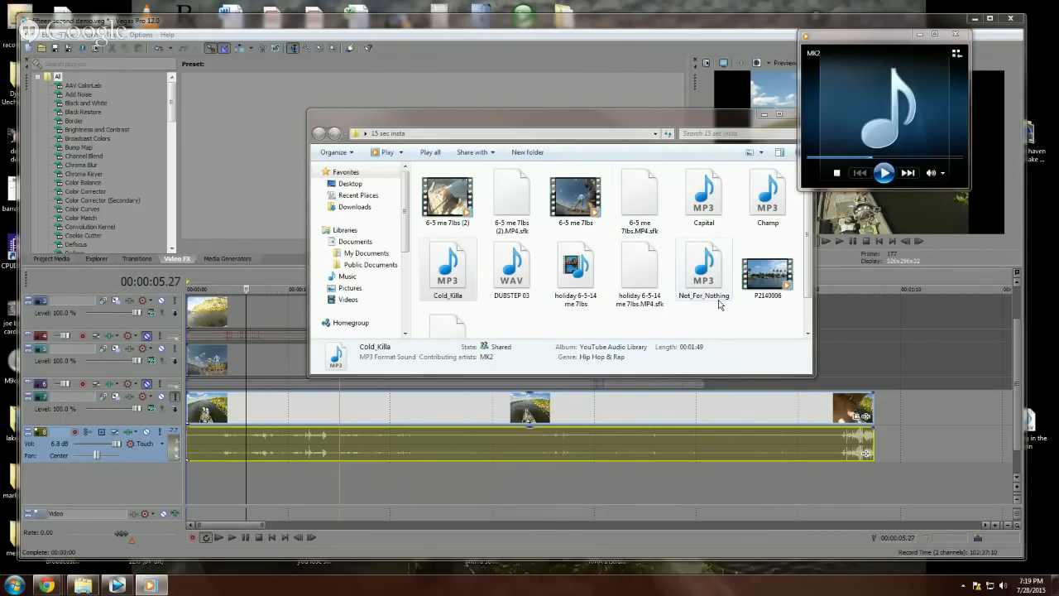
Step: Preview the Not_For_Nothing song at several points and close the media player
double_click(703, 269)
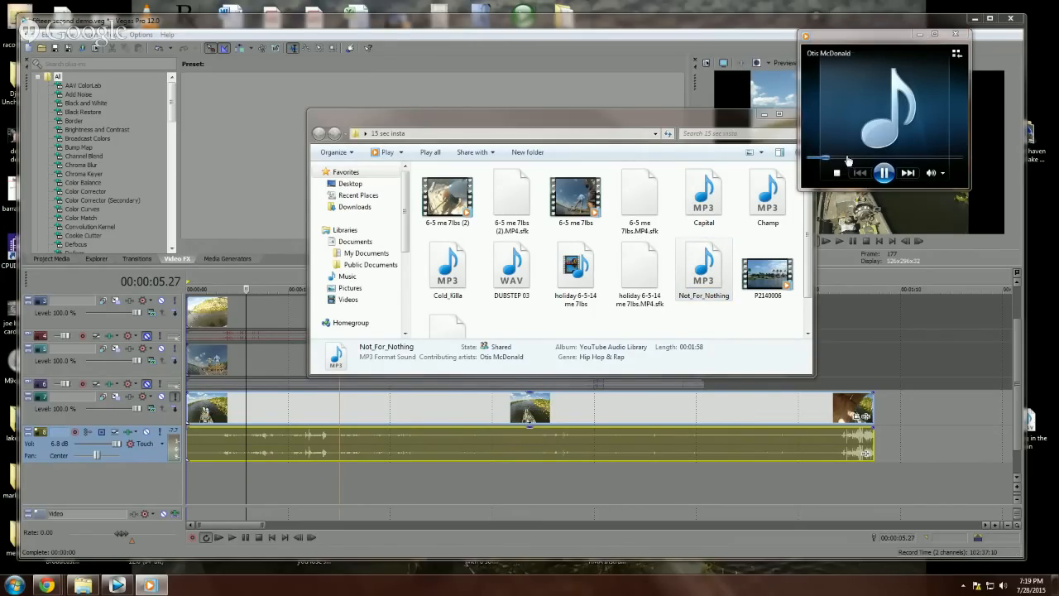
left_click(846, 156)
left_click(873, 158)
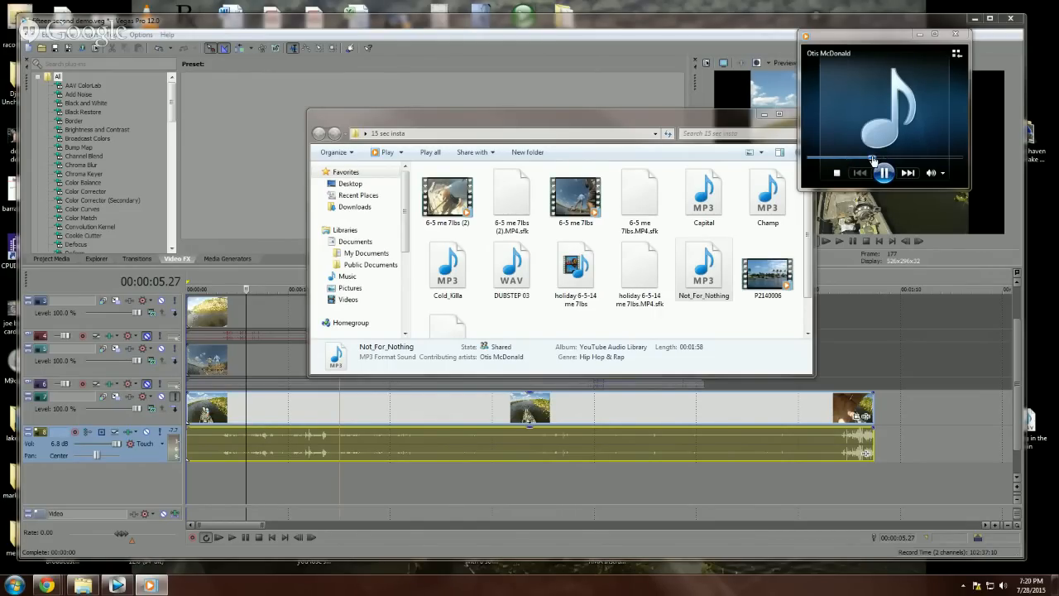
left_click(956, 37)
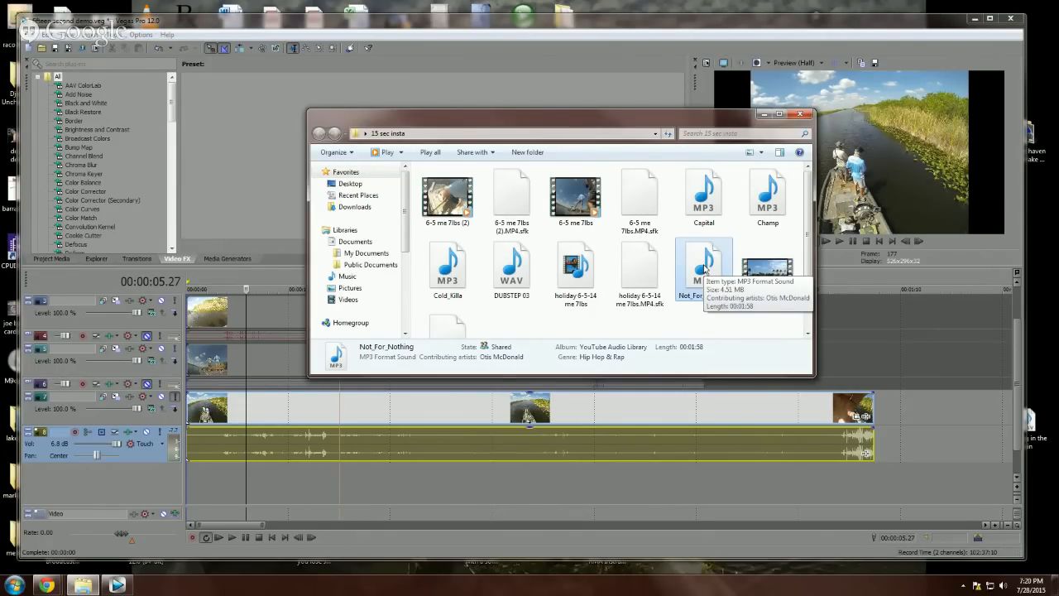
Step: Add the Not_For_Nothing song at the timeline start on a new audio track below the camera audio and move the folder window away
left_click_drag(695, 286, 192, 479)
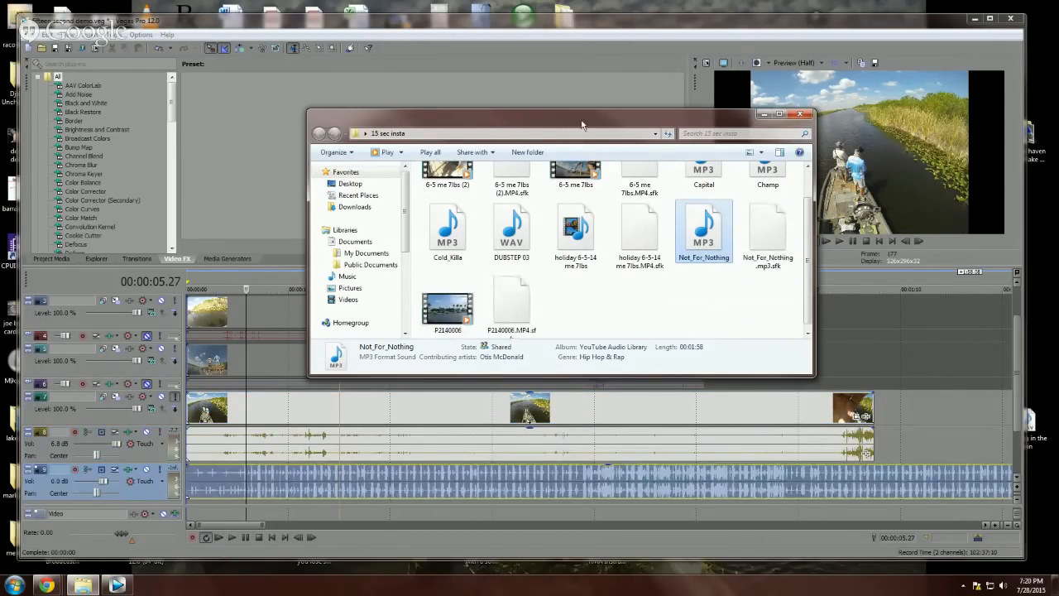
left_click_drag(583, 125, 1058, 125)
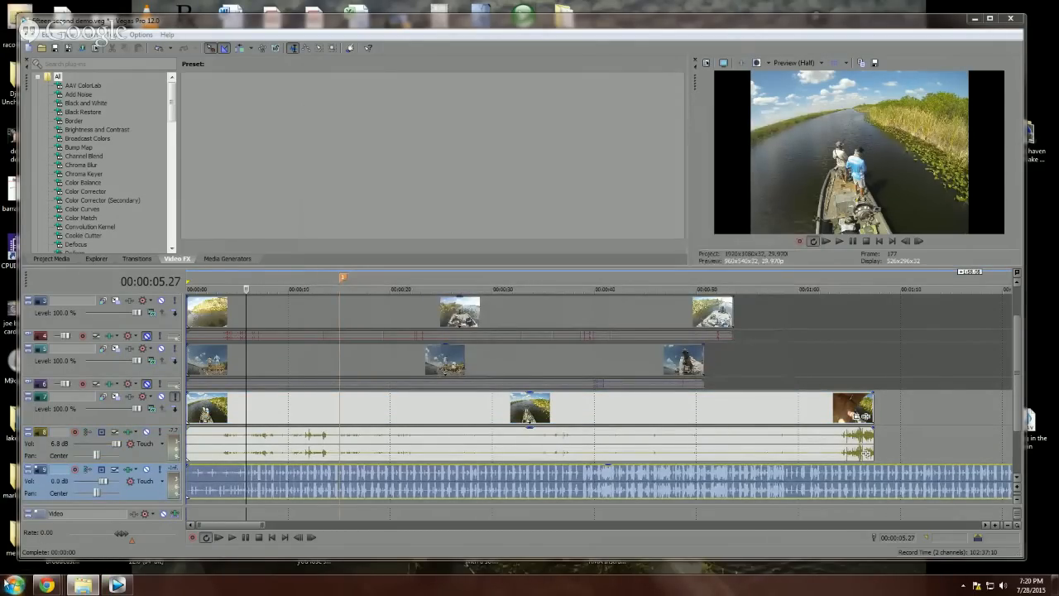
left_click(368, 487)
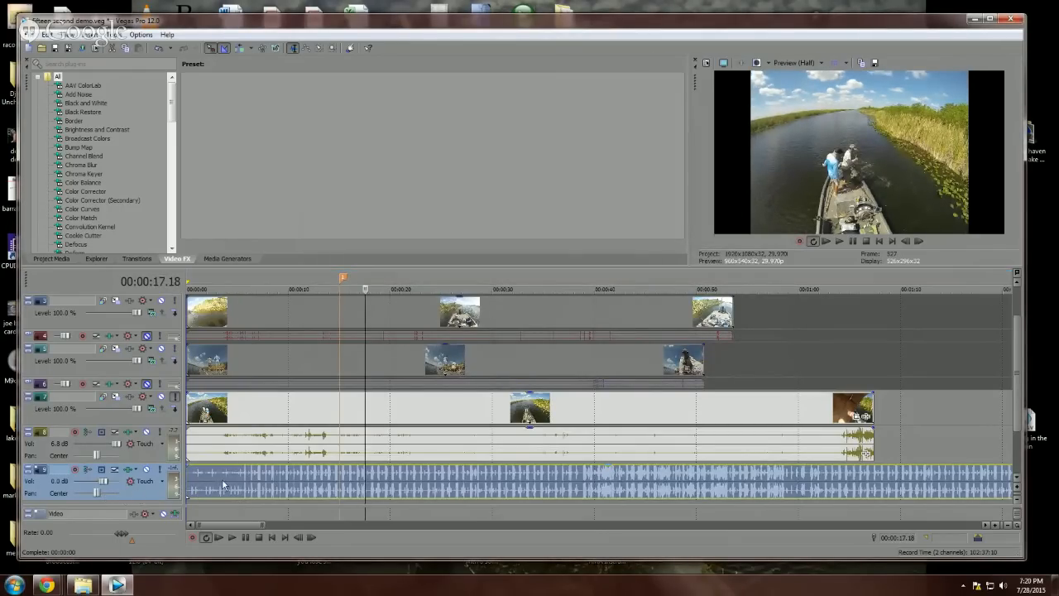
left_click(441, 437)
left_click(426, 484)
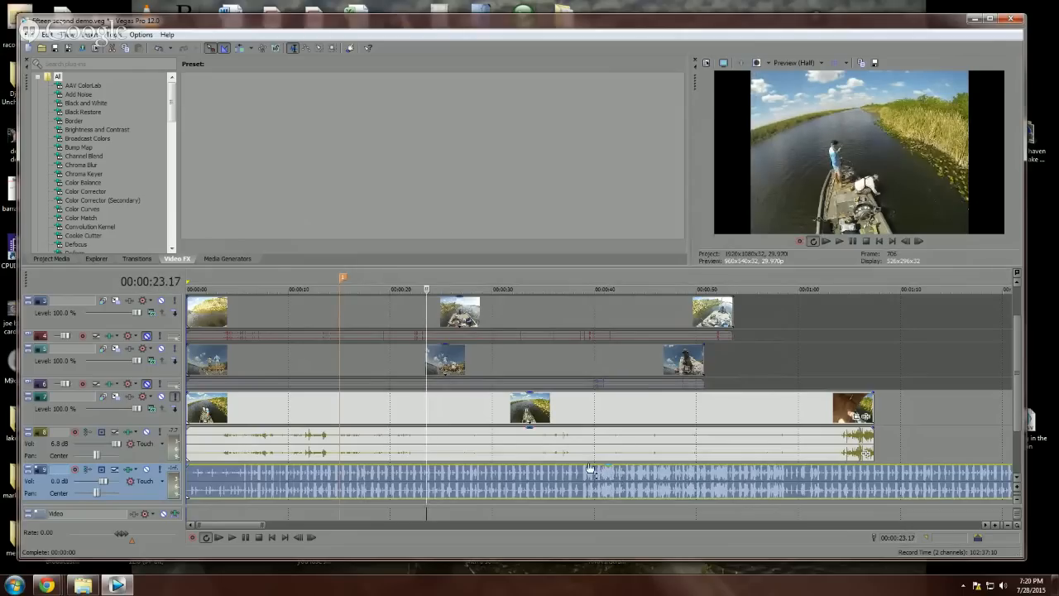
Step: Lower the gain of the Not_For_Nothing music event so it plays more quietly under the camera audio
left_click_drag(494, 468, 512, 483)
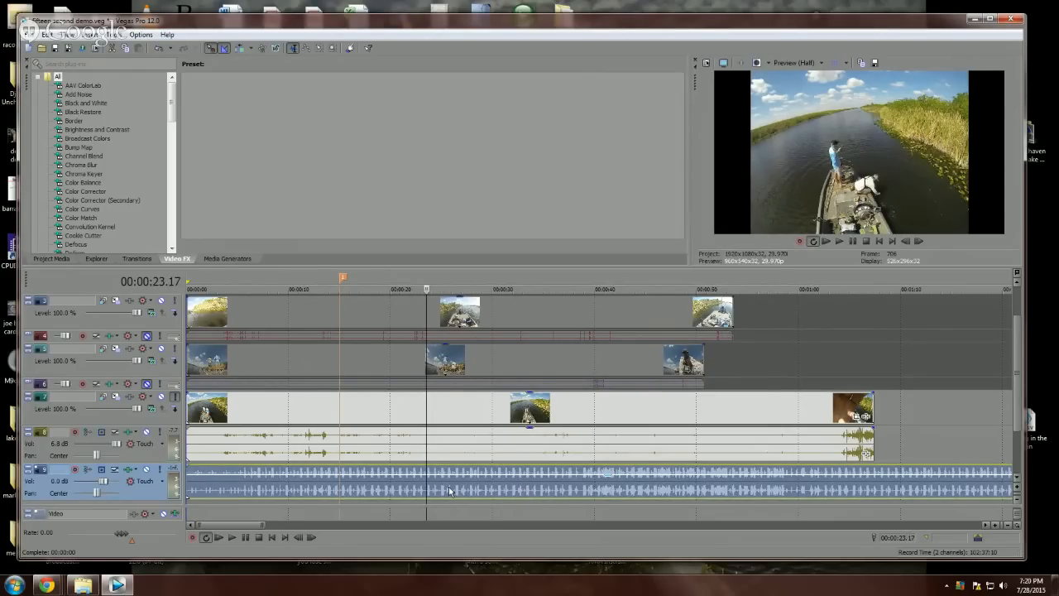
left_click_drag(376, 484, 404, 476)
left_click_drag(469, 478, 471, 463)
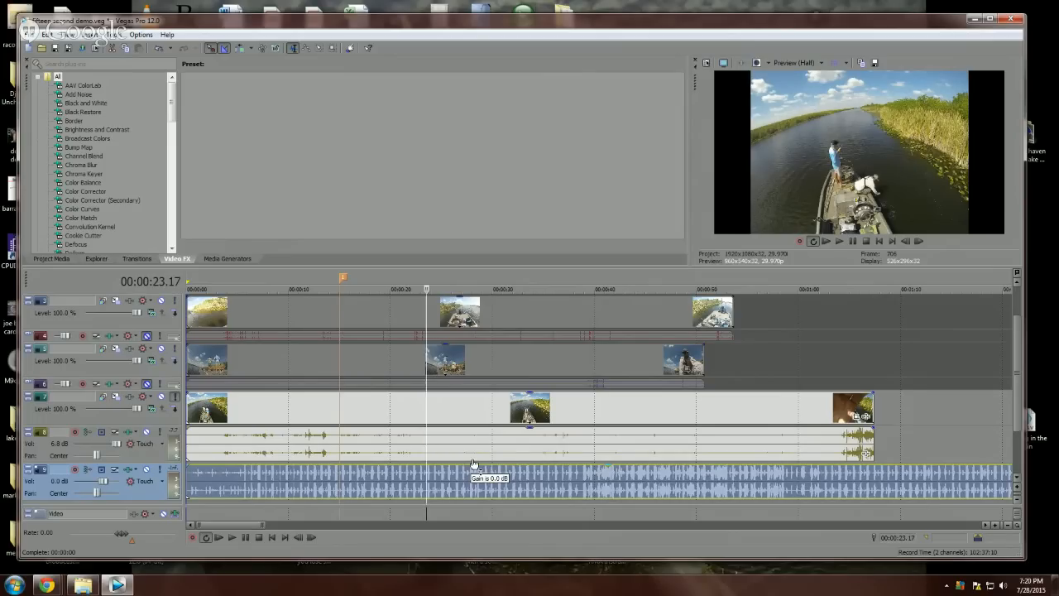
left_click_drag(474, 463, 484, 483)
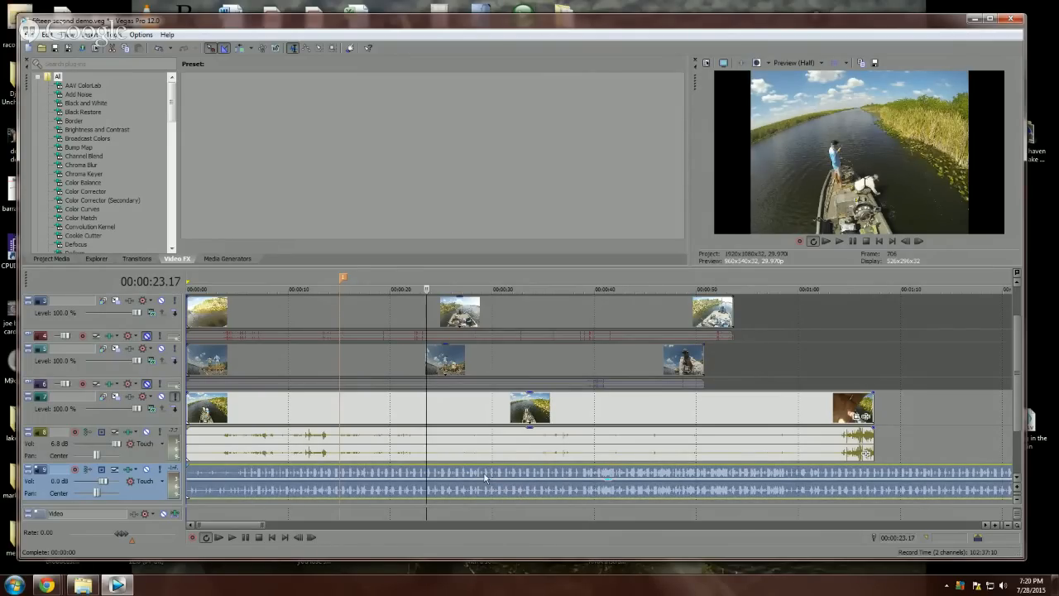
left_click_drag(490, 481, 496, 479)
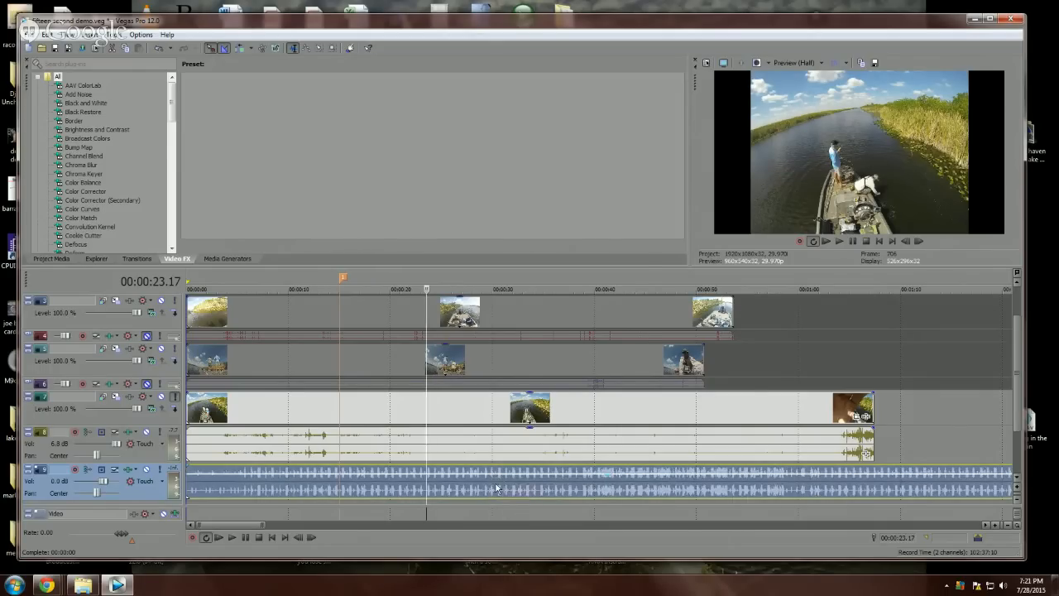
right_click(497, 479)
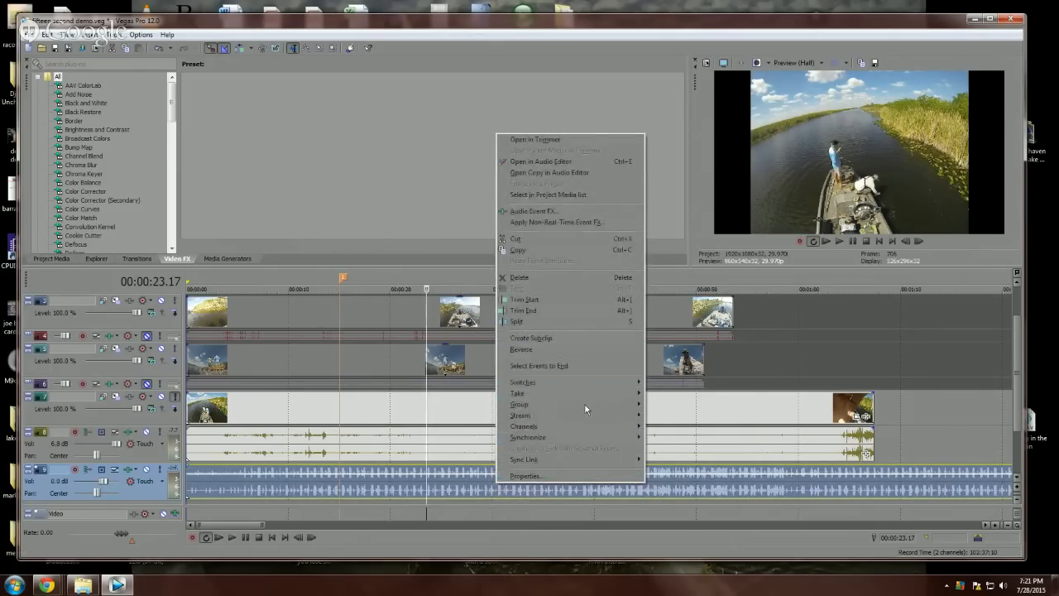
left_click(693, 477)
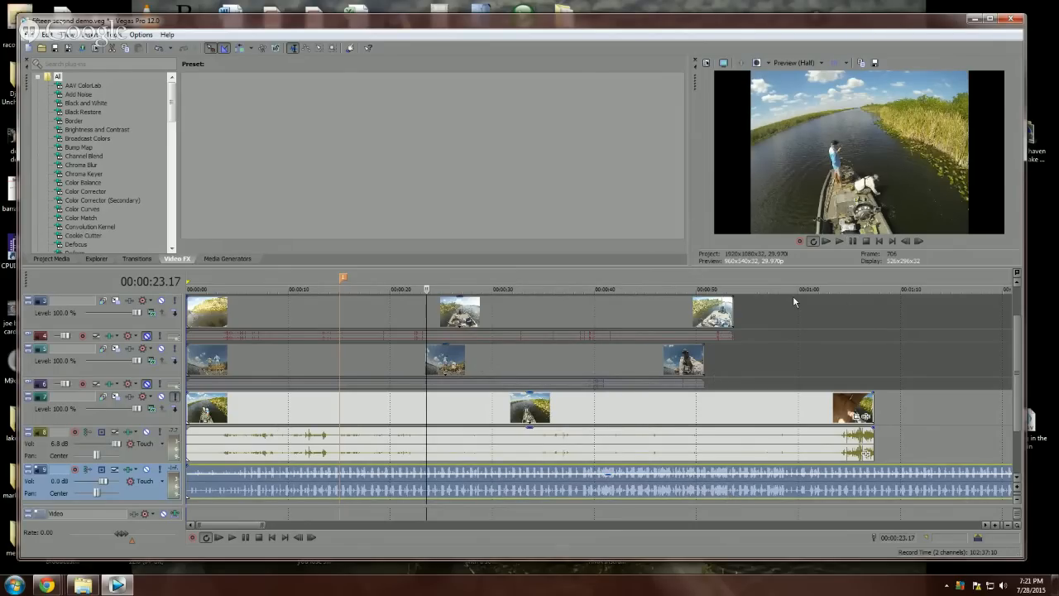
Step: Play the mix of music and camera audio from 00:00:03.07 and turn off solo on the third camera's video track
left_click(468, 494)
left_click(220, 492)
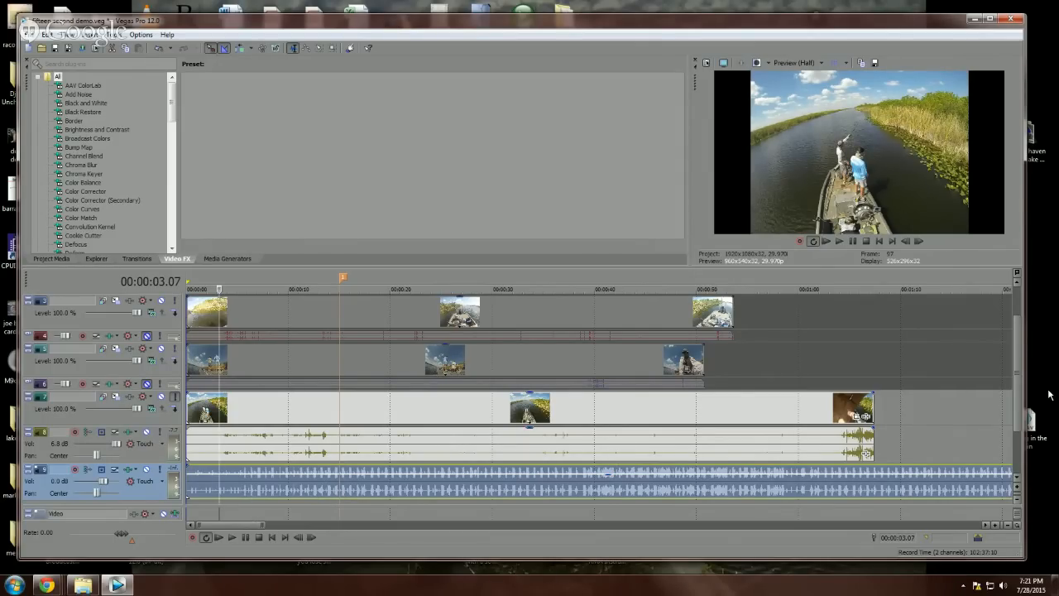
left_click(219, 537)
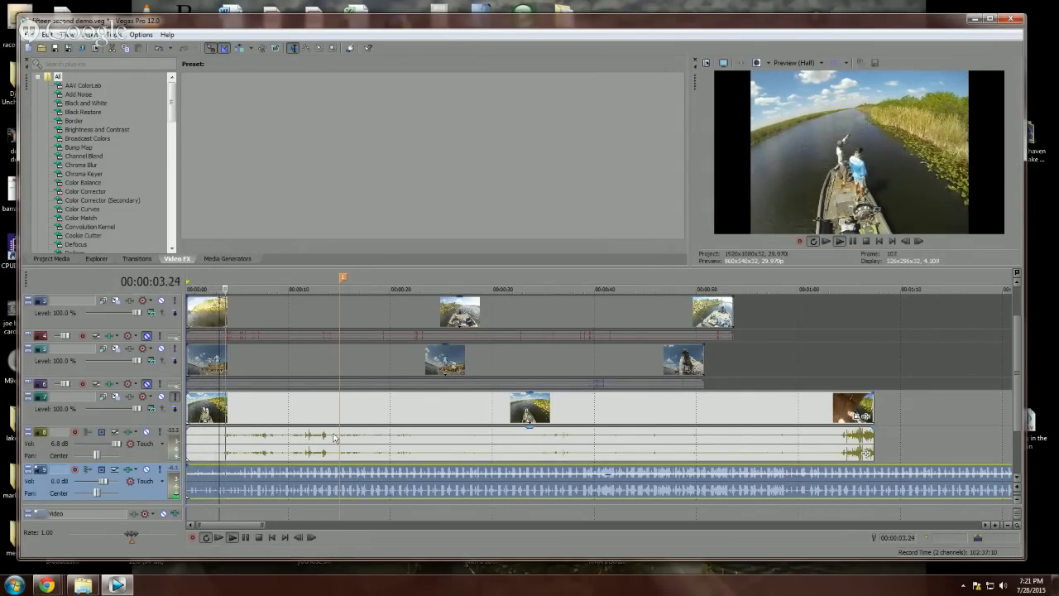
left_click(175, 397)
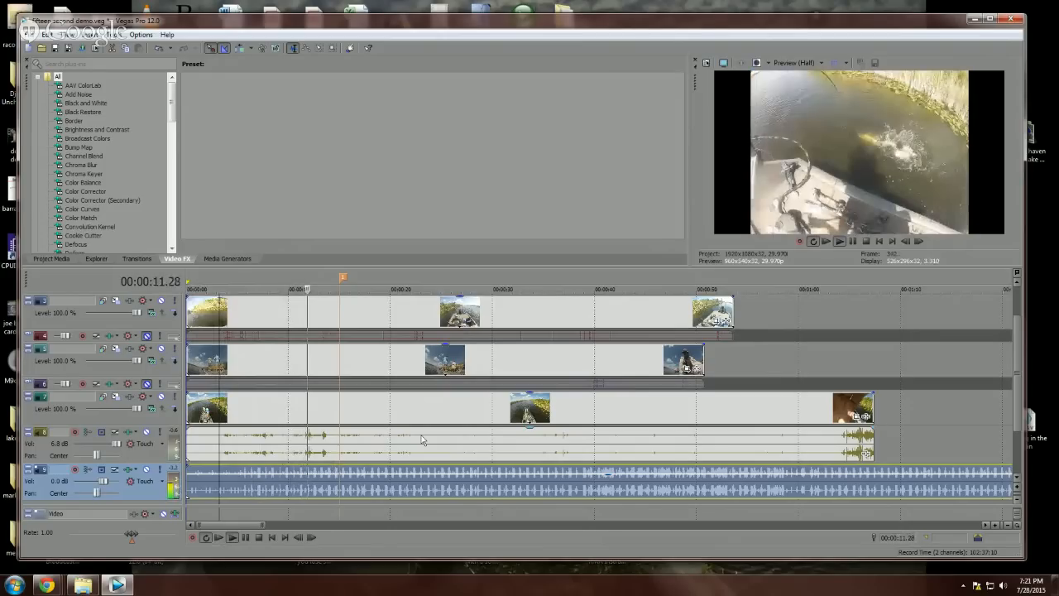
Step: Play the music and camera audio mix from the timeline start to listen to the song's opening seconds
key("space")
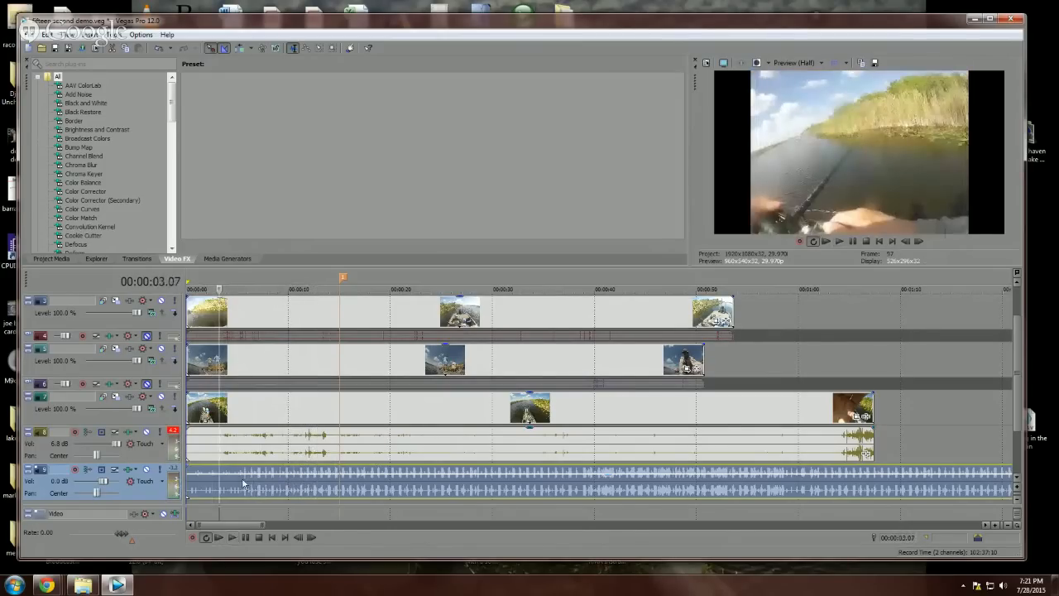
left_click(244, 483)
scroll(247, 493, "up", 3)
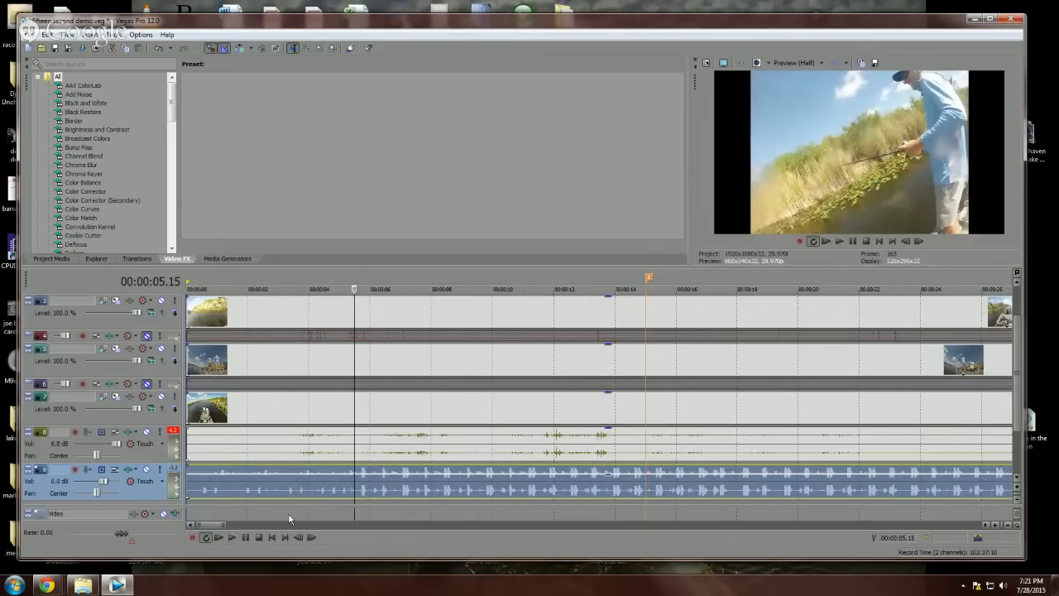
left_click(220, 537)
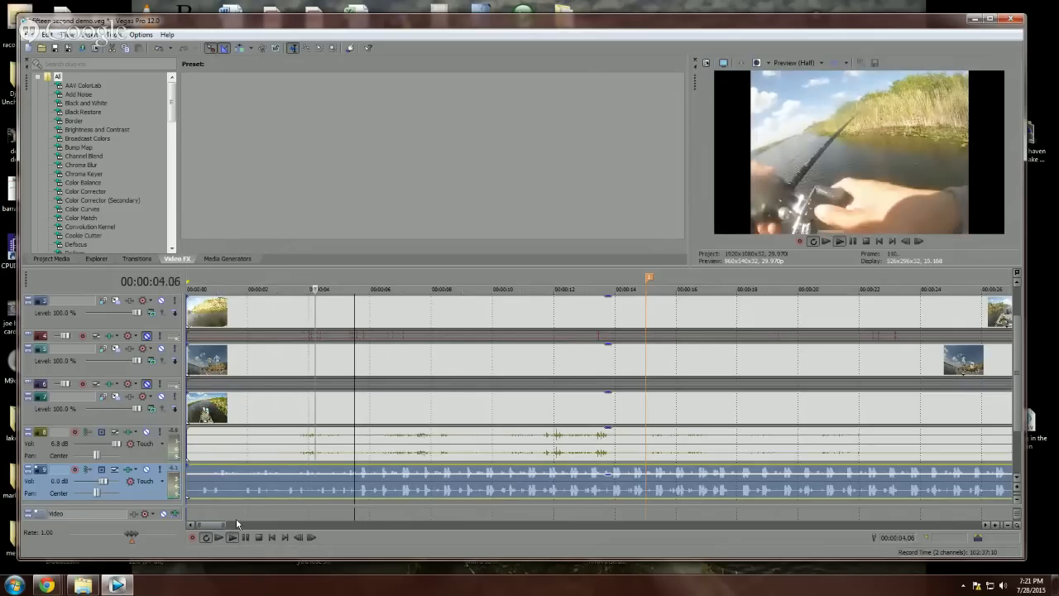
key("Return")
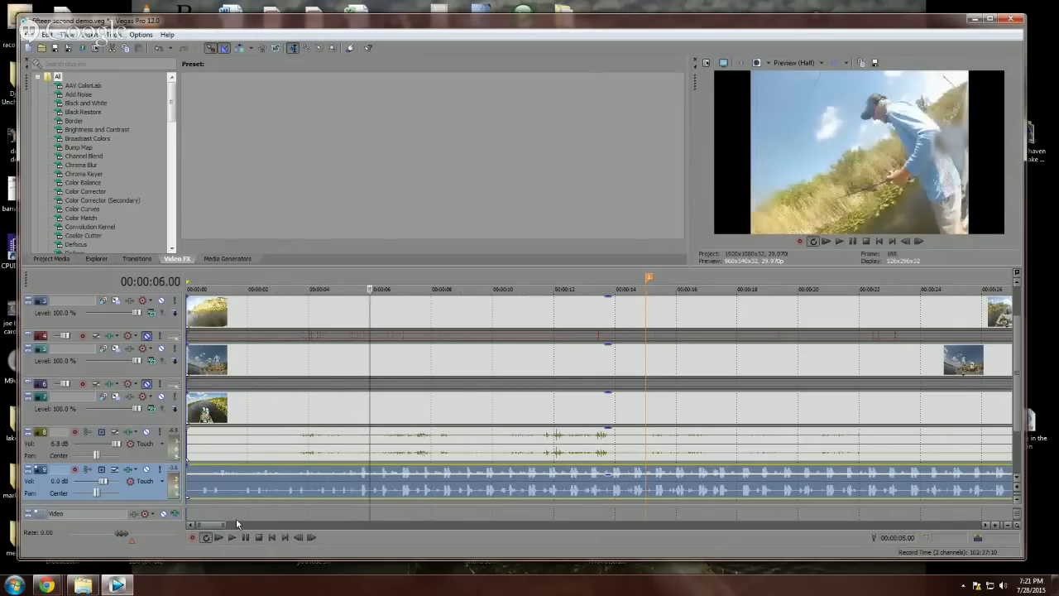
left_click(190, 501)
key("space")
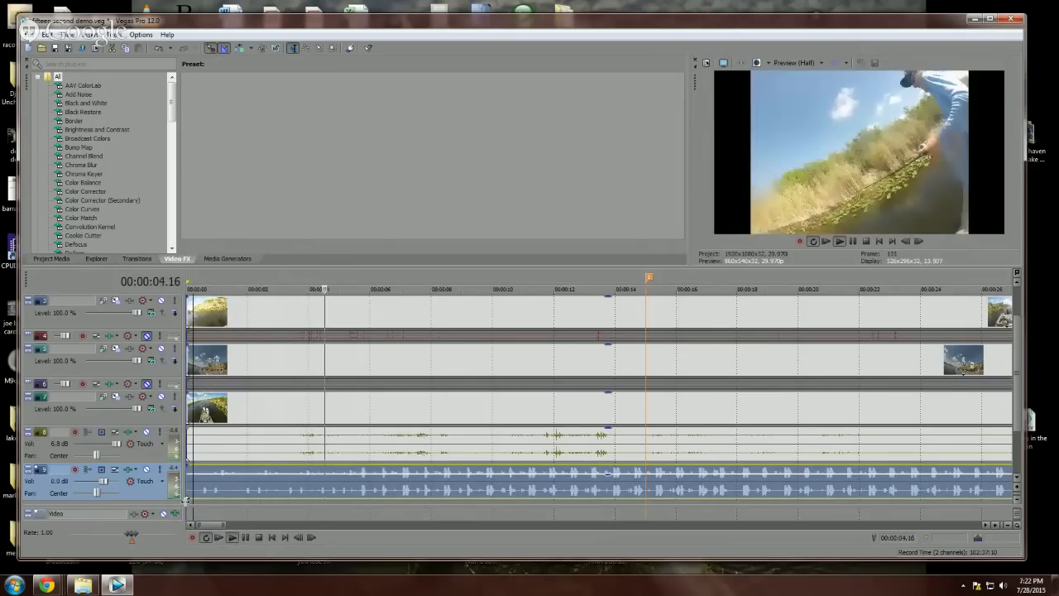
Step: Cut away the music before 00:00:03.03 and move the remaining song event to the timeline start
left_click(281, 492)
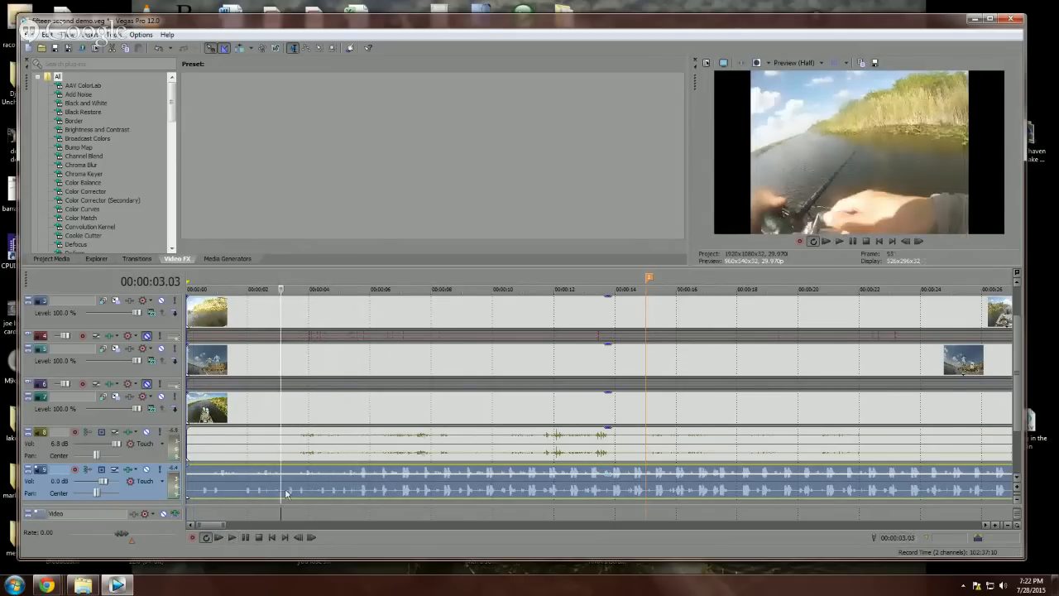
key("s")
left_click(263, 488)
key("Delete")
left_click_drag(351, 492, 225, 495)
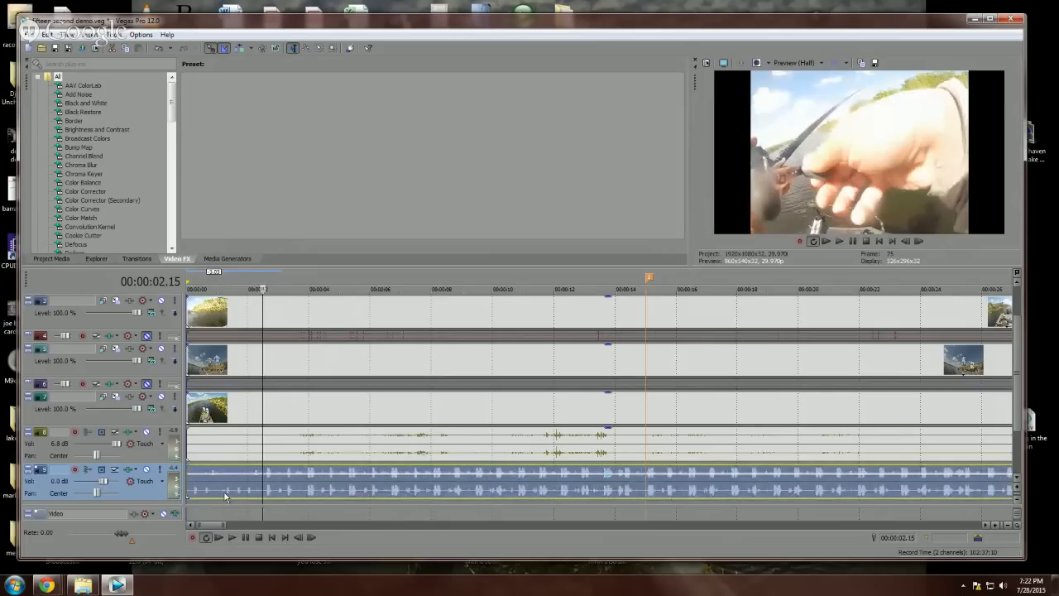
Step: Trim about 7 more frames off the music's beginning and align the event with the timeline start
scroll(211, 495, "up", 2)
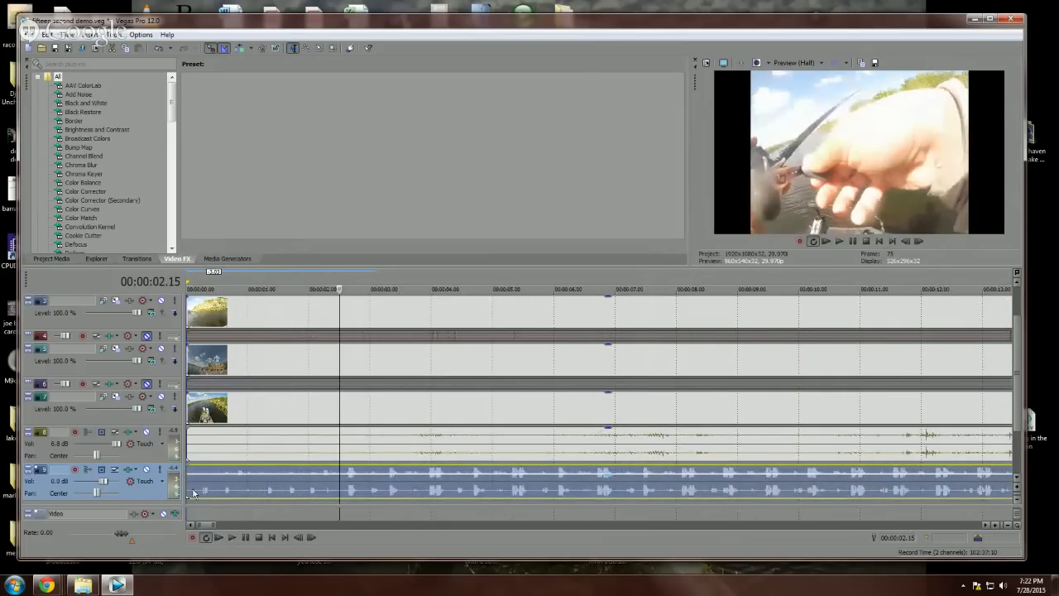
left_click_drag(189, 481, 206, 480)
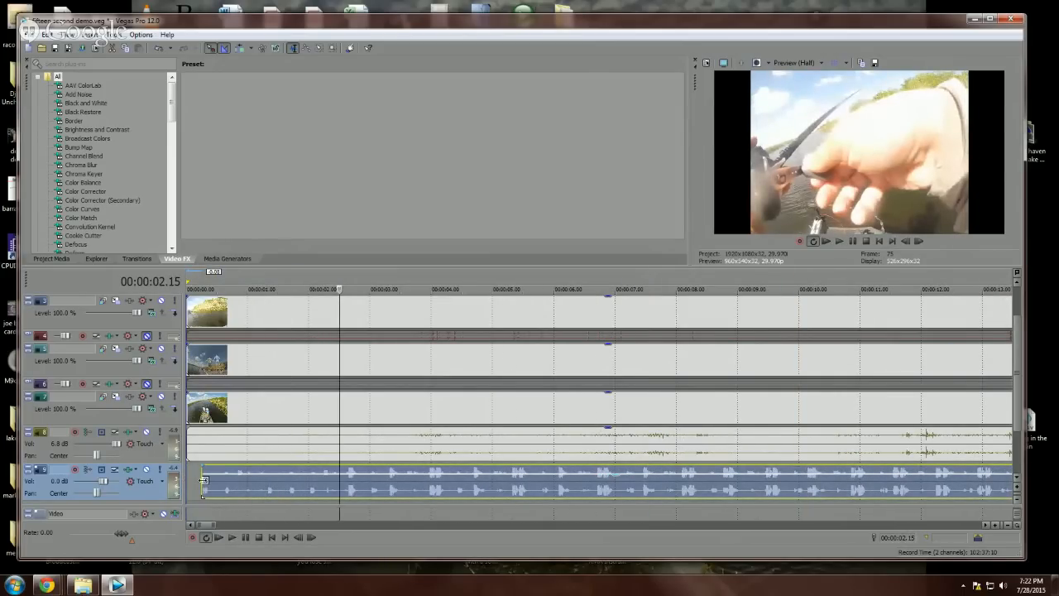
key("ctrl+z")
scroll(212, 484, "down", 2)
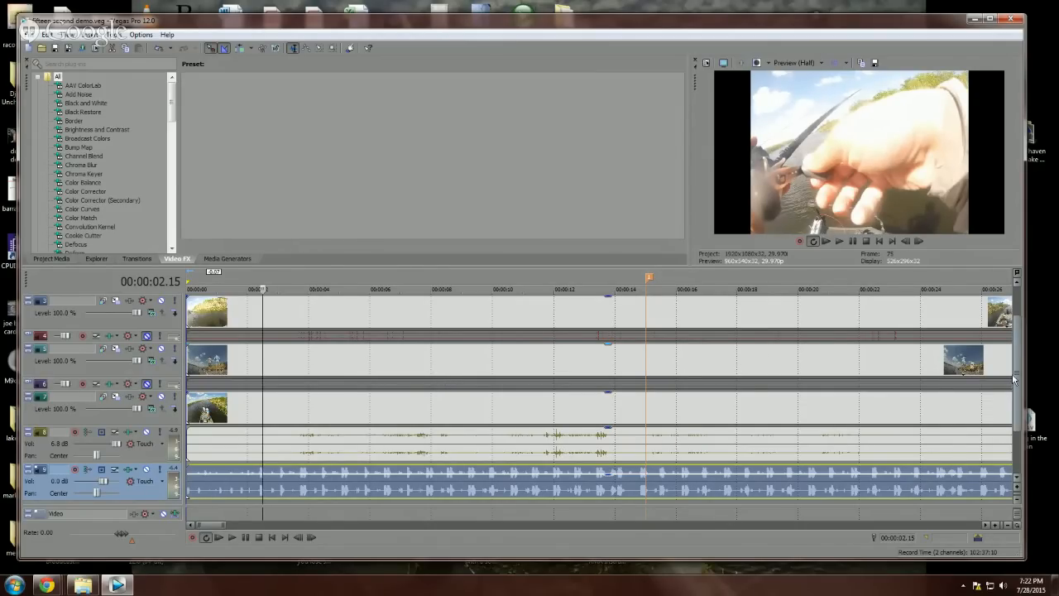
Step: Move all three camera clips and their audio together past the end of the scenery clip, shifting them about 00:00:02.19
scroll(1019, 372, "up", 2)
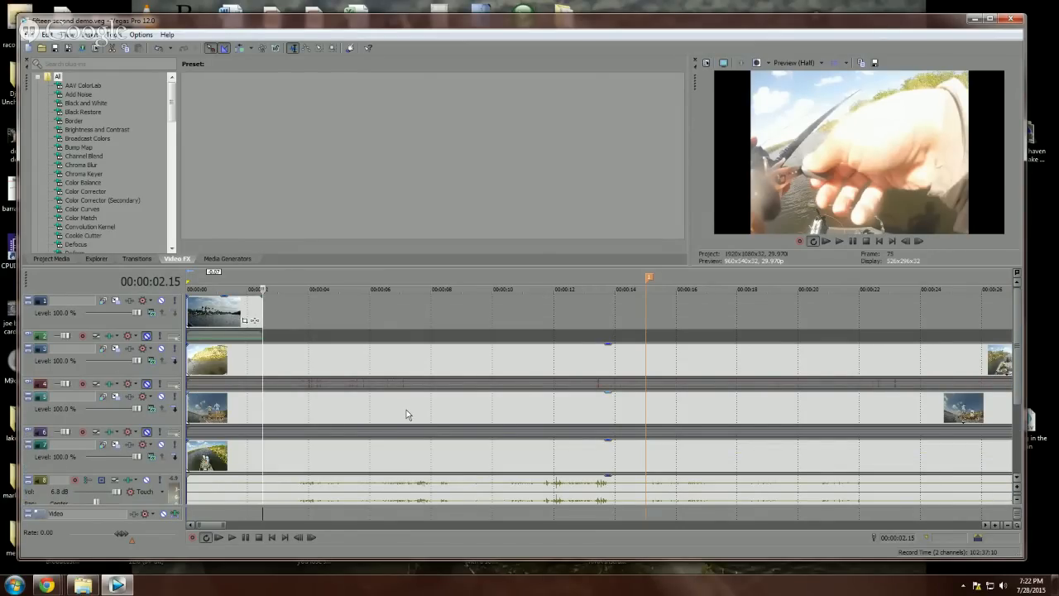
left_click(232, 322)
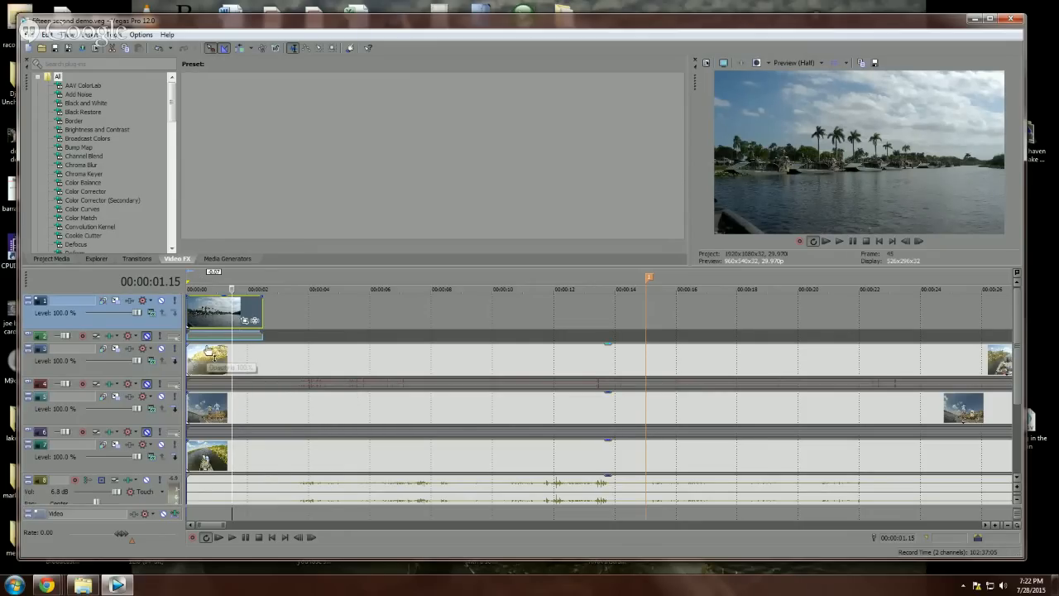
left_click(300, 363)
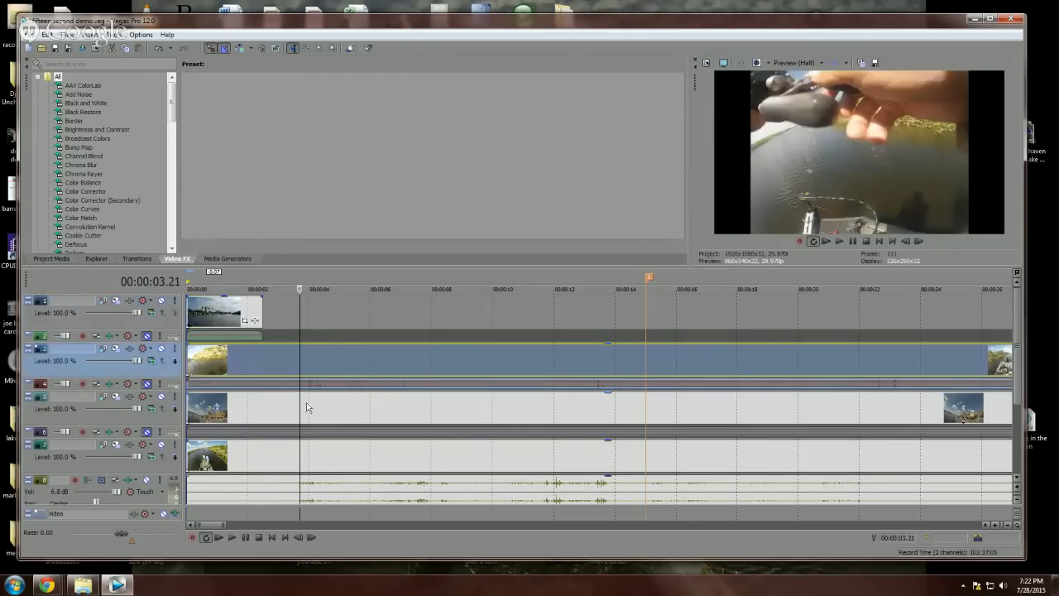
left_click(325, 412, "ctrl")
left_click(338, 459, "ctrl")
left_click_drag(328, 459, 409, 457)
left_click(408, 457)
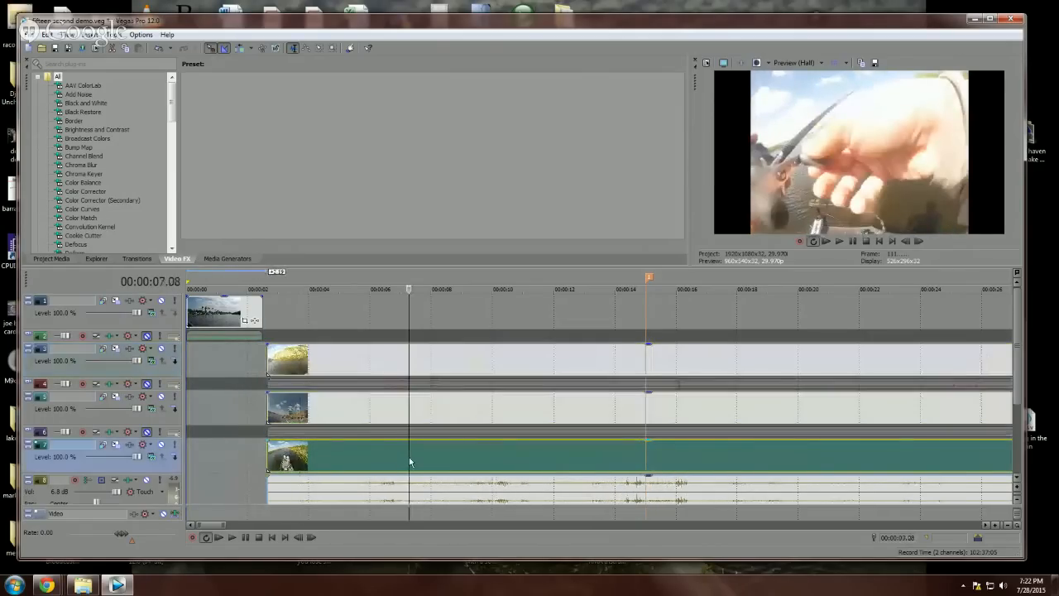
Step: Shift each of the three camera clips about 4 frames earlier so they start at the scenery clip's end
left_click(428, 416, "ctrl")
left_click(454, 356)
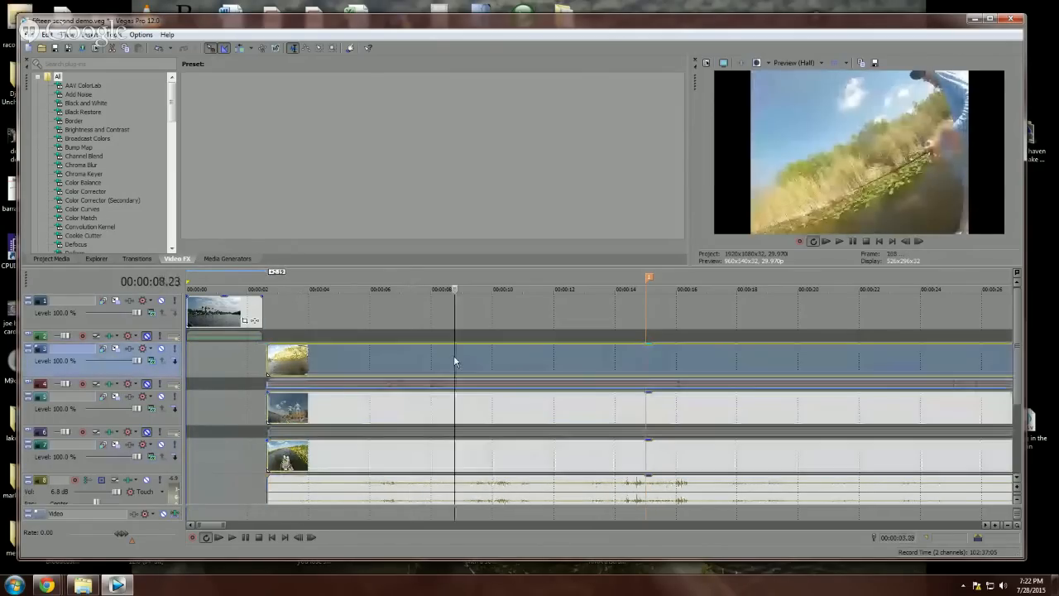
left_click_drag(466, 356, 463, 356)
left_click(470, 414)
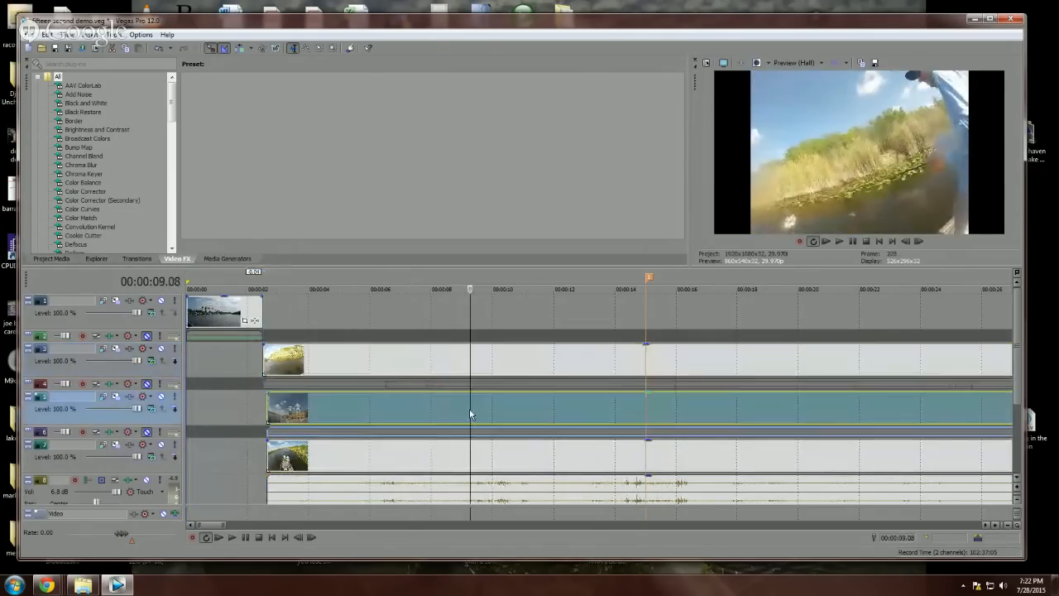
left_click_drag(481, 416, 475, 416)
left_click(470, 457)
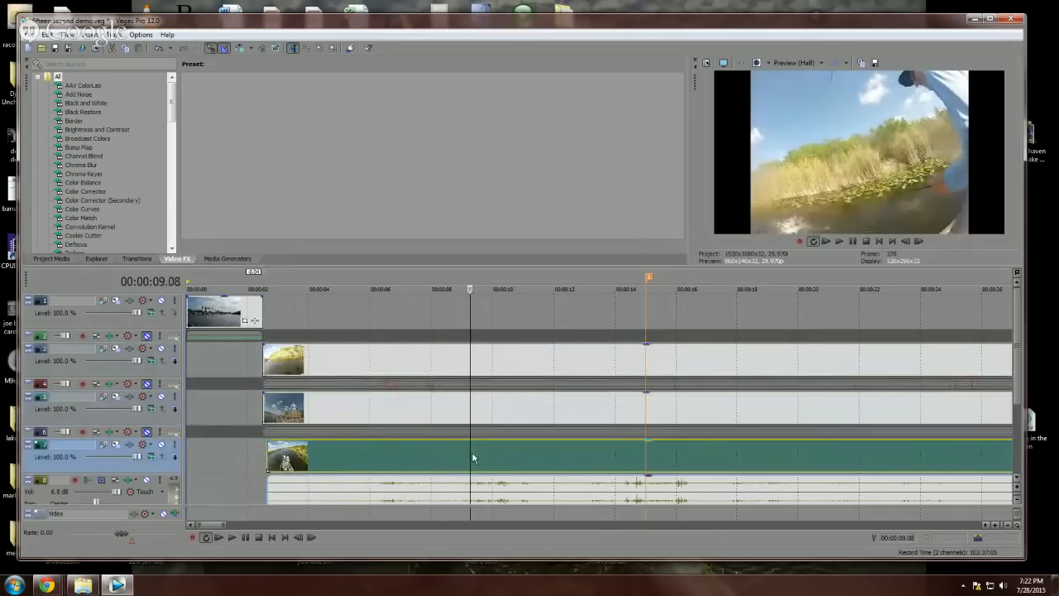
left_click(231, 366)
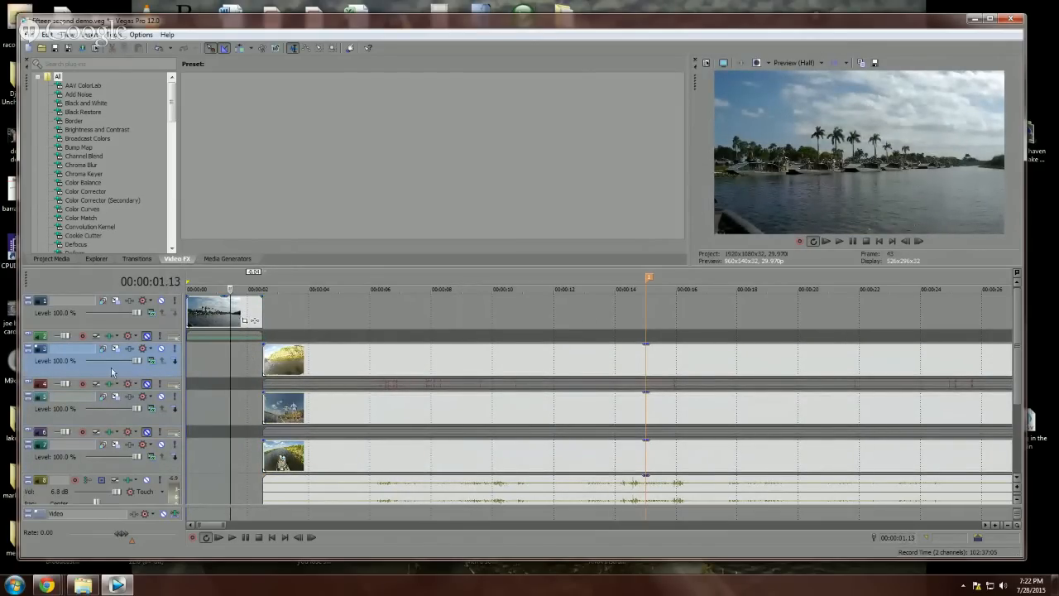
Step: Overlap the first camera's clip with the scenery clip, compare the picture with the scenery track muted, and restore both
left_click_drag(483, 362, 406, 373)
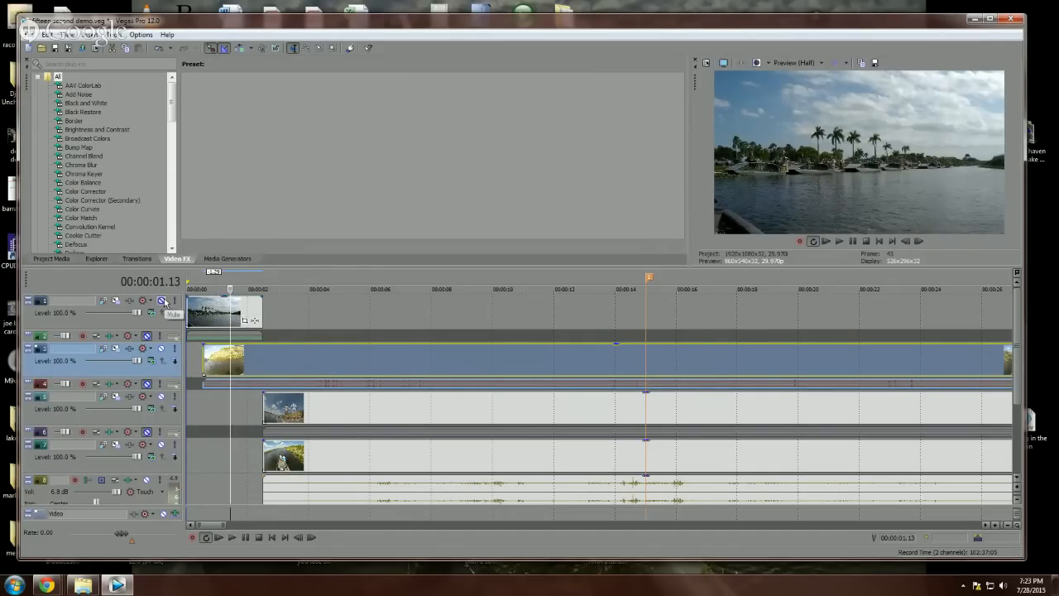
left_click(161, 303)
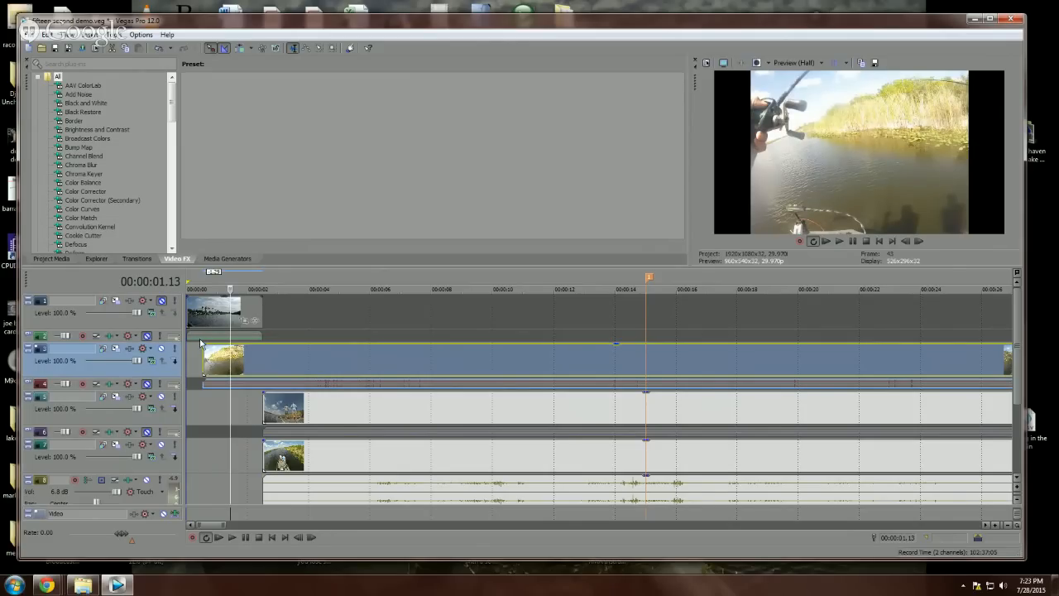
left_click(163, 301)
left_click_drag(272, 358, 338, 354)
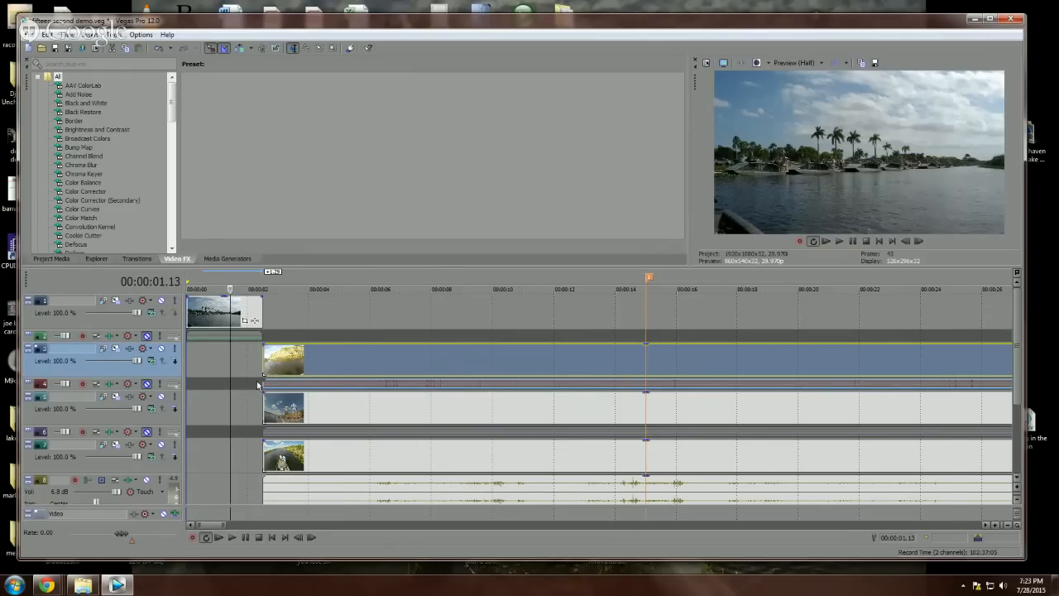
Step: Play across the cut from the scenery clip to the camera footage and place the cursor at 00:00:02.08
scroll(255, 390, "down", 4)
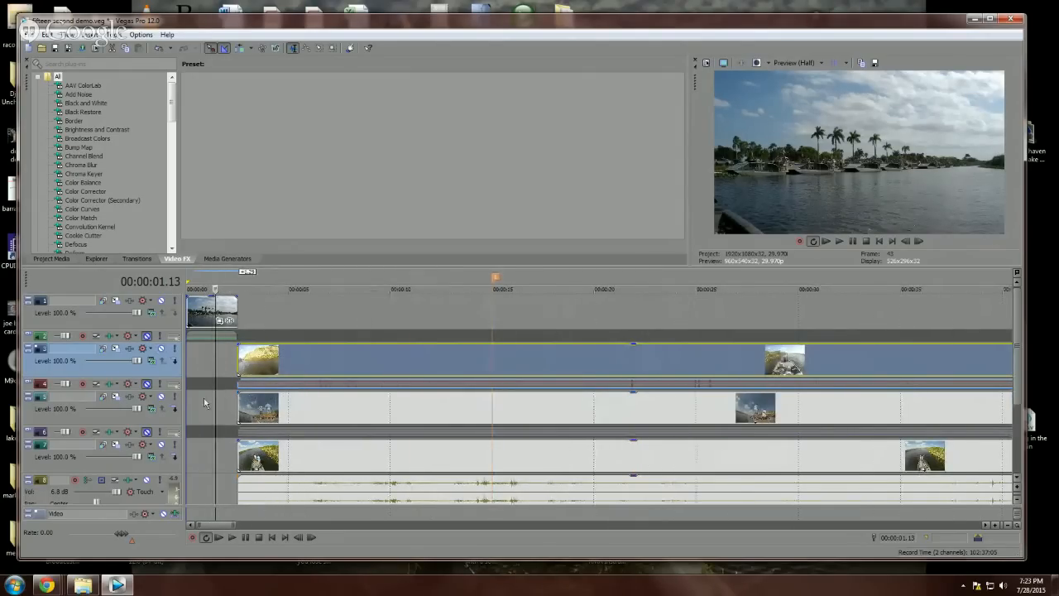
left_click(208, 536)
left_click(223, 539)
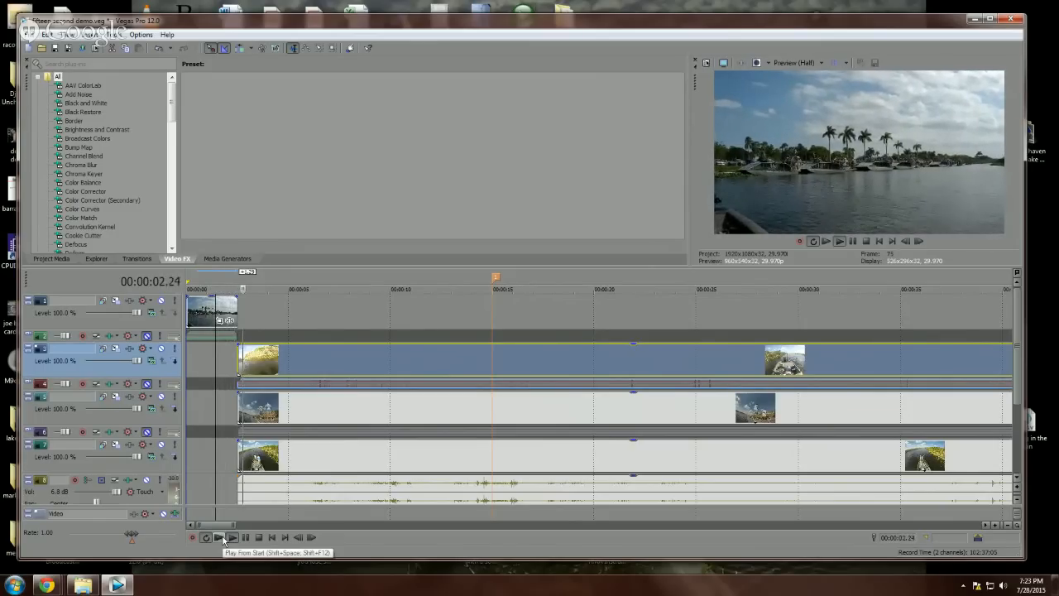
key("space")
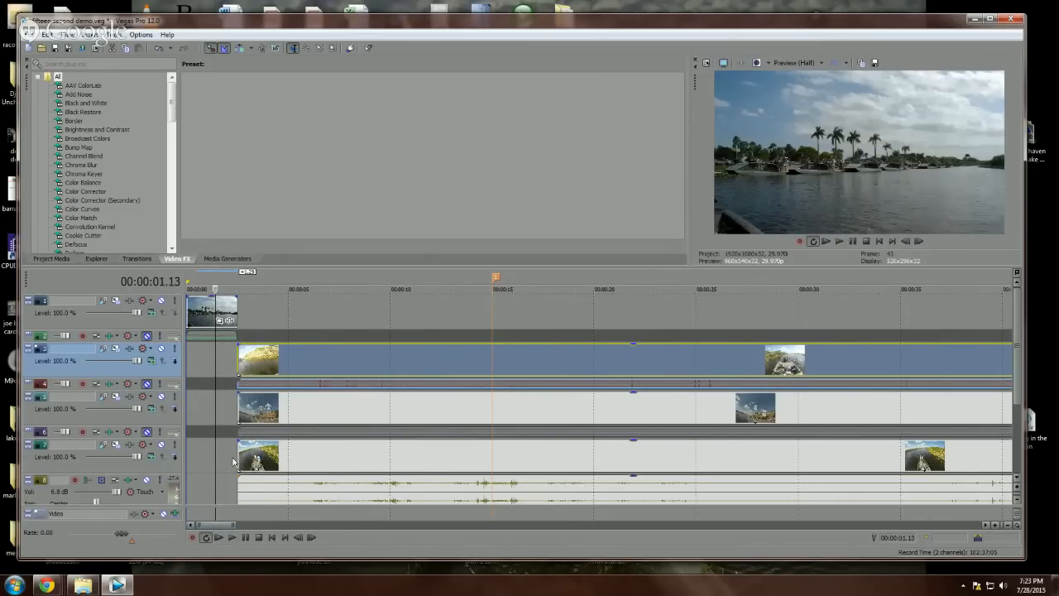
left_click(235, 464)
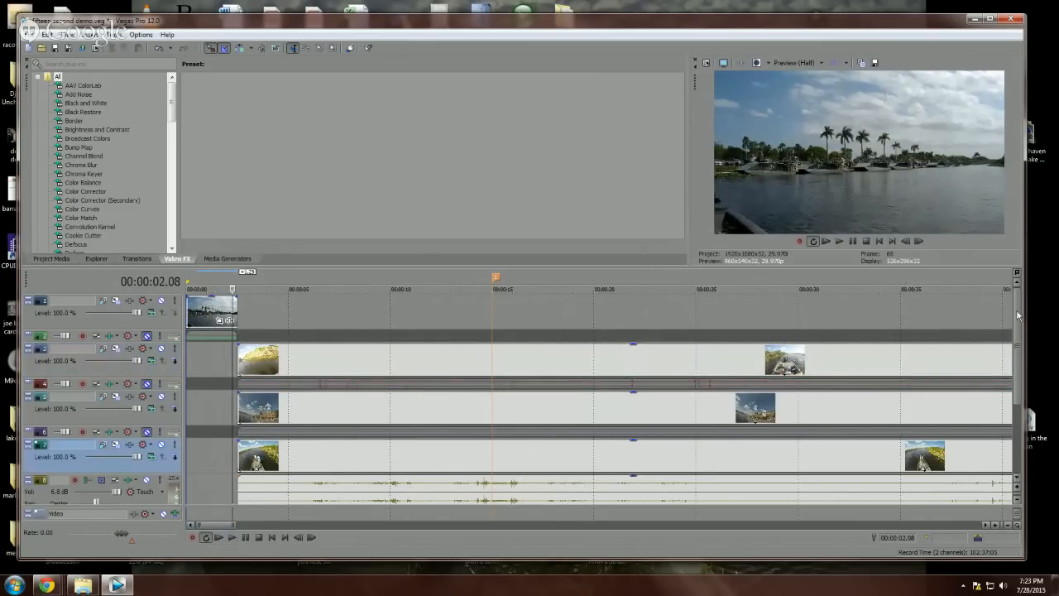
Step: Play from shortly before the end of the scenery clip to compare the cut with the music's beat
left_click_drag(1019, 320, 1017, 369)
scroll(403, 378, "up", 4)
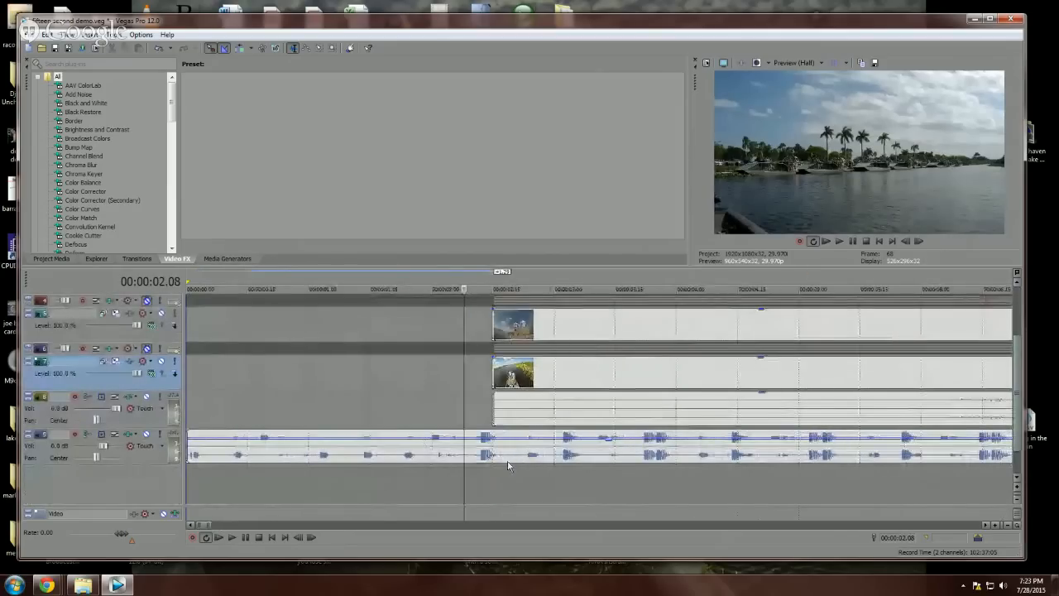
left_click(407, 403)
key("space")
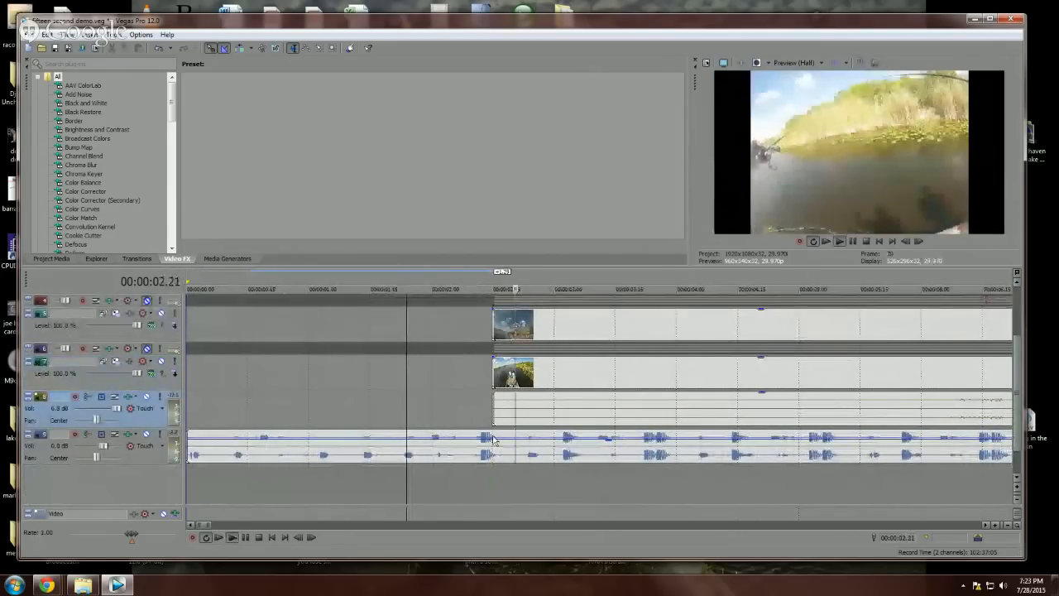
Step: Trim the end of the scenery clip back to the music beat at 00:00:02.12
left_click(480, 411)
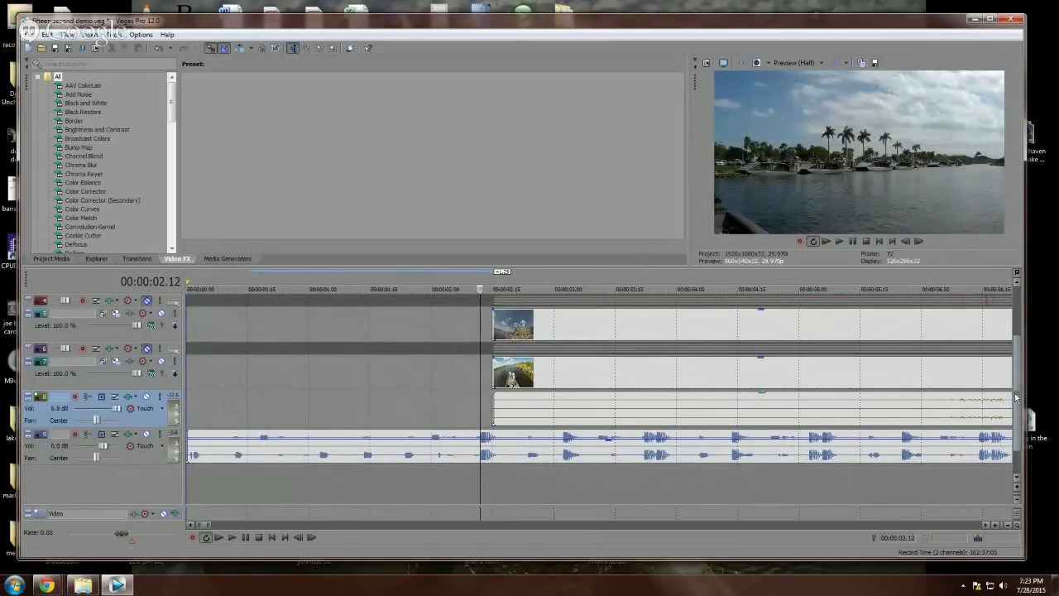
scroll(1010, 398, "up", 3)
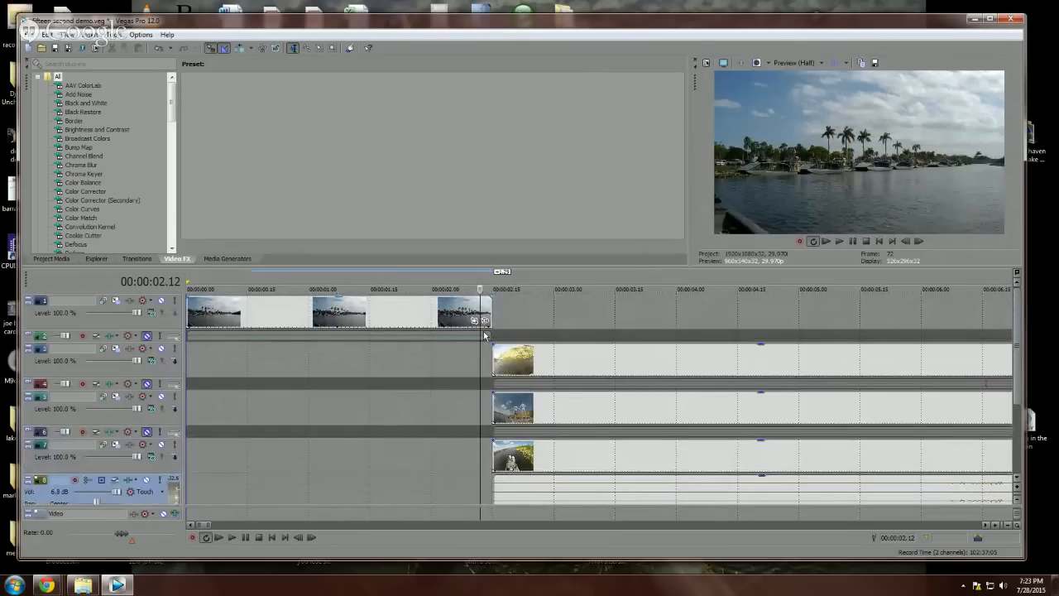
left_click(490, 302)
left_click_drag(490, 301, 478, 303)
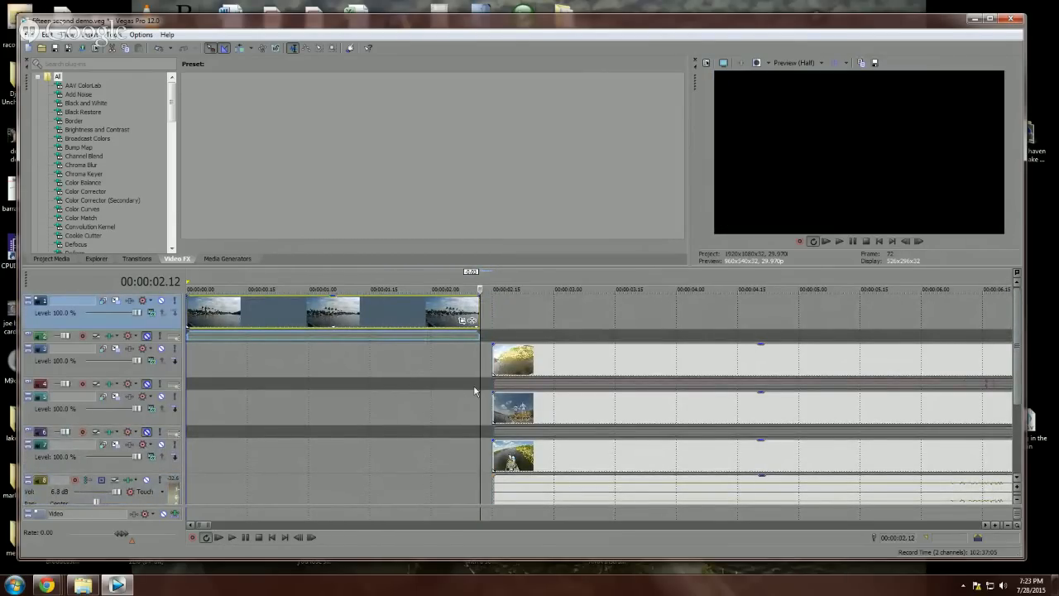
Step: Play the opening from the timeline start through 00:00:03.10 to review the shortened scenery clip
left_click(224, 537)
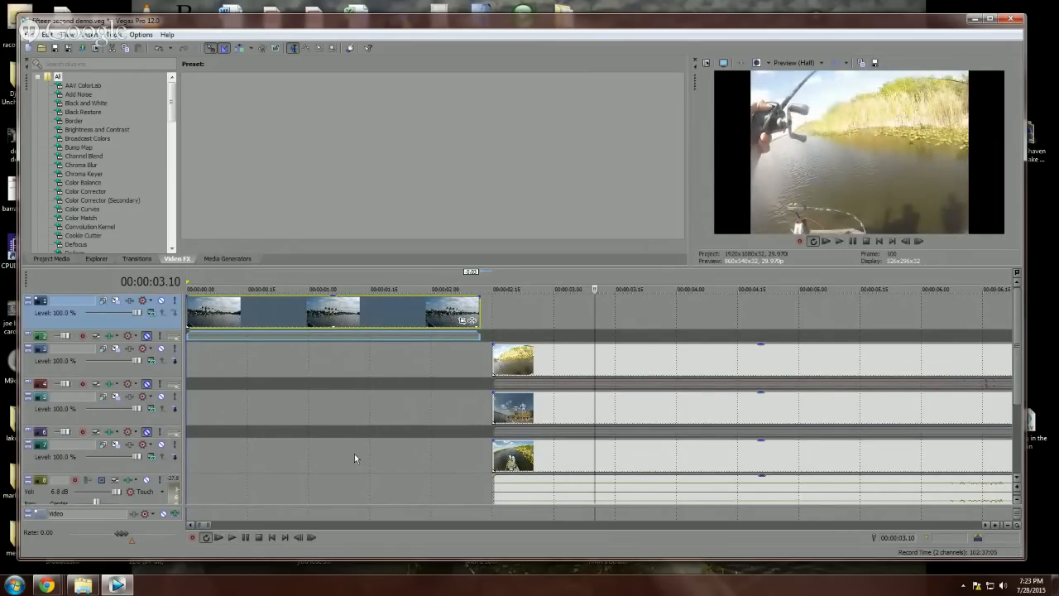
left_click(327, 441)
key("space")
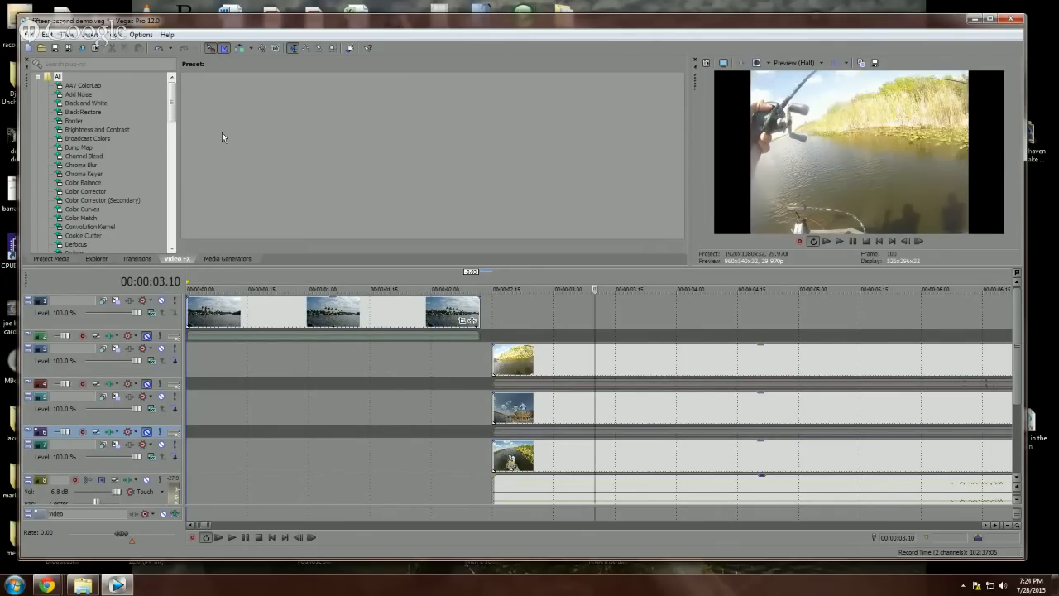
Step: Lower the opacity of the first camera's clip on track 3 fully so the second camera on track 5 shows
left_click(466, 362)
scroll(471, 360, "up", 1)
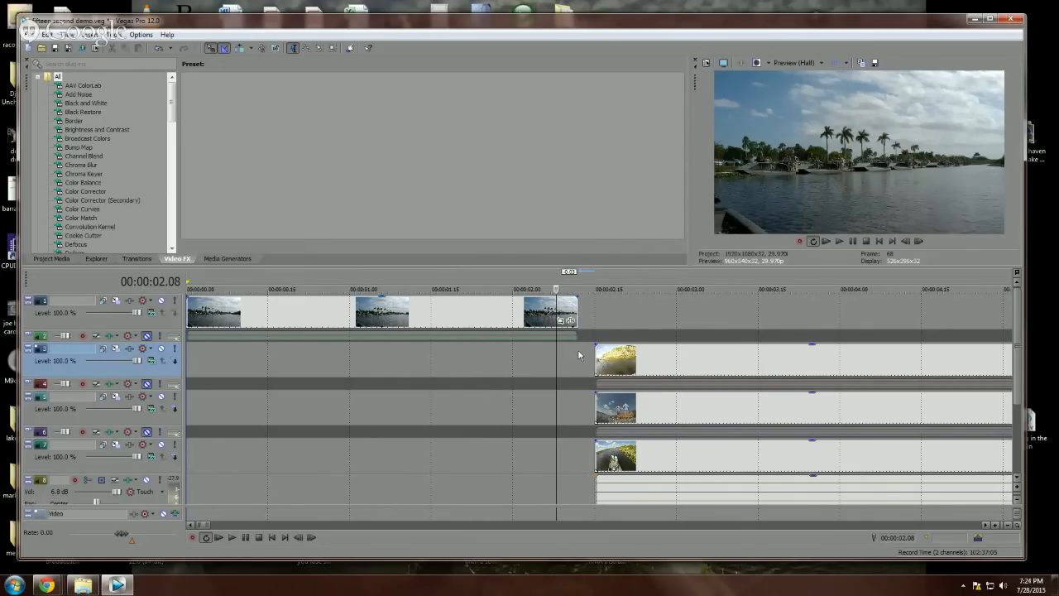
scroll(563, 370, "down", 2)
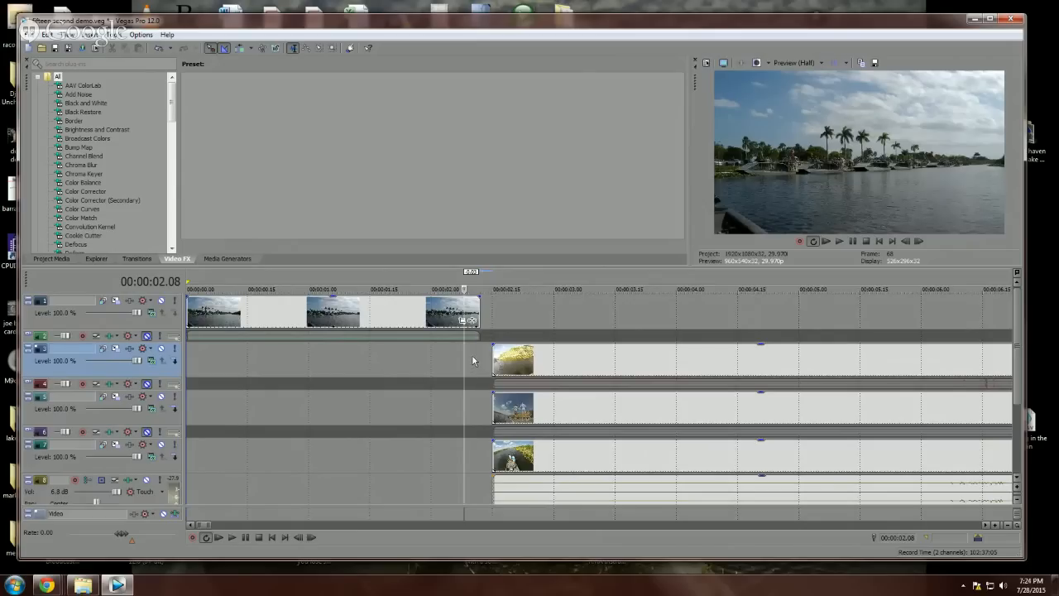
left_click(518, 365)
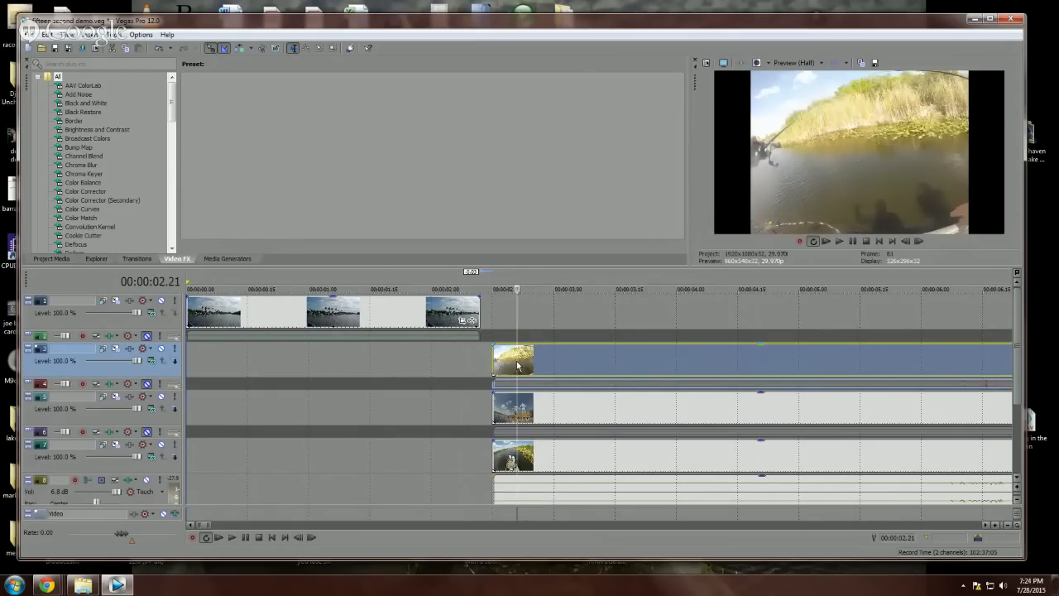
scroll(518, 365, "down", 2)
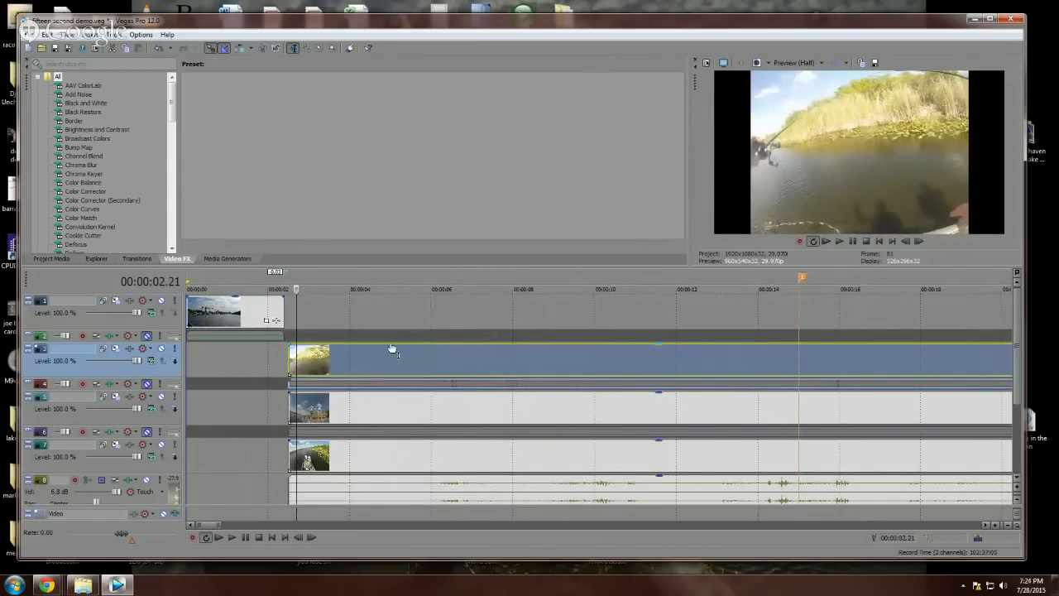
left_click_drag(393, 348, 399, 422)
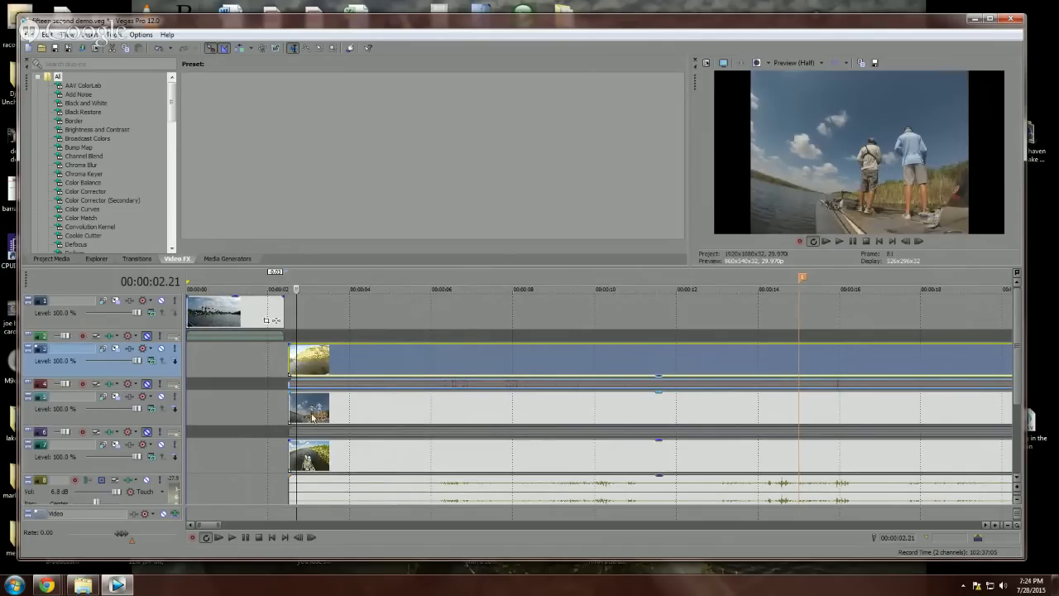
Step: Play from just before the cut through 00:00:10.24 to examine the second camera's fishing footage
left_click(273, 368)
key("space")
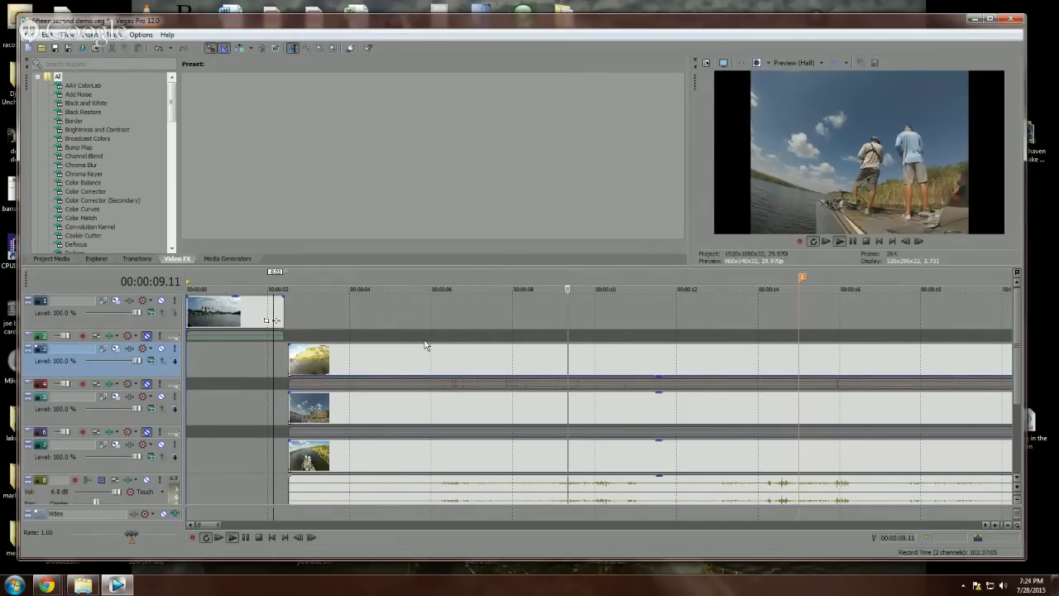
key("Return")
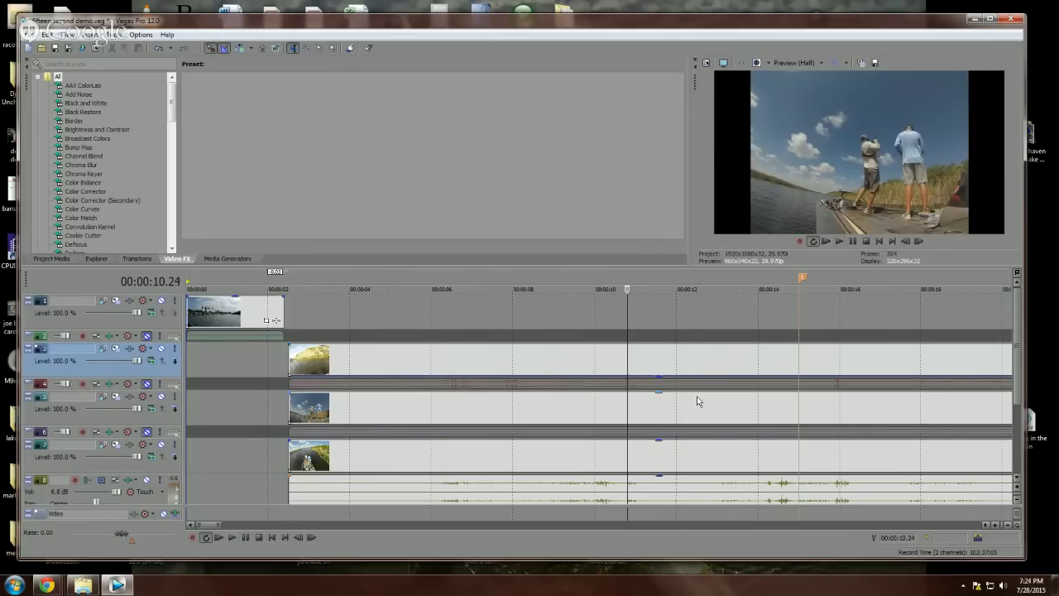
Step: Step through the second camera's footage frame by frame and place the cursor at 00:00:09.24
left_click_drag(627, 413, 597, 420)
key("Left")
key("Left")
key("Left")
key("Left")
key("Left")
key("Left")
key("Left")
key("Left")
key("Left")
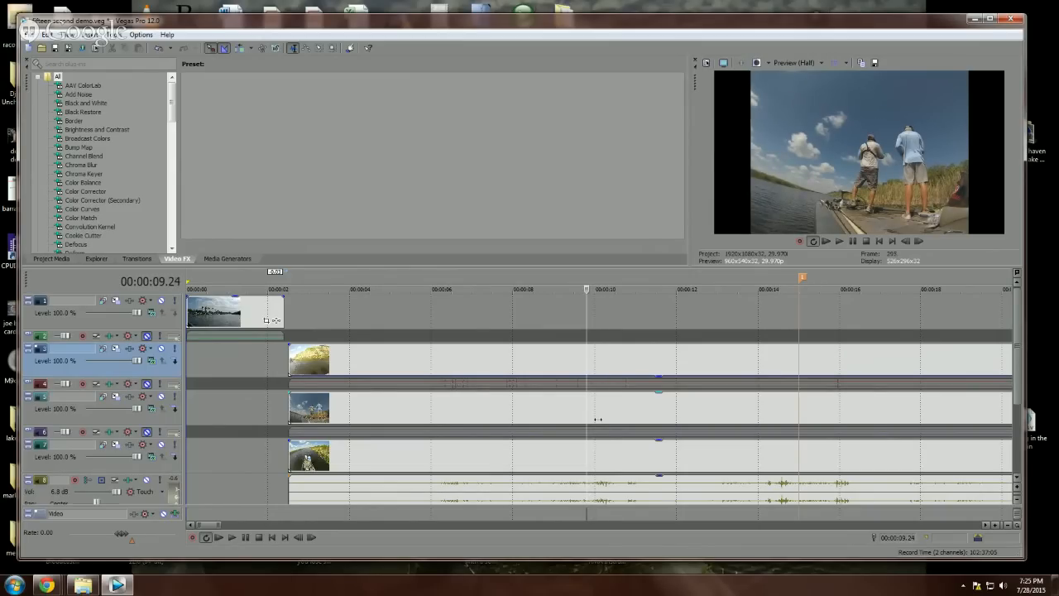
key("Left")
key("Up")
key("Up")
key("Up")
key("Left")
key("Left")
key("Left")
key("Left")
key("Right")
key("Right")
key("Right")
key("Right")
key("Right")
key("Right")
key("Left")
key("Right")
key("Right")
key("Left")
key("Right")
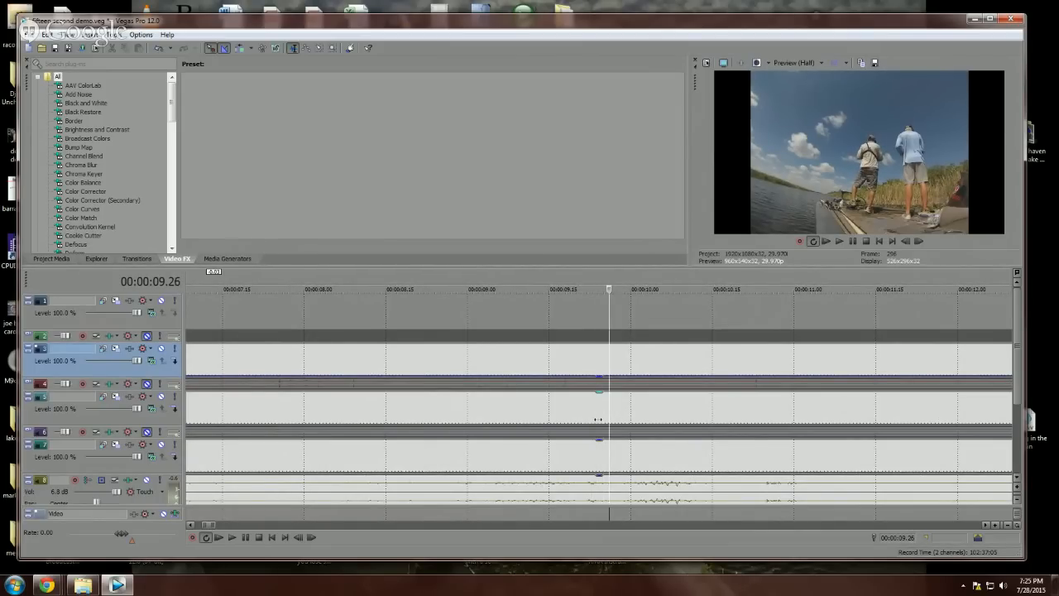
key("Left")
key("Right")
key("Left")
key("Right")
key("Left")
key("Left")
key("s")
scroll(579, 447, "down", 5)
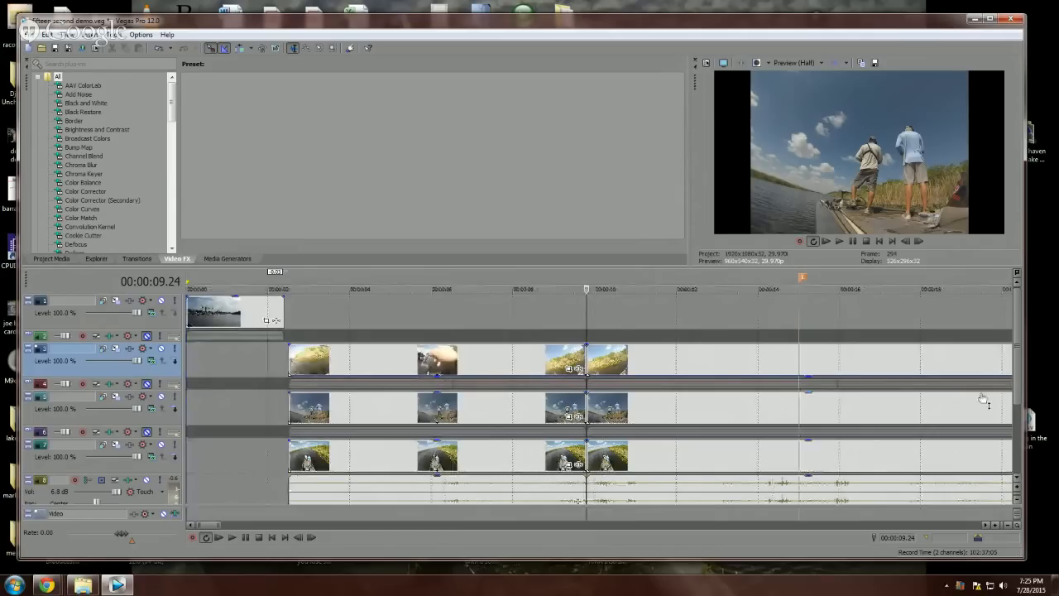
key("ctrl+z")
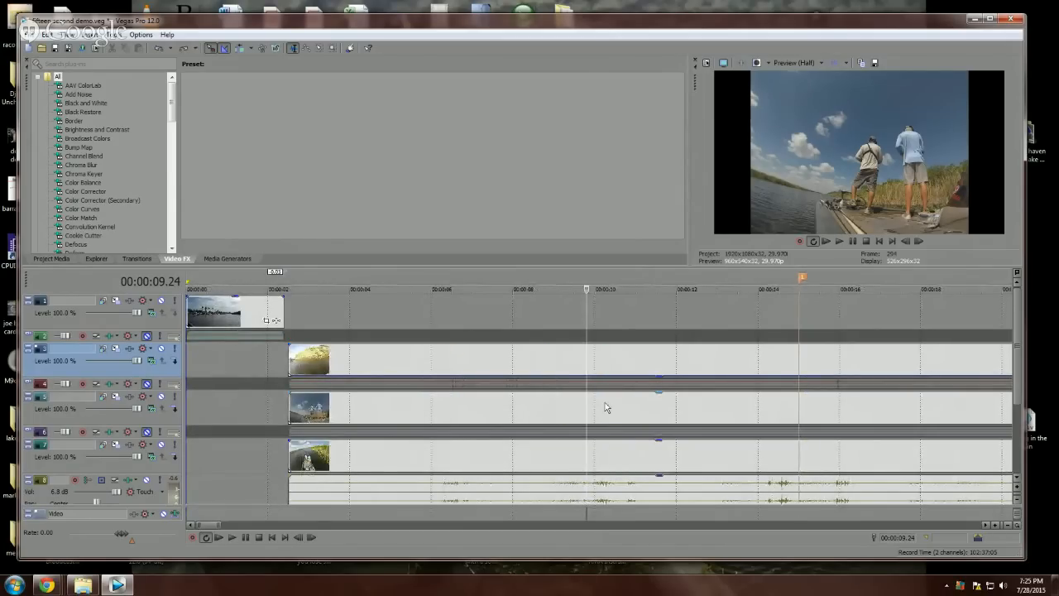
Step: Split the clips of all three cameras one by one at 00:00:09.24
left_click(589, 404)
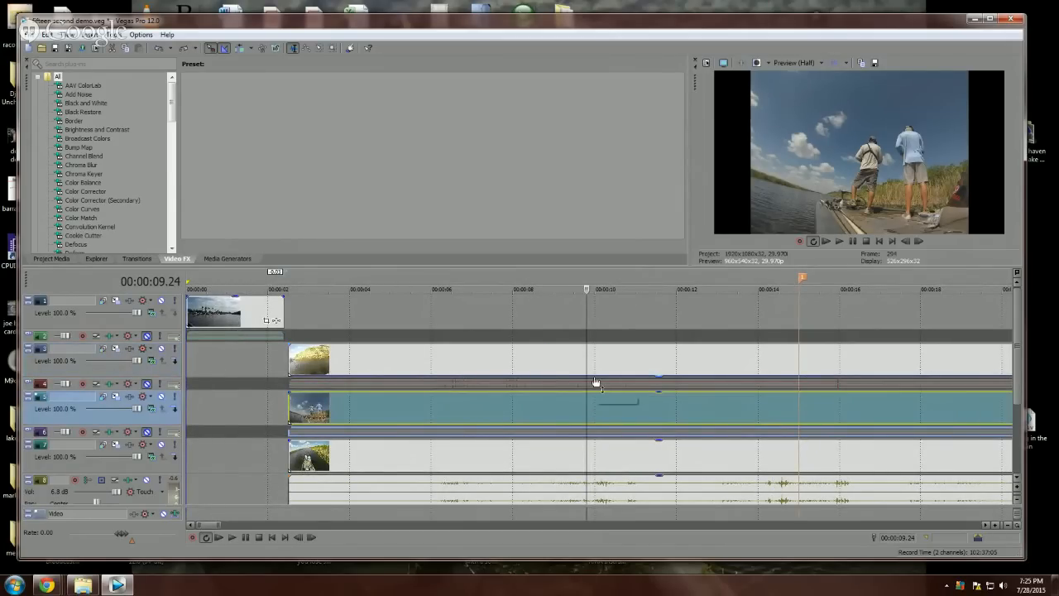
key("s")
left_click(586, 361)
key("s")
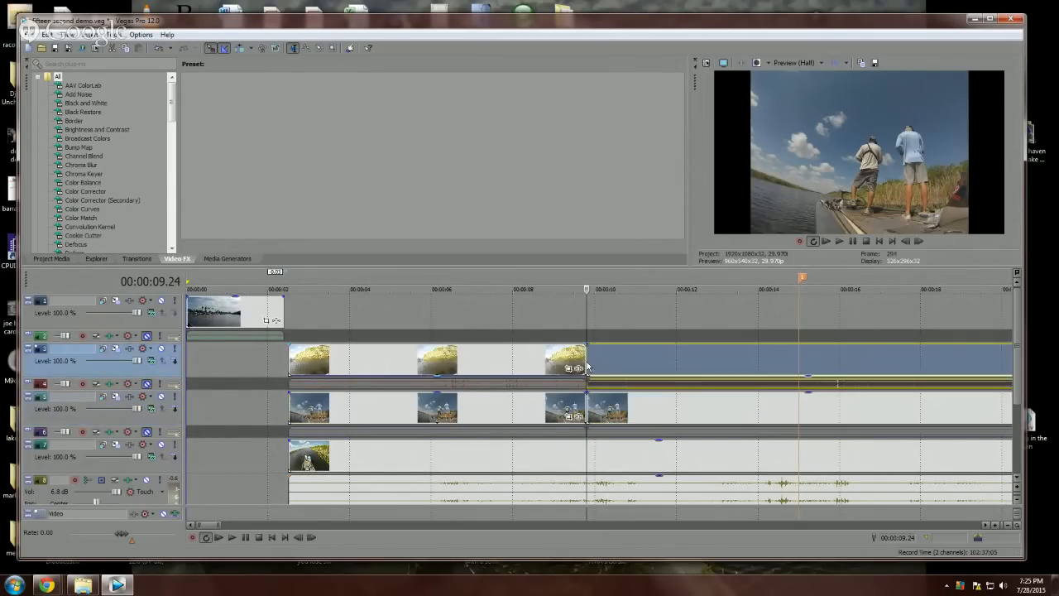
left_click(586, 452)
key("s")
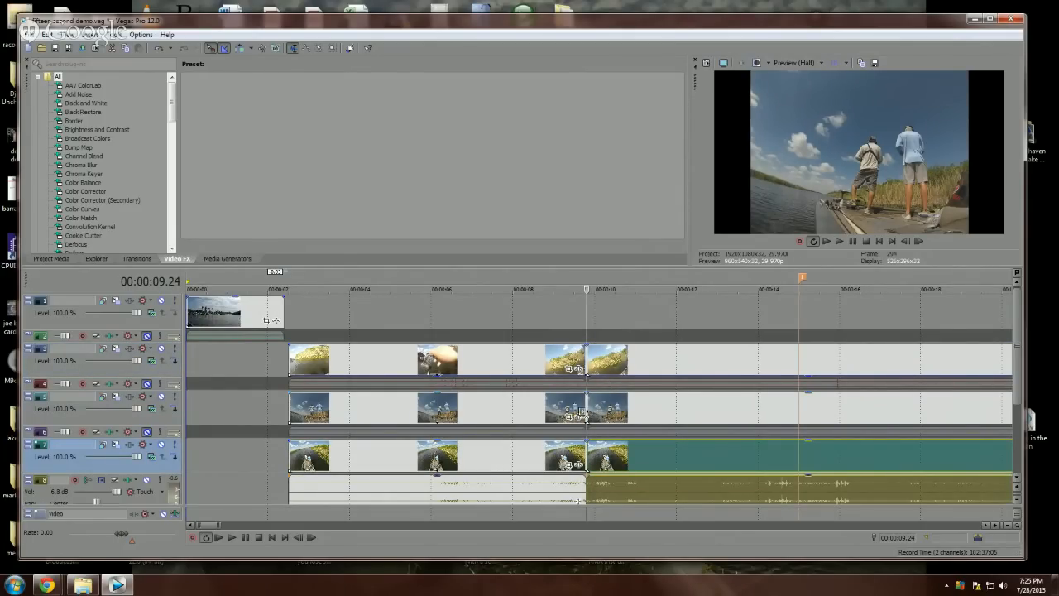
Step: Speed up the second camera's first segment by time-compressing its end to about 00:00:04.10, and play the opening through 00:00:04.18
left_click_drag(584, 417, 321, 416)
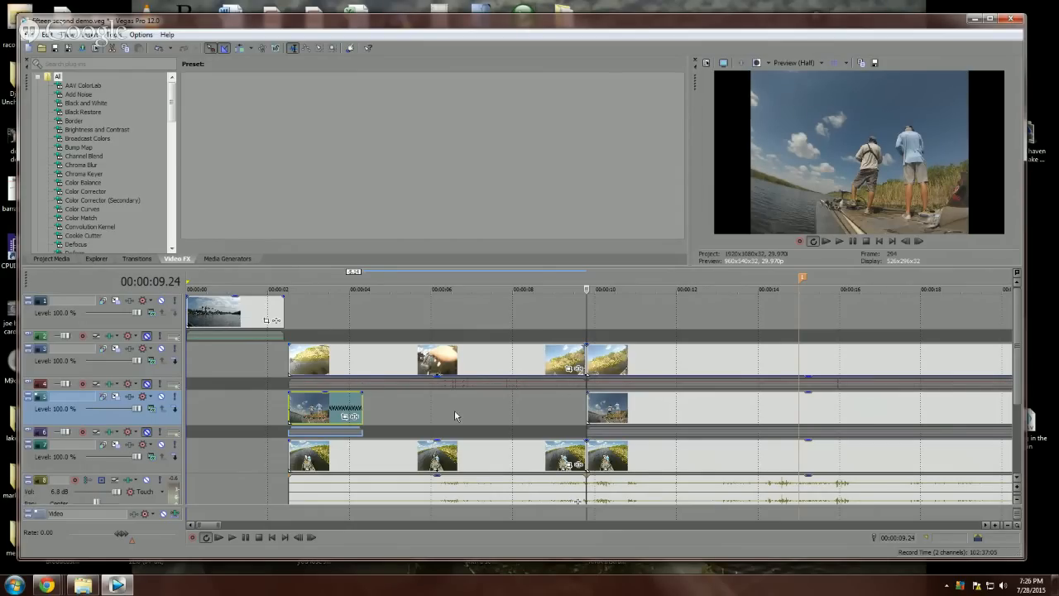
left_click(316, 310)
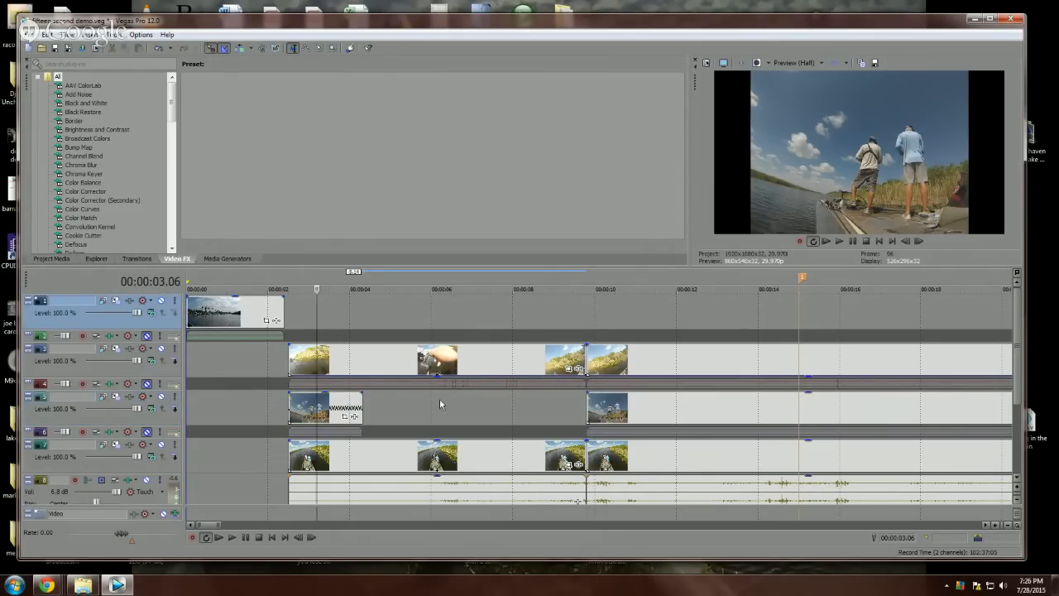
left_click_drag(374, 308, 213, 307)
key("space")
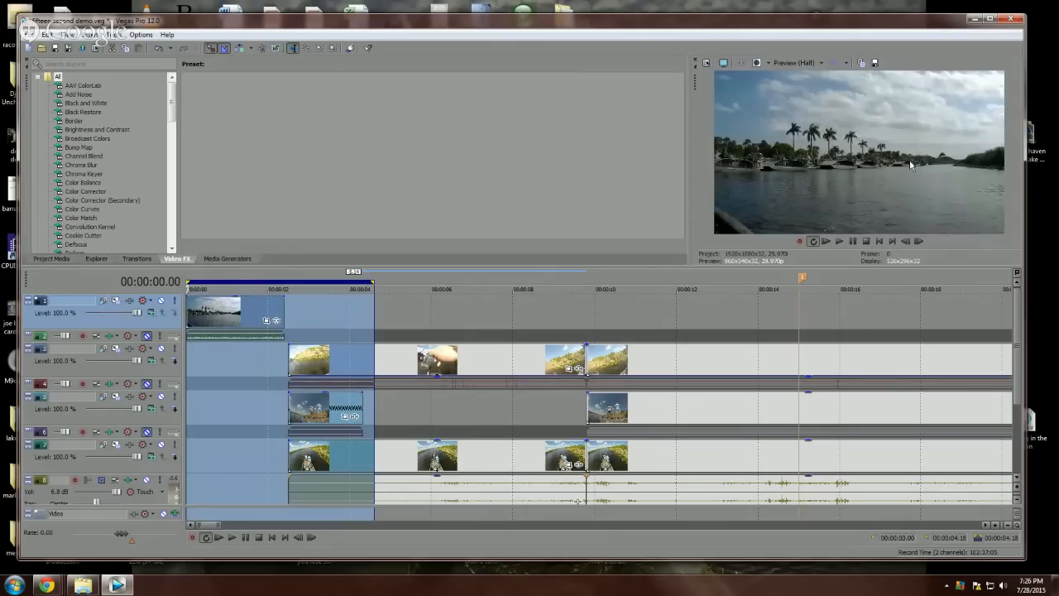
key("space")
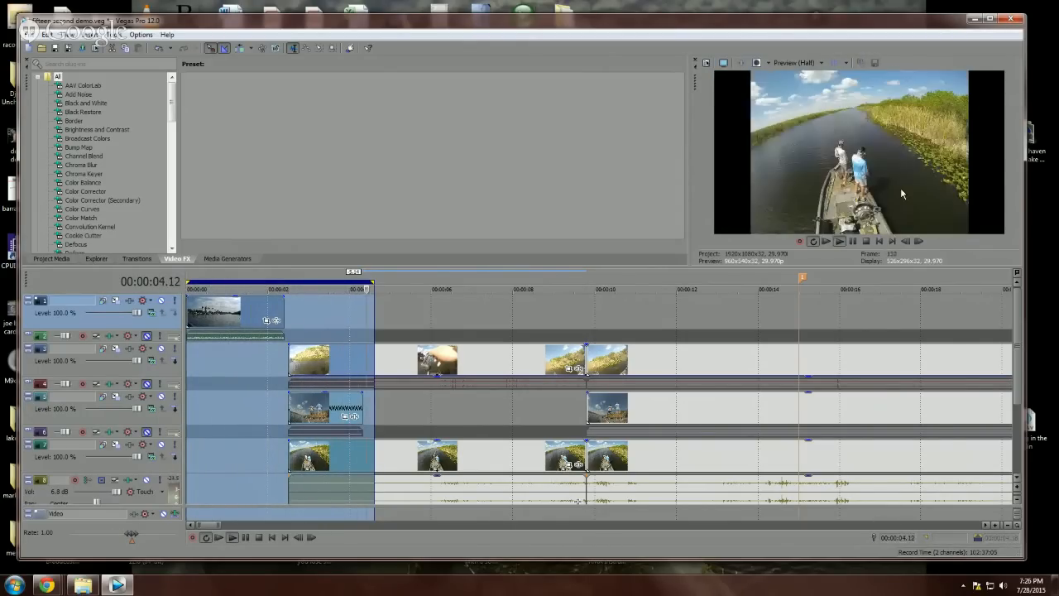
key("space")
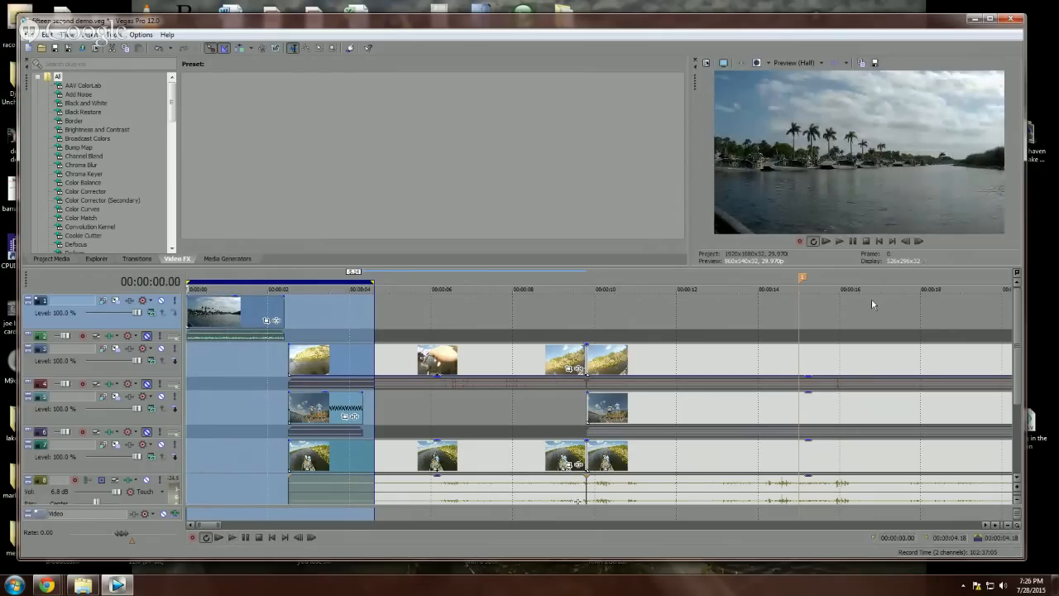
Step: Extend the start of the sped-up clip to include about 2.9 seconds and place it right after the scenery clip
mouse_move(320, 411)
left_mouse_down()
mouse_move(402, 416)
mouse_move(310, 413)
left_mouse_up()
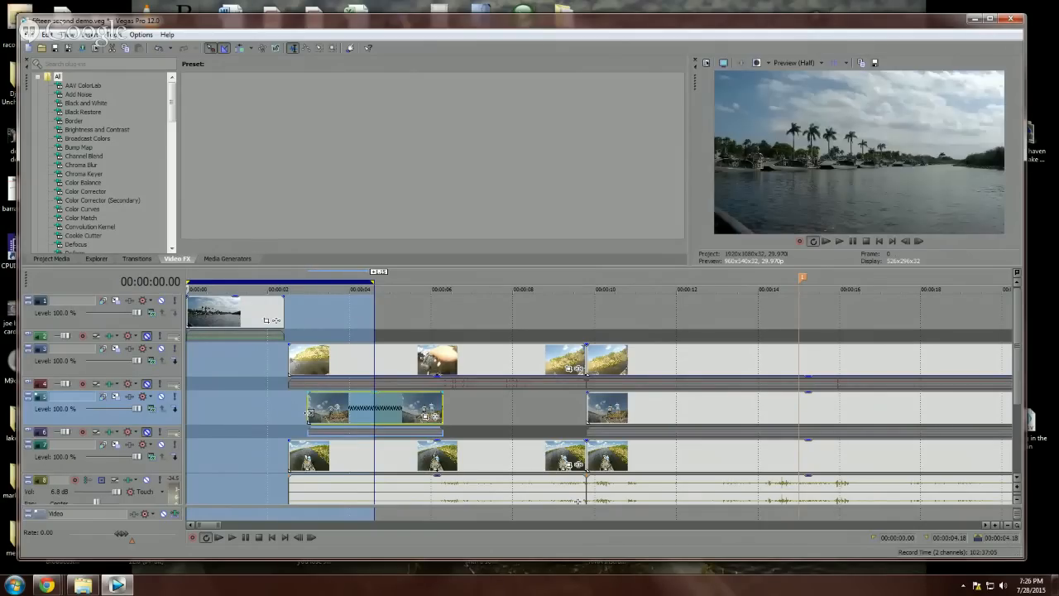
key("ctrl+z")
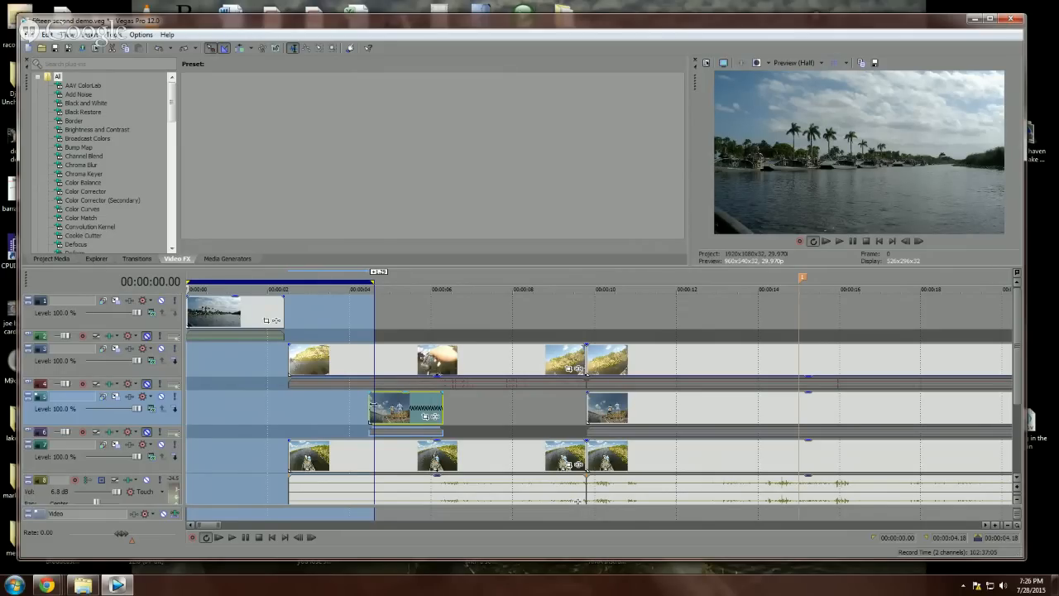
left_click_drag(372, 408, 305, 416)
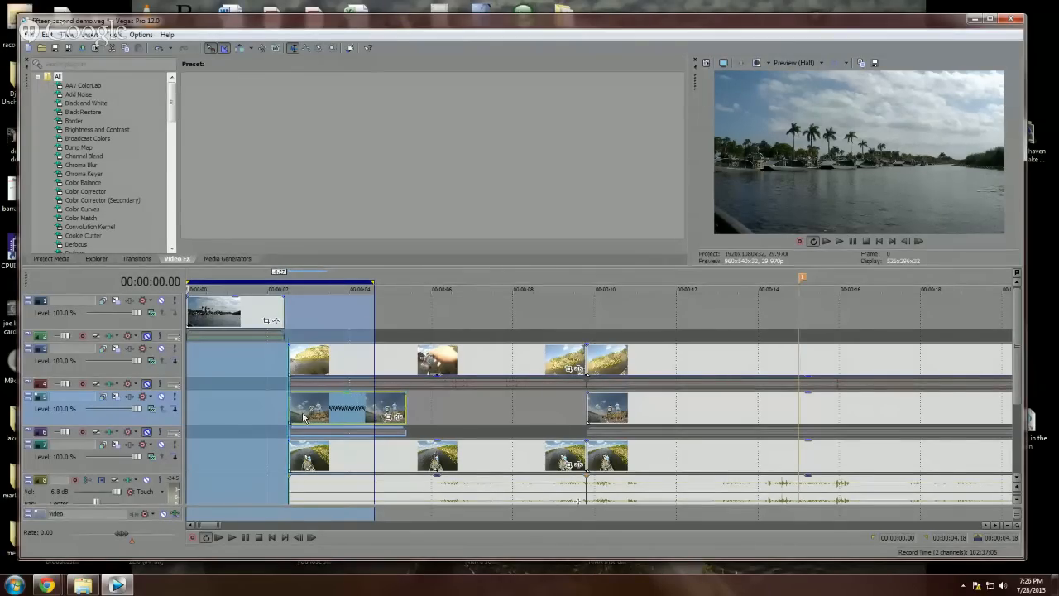
Step: Play from the timeline start to just past the sped-up clip to review its new length
left_click_drag(426, 403, 107, 397)
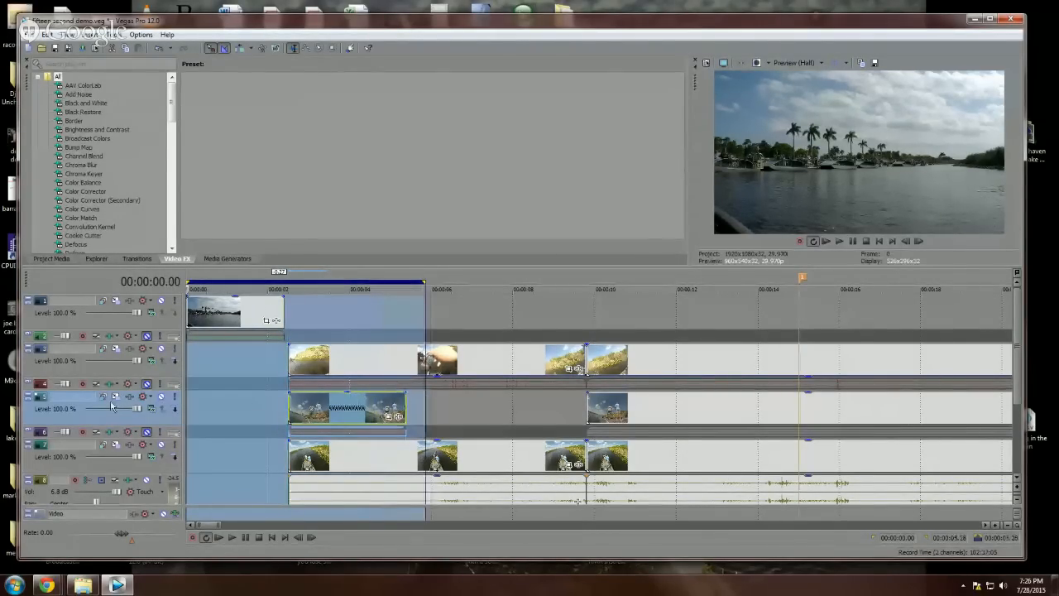
left_click(289, 403)
key("space")
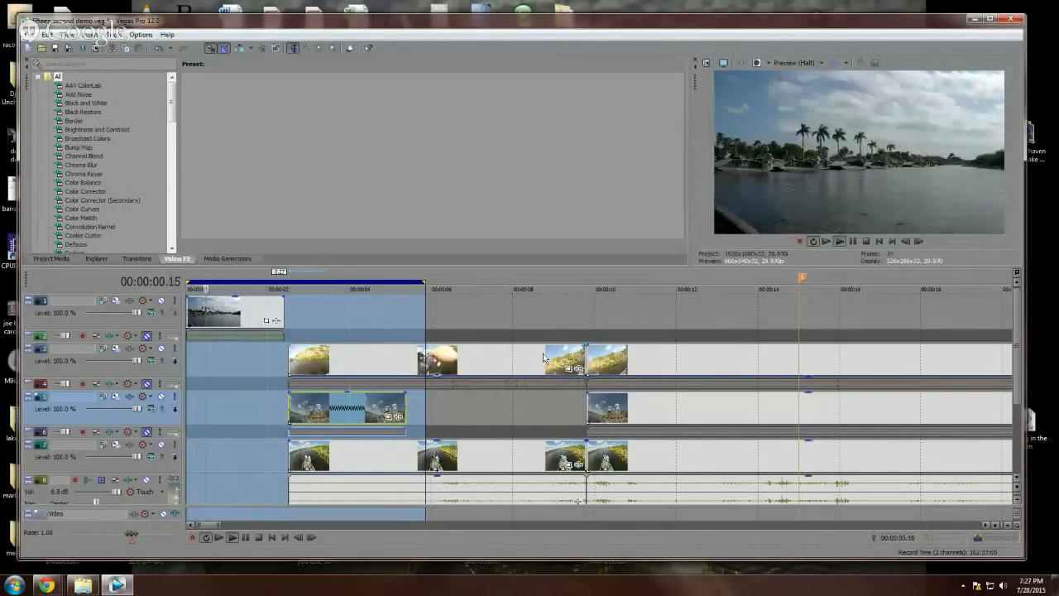
key("space")
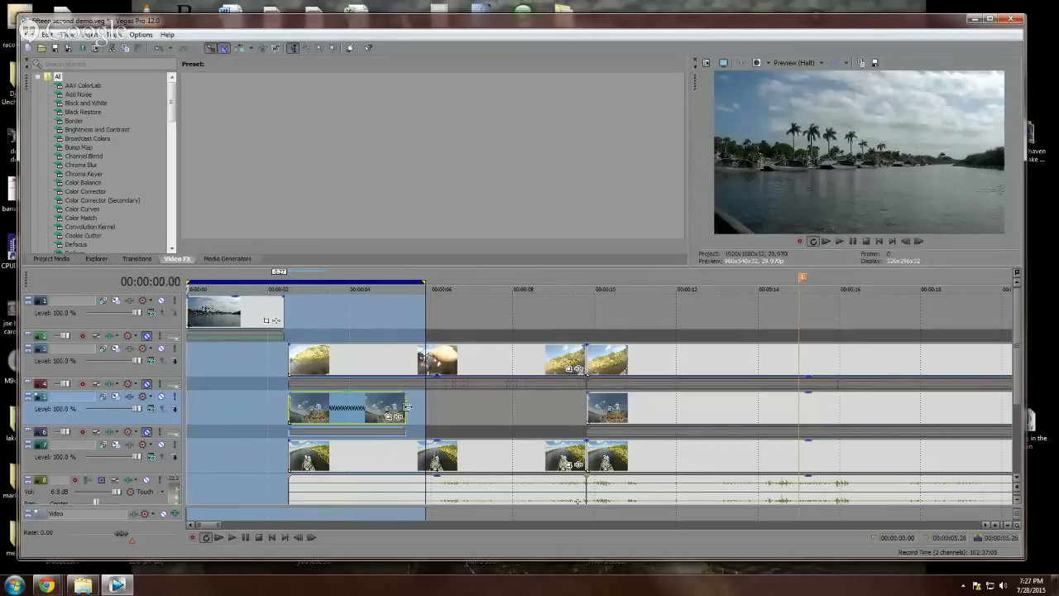
Step: Delete the third and first cameras' segments before the split at 00:00:09.24
left_click(500, 469)
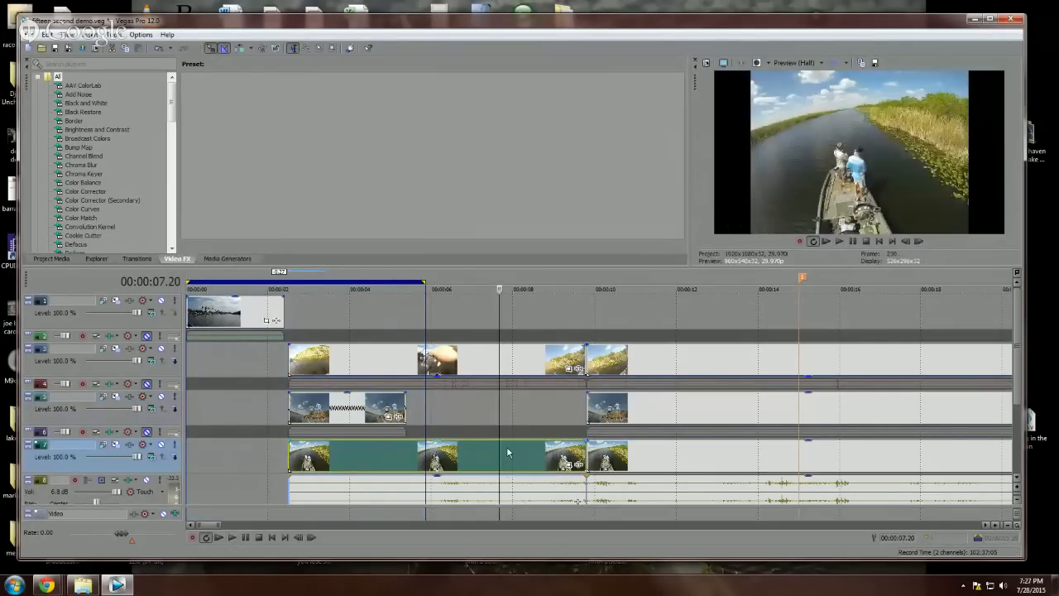
key("Delete")
left_click(469, 361)
key("Delete")
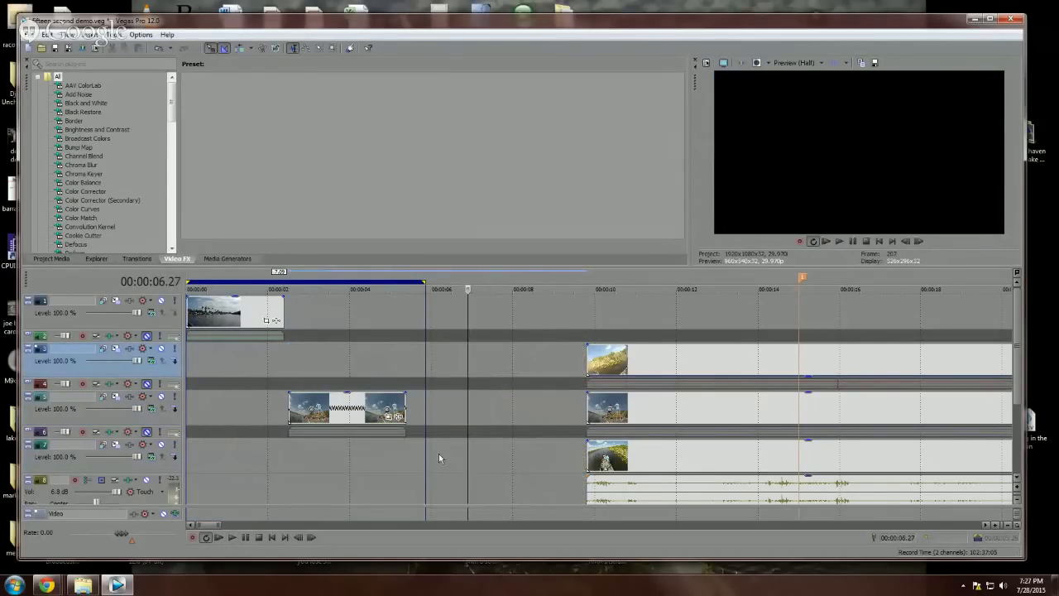
Step: Move the remaining footage of all three cameras back so it starts at the end of the sped-up clip
left_click_drag(645, 455, 466, 478)
left_click_drag(627, 418, 448, 428)
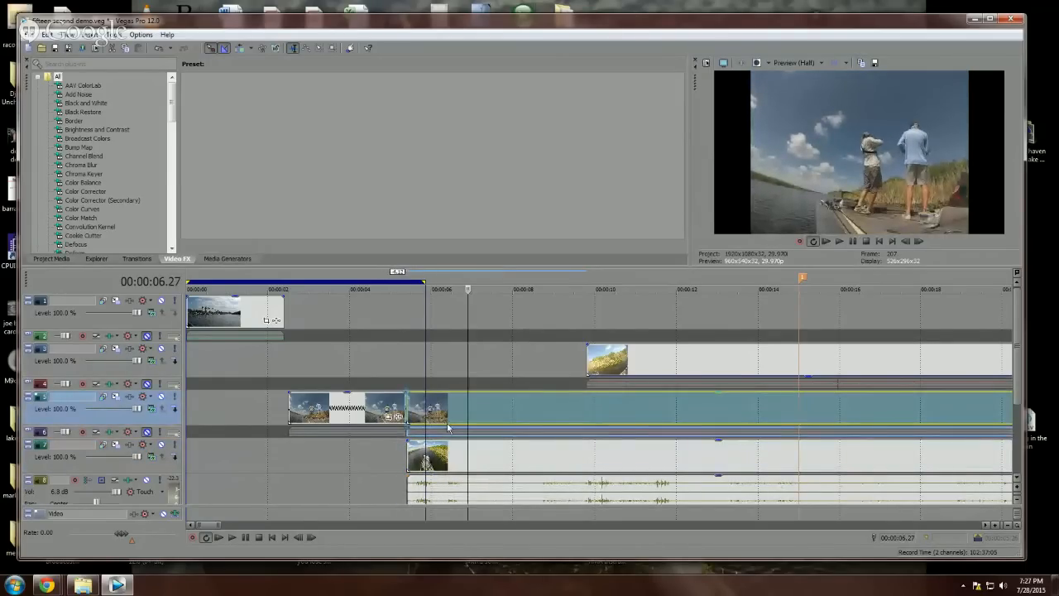
left_click_drag(632, 365, 618, 358)
left_click_drag(521, 367, 454, 379)
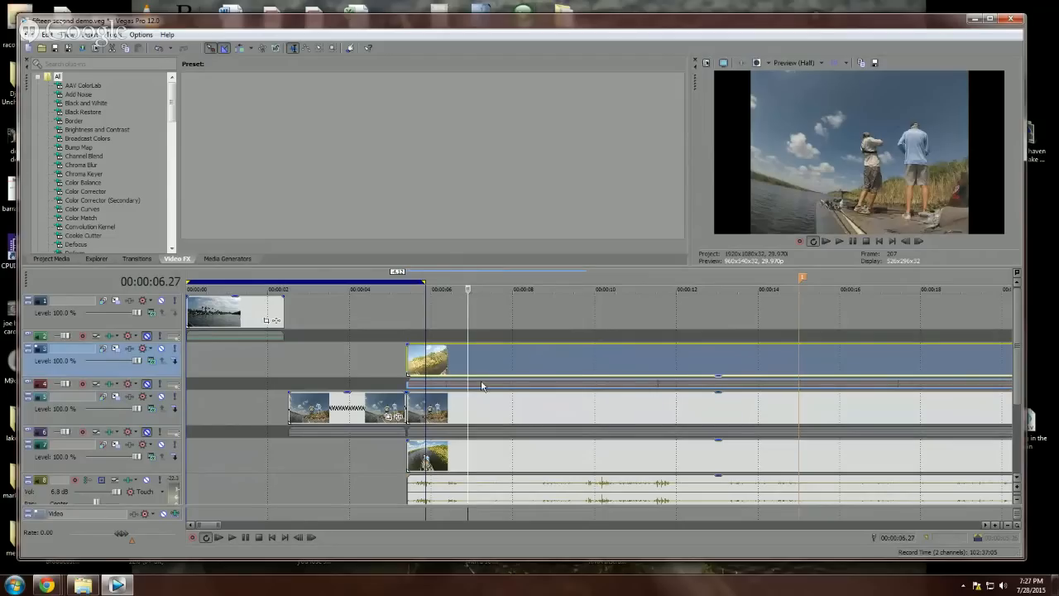
Step: Lower the second camera's remaining clip to zero opacity to show the third camera, and play the opening through 00:00:07.03
left_click_drag(485, 395, 490, 451)
left_click_drag(477, 318, 93, 262)
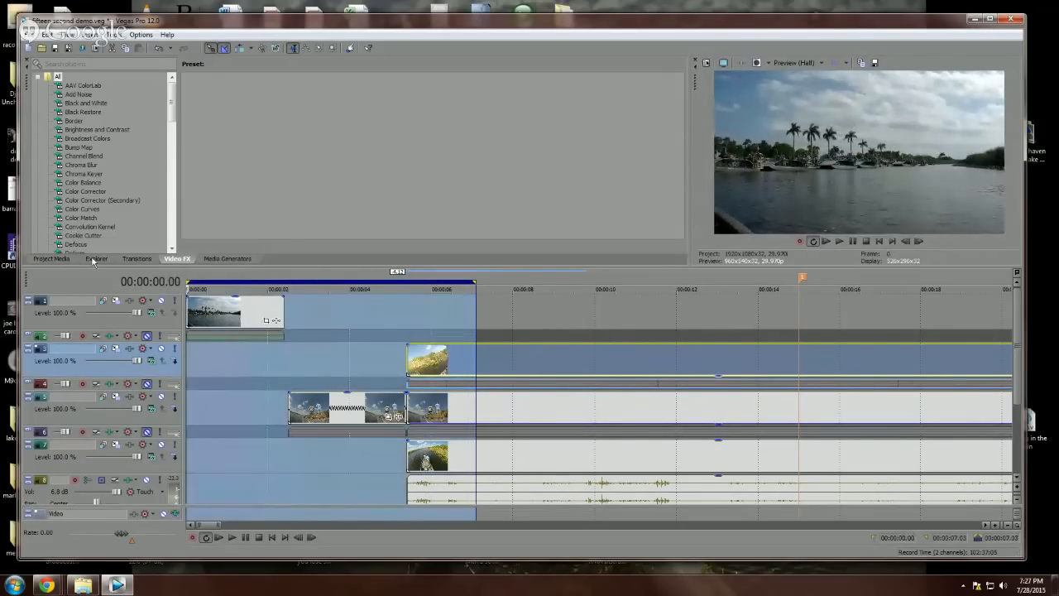
key("space")
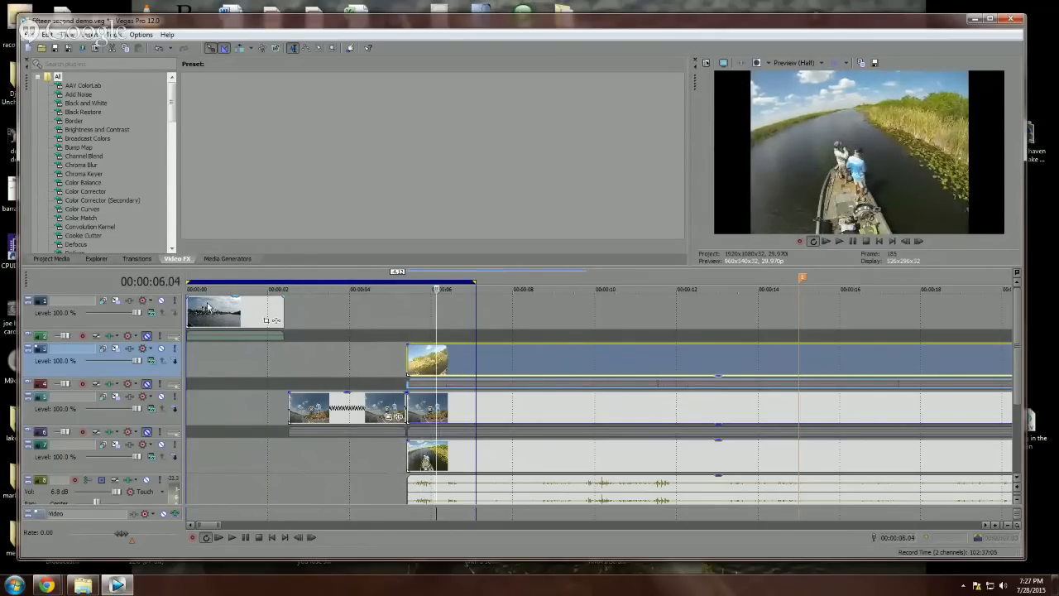
key("space")
key("space")
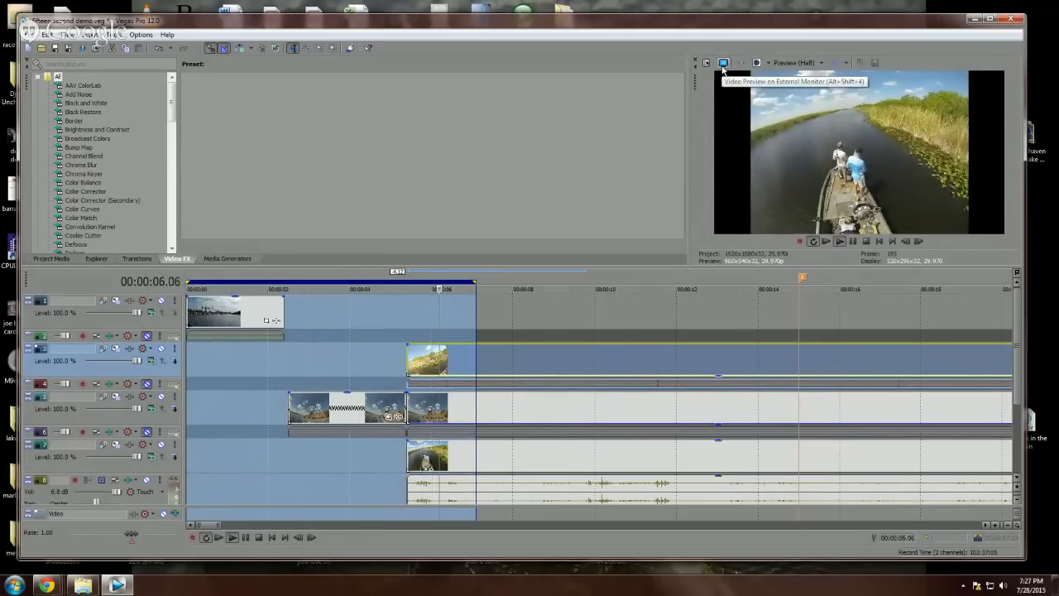
key("space")
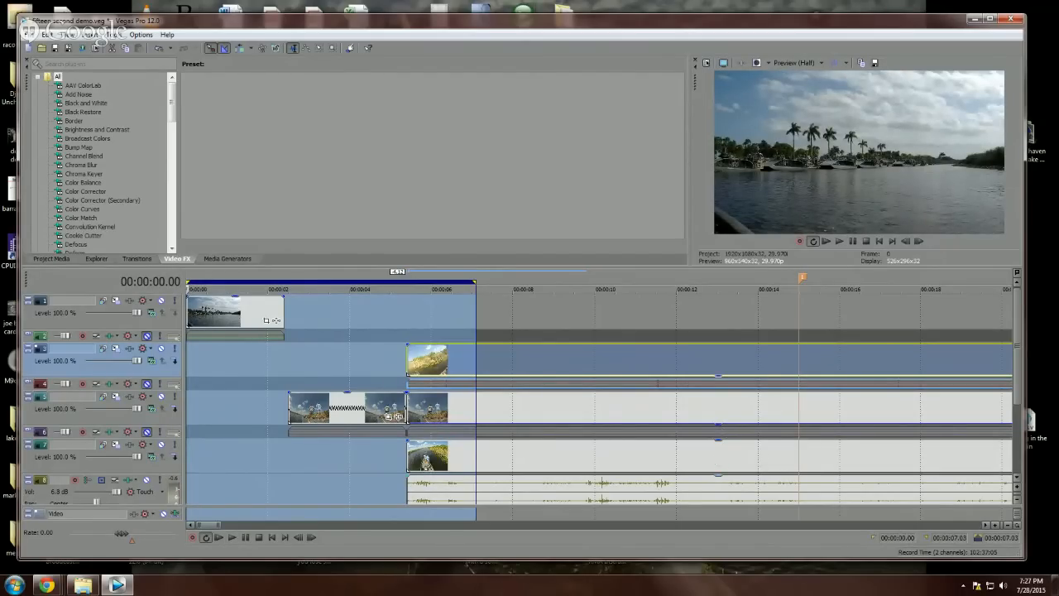
Step: Try to close the tiny gap after the sped-up clip by moving the second camera's remaining clip one frame earlier
left_click(409, 460)
scroll(406, 462, "up", 4)
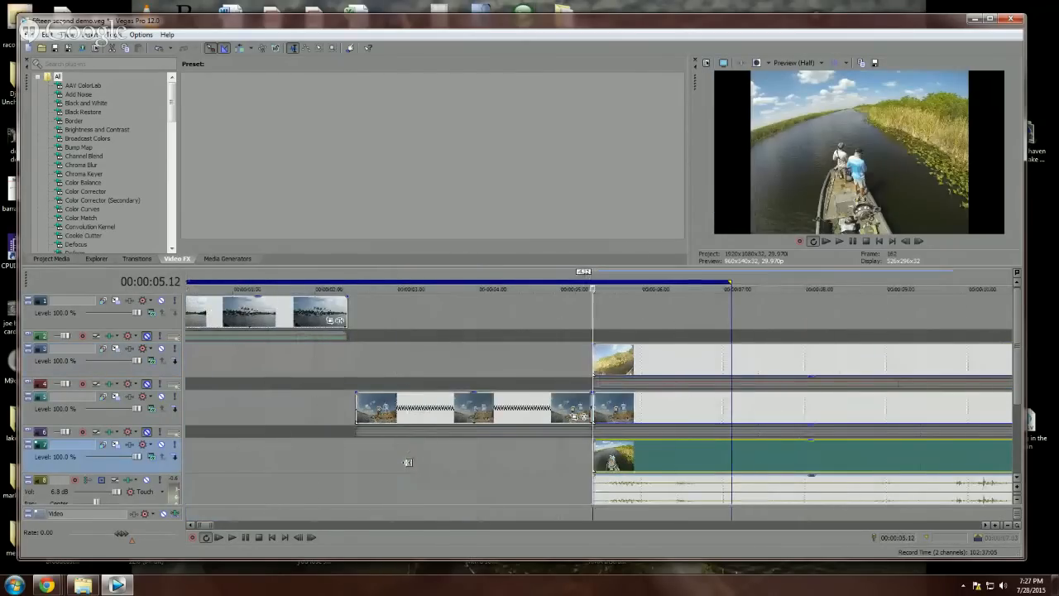
scroll(592, 455, "up", 3)
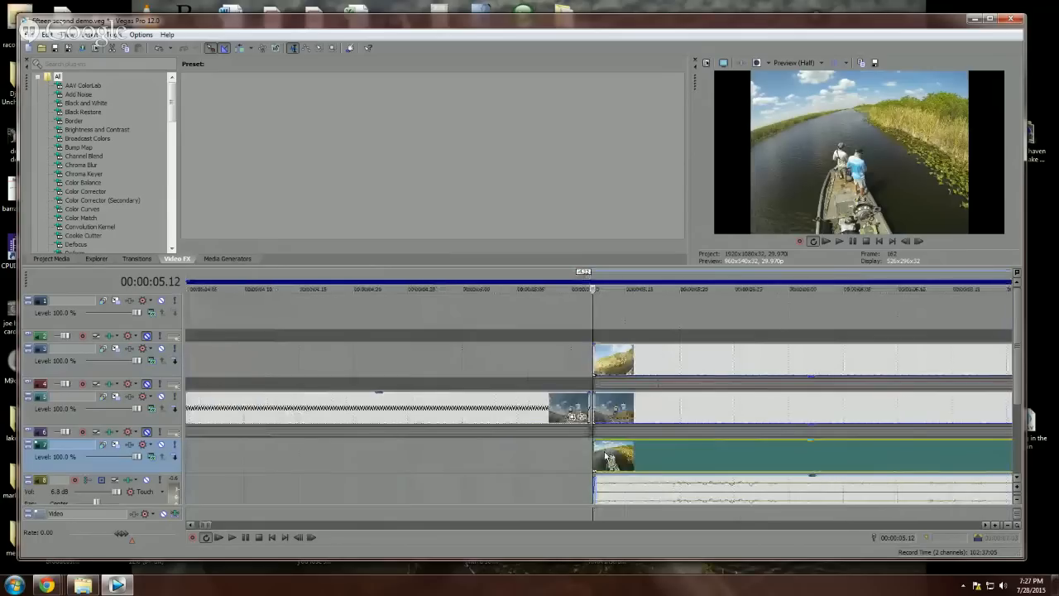
scroll(614, 447, "up", 1)
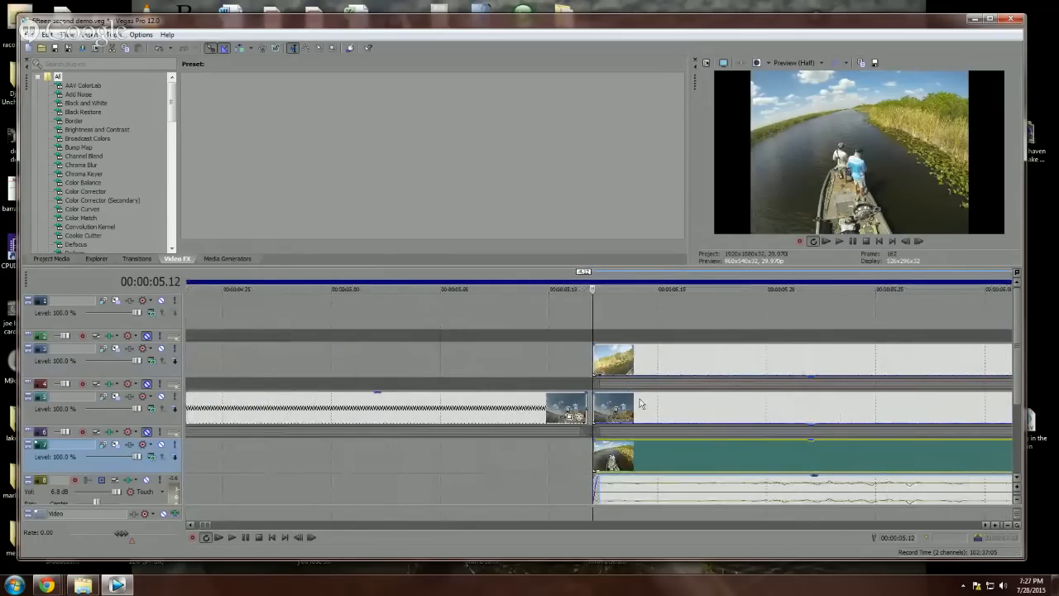
left_click(637, 414)
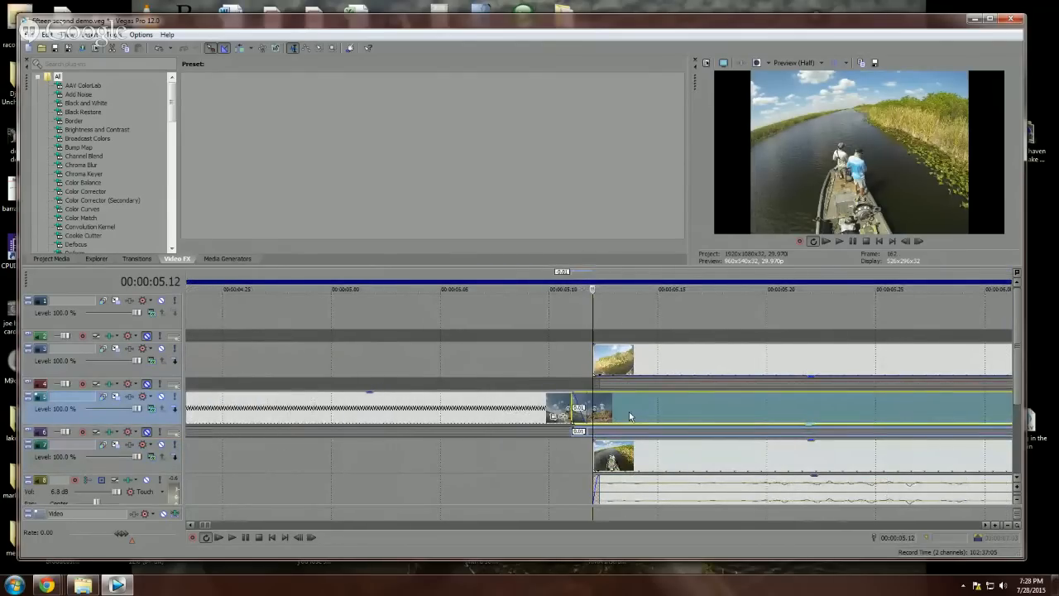
left_click(567, 412)
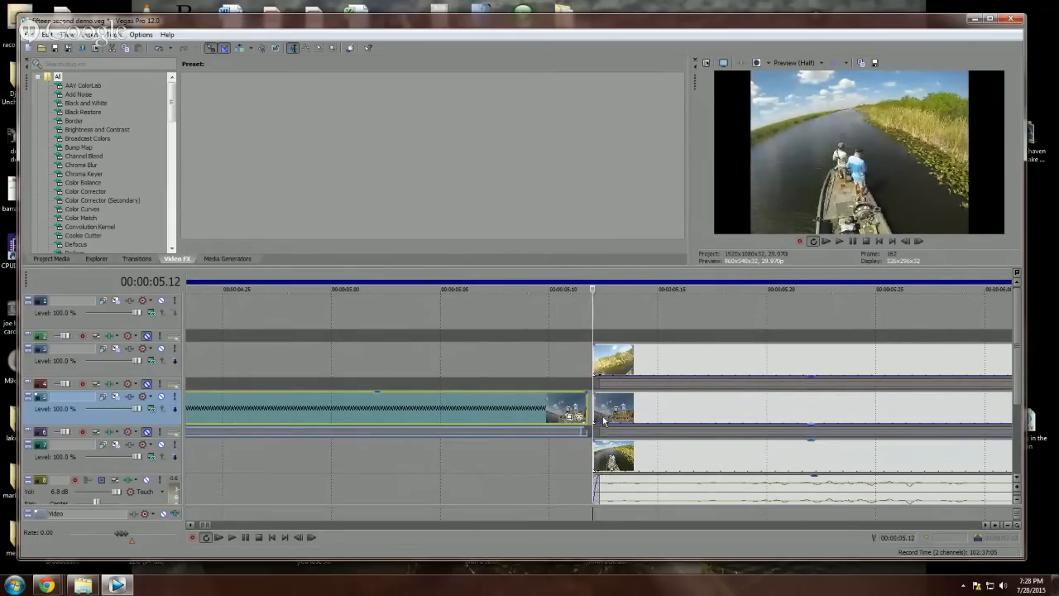
mouse_move(598, 466)
left_mouse_down()
mouse_move(584, 461)
mouse_move(593, 454)
left_mouse_up()
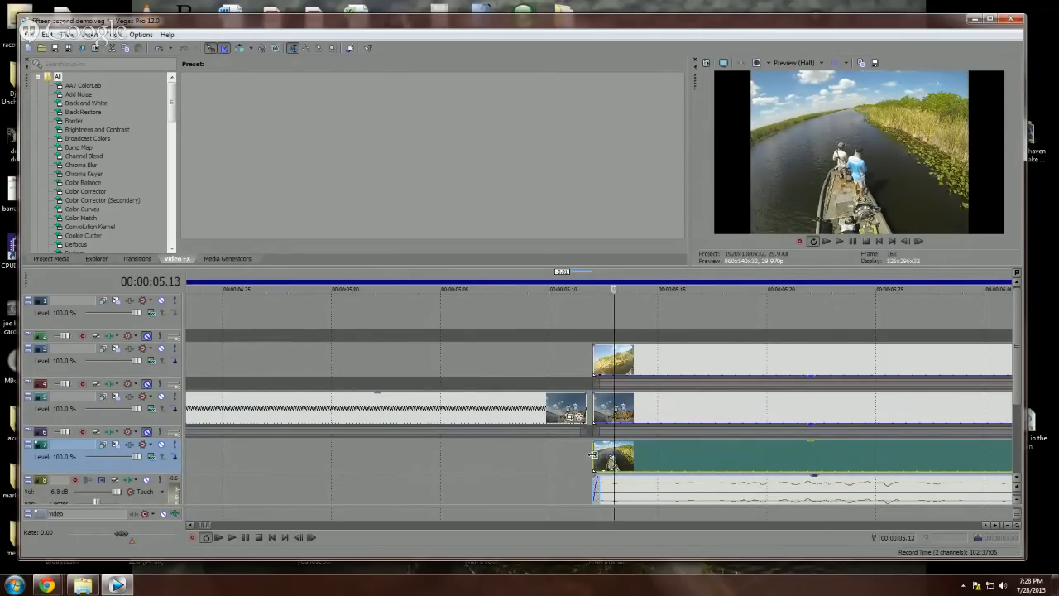
Step: Step frame by frame through the third camera's footage and split its clip and audio at 00:00:06.05
key("space")
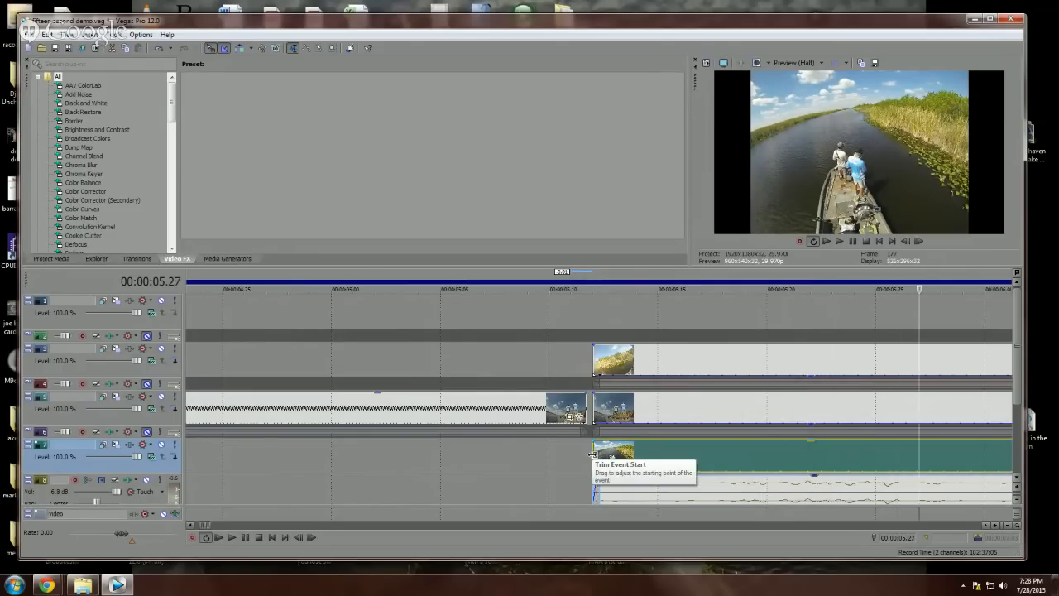
key("Left")
key("Left")
key("Left")
key("Left")
key("Left")
key("Left")
key("Left")
key("Left")
key("Left")
key("Left")
key("Left")
key("Left")
key("Left")
key("Left")
key("Left")
key("Left")
key("Left")
key("Left")
key("Left")
key("Left")
key("Right")
key("Right")
key("Right")
key("Right")
key("Right")
key("Right")
key("Right")
key("Right")
key("Right")
key("Right")
key("Right")
key("Right")
key("Right")
key("Right")
key("Right")
key("Right")
key("Right")
key("Right")
key("Right")
key("Left")
key("Left")
key("Left")
key("Left")
key("Left")
key("Left")
key("Left")
key("Left")
key("Left")
key("Left")
key("Left")
key("Left")
key("Right")
key("Right")
key("Right")
key("s")
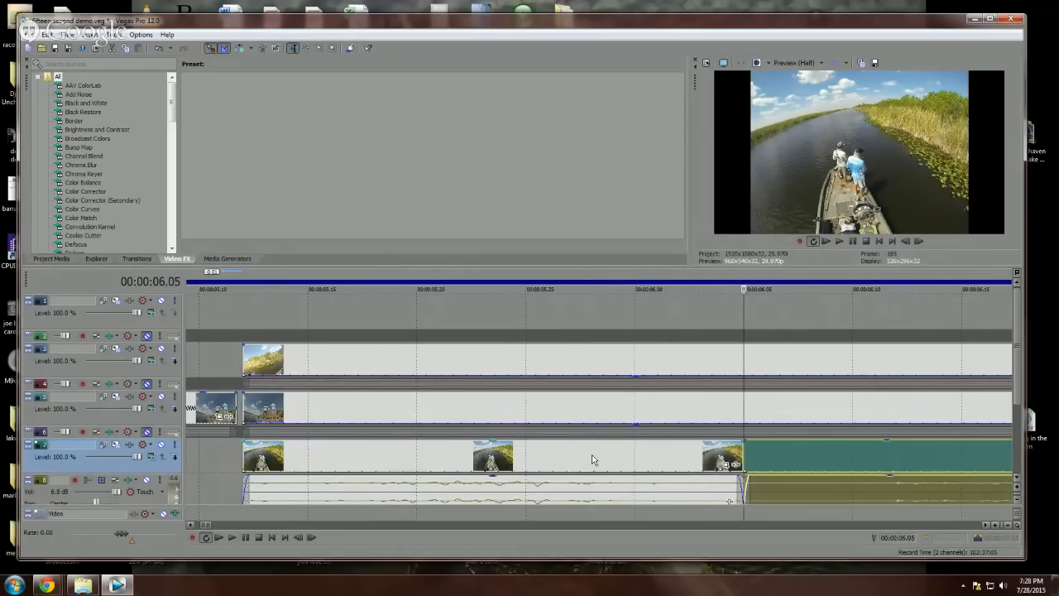
Step: Delete the third camera's segment before the split and move its remaining footage back to the end of the sped-up clip
left_click(545, 453)
key("Delete")
left_click_drag(775, 461, 274, 461)
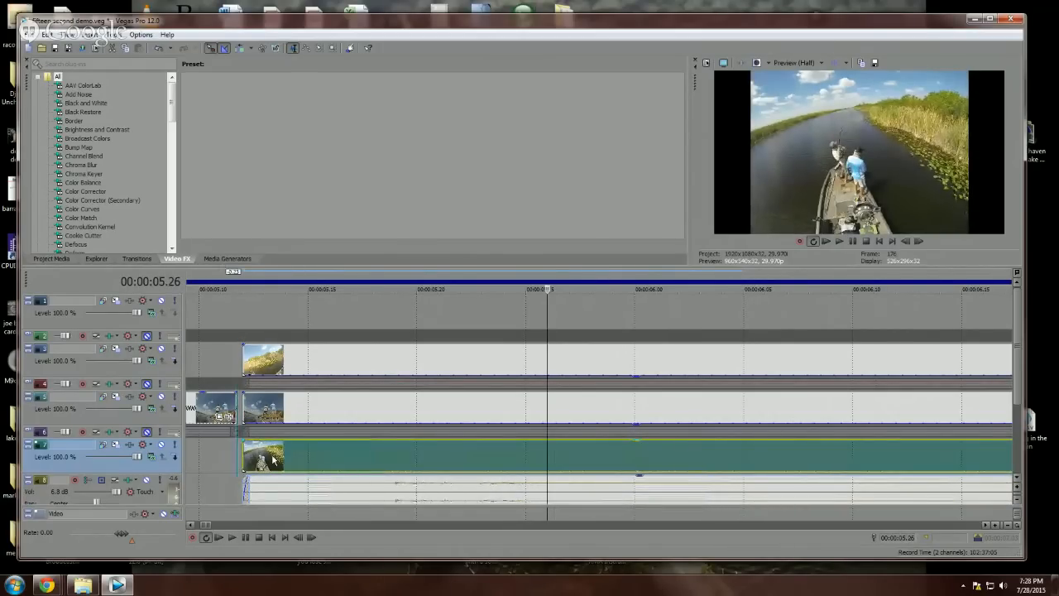
scroll(273, 457, "down", 2)
left_click_drag(475, 456, 459, 461)
left_click(438, 461)
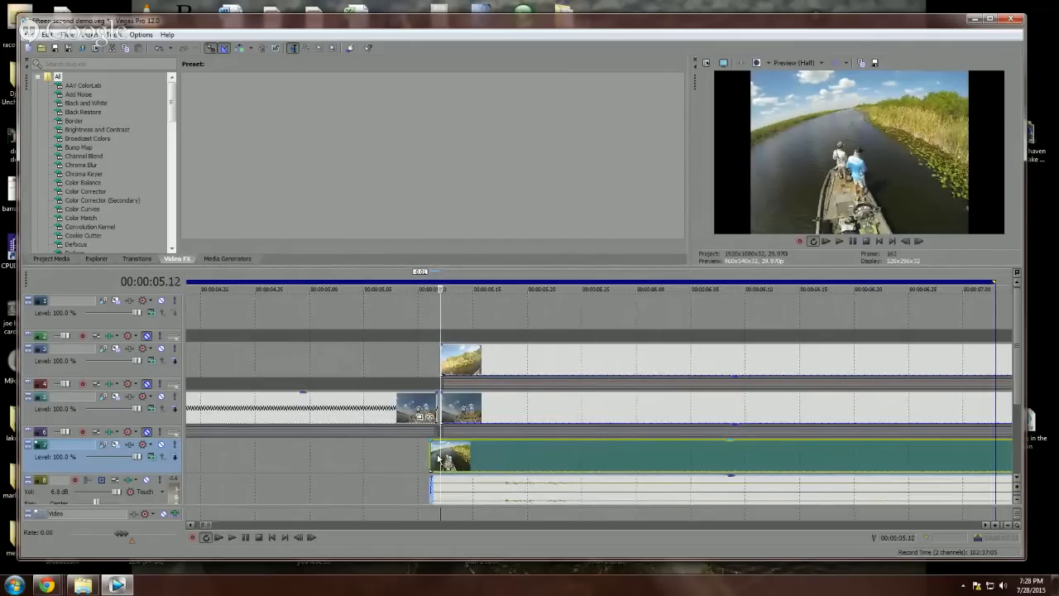
scroll(438, 461, "down", 4)
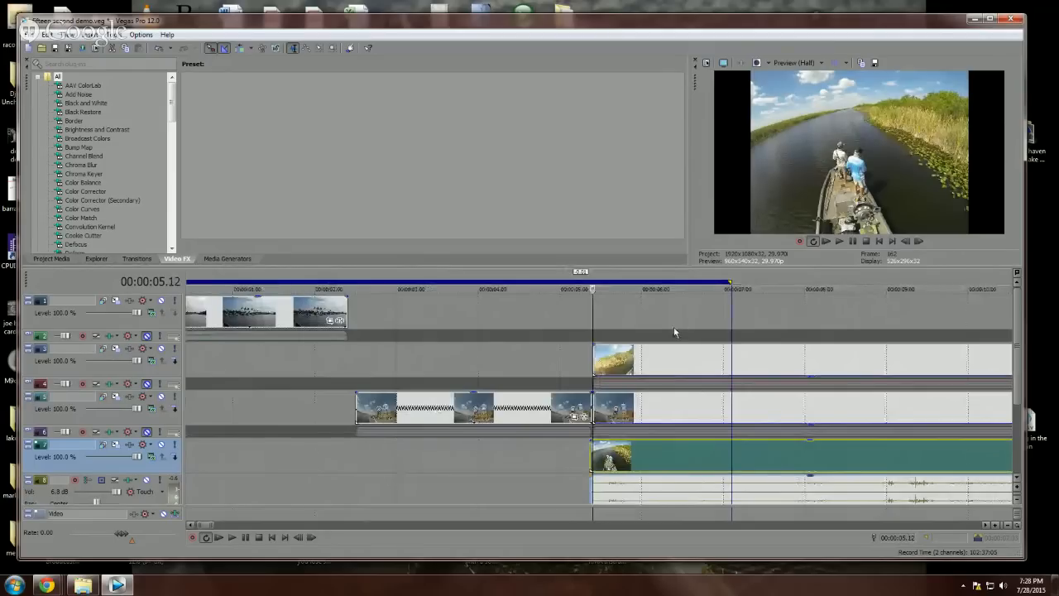
Step: Save the project and play the opening and the third-camera cut, placing the cursor in that clip at 00:00:06.01
left_click(54, 49)
key("space")
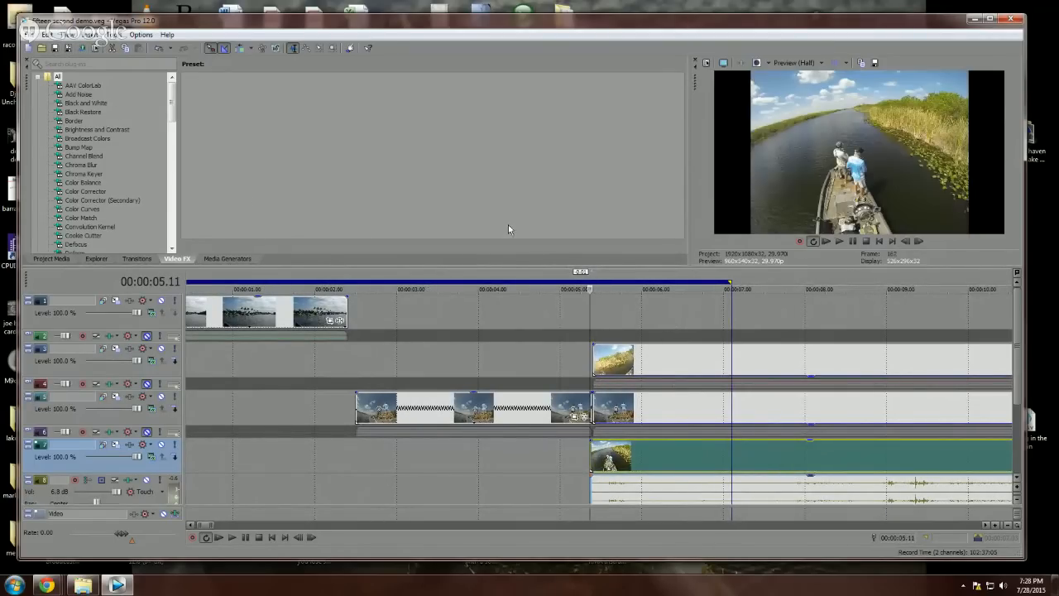
key("Return")
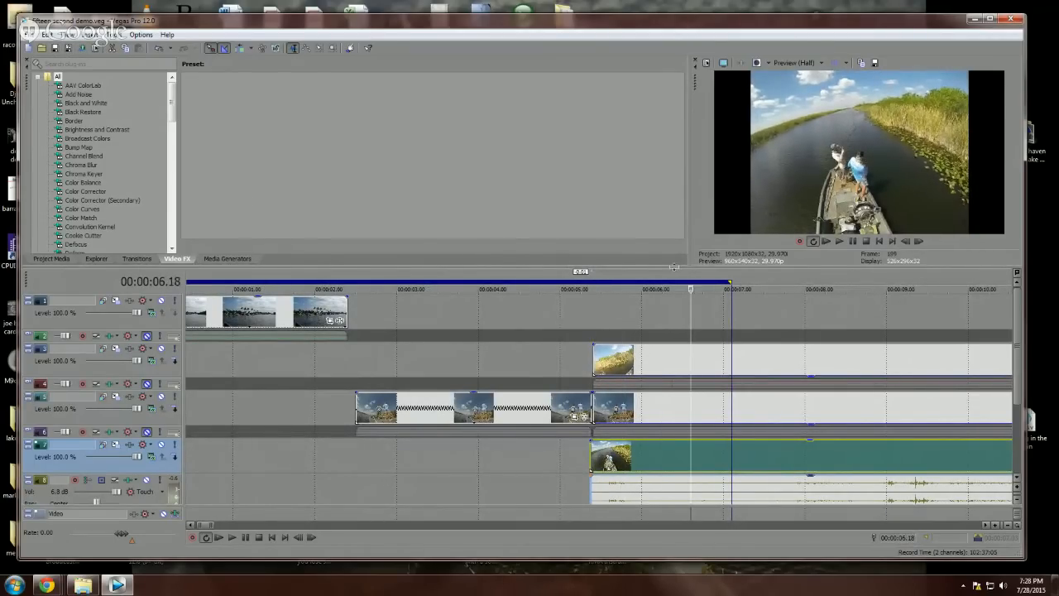
double_click(652, 270)
key("space")
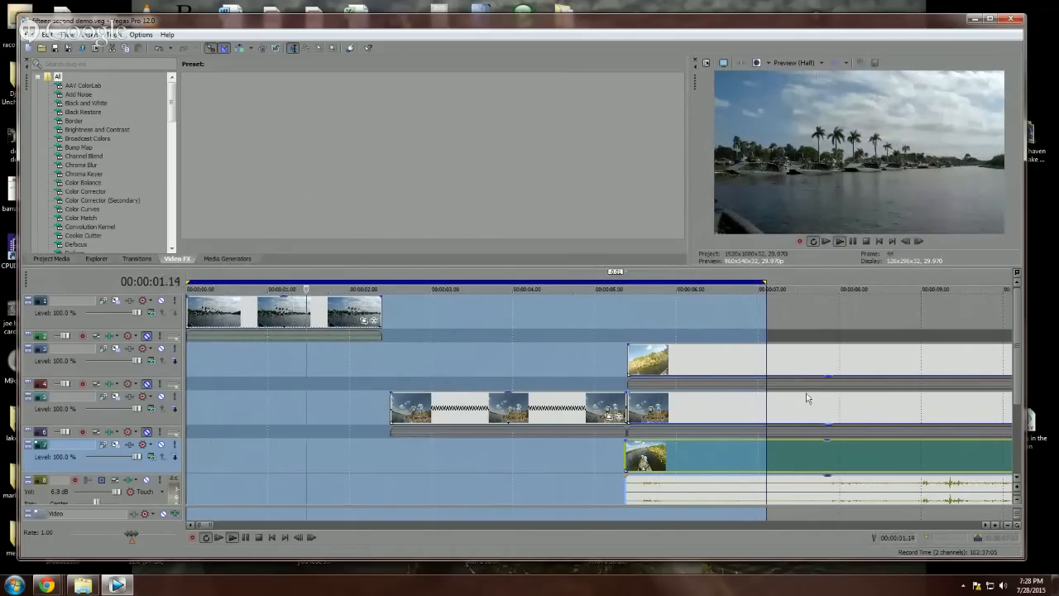
left_click(645, 469)
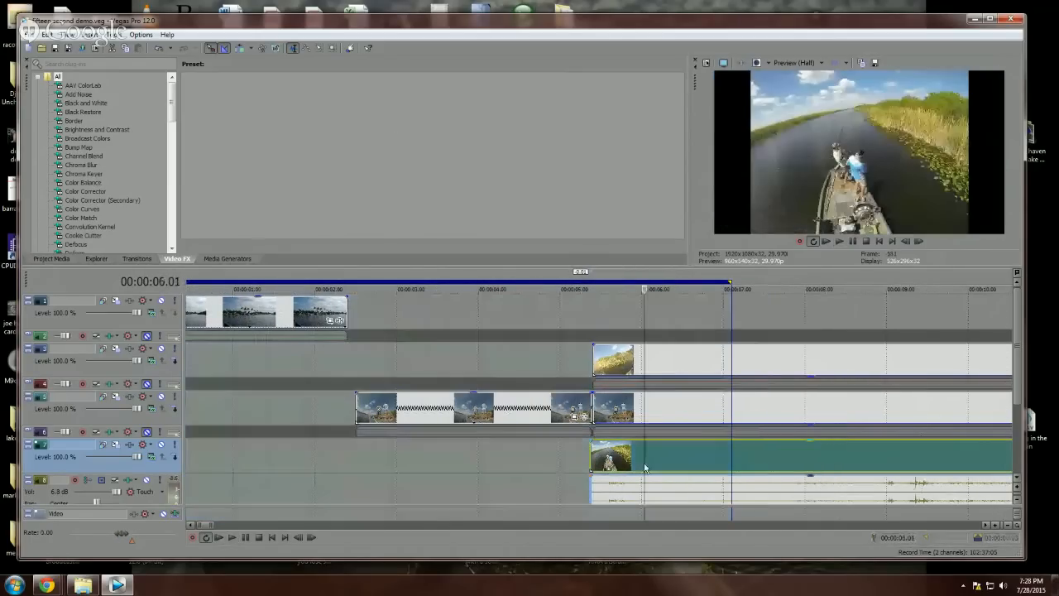
Step: Play the timeline from just before the three stacked boat clips and pause after reviewing the transition
left_click(527, 461)
key("space")
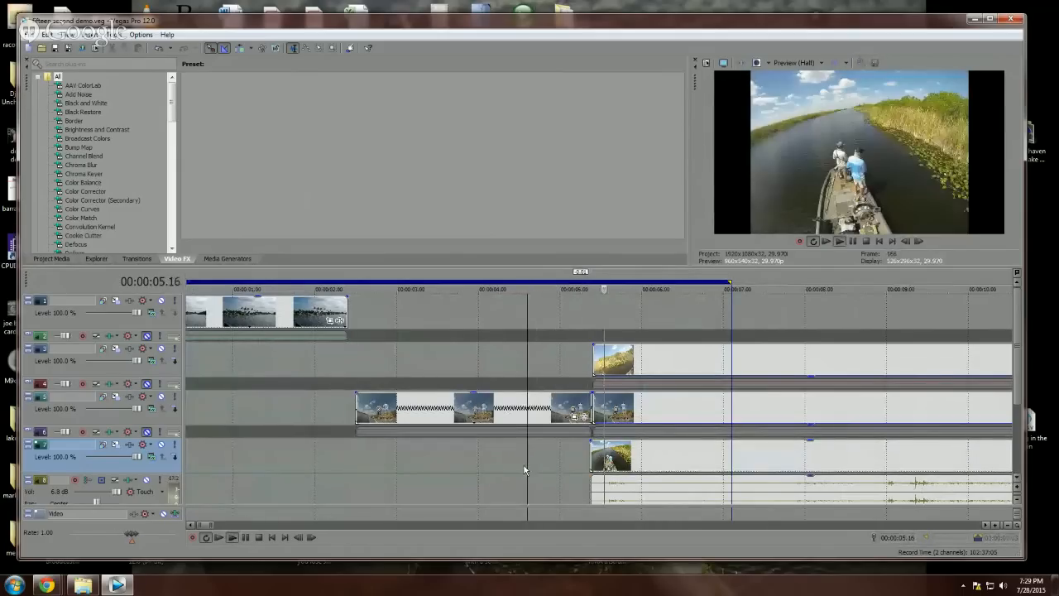
key("Return")
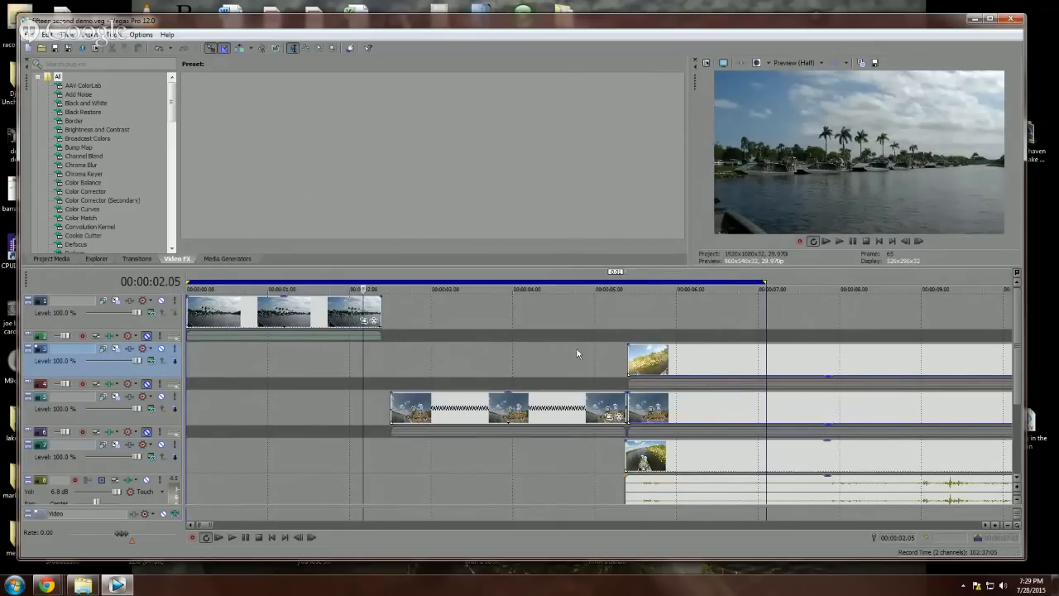
Step: Mark a loop range from 00:00:00.18 to 00:00:04.24 and play the timeline to demonstrate looped playback near the anglers' clip
left_click_drag(579, 355, 235, 361)
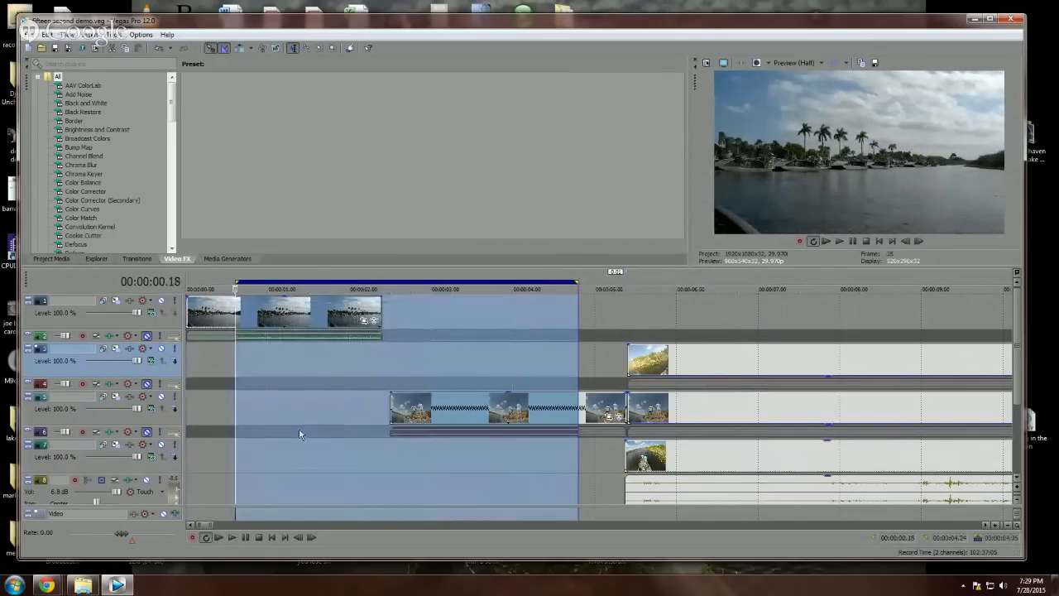
left_click(671, 492)
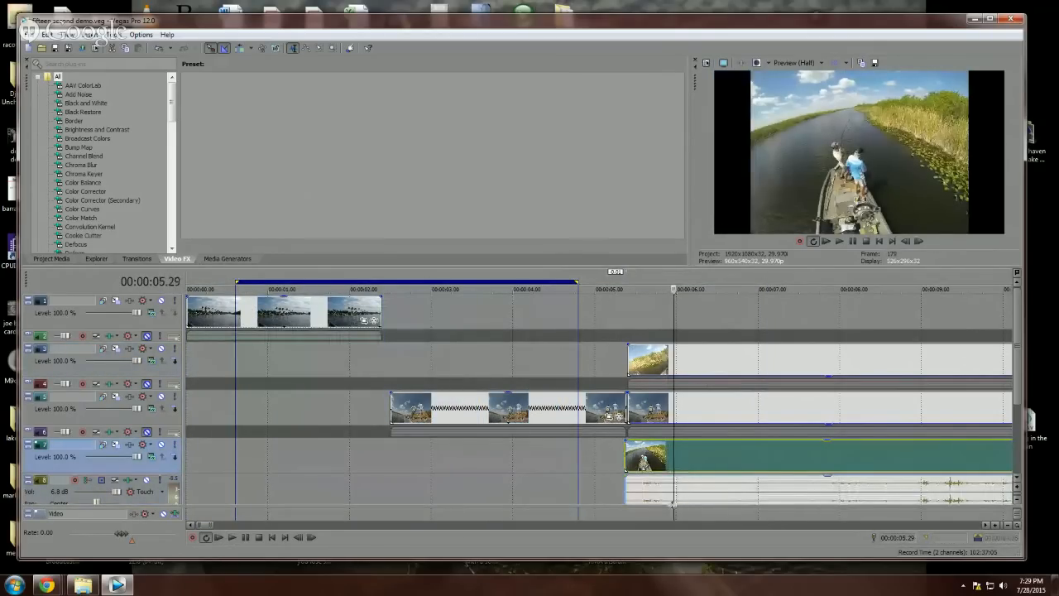
left_click(725, 488)
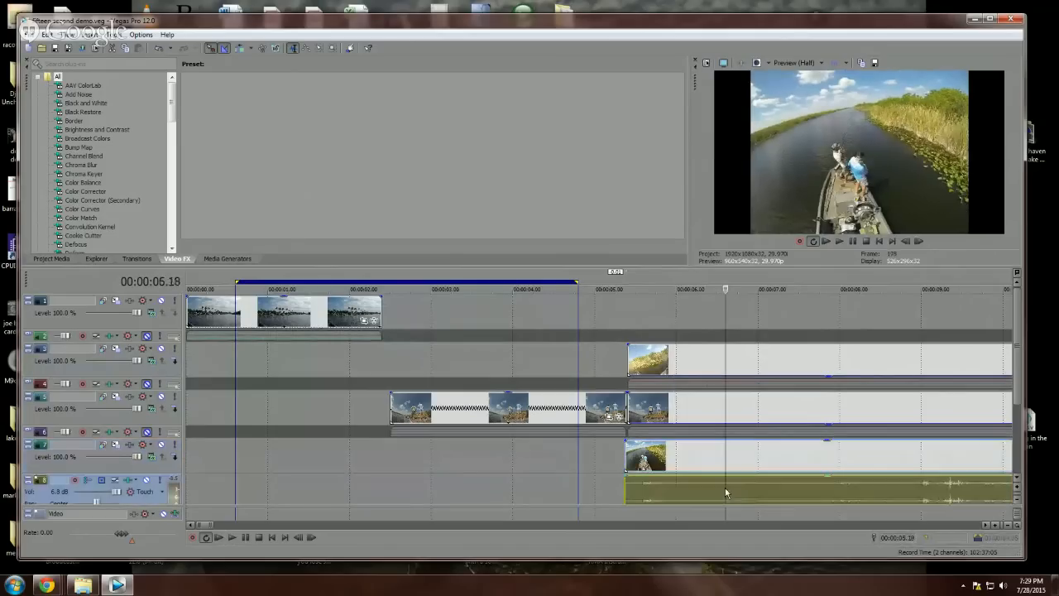
left_click(634, 494)
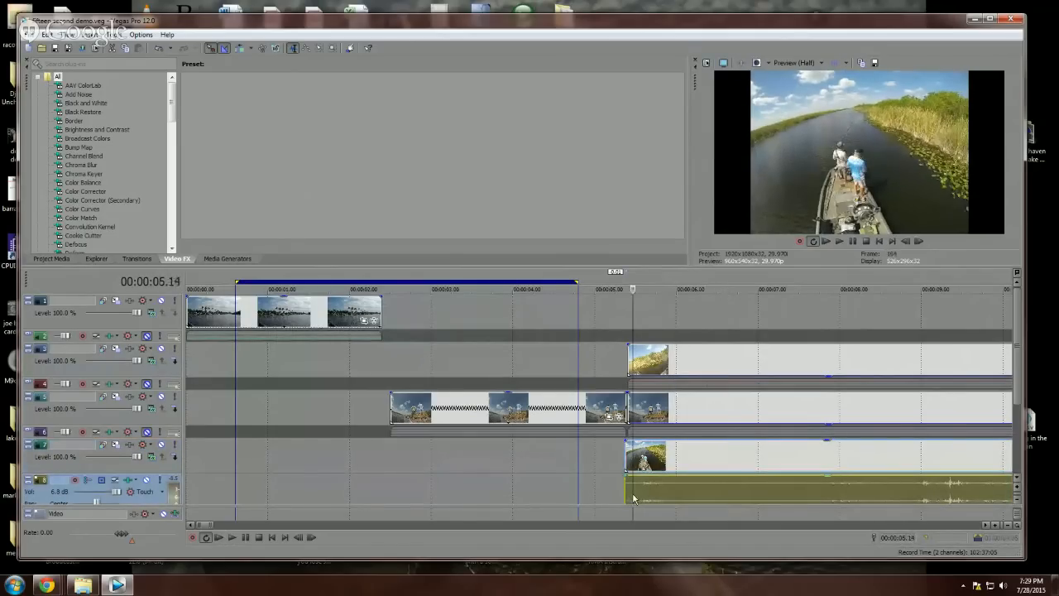
left_click(583, 490)
left_click(559, 492)
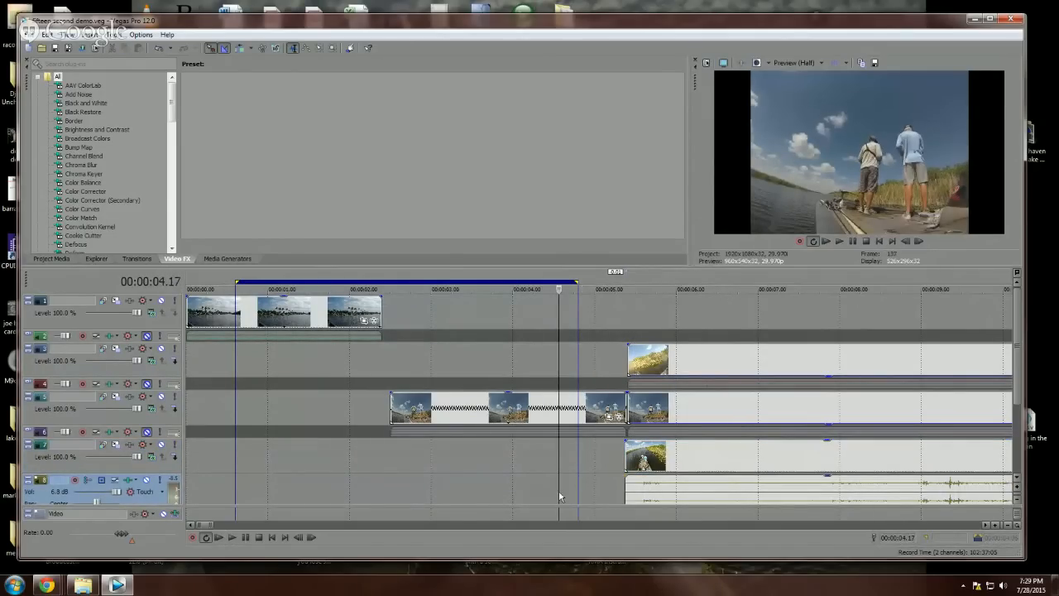
key("space")
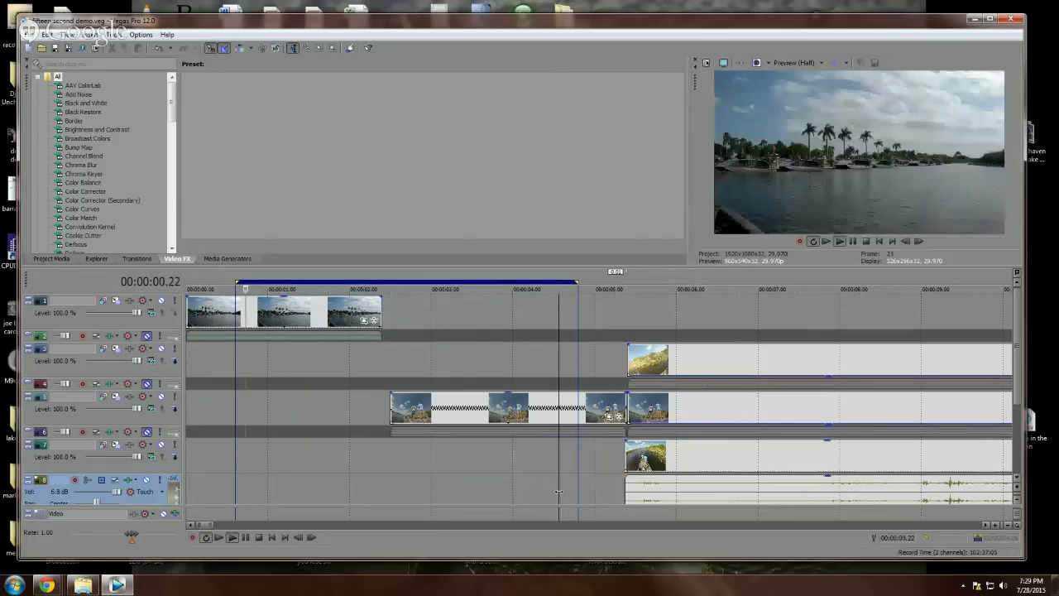
key("space")
left_click(563, 494)
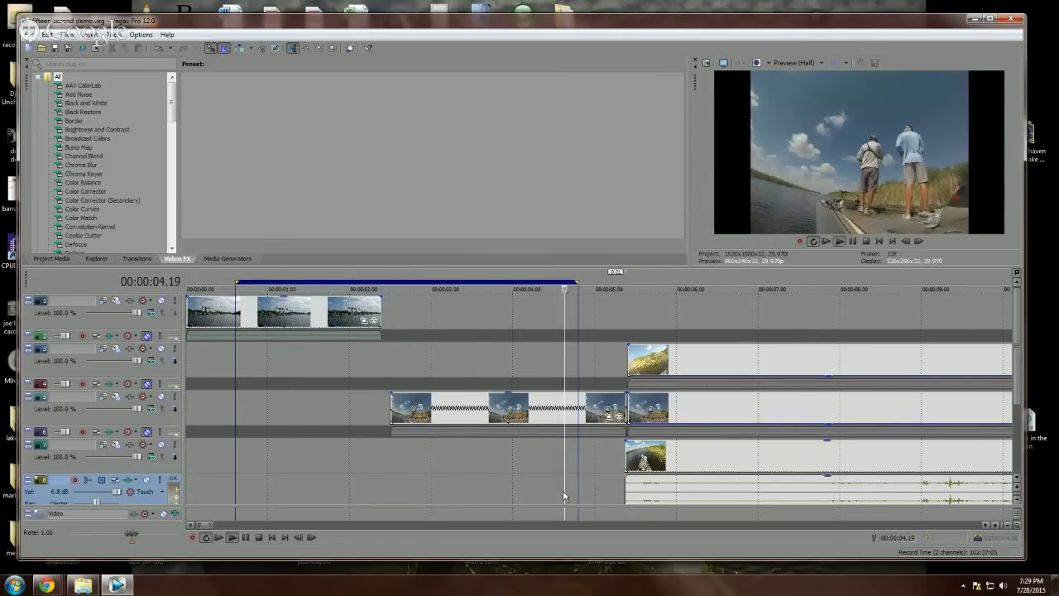
key("space")
Step: Mark a short loop range from about 00:00:04.21 to 00:00:05.23 over the start of the stacked boat clips and play it
double_click(572, 339)
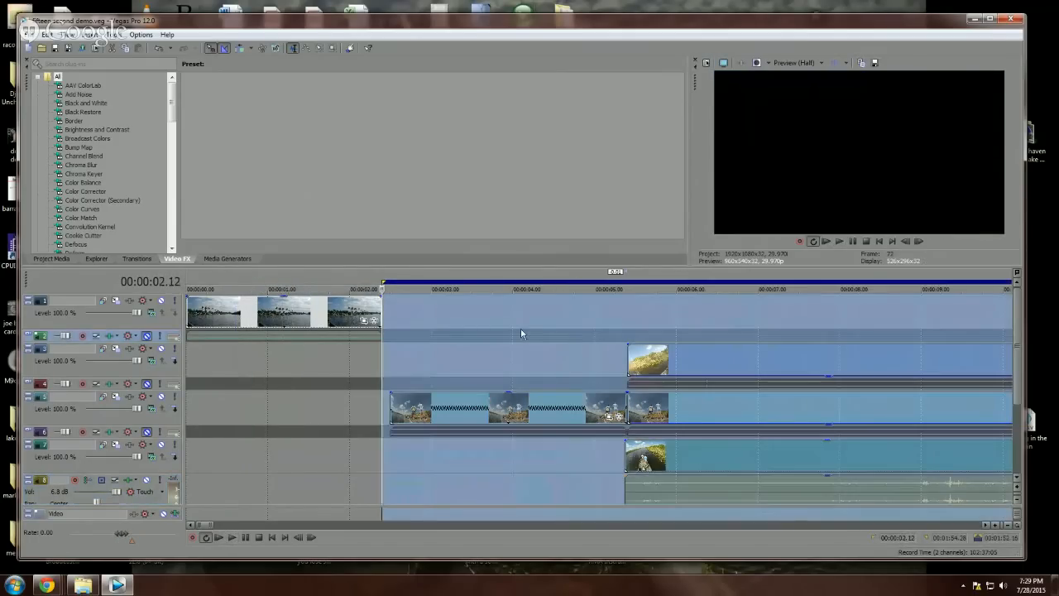
left_click(477, 323)
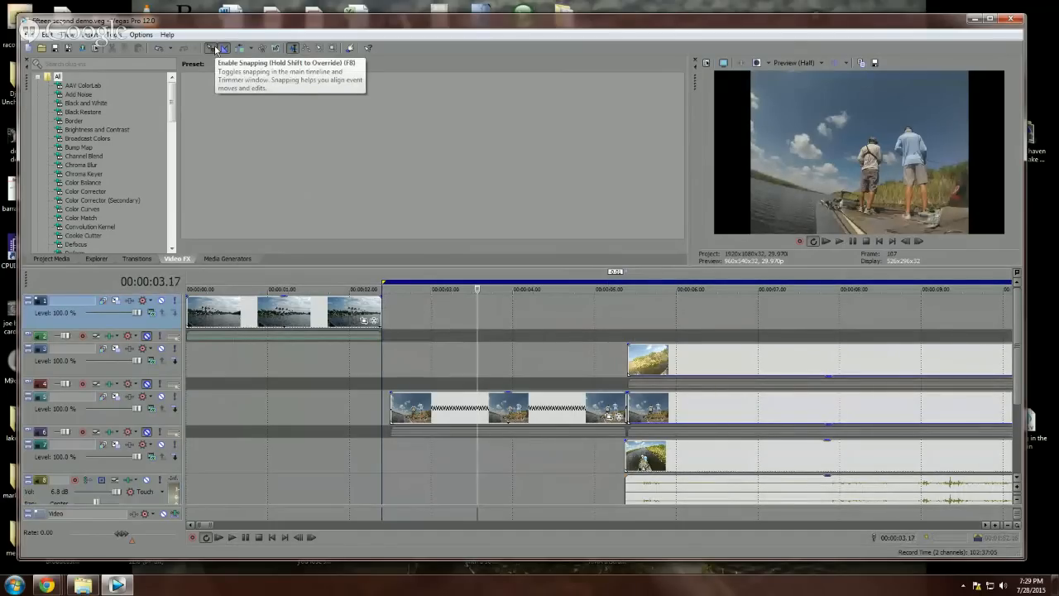
left_click(480, 307)
left_click_drag(570, 341, 658, 355)
key("space")
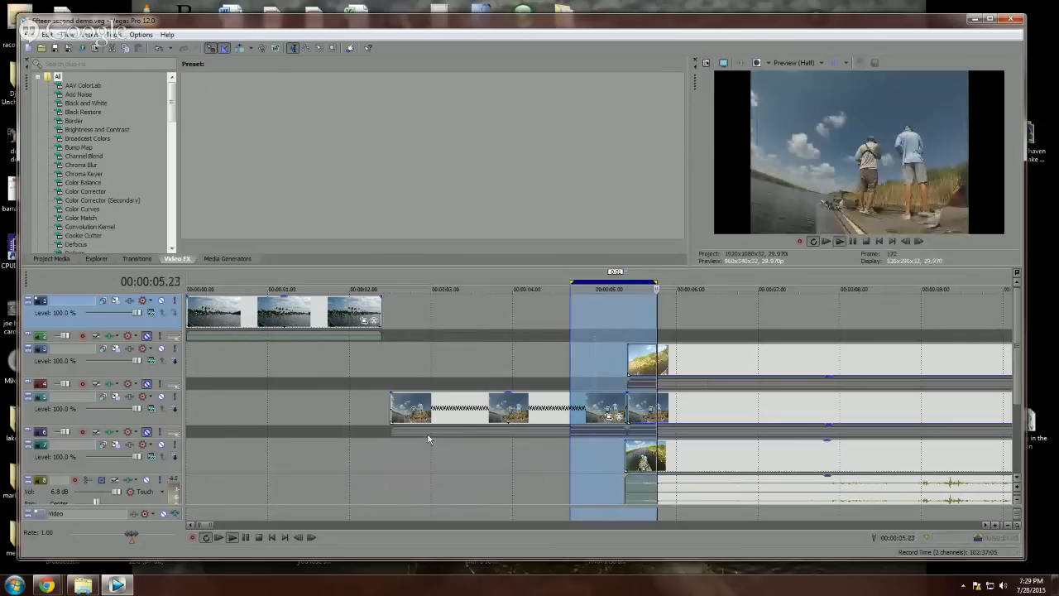
key("space")
Step: Turn off loop playback and play the marked range with its end extended to 00:00:06.16
left_click_drag(656, 313, 720, 313)
left_click(206, 538)
key("space")
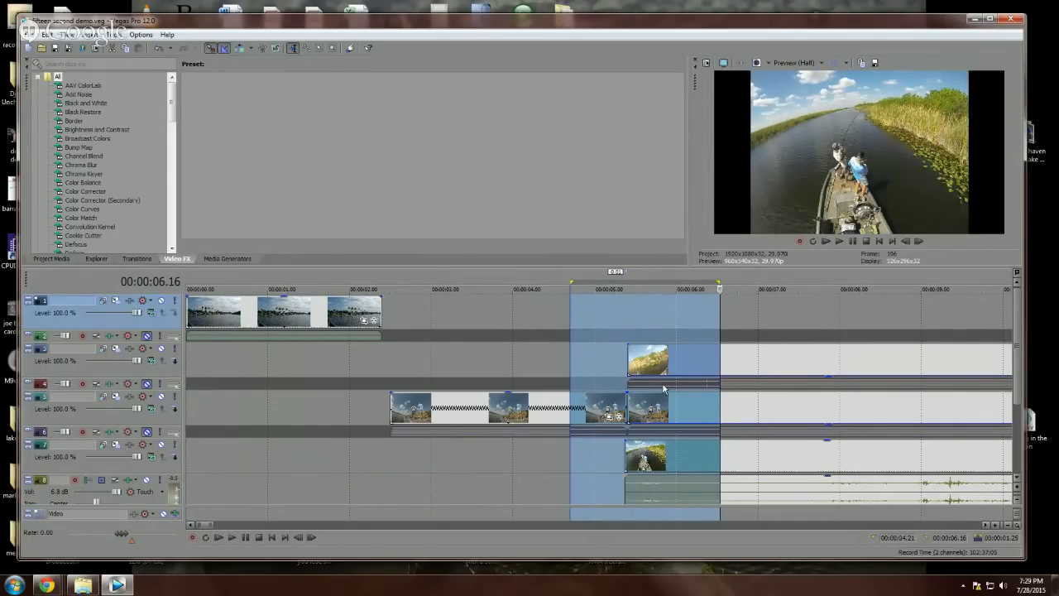
Step: Scrub through the stacked boat clips from 00:00:05.05 to 00:00:07.03 to examine where the shot can be cut
left_click(608, 365)
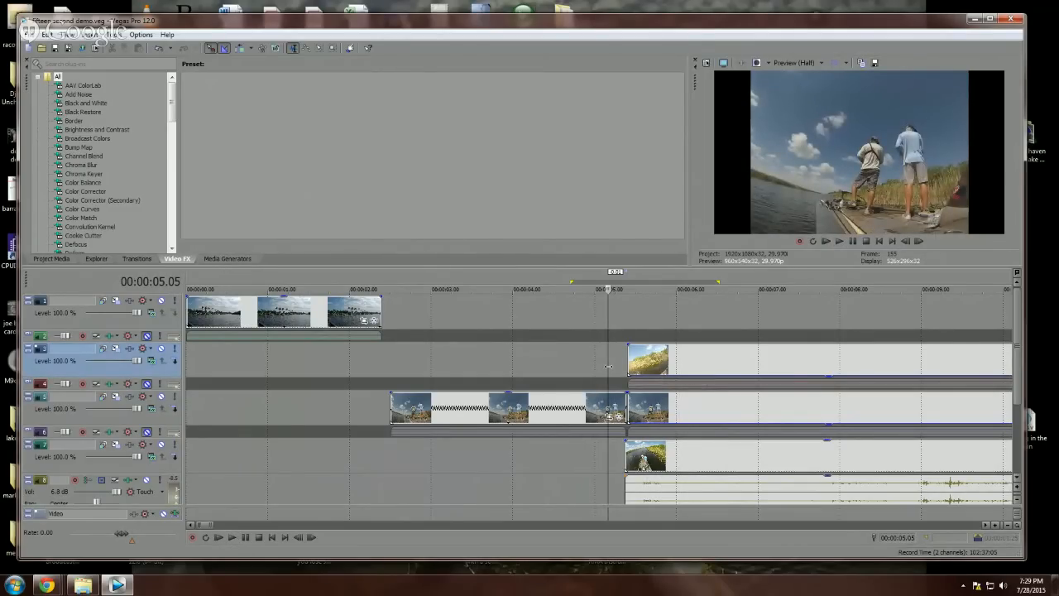
left_click(633, 319)
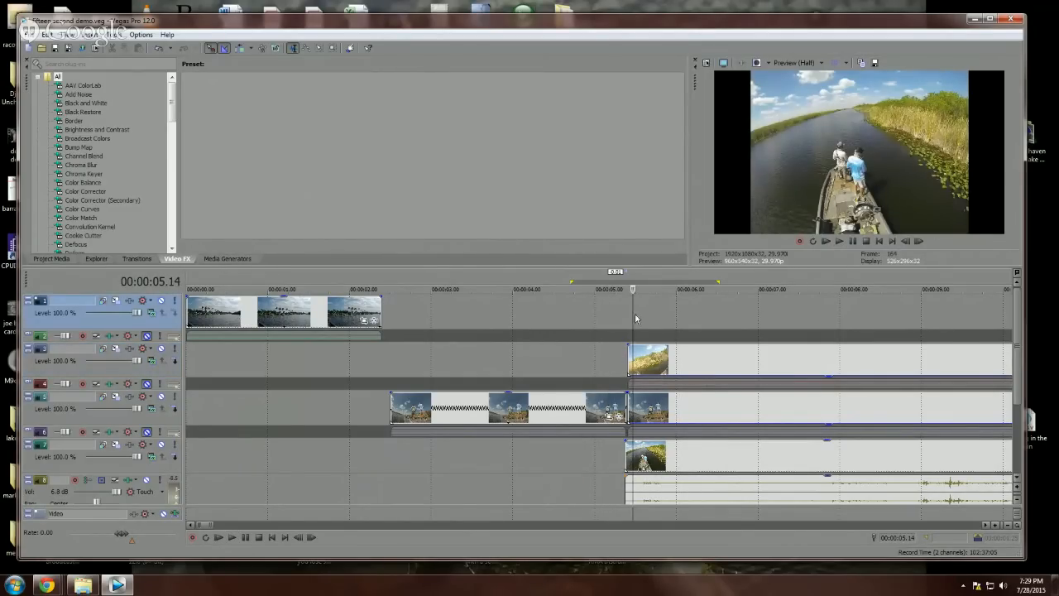
left_click_drag(636, 320, 766, 334)
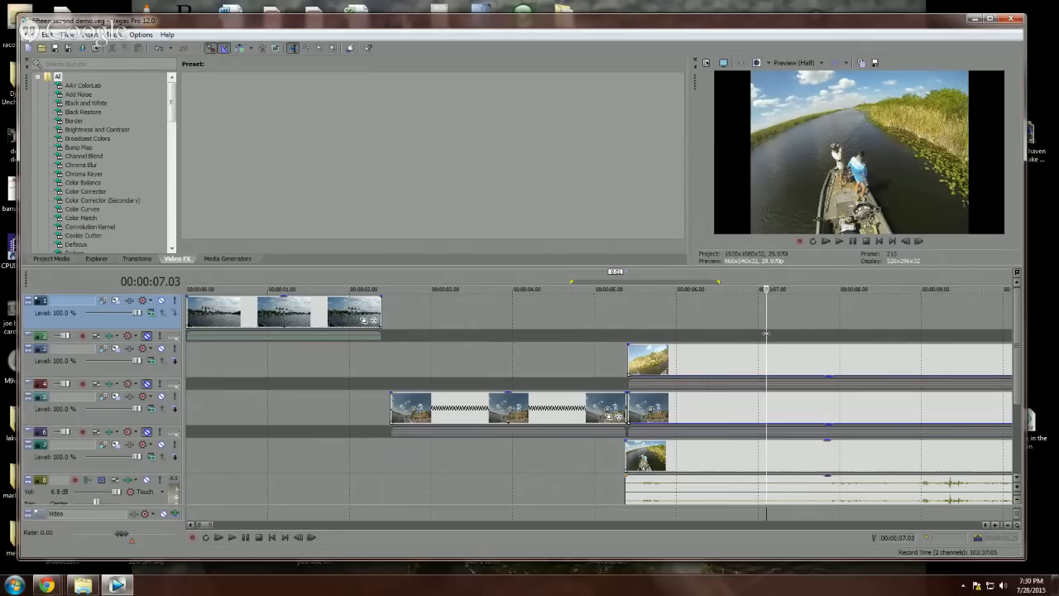
scroll(710, 339, "down", 2)
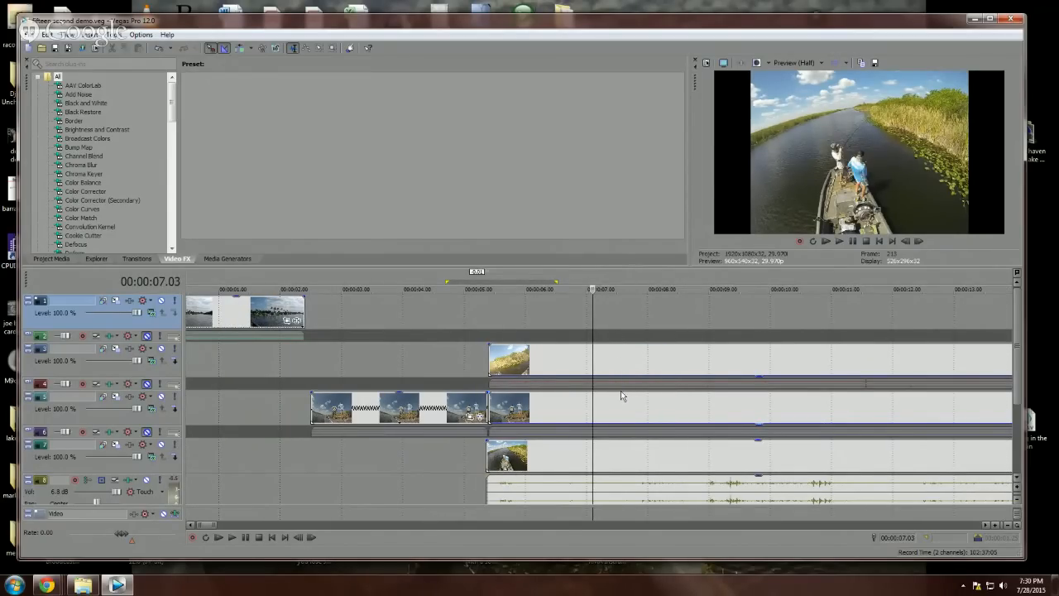
Step: Mark the time range from 00:00:04.28 to 00:00:08.15 and play it to review the stacked boat clips
left_click_drag(461, 343, 679, 359)
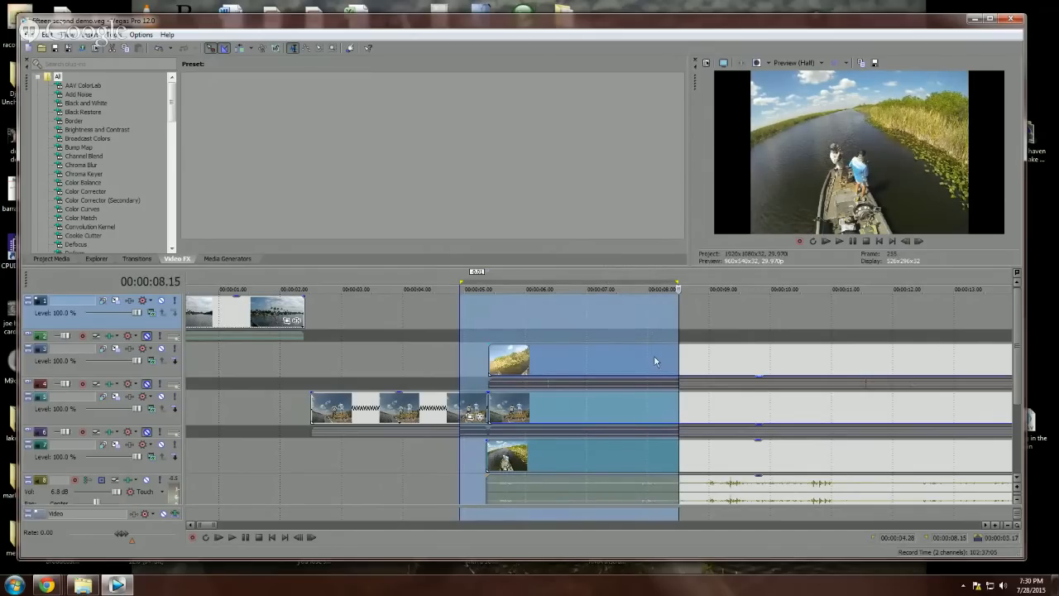
left_click(627, 371)
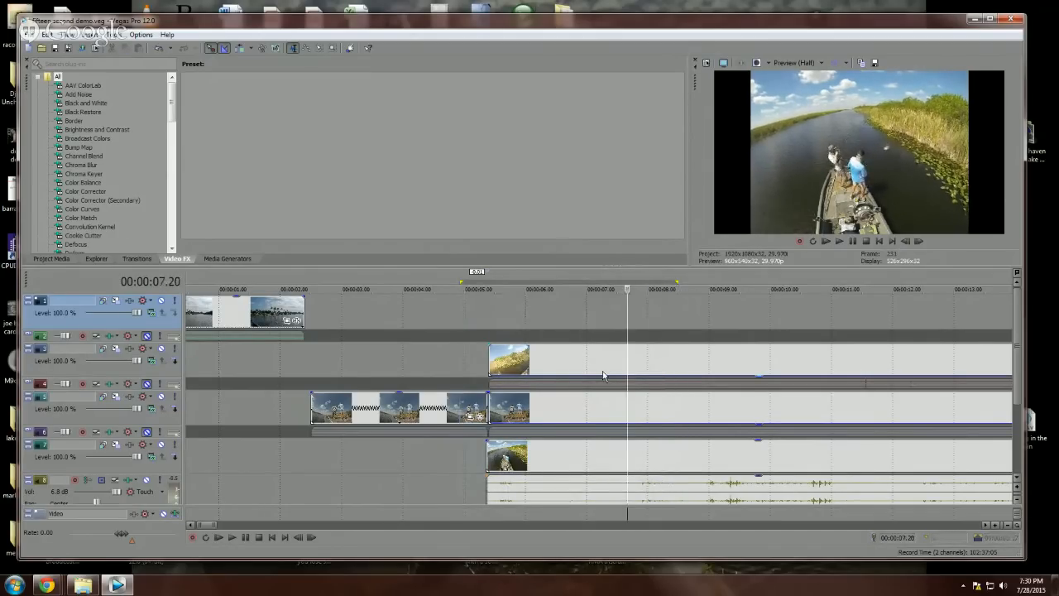
key("space")
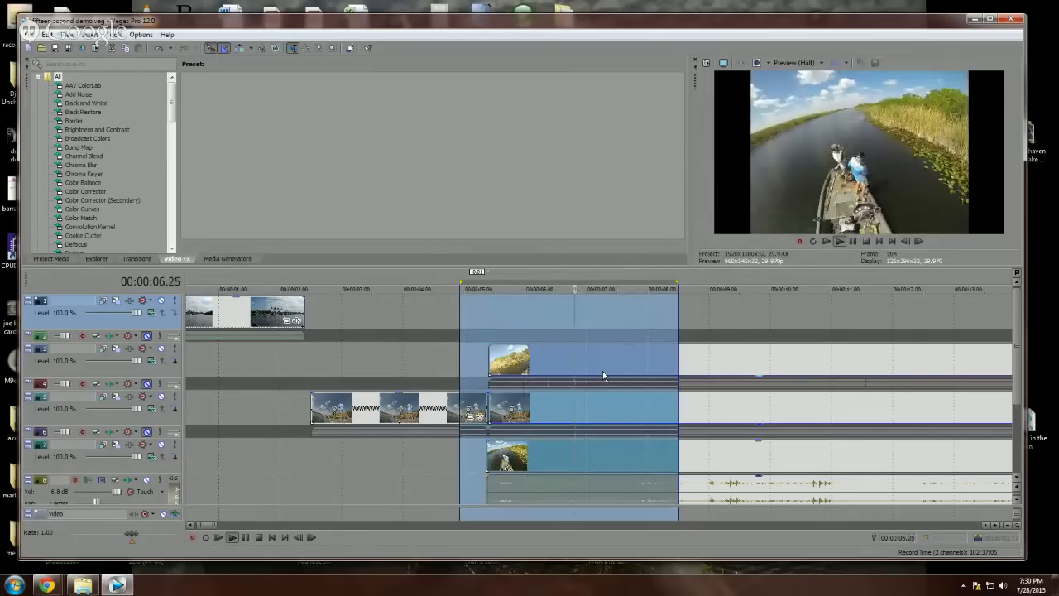
key("Return")
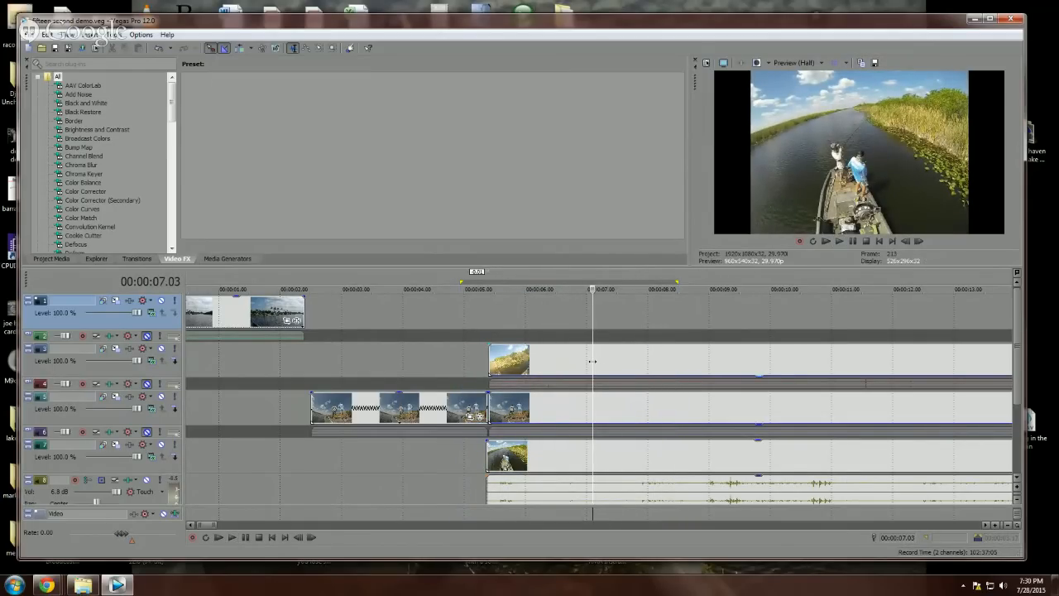
Step: Split the three stacked camera clips at 00:00:07.03, including the lowest clip's audio
left_click(591, 361)
key("s")
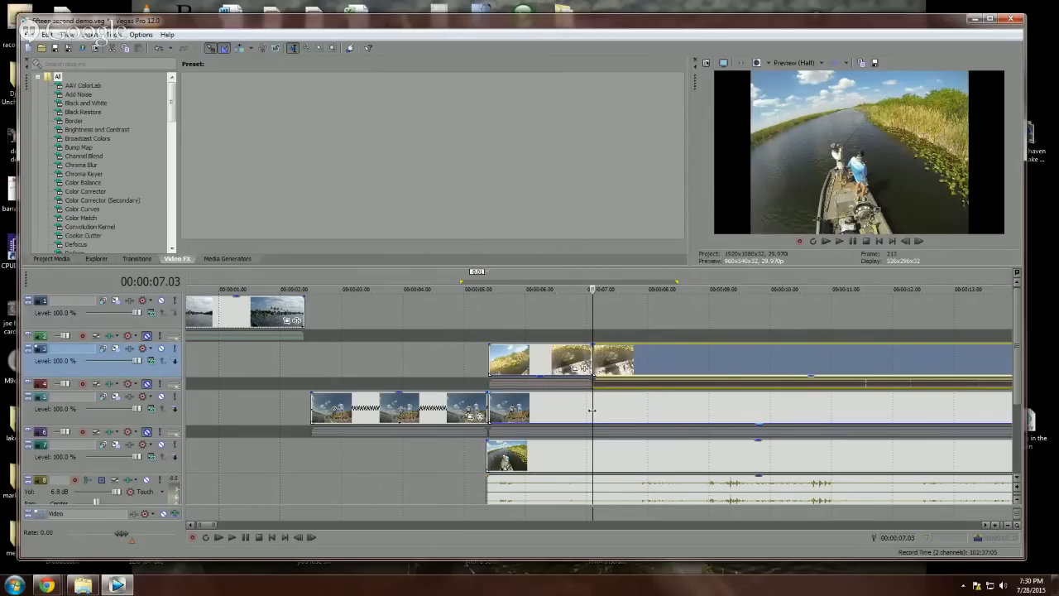
left_click(592, 409)
key("s")
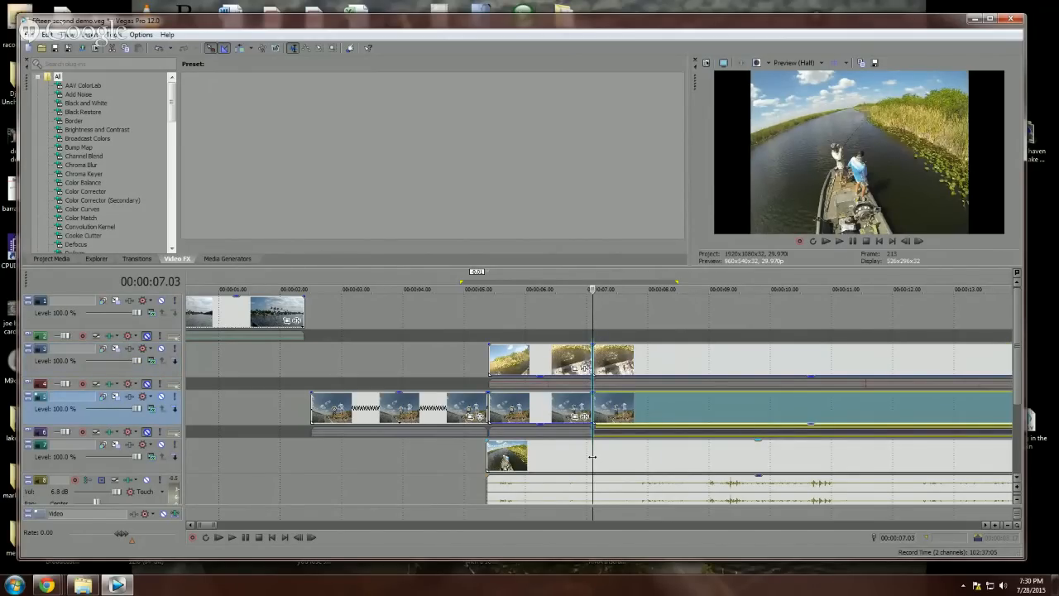
left_click(593, 456)
key("s")
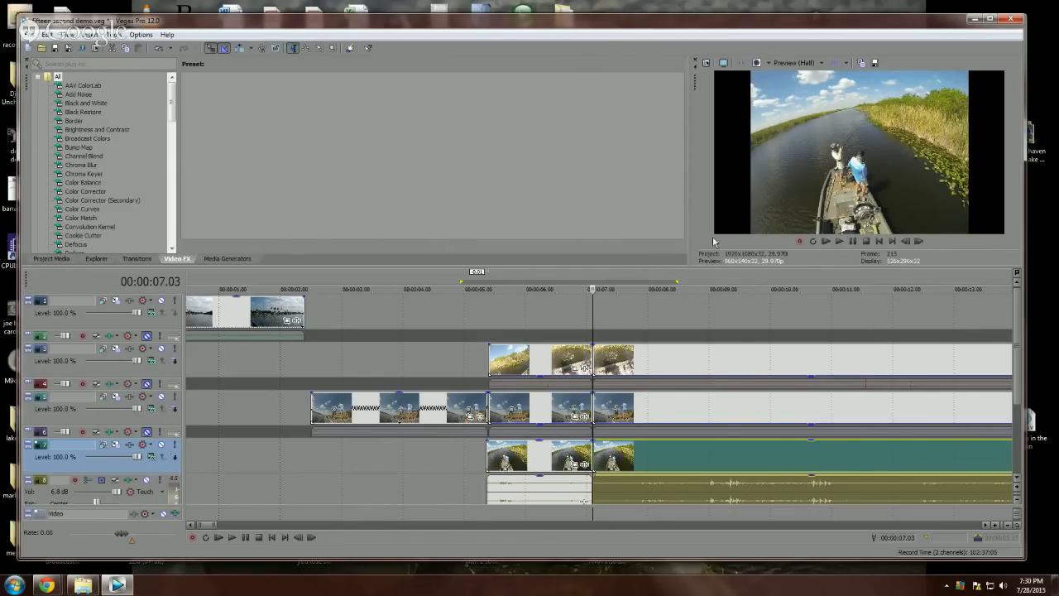
Step: Move the remainders of all three split camera clips later, leaving a gap of about four seconds after the short pieces
scroll(736, 423, "down", 3)
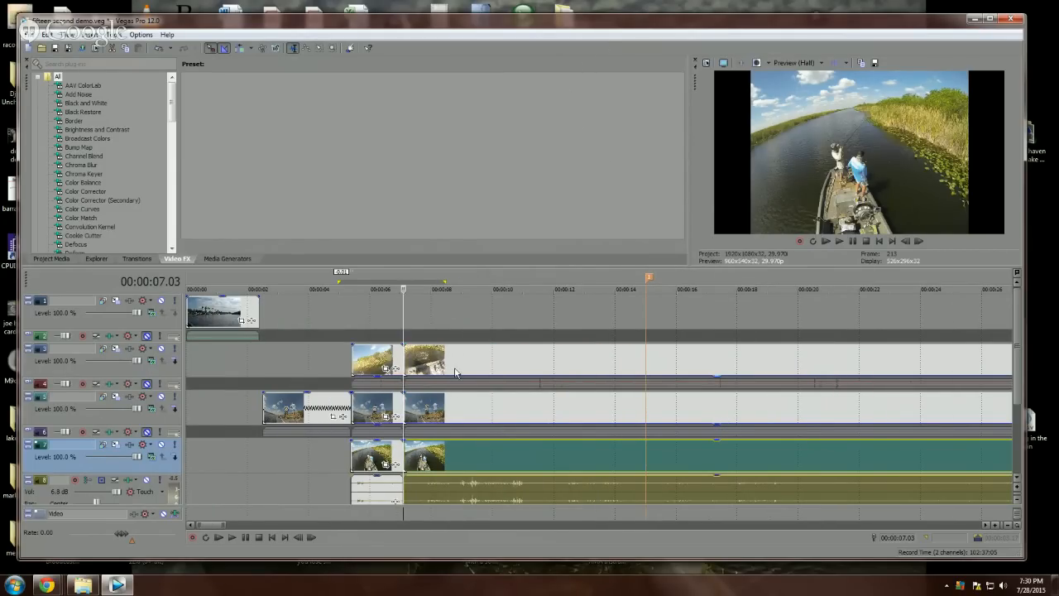
scroll(454, 370, "down", 2)
scroll(439, 370, "up", 1)
left_click_drag(434, 366, 520, 365)
left_click_drag(505, 407, 594, 403)
left_click_drag(555, 464, 640, 448)
Step: Split the short piece of the middle camera clip near its start, at 00:00:05.14
left_click(337, 398)
scroll(337, 398, "up", 4)
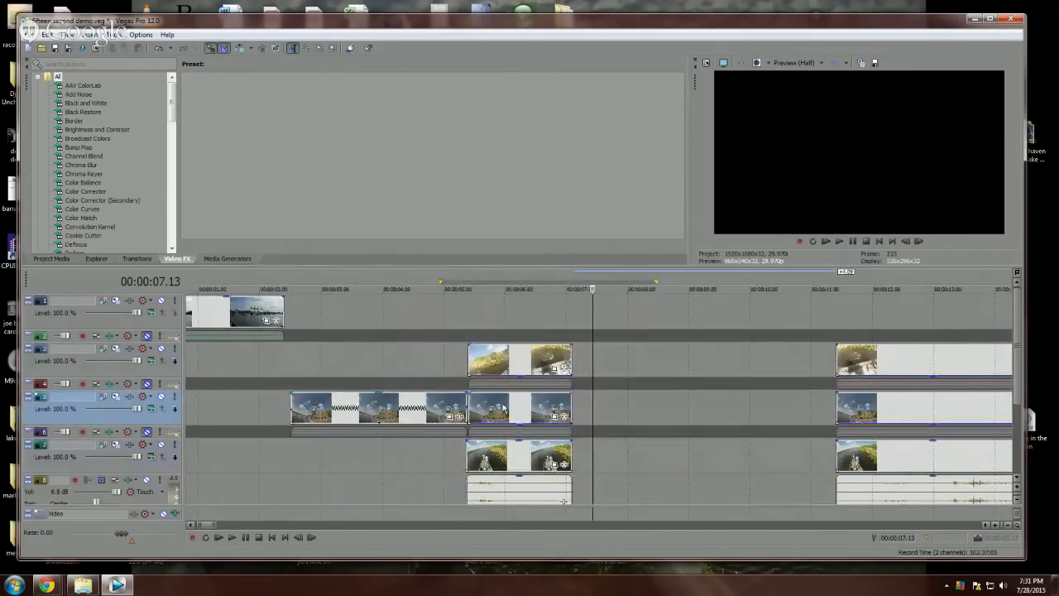
left_click(533, 407)
left_click_drag(534, 407, 473, 418)
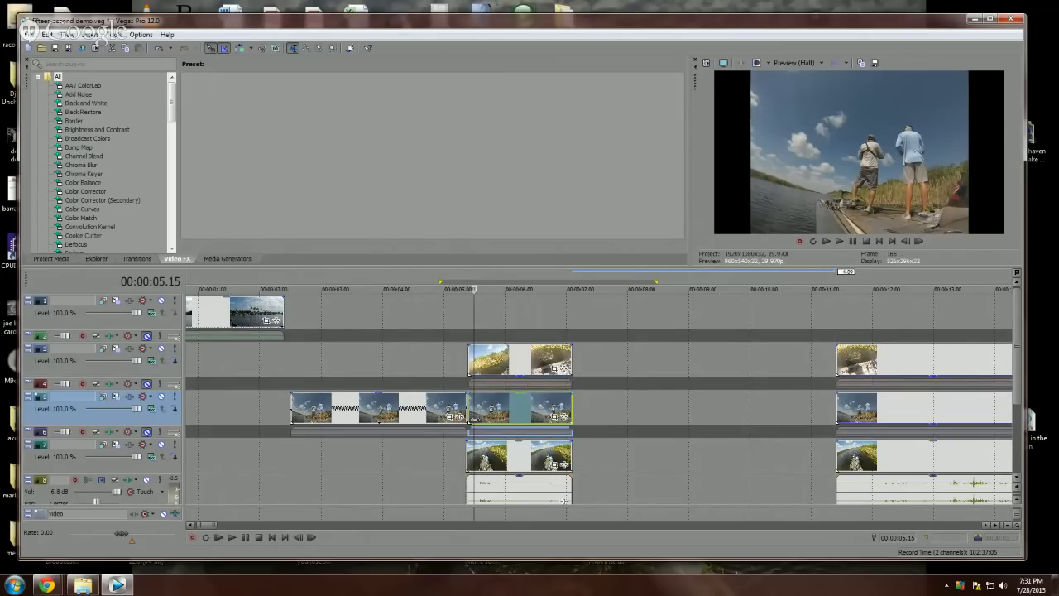
left_click_drag(472, 418, 472, 418)
key("s")
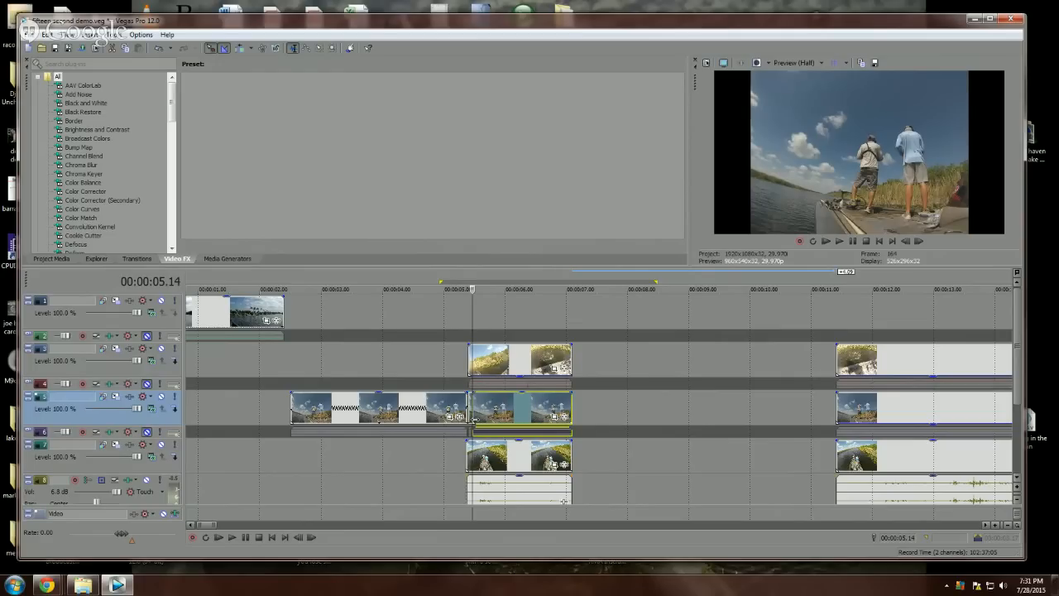
Step: Split the middle camera clip again at 00:00:06.01 and select the piece between the two cuts
key("Right")
key("Right")
key("Right")
key("Right")
key("Right")
key("Right")
key("Right")
key("Right")
key("Right")
key("Right")
key("Right")
key("Right")
key("Right")
key("Right")
key("Right")
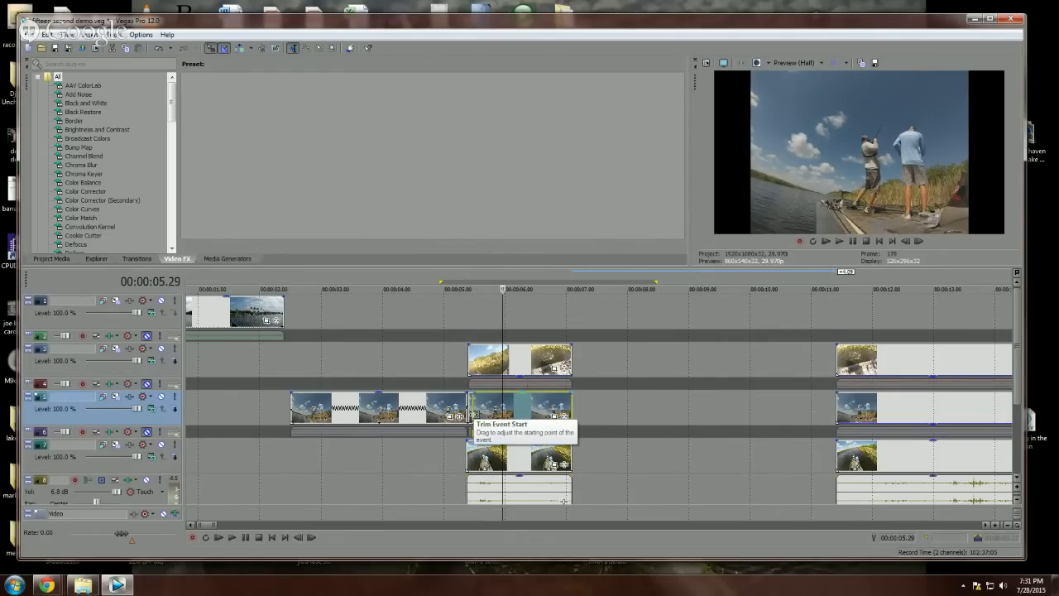
key("Right")
key("Right")
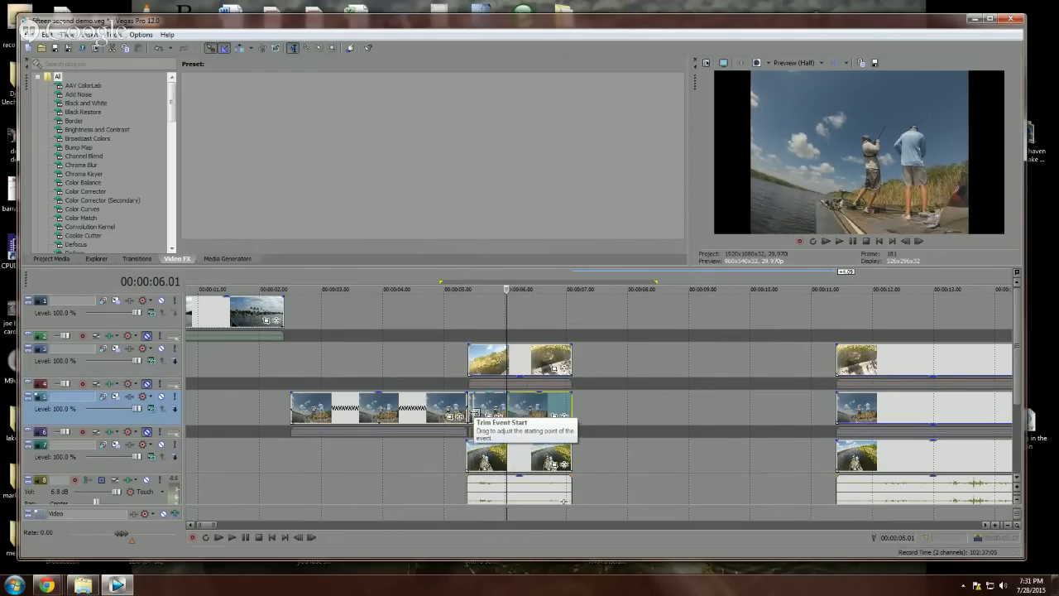
left_click(492, 409)
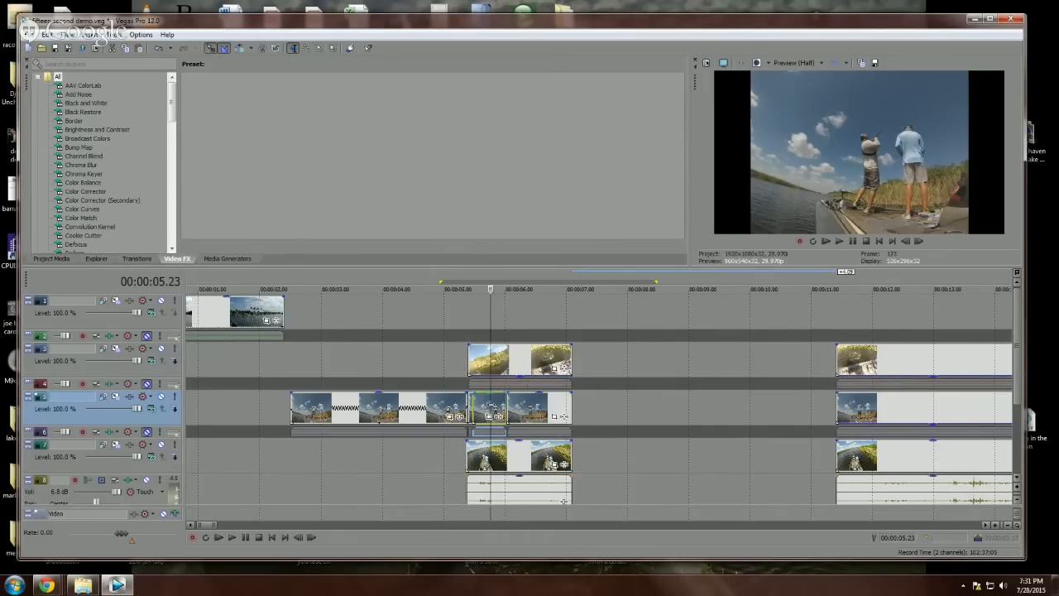
Step: Paste the copied middle-camera piece at 00:00:07.03 and time-stretch it into slow motion, ending just before 00:00:09
scroll(492, 409, "up", 4)
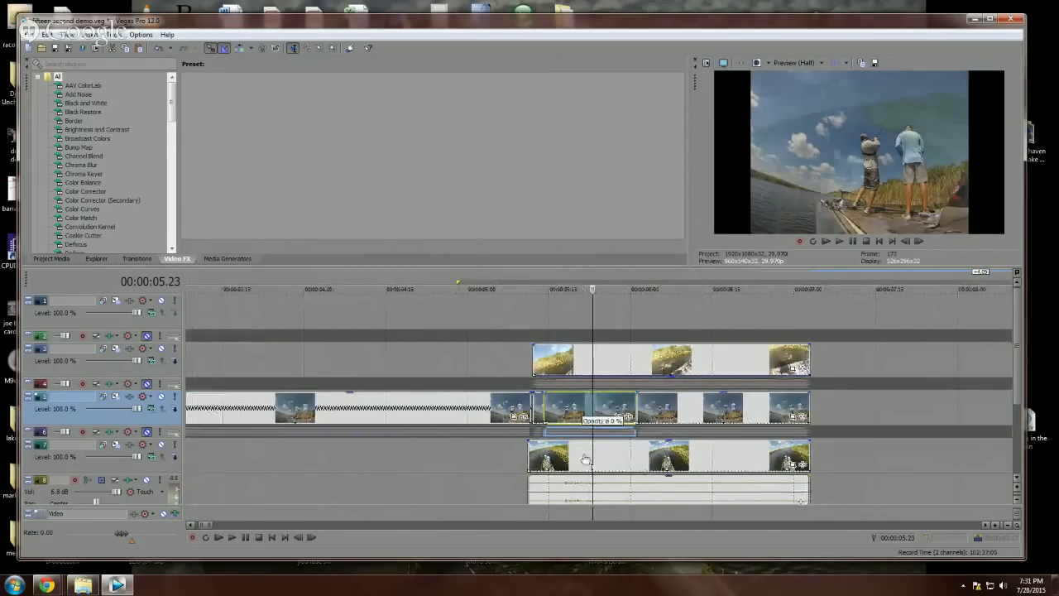
left_click(541, 408)
scroll(542, 407, "up", 3)
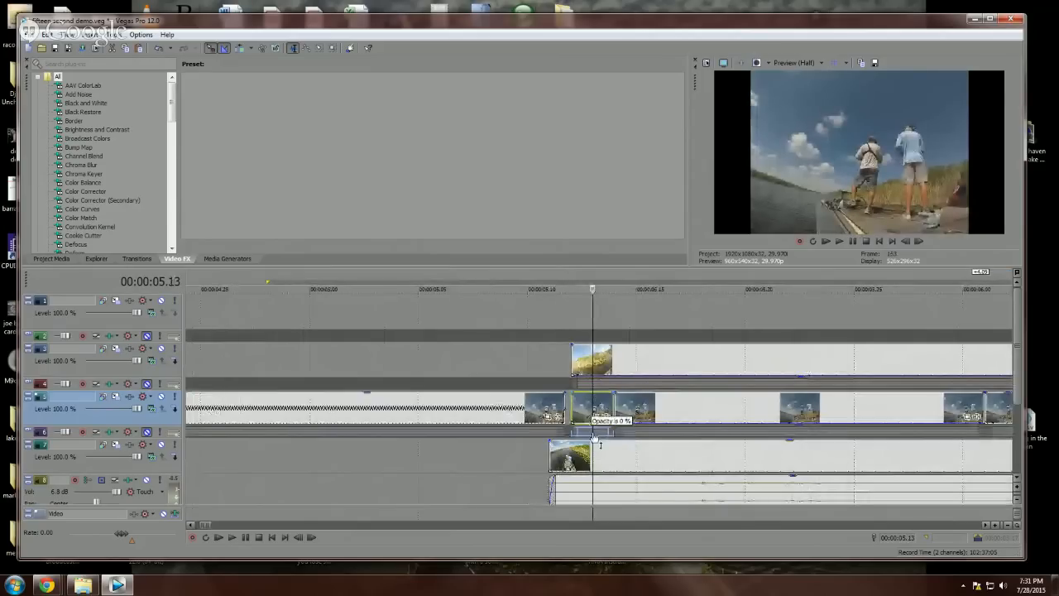
scroll(597, 406, "down", 3)
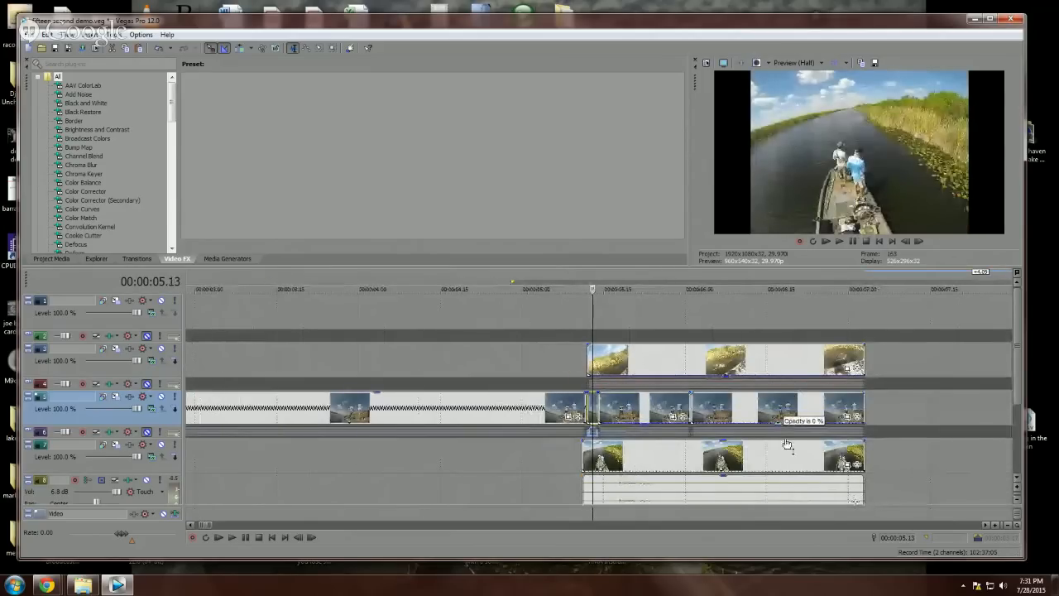
scroll(787, 414, "down", 2)
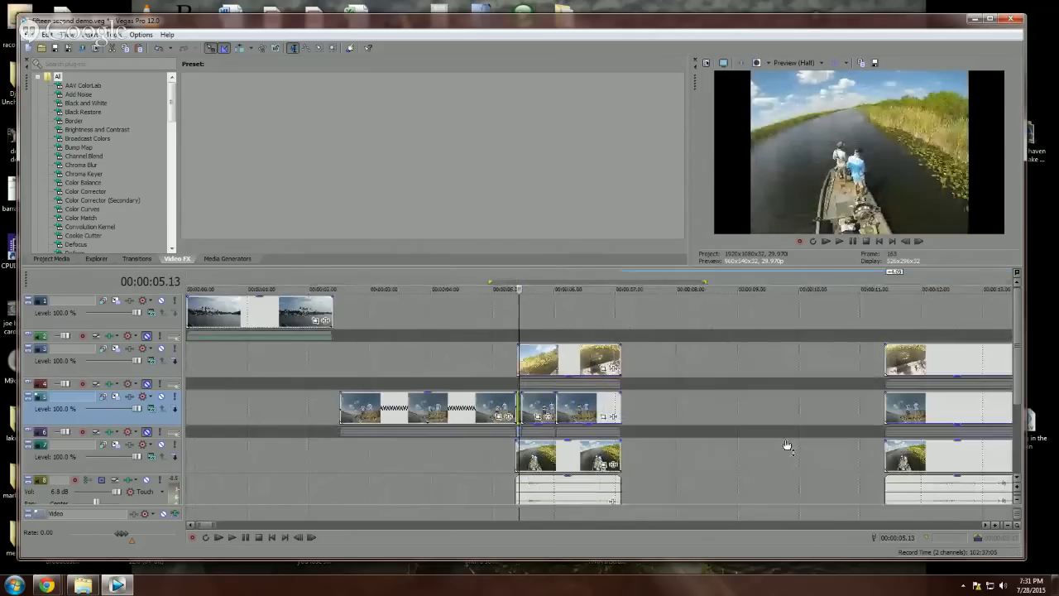
left_click(617, 409)
key("ctrl+v")
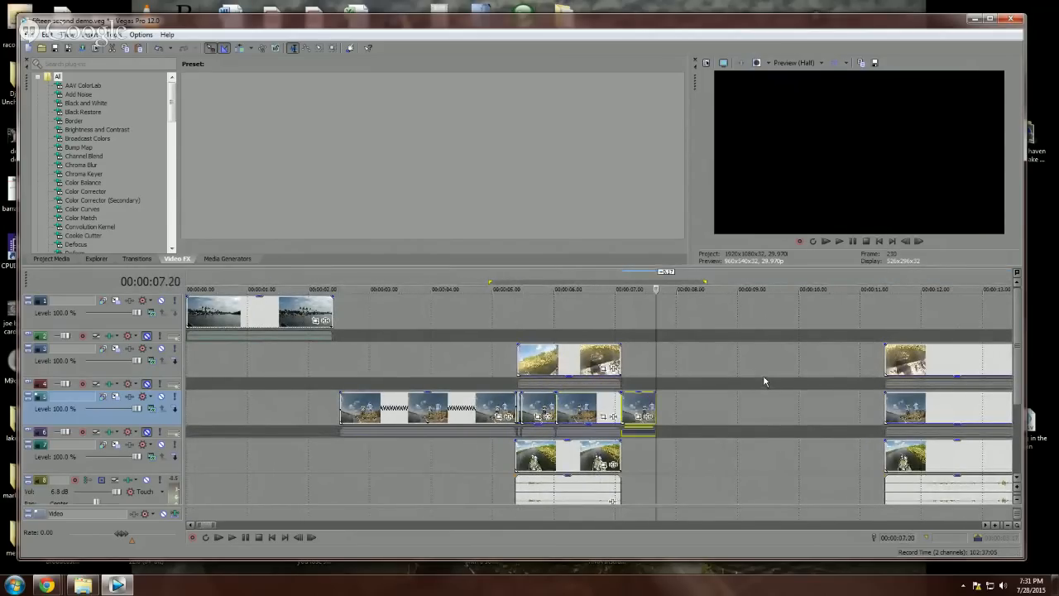
left_click(615, 330)
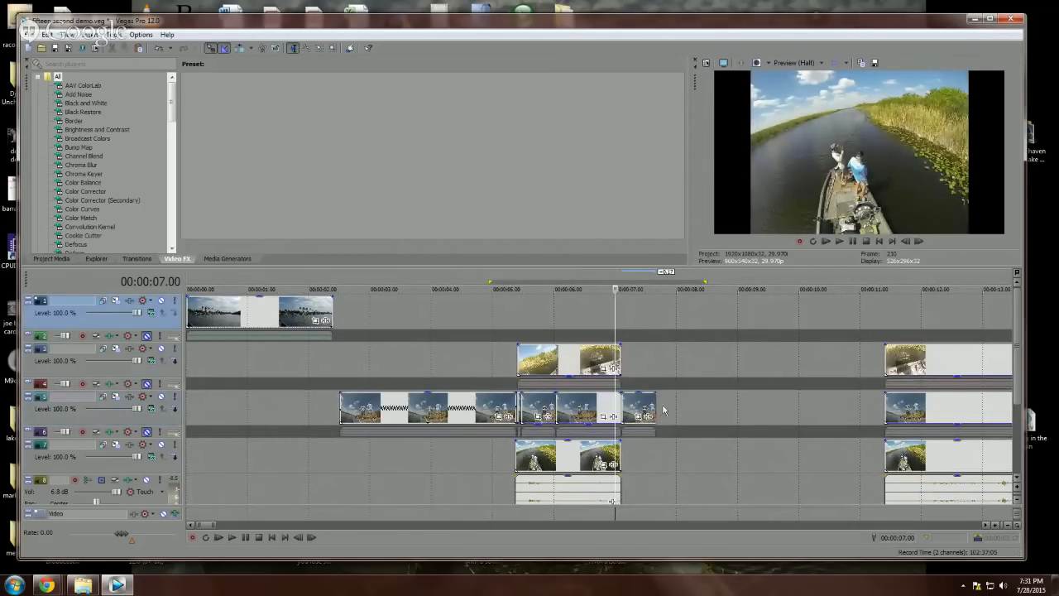
left_click_drag(656, 404, 741, 405)
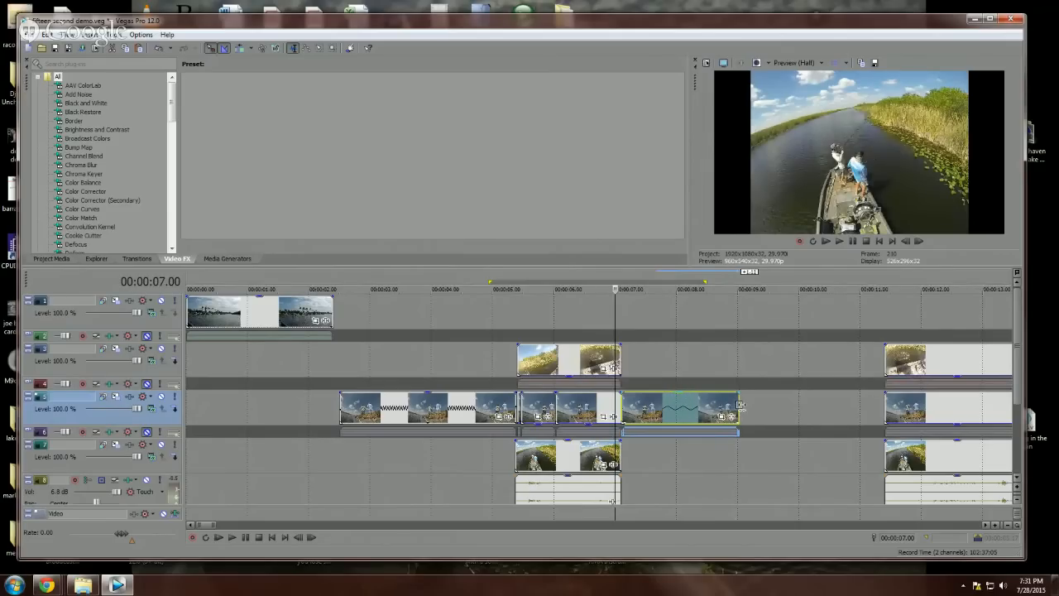
Step: Save the project and play the loop region from the start to 00:00:09.04
left_click_drag(747, 358, 187, 413)
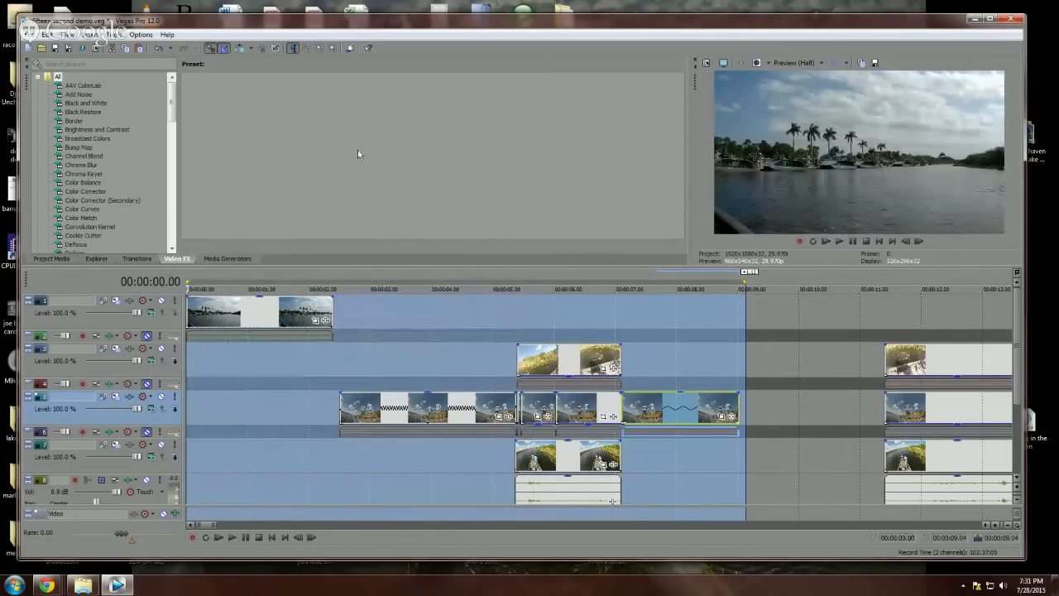
left_click(55, 47)
left_click(378, 451)
key("BackSpace")
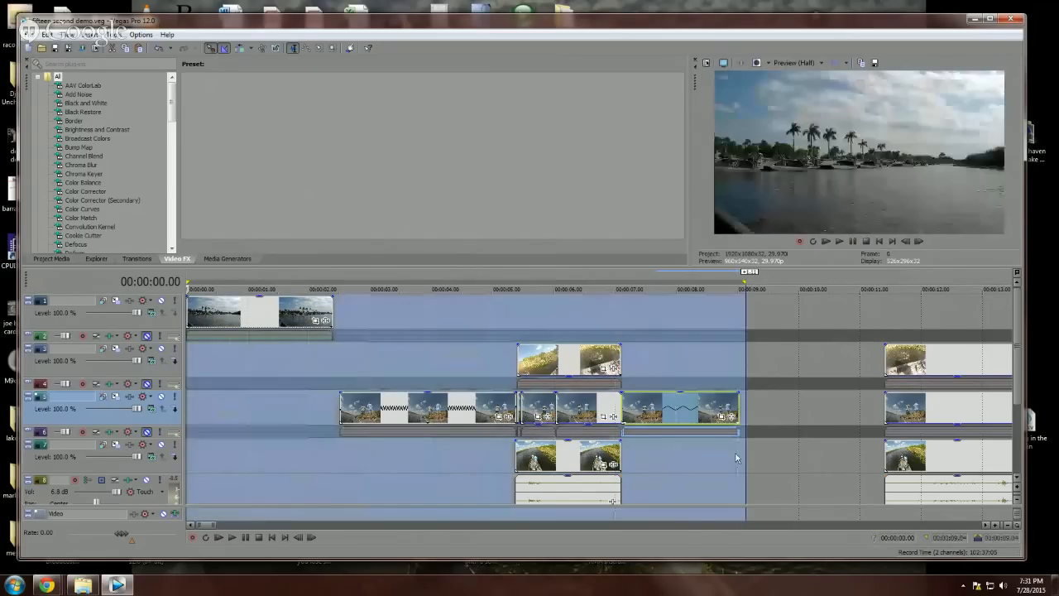
key("space")
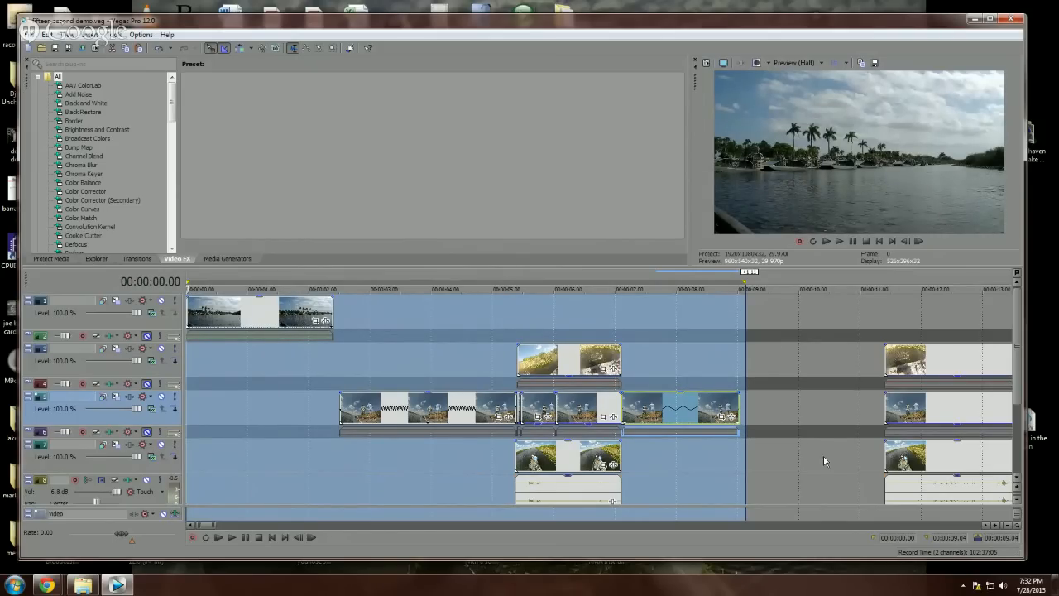
Step: Stretch the slow-motion copy on the middle camera track a little further, ending at 00:00:09.08
left_click_drag(739, 403, 752, 404)
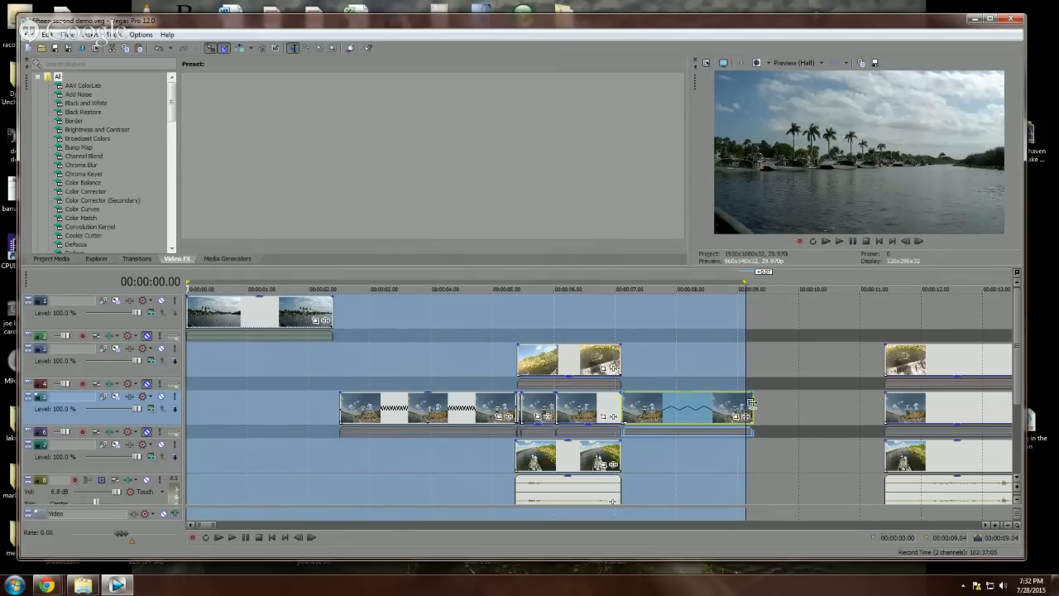
scroll(655, 405, "down", 2)
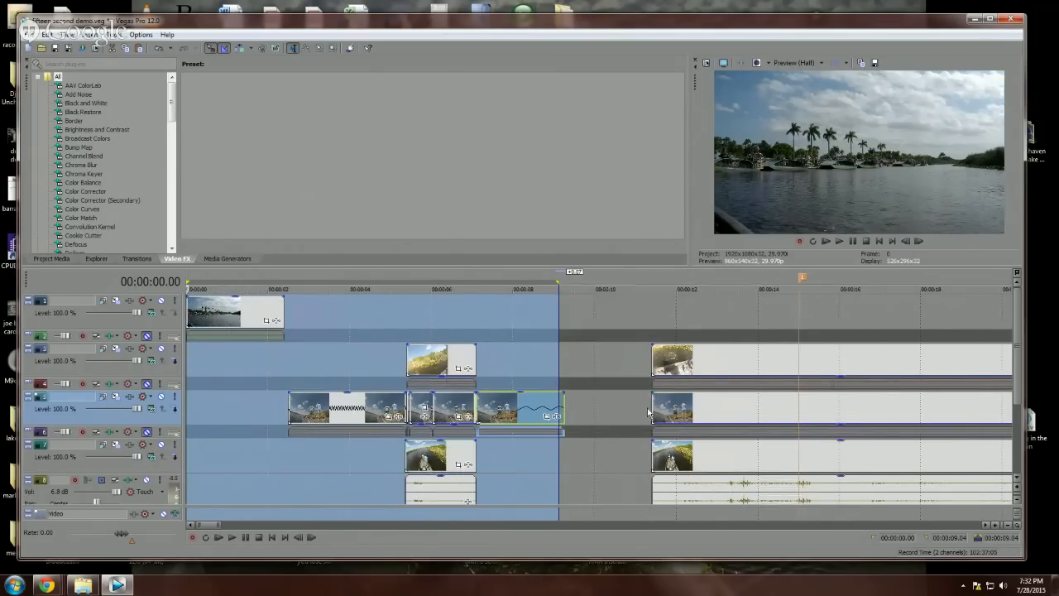
scroll(650, 411, "down", 1)
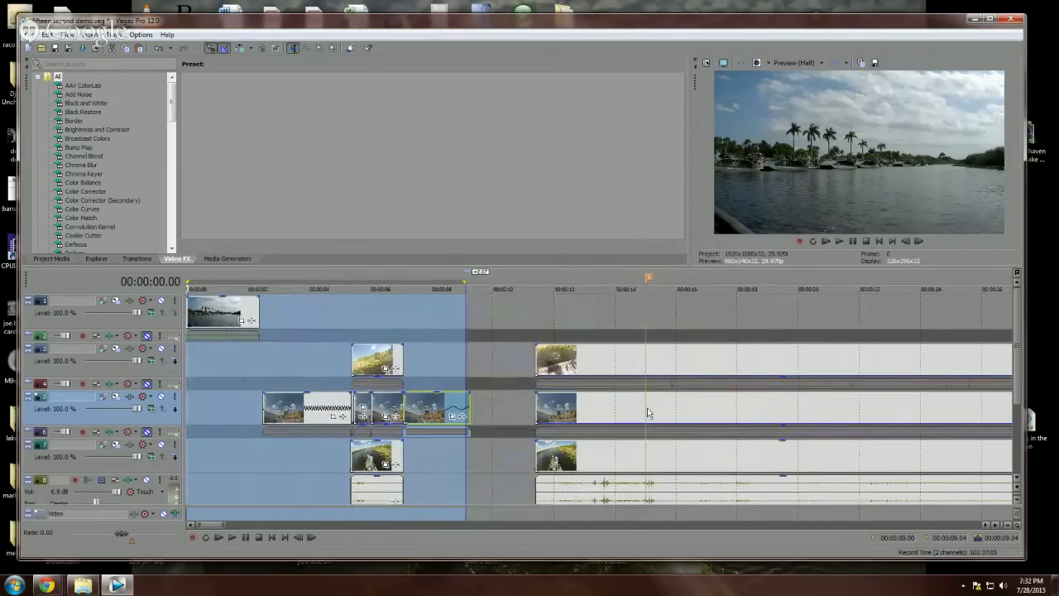
left_click(472, 360)
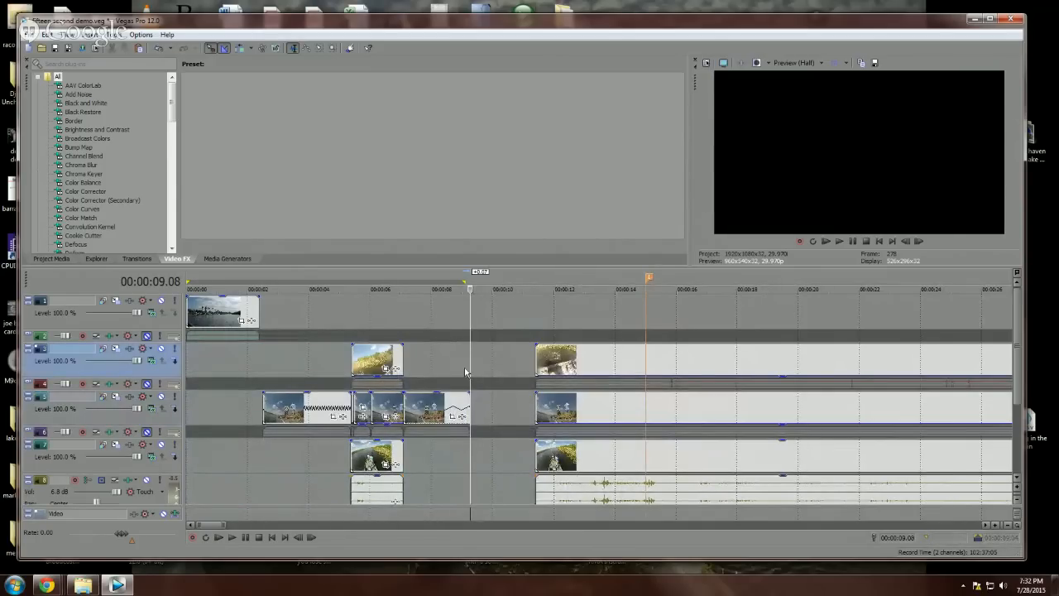
left_click(404, 366)
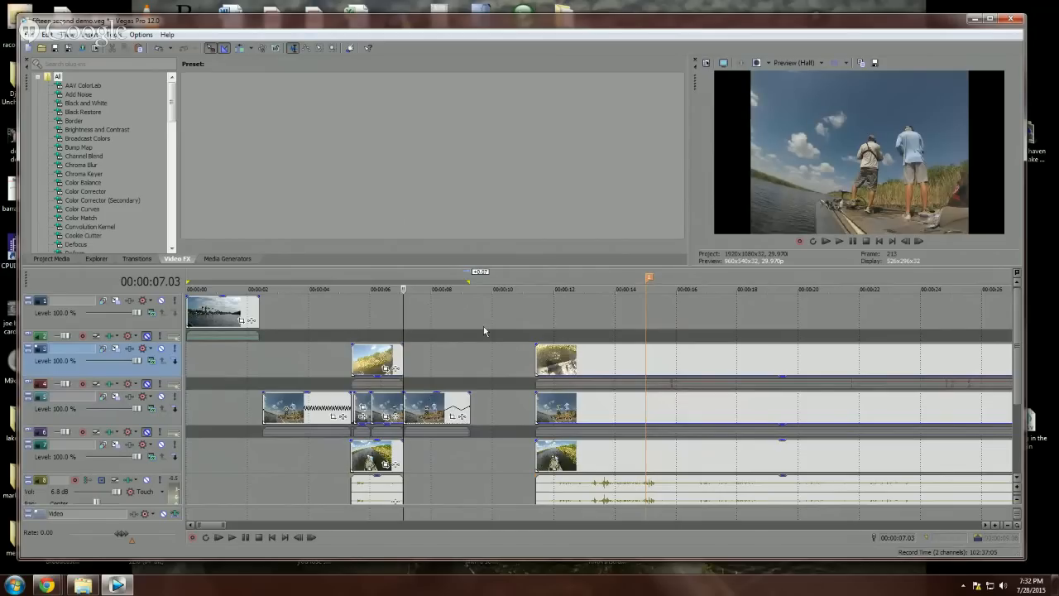
Step: Play the sequence from the start and delete the slow-motion copy that begins at 00:00:07.03
key("BackSpace")
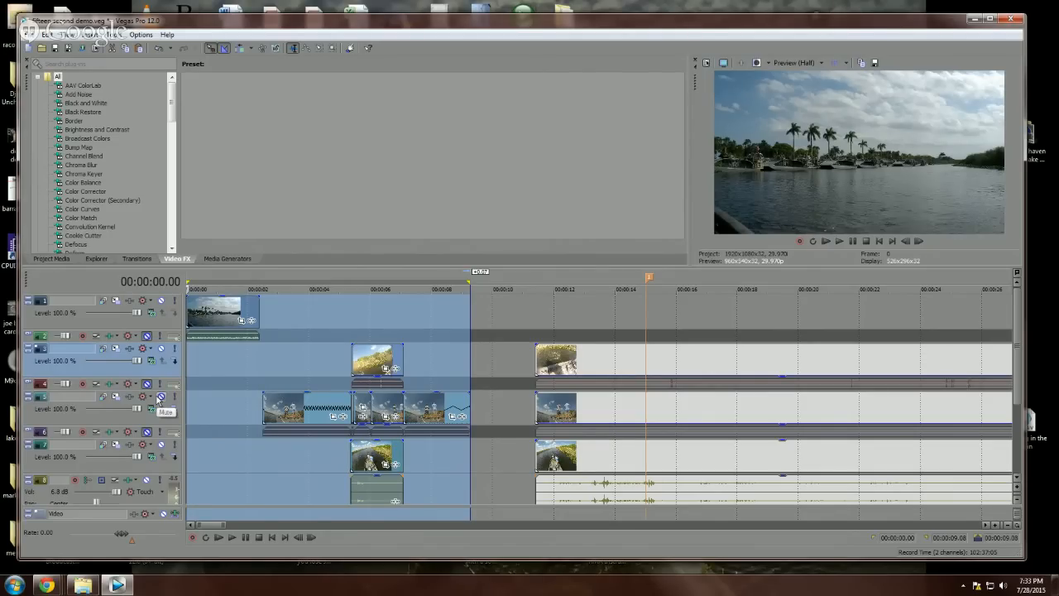
key("space")
left_click(436, 405)
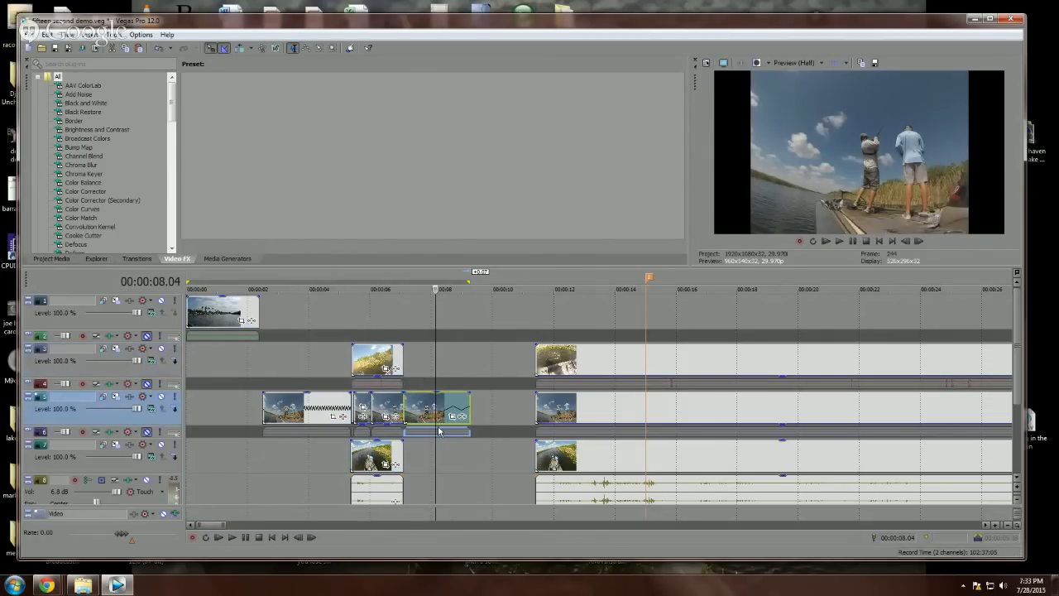
key("Delete")
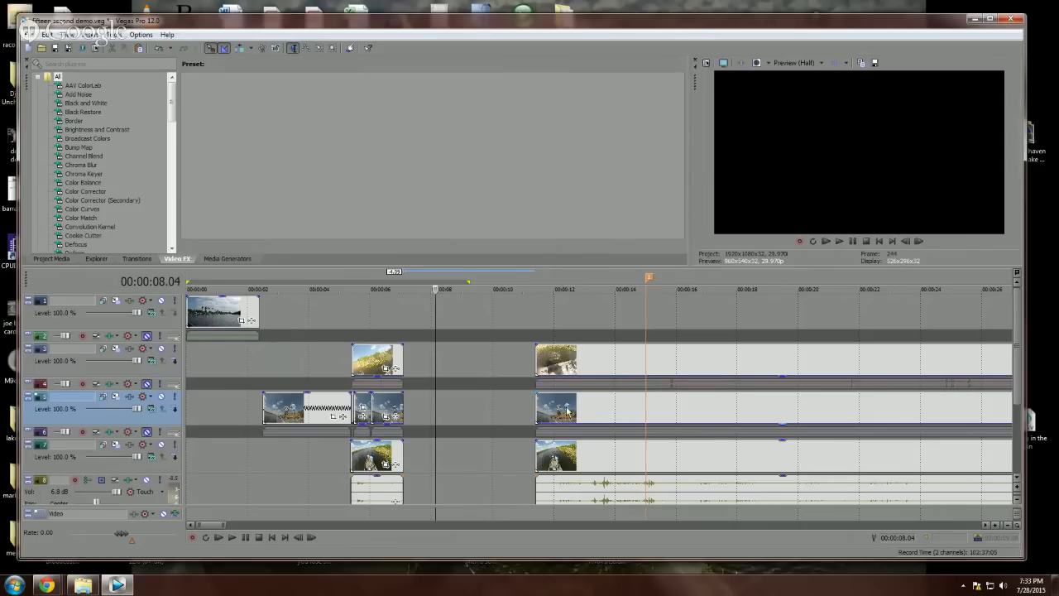
Step: Review the upper camera clip's long remainder between about 00:00:15 and 00:00:17 to locate the fish action
left_click(481, 373)
scroll(481, 372, "down", 3)
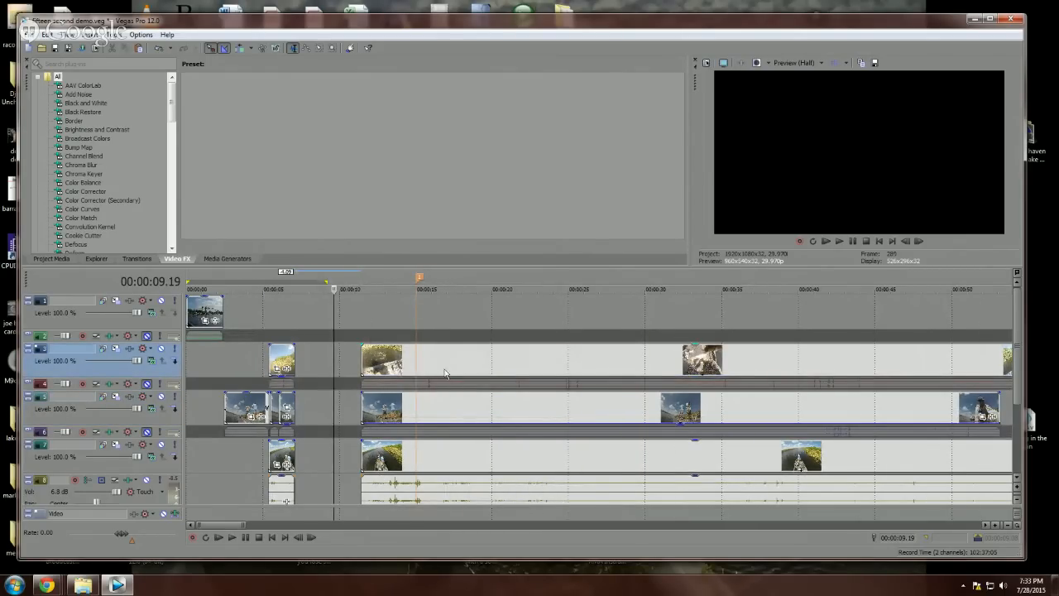
left_click(458, 370)
left_click(449, 365)
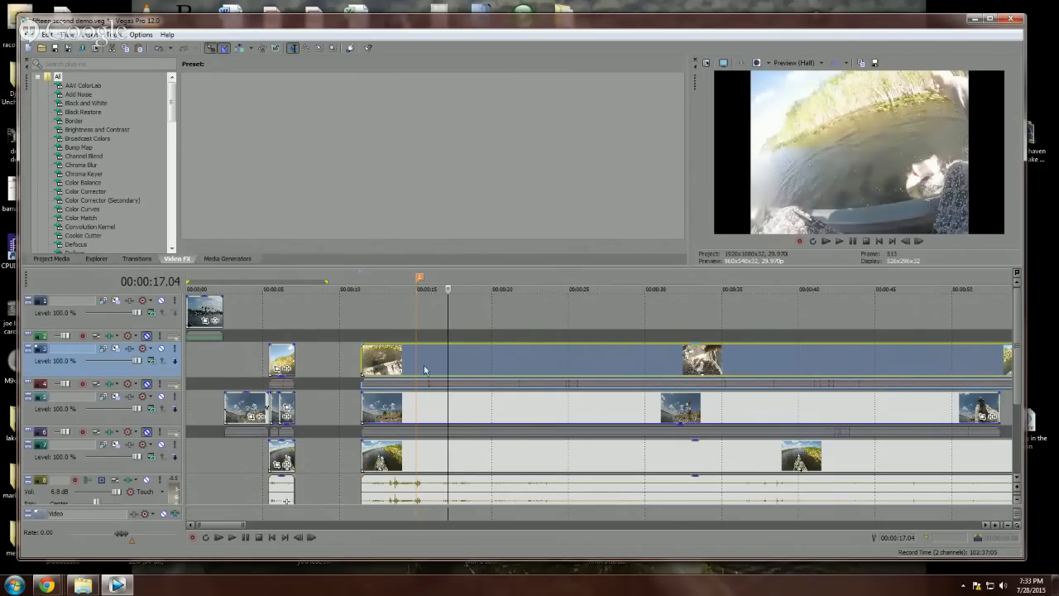
left_click(451, 365)
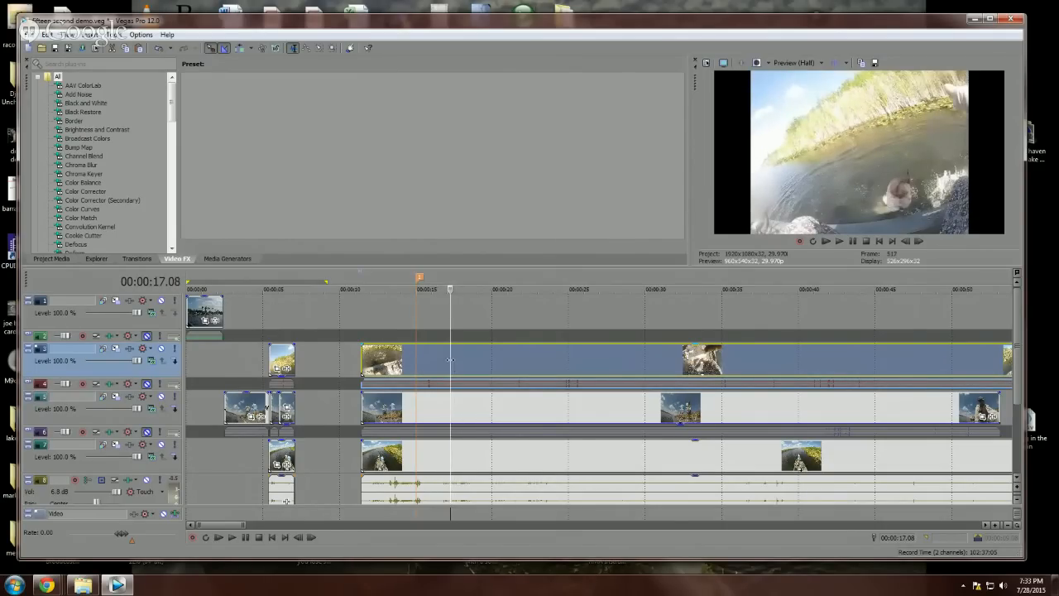
scroll(449, 357, "up", 4)
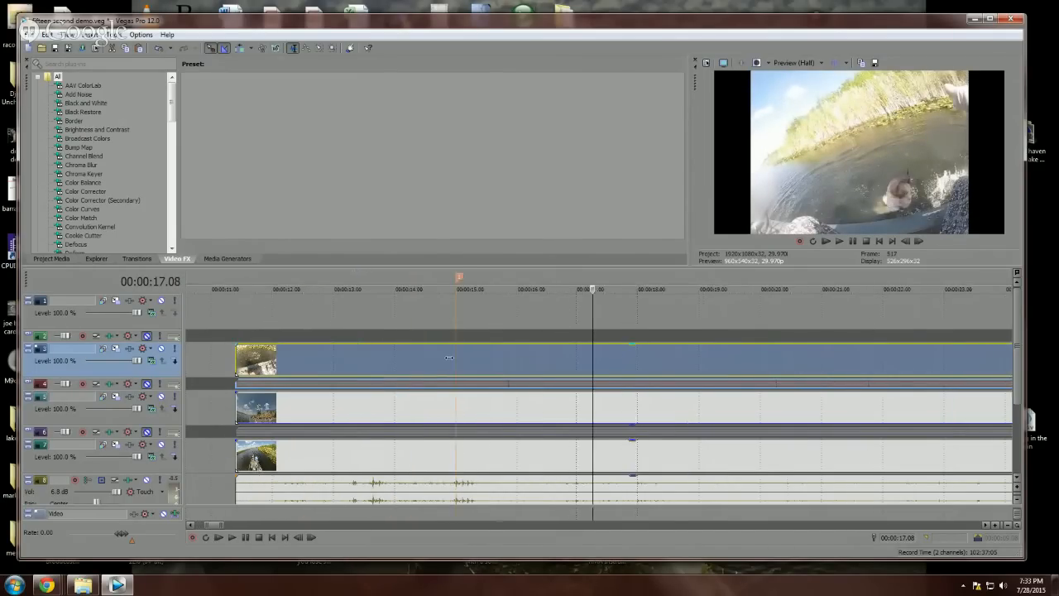
left_click(506, 364)
key("space")
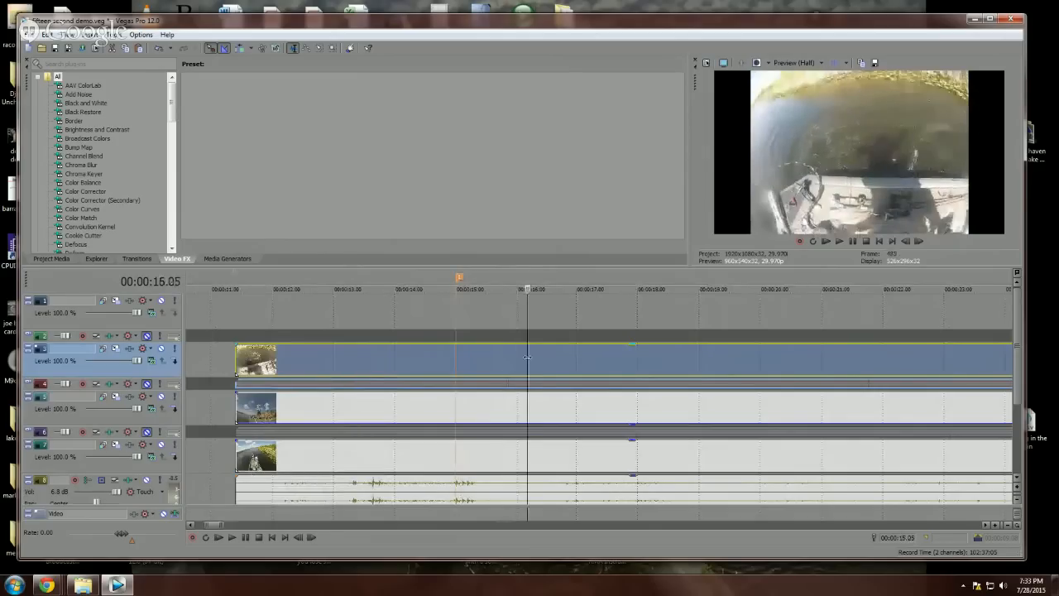
Step: Examine the opening of the upper camera clip's remainder frame by frame, between 00:00:11.11 and 00:00:13.00, for a cut point
left_click_drag(562, 360, 316, 367)
key("Left")
key("Left")
key("Left")
key("Left")
key("Left")
key("Left")
key("Left")
key("Left")
key("Left")
key("Left")
key("Left")
key("Left")
key("Left")
key("Left")
key("Left")
key("Left")
key("Left")
key("Left")
key("Left")
key("Left")
key("Left")
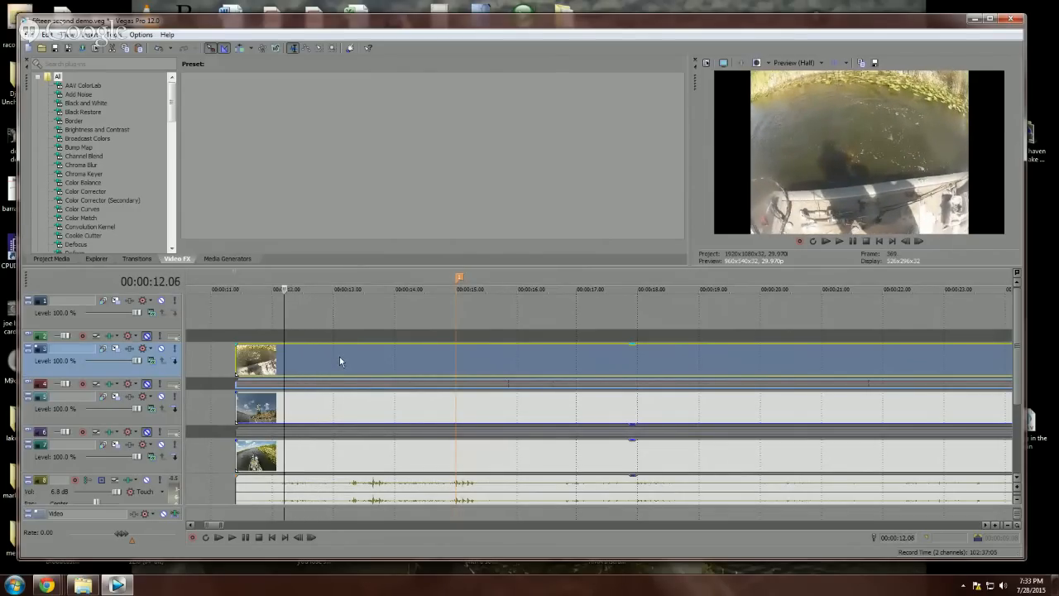
key("Left")
key("Left")
key("Left")
key("Left")
key("Left")
key("Left")
key("Left")
key("Left")
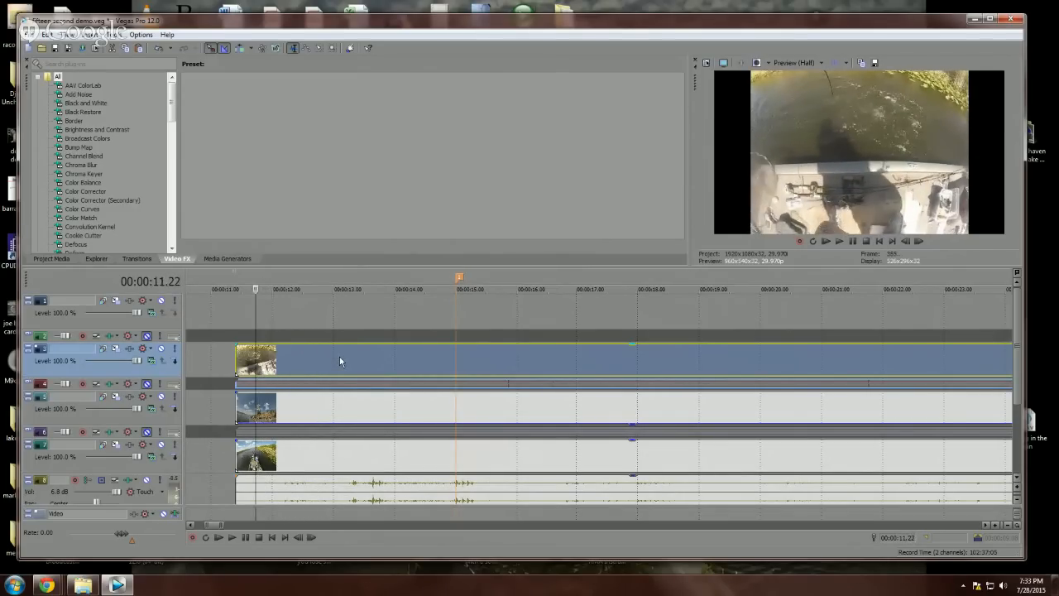
key("Left")
key("Left")
key("Left")
key("Left")
key("Left")
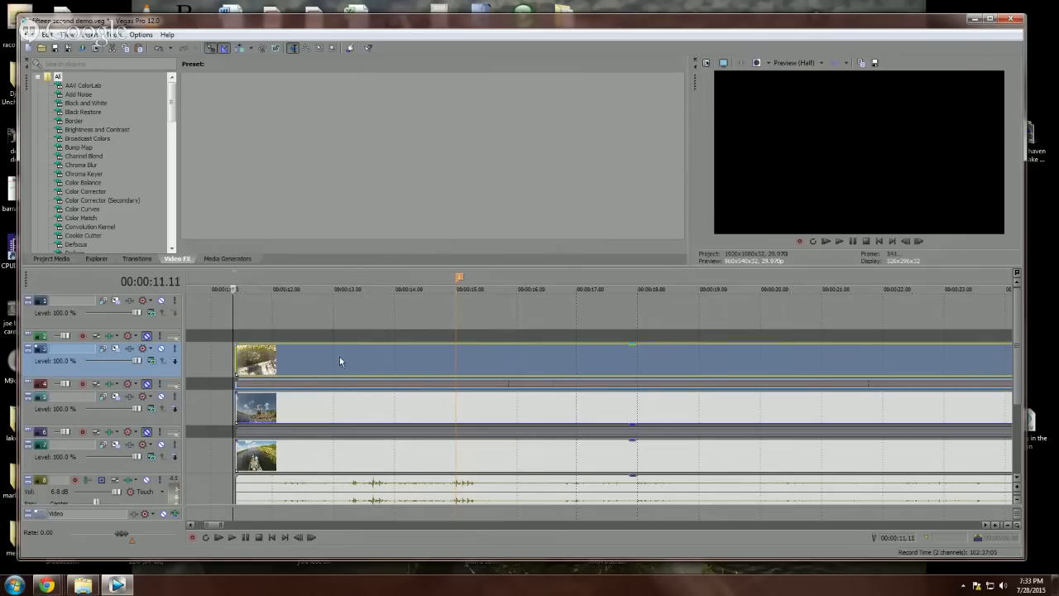
key("Right")
key("Right")
key("Right")
key("Right")
key("Right")
key("Right")
key("Right")
key("Right")
key("Right")
key("Right")
key("Right")
key("Right")
key("Right")
key("Right")
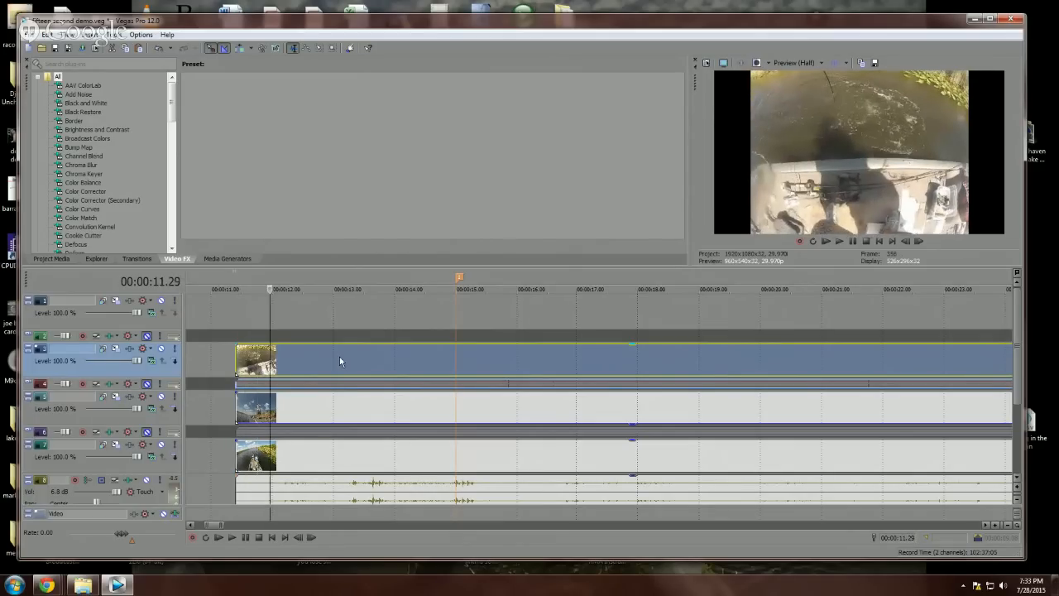
key("Right")
key("Right")
key("Right")
key("Right")
key("Right")
key("Right")
key("Right")
key("Right")
key("Right")
key("Right")
key("Right")
key("Right")
key("Right")
key("Right")
key("Right")
key("Right")
key("Right")
key("Right")
key("Right")
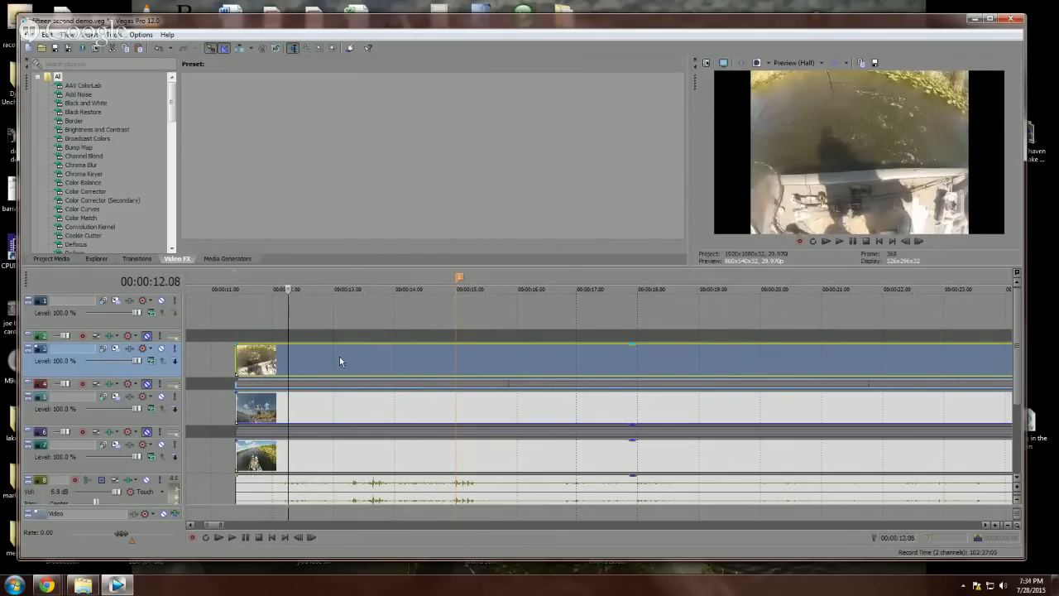
key("Right")
key("Right")
key("Right")
key("Right")
key("Right")
key("Right")
key("Right")
key("Right")
key("Right")
key("Right")
key("Right")
key("Right")
key("Right")
key("Right")
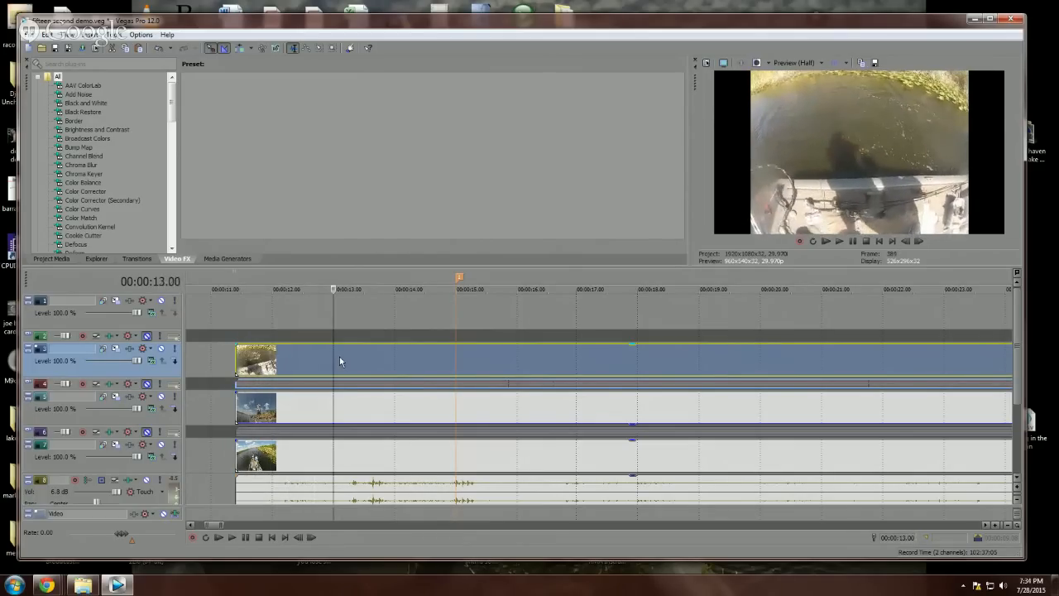
key("Left")
key("Left")
key("Left")
key("Left")
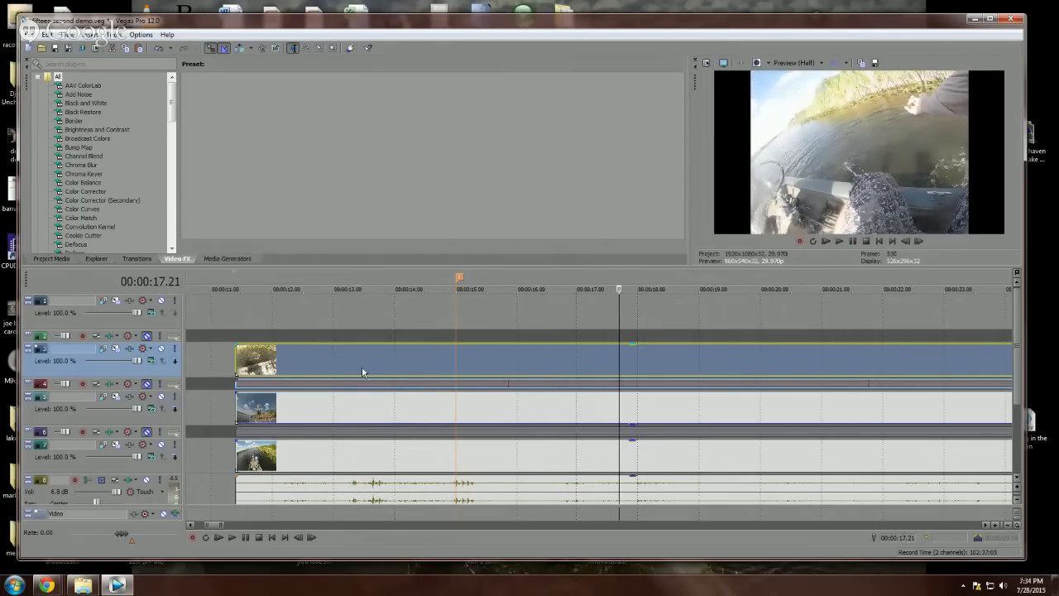
Step: Split the upper camera clip's remainder at 00:00:12.24
left_click(329, 365)
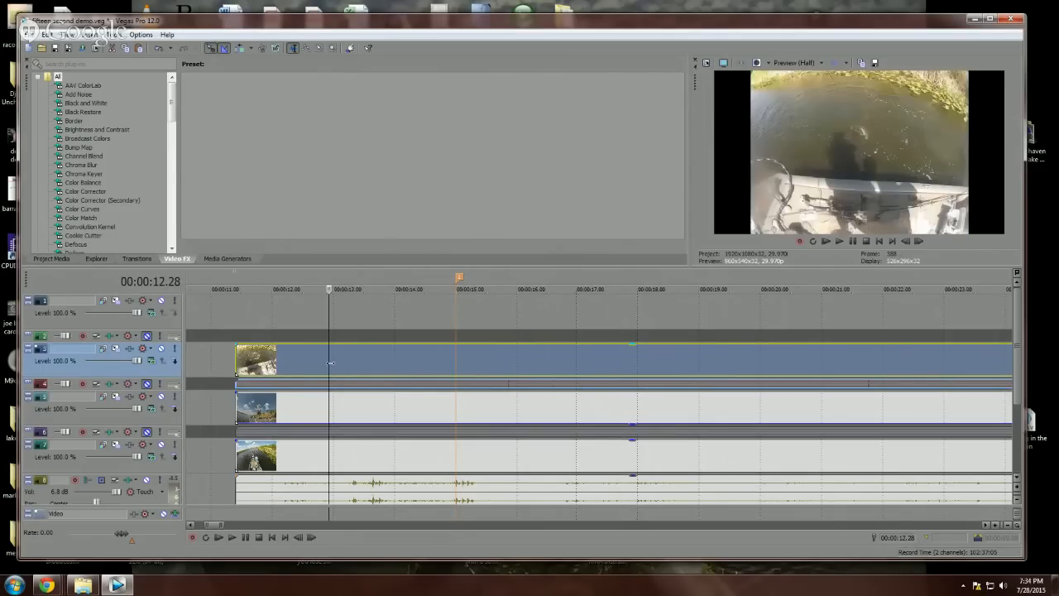
left_click(354, 370)
left_click_drag(353, 370, 321, 375)
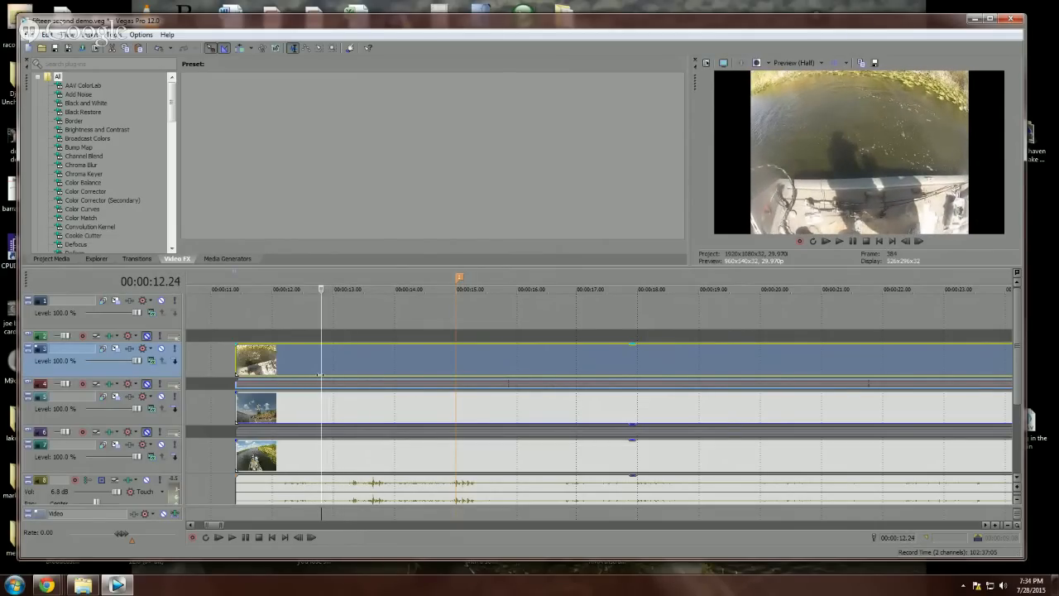
key("s")
Step: Split the upper camera clip again at 00:00:15.26 and select the piece between the two cuts
left_click(359, 362)
left_click_drag(359, 362, 508, 420)
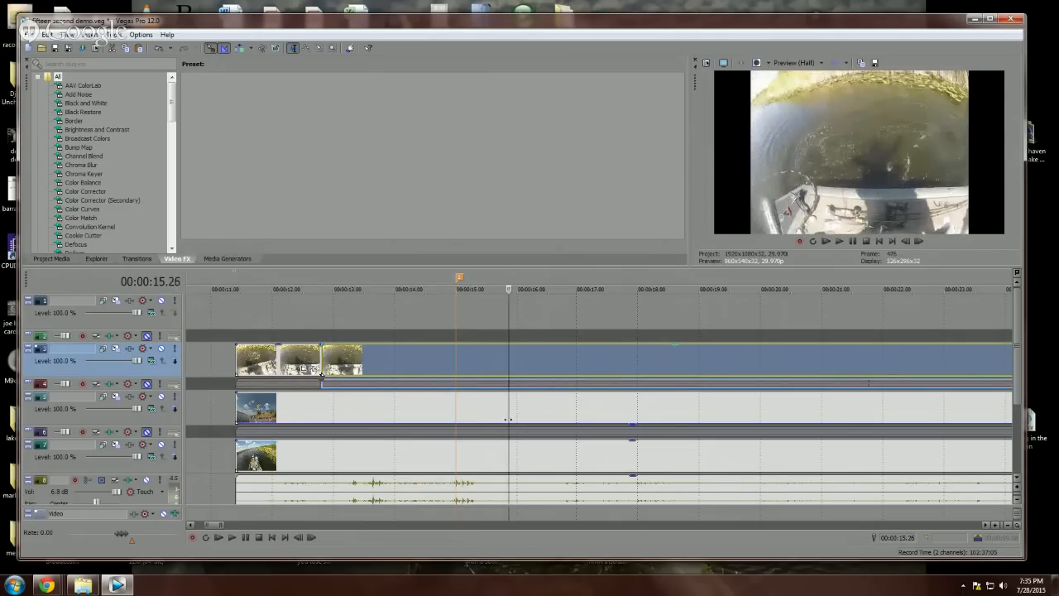
key("s")
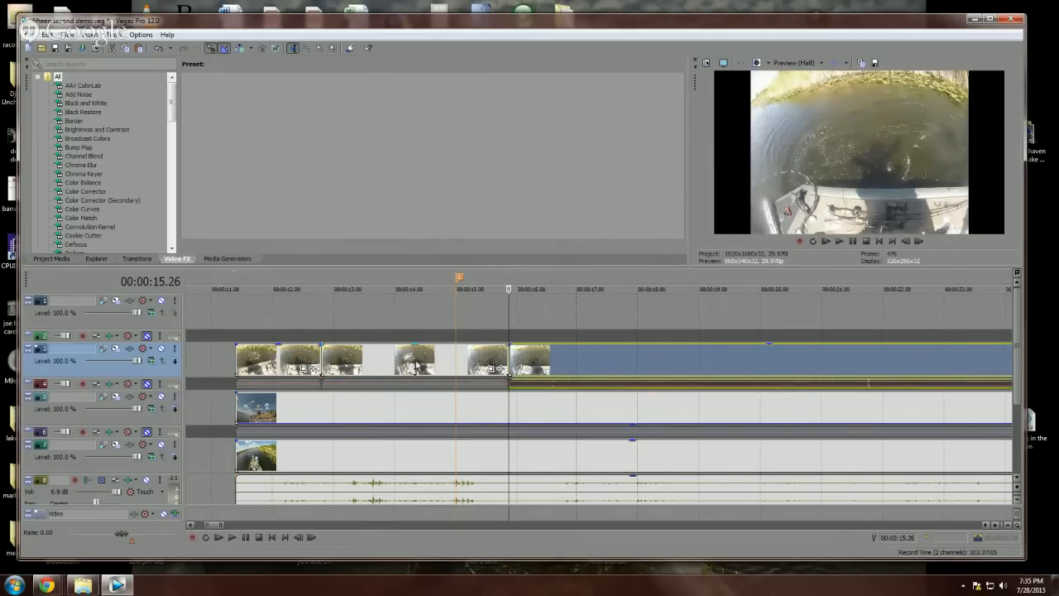
scroll(416, 365, "down", 5)
left_click(476, 365)
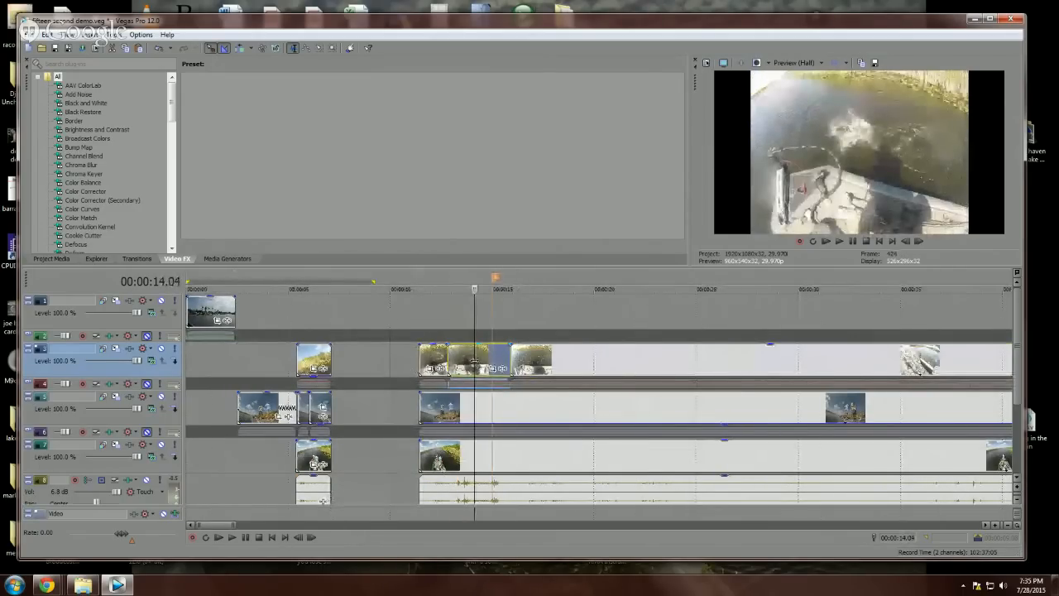
Step: Paste a copy of the piece between the two cuts onto the upper camera track at 00:00:07.03, directly after the existing short shot
left_click(335, 367)
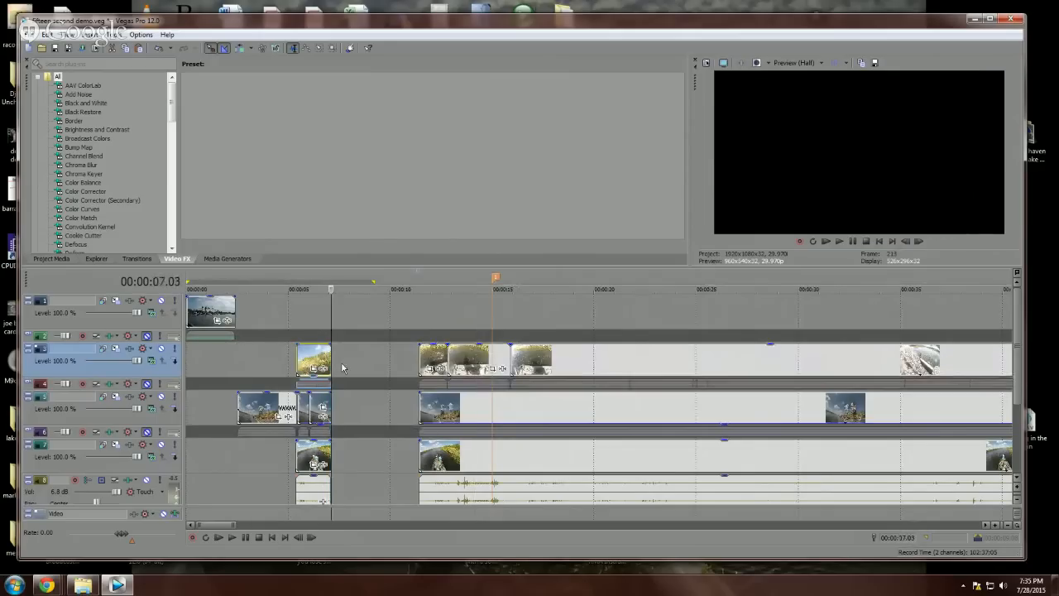
key("ctrl+v")
scroll(373, 366, "up", 3)
scroll(699, 386, "up", 2)
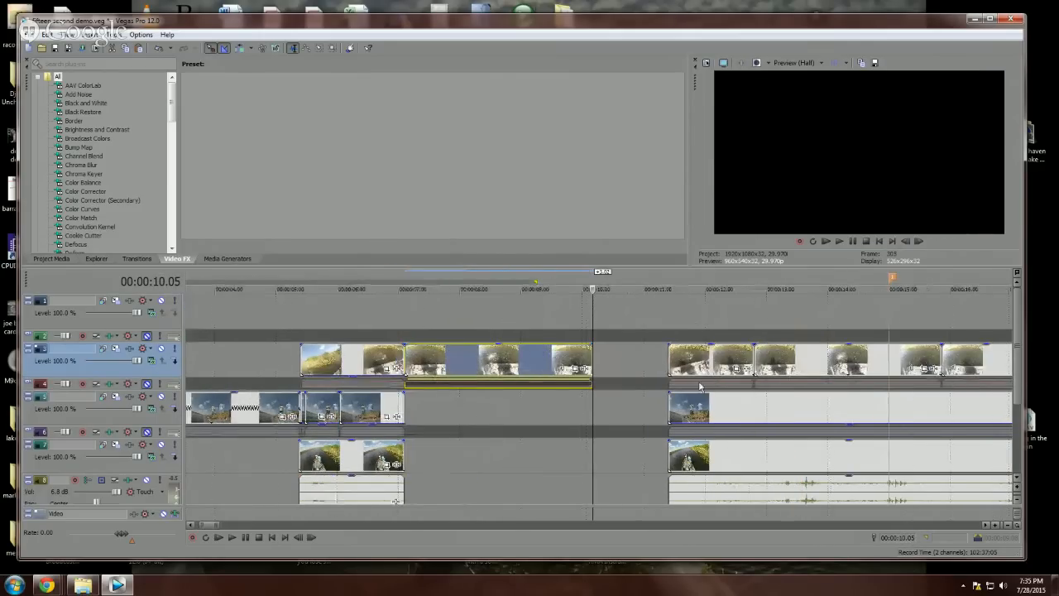
Step: Turn on Auto Ripple and shift the remaining source clips of all cameras later, to start at about 00:00:17
scroll(567, 356, "down", 3)
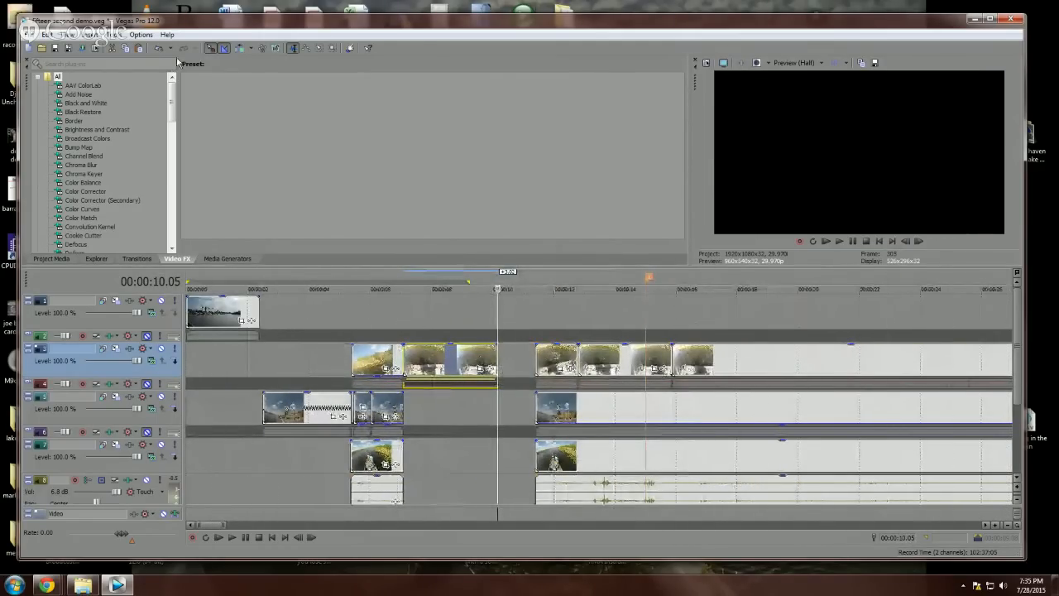
left_click(241, 50)
left_click_drag(583, 364, 762, 364)
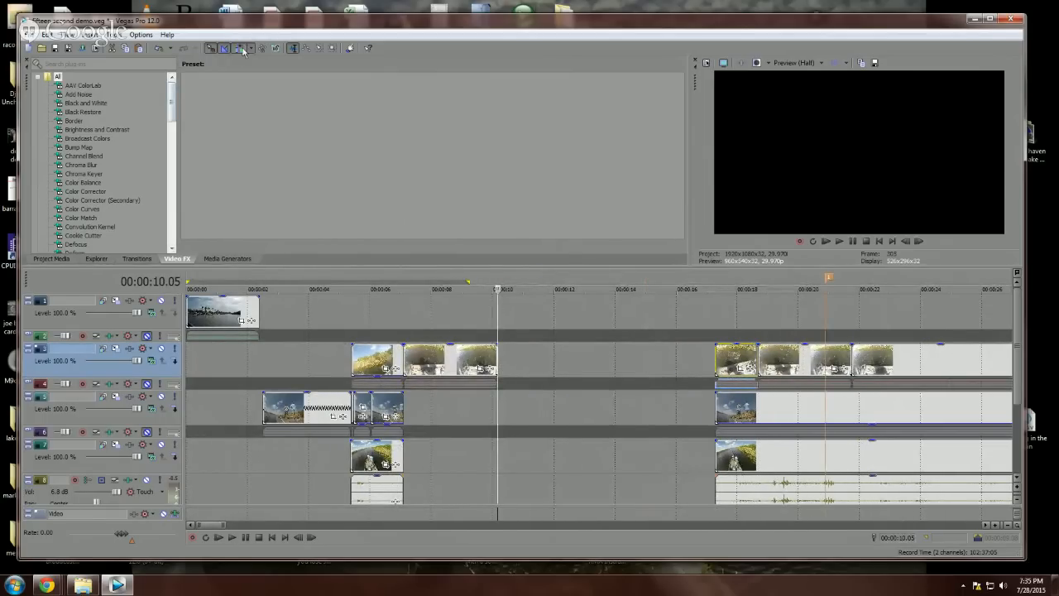
left_click(447, 321)
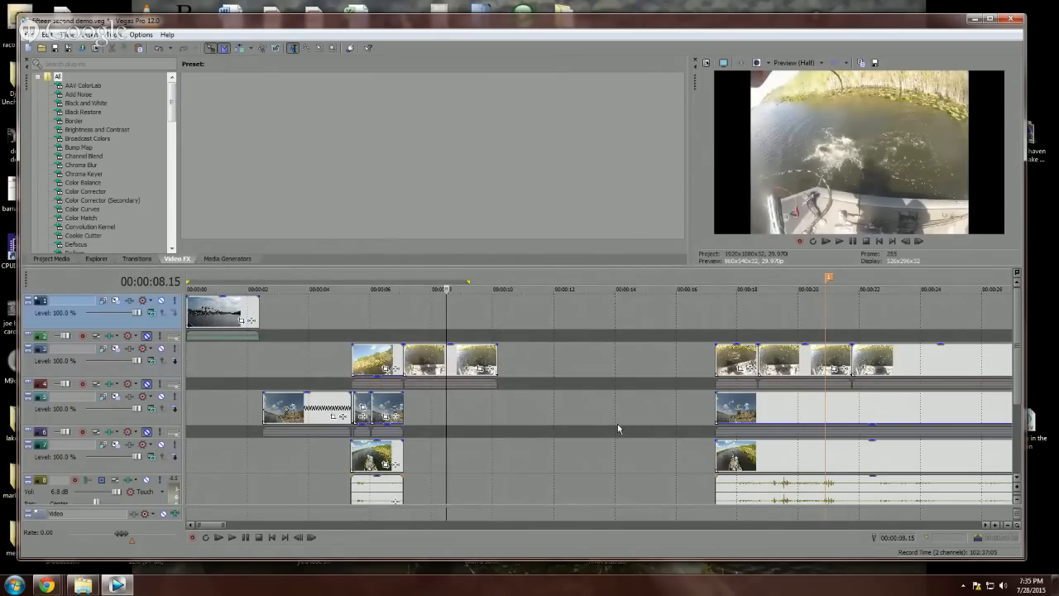
Step: Move the lower camera's long clip with its audio back to 00:00:07.03, directly behind its first short piece
scroll(1022, 383, "down", 2)
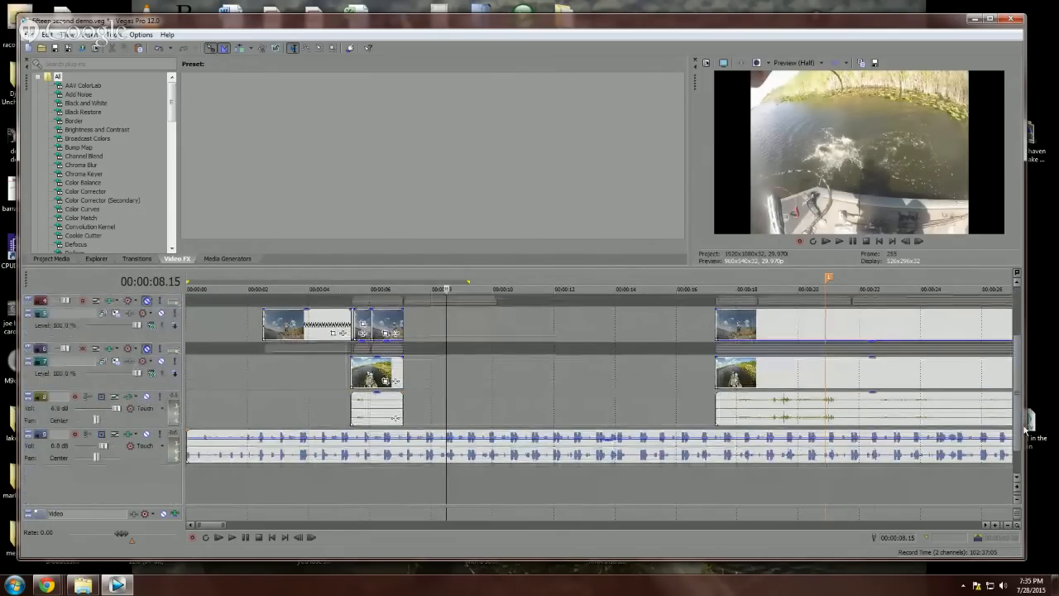
left_click_drag(854, 377, 545, 389)
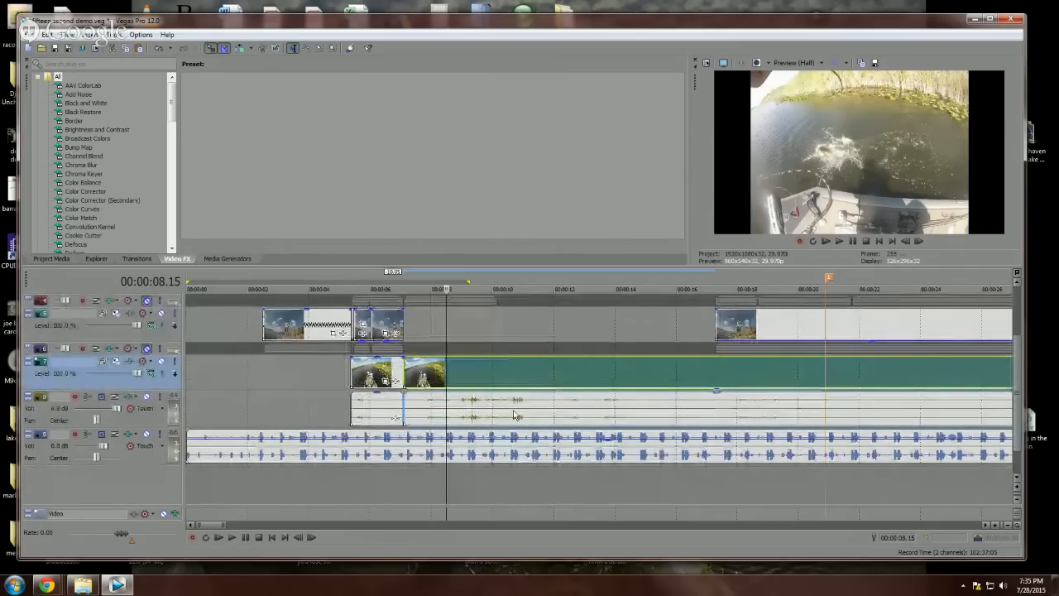
scroll(470, 399, "up", 1)
left_click(600, 345)
scroll(599, 345, "up", 2)
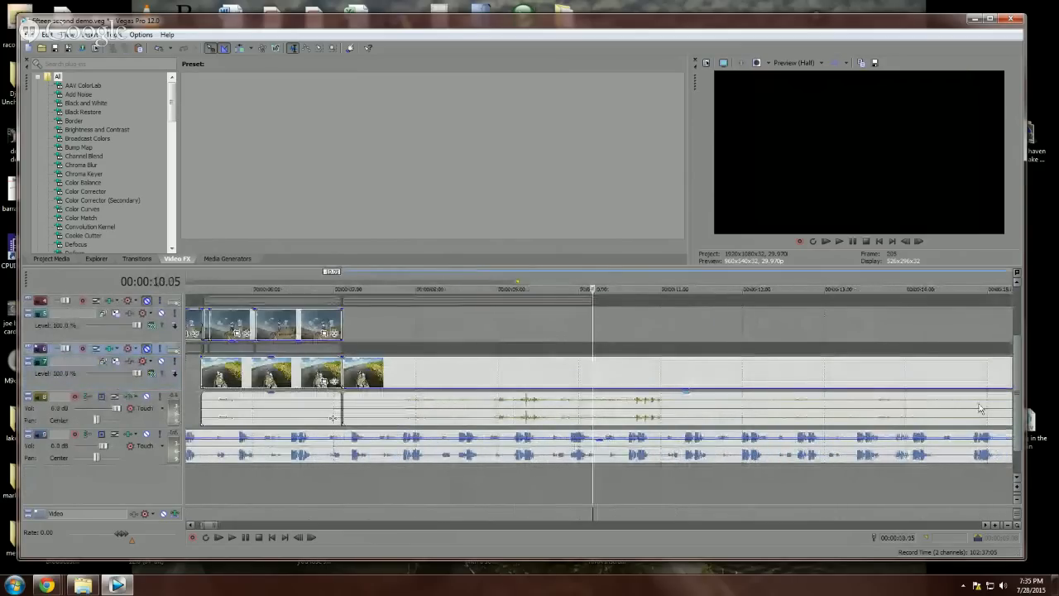
Step: Set a playback region from 00:00:00.00 to about 00:00:10.12 and play the edit through the pasted fish shot
left_click_drag(1016, 399, 1016, 348)
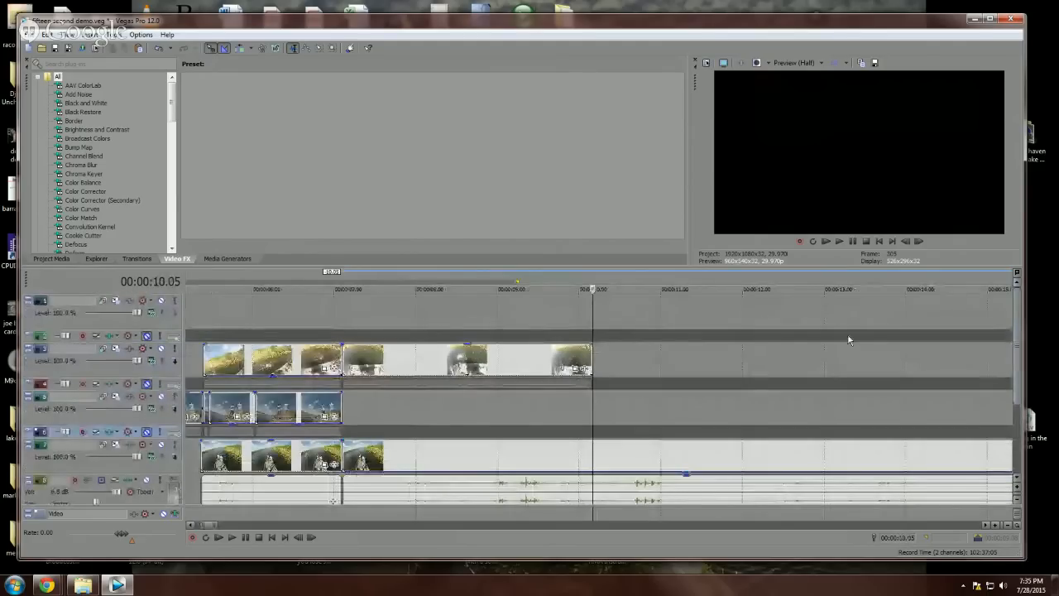
left_click_drag(647, 334, 23, 359)
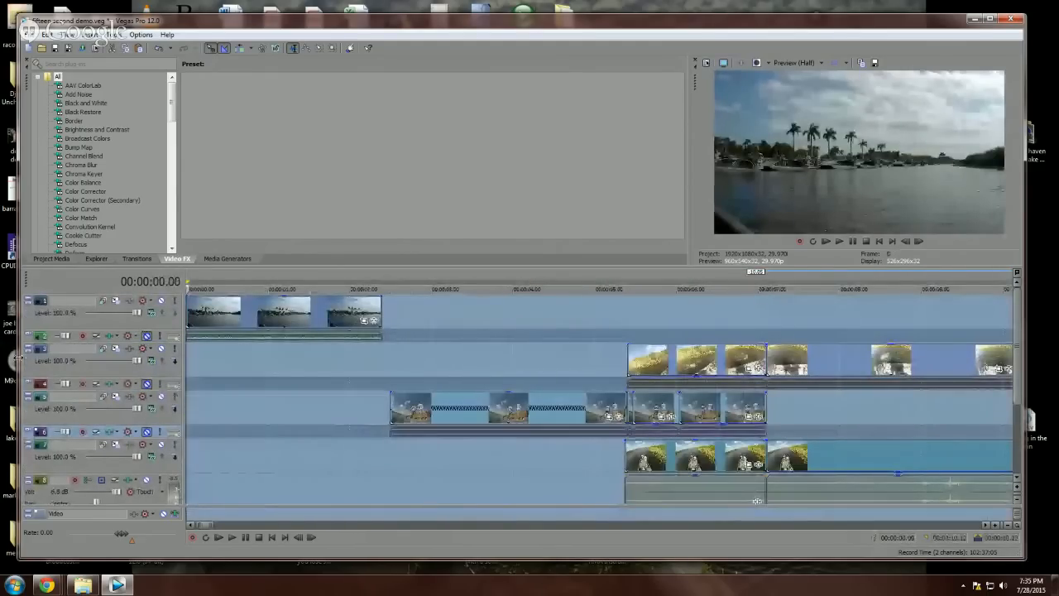
key("space")
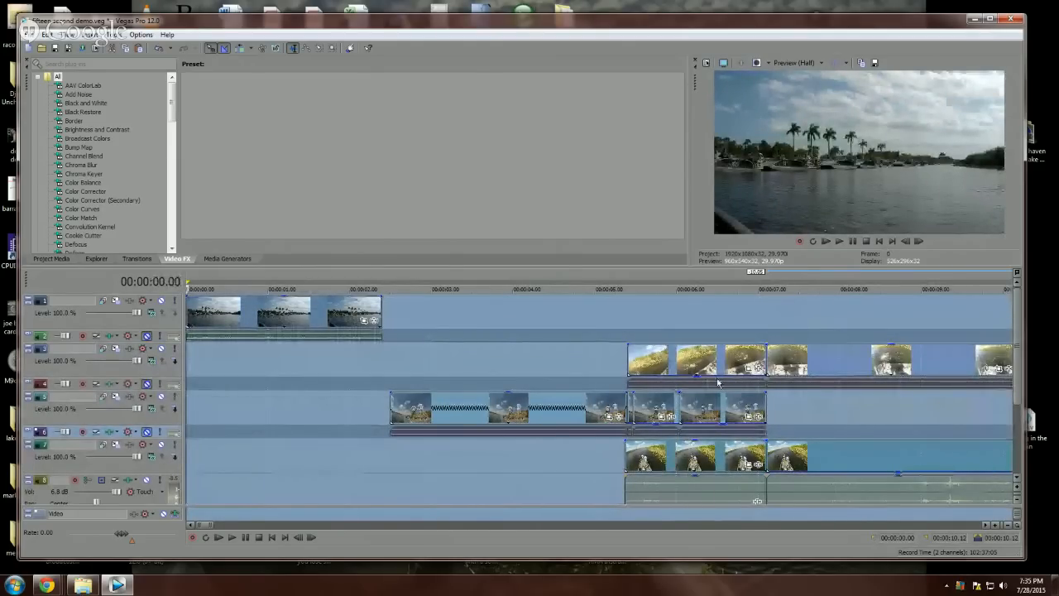
scroll(707, 381, "down", 3)
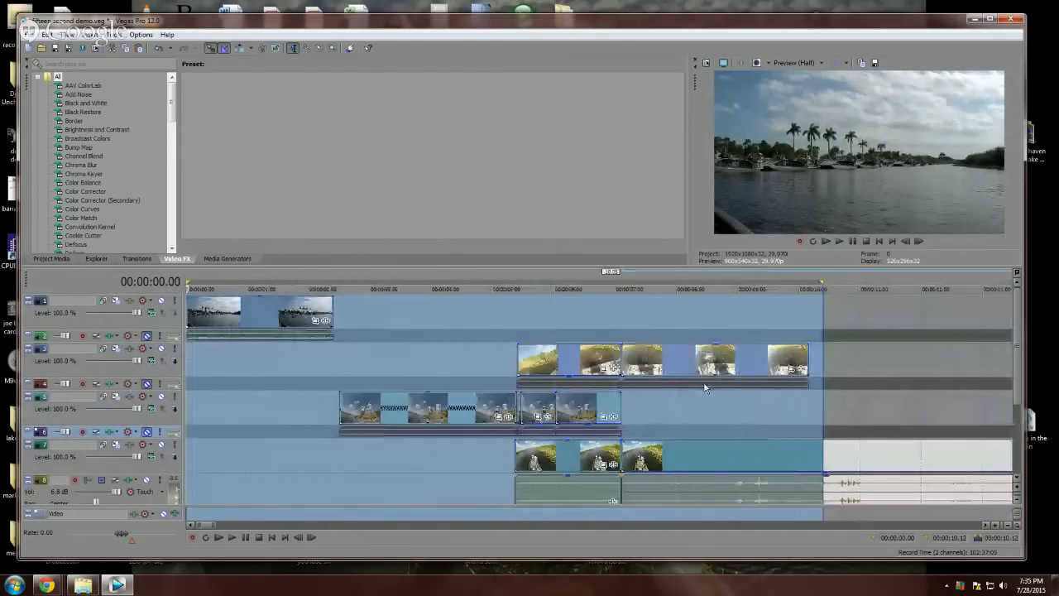
key("space")
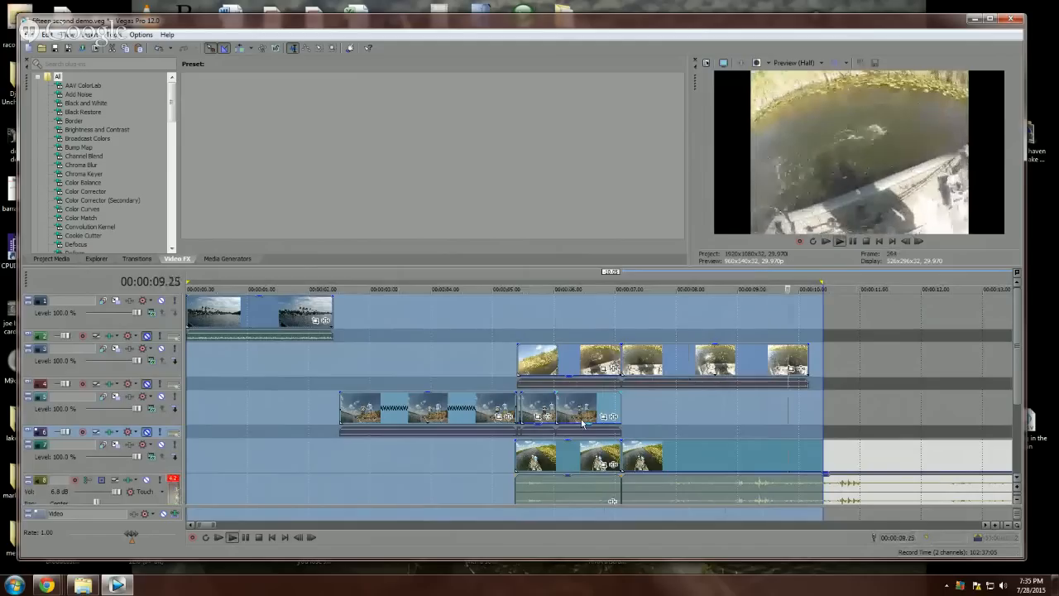
key("space")
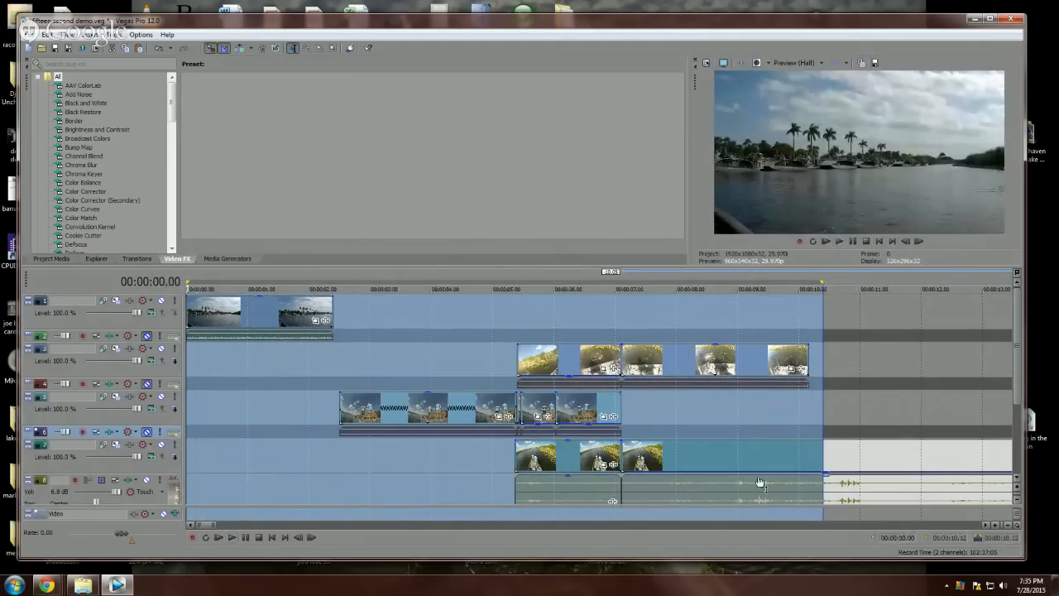
Step: Inspect the last frames of the pasted fish shot between about 00:00:09.29 and 00:00:10.01
left_click(766, 328)
left_click_drag(767, 321, 796, 321)
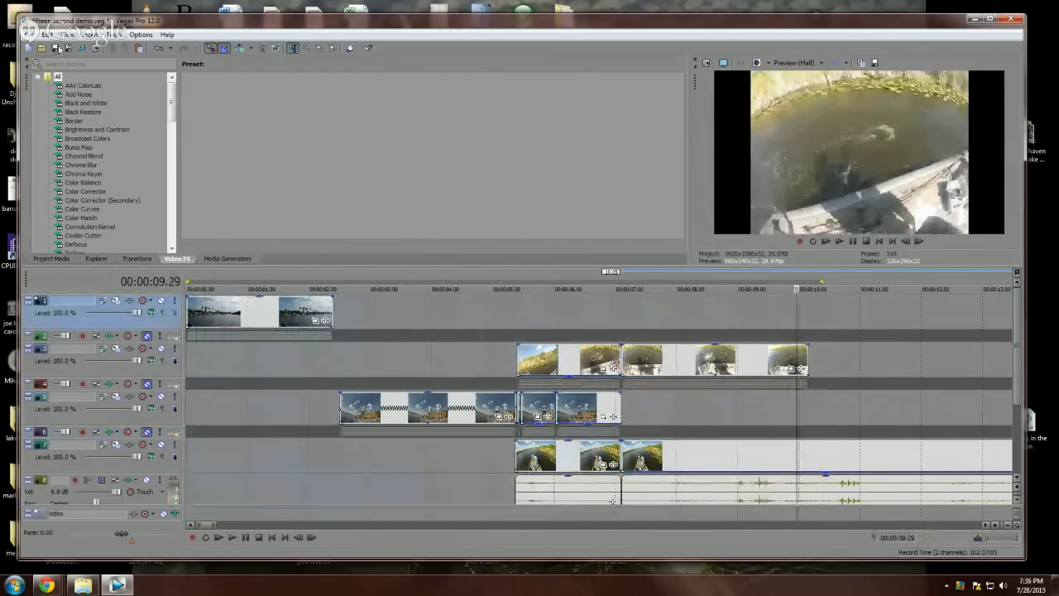
scroll(624, 382, "down", 1)
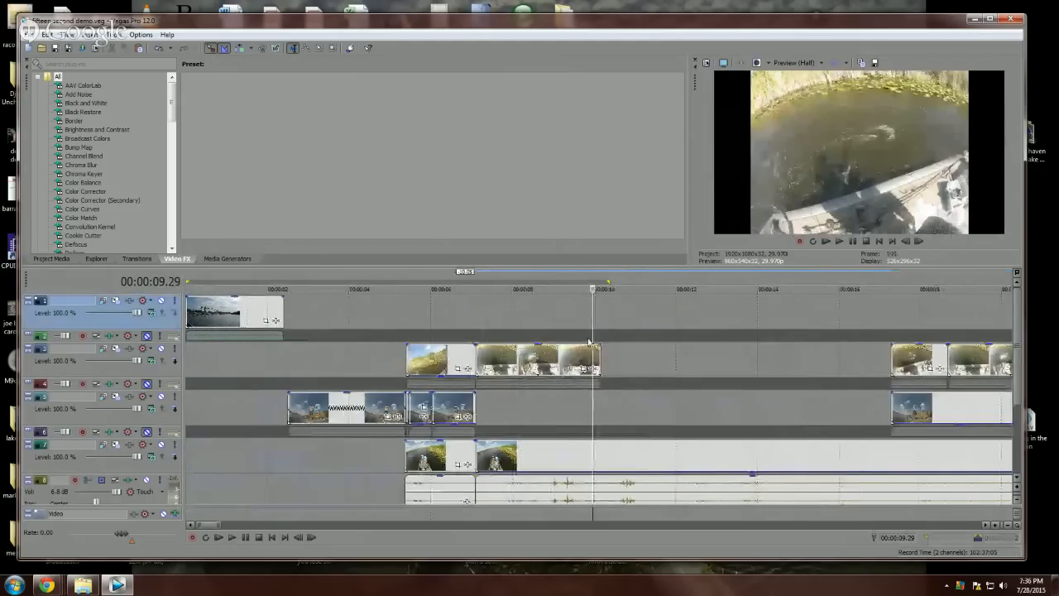
scroll(599, 318, "up", 1)
scroll(599, 317, "up", 2)
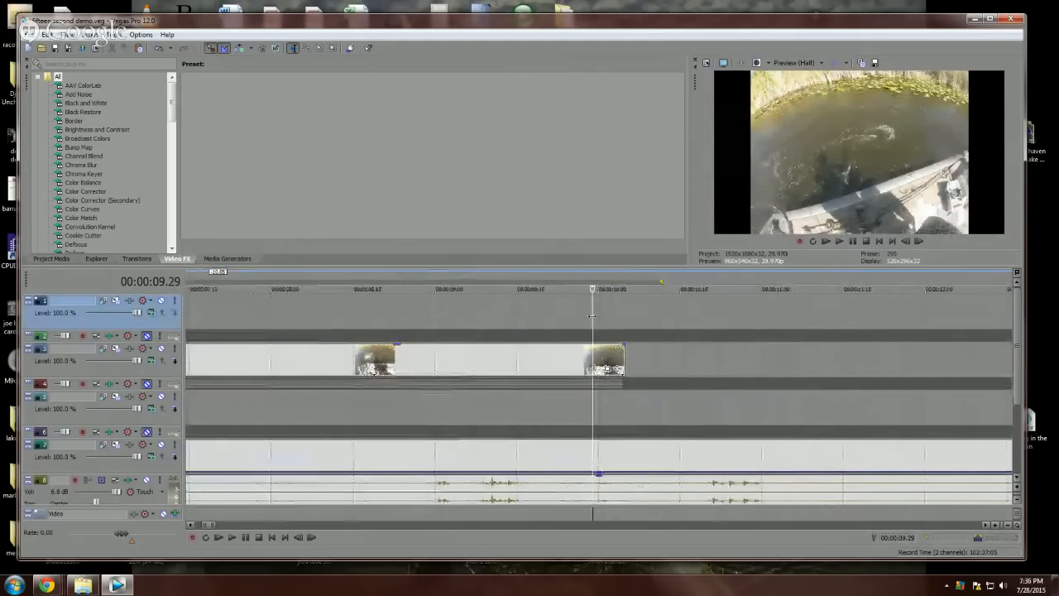
left_click(599, 317)
scroll(620, 350, "down", 5)
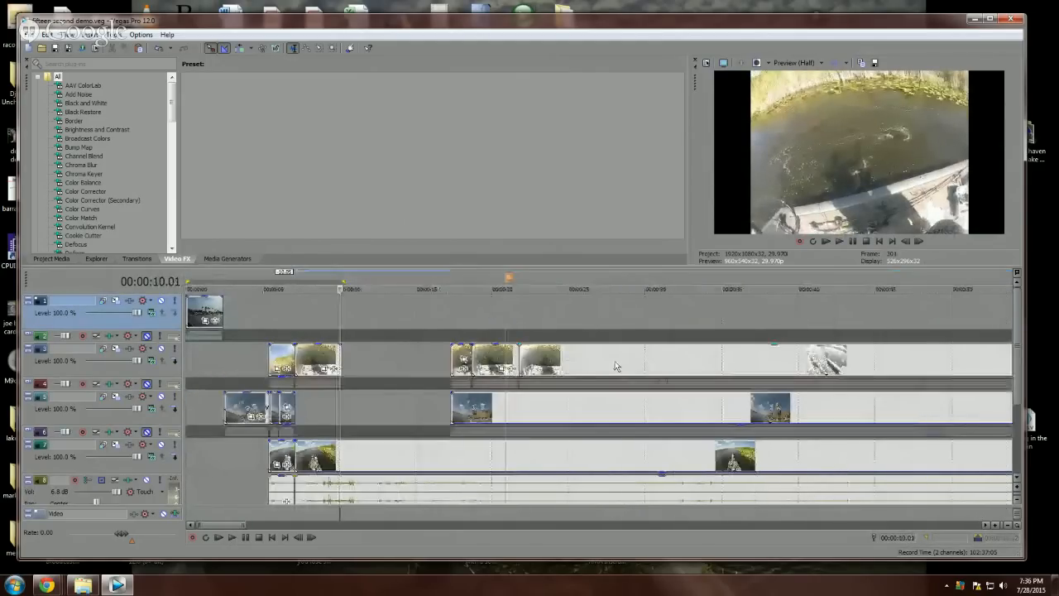
Step: Step through the opening of the upper camera clip's long remainder and split it at 00:00:22.17
left_click(536, 356)
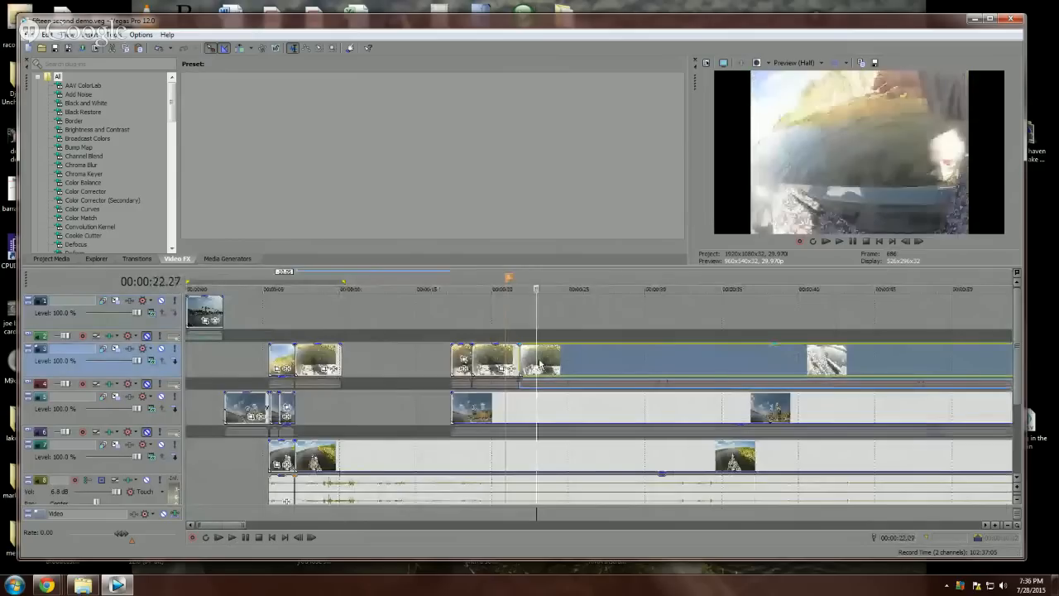
scroll(542, 361, "up", 2)
scroll(543, 362, "up", 1)
left_click_drag(594, 356, 568, 360)
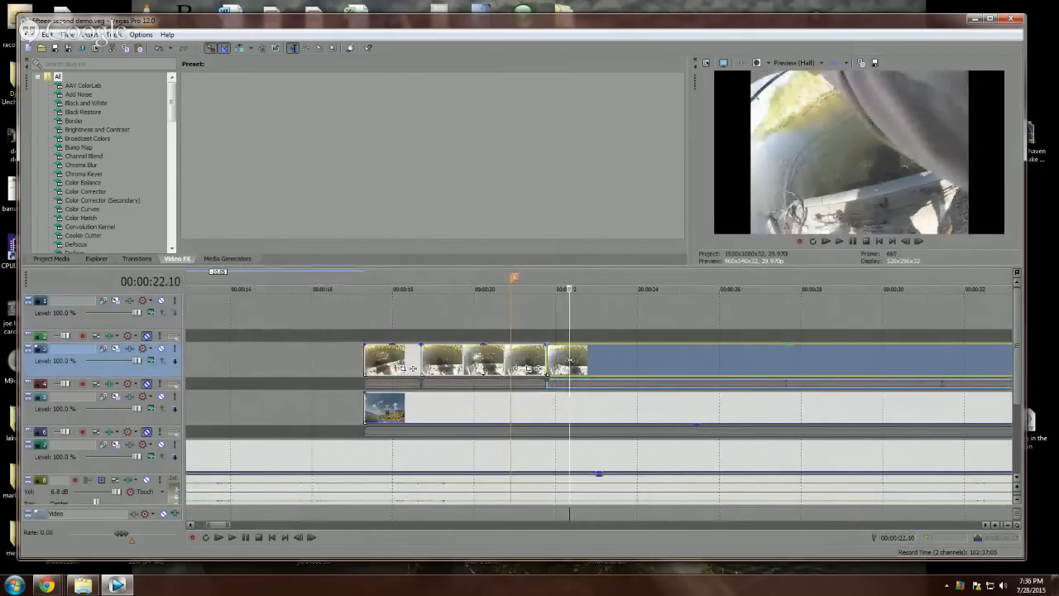
key("Right")
key("Right")
key("Right")
key("Right")
key("Right")
key("Right")
key("Right")
key("Right")
key("Right")
key("Right")
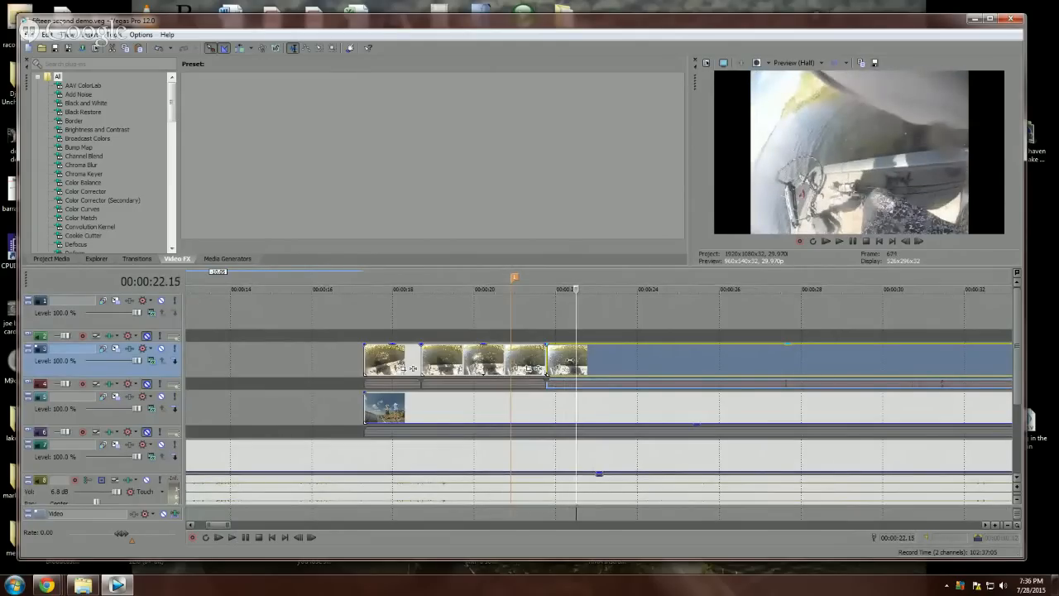
key("Right")
key("Right")
key("Left")
key("Left")
key("Left")
key("Left")
key("Left")
key("Left")
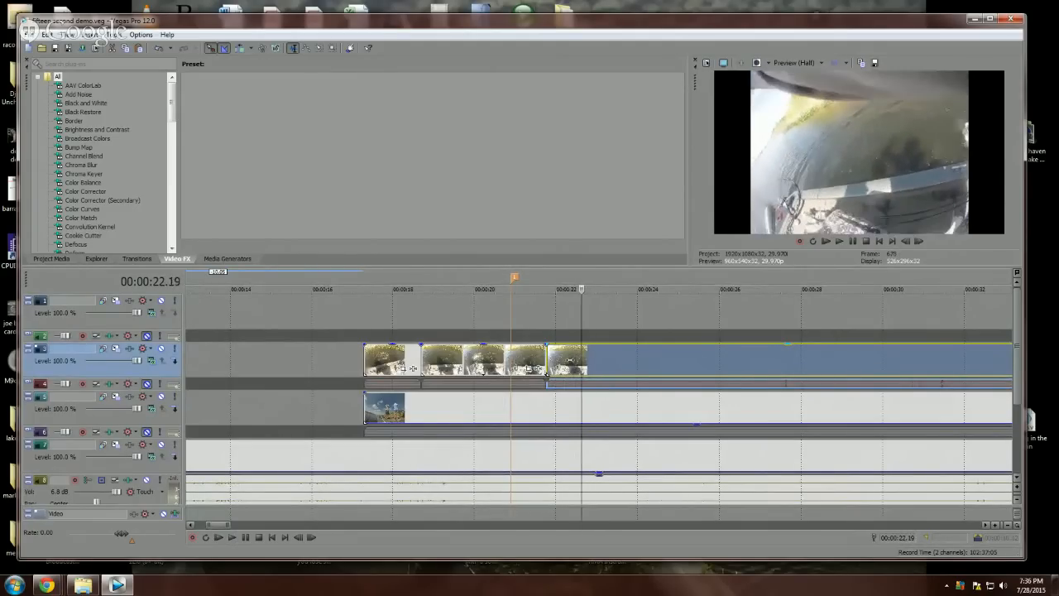
key("Right")
key("Right")
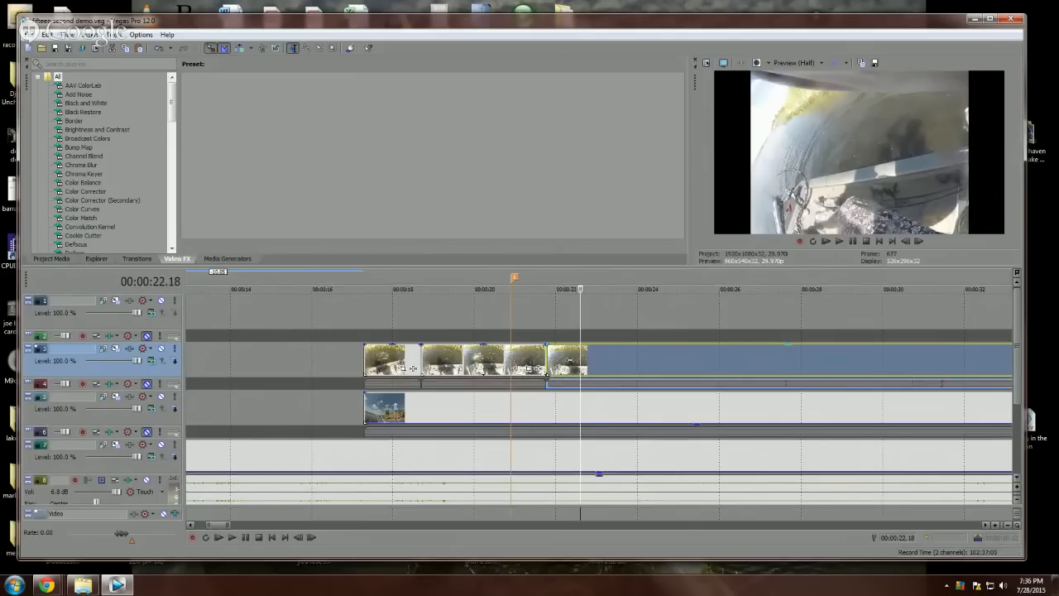
key("Left")
key("s")
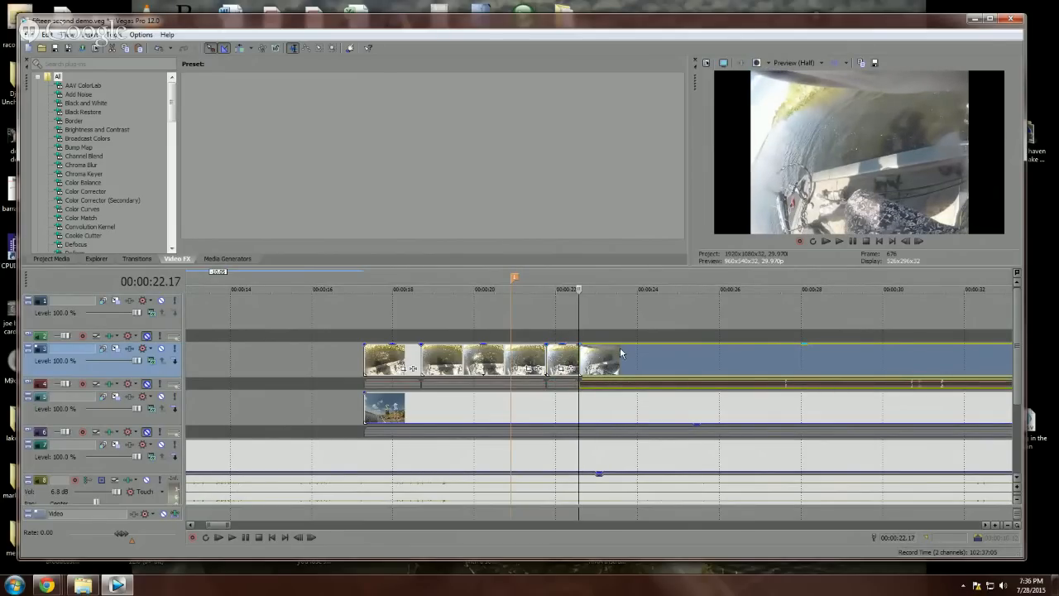
Step: Review the upper camera clip's remainder frame by frame between 00:00:22.17 and 00:00:24.10, and split it at 00:00:23.27
key("space")
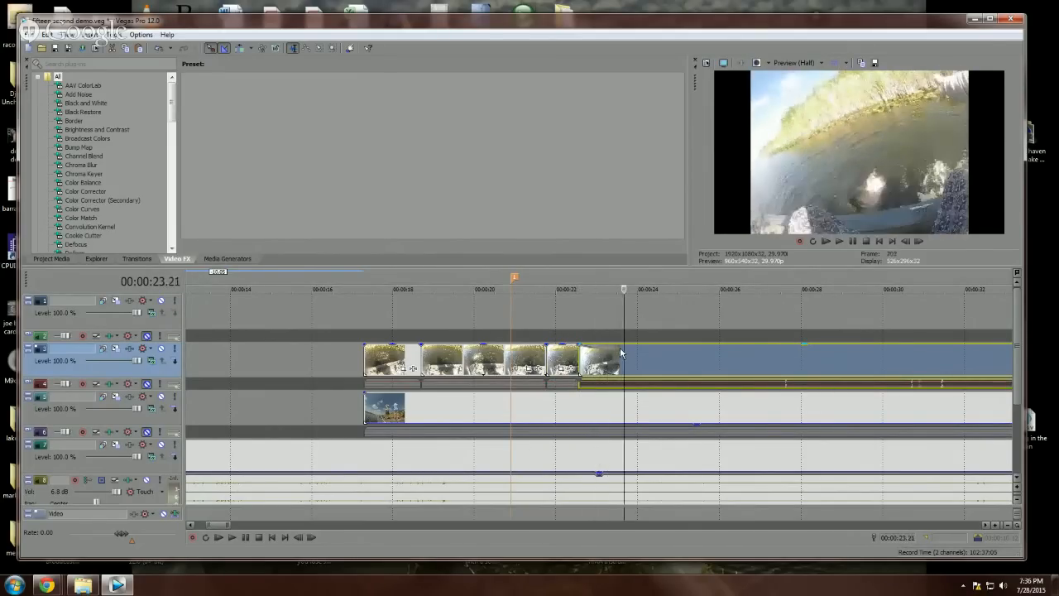
key("Right")
key("Left")
key("Left")
key("Left")
key("Left")
key("Left")
key("Left")
key("Left")
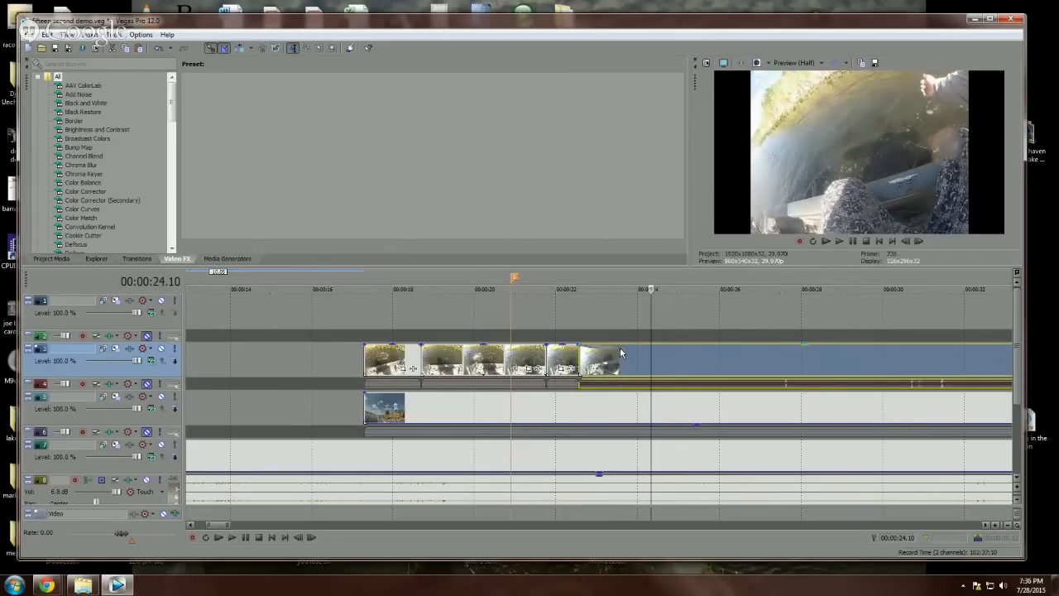
key("Left")
key("Left")
key("Left")
key("Left")
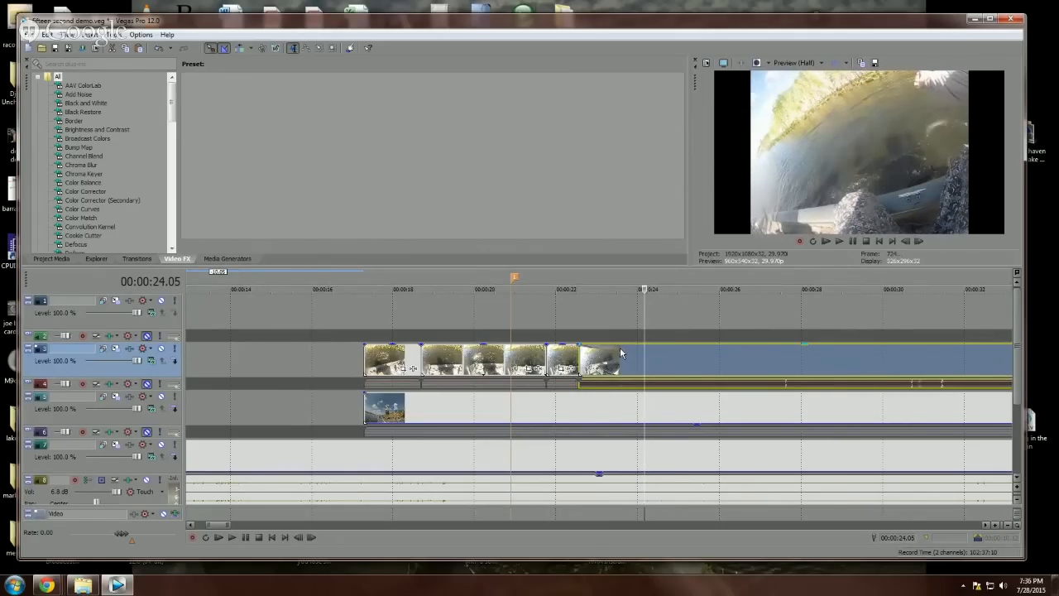
key("Left")
key("Left")
key("Left")
key("Left")
key("Left")
key("Left")
key("Left")
key("Left")
key("Left")
key("Left")
key("Left")
key("Left")
key("Left")
key("Left")
key("Left")
key("Left")
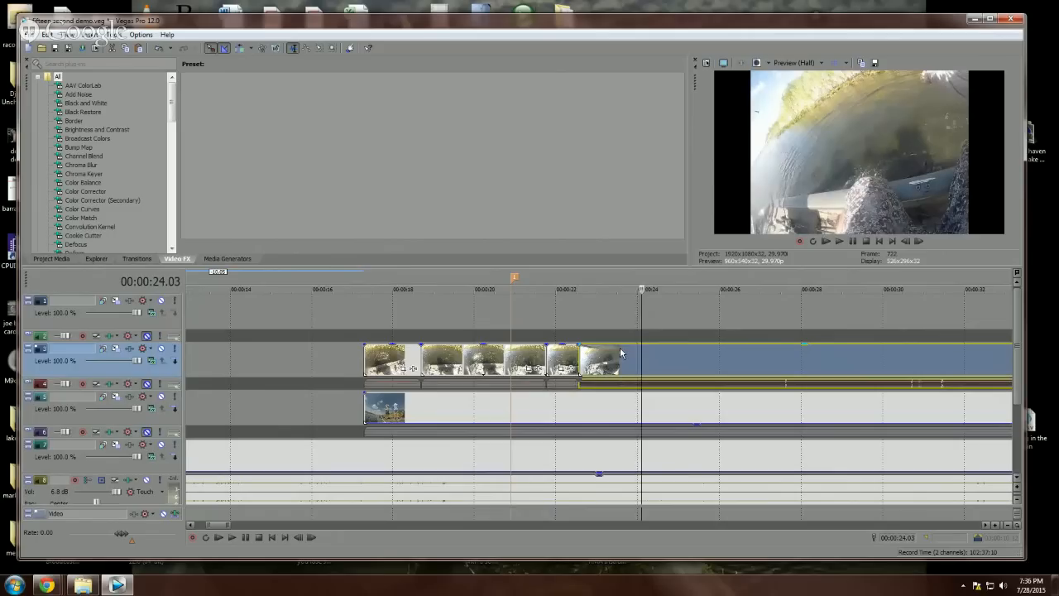
key("Right")
key("Right")
key("Right")
key("Right")
key("Right")
key("Right")
key("Right")
key("Right")
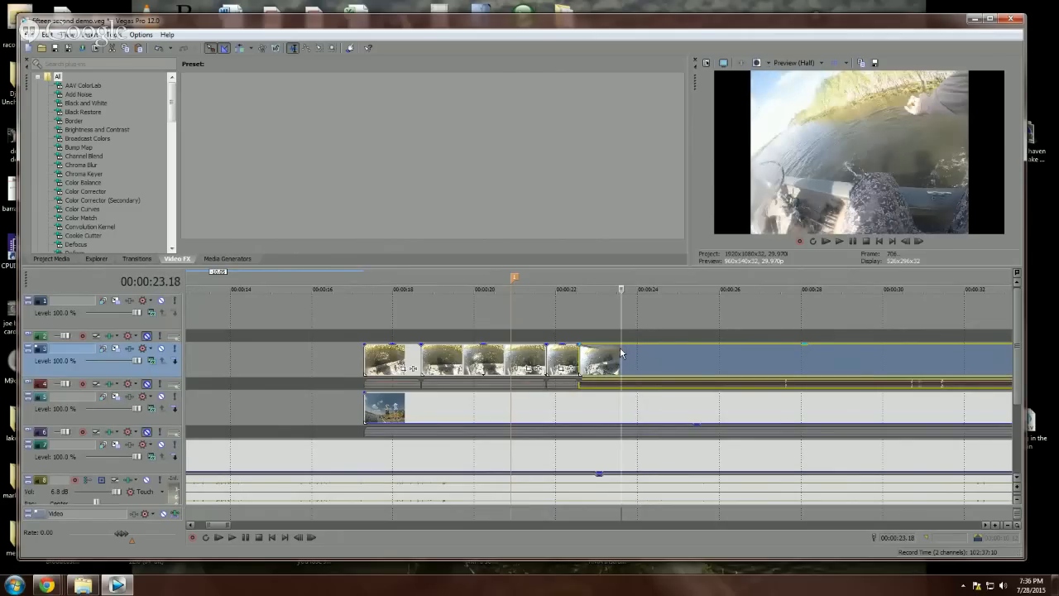
key("Right")
key("Right")
key("Right")
key("Right")
key("Right")
key("Right")
key("Right")
key("Right")
key("Right")
key("Right")
key("Right")
key("Right")
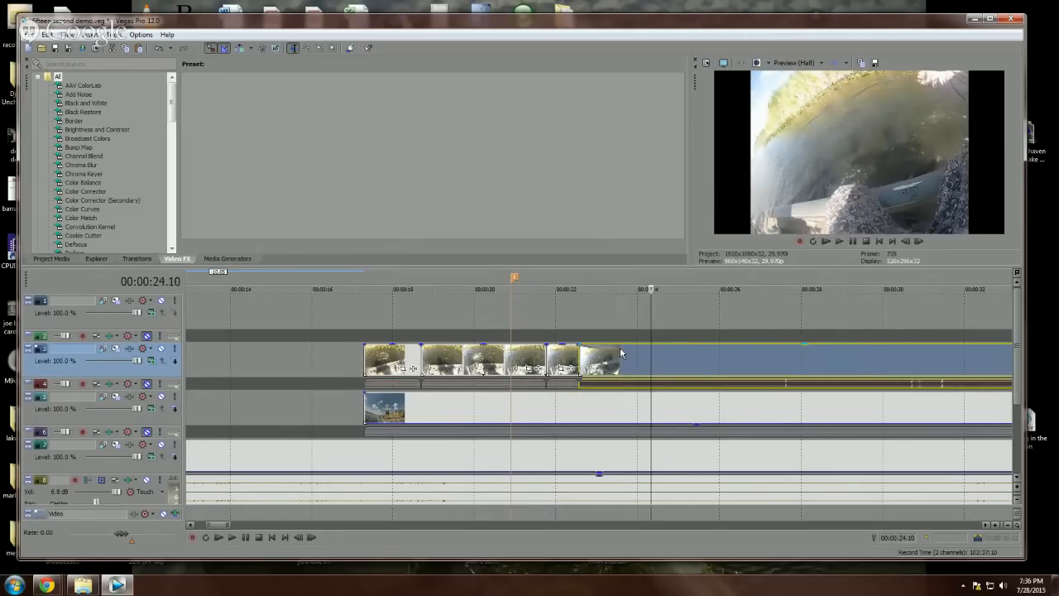
key("Left")
key("Left")
key("Left")
key("Left")
key("Left")
key("Left")
key("Left")
key("Left")
key("Left")
key("Left")
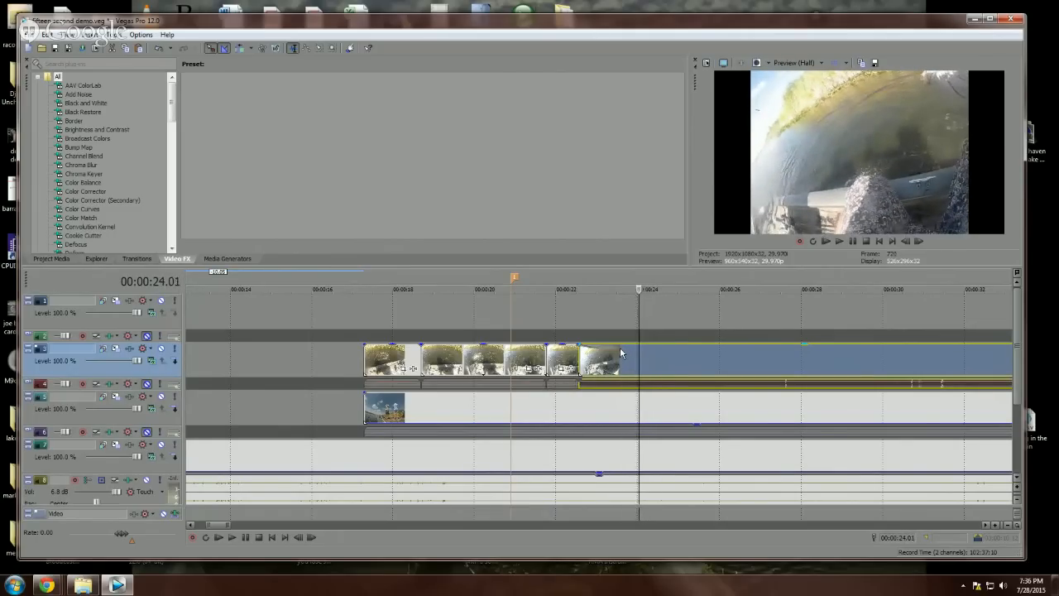
scroll(587, 344, "down", 3)
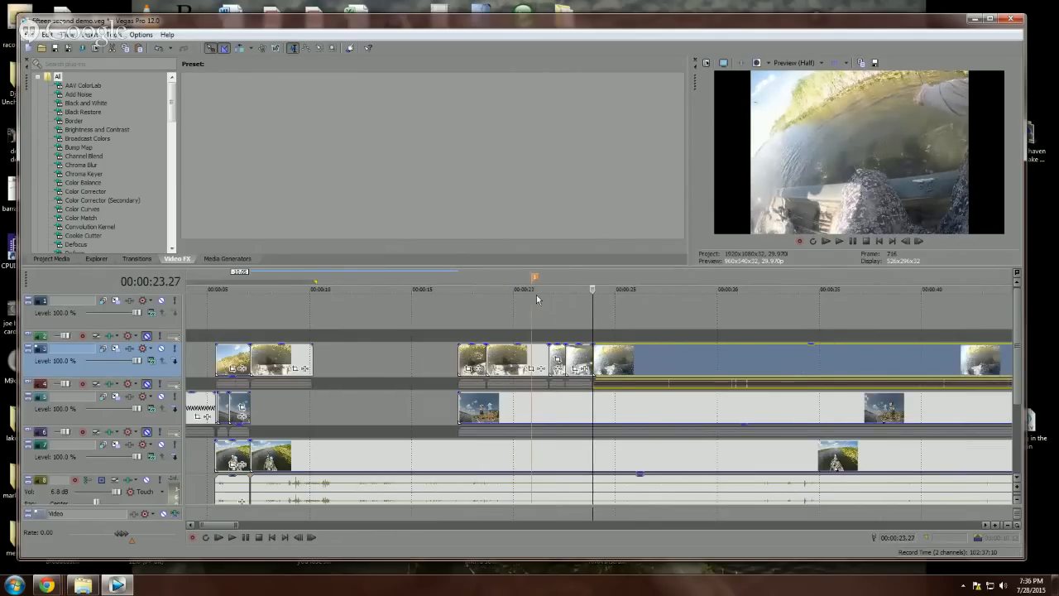
Step: Move the newly cut upper camera piece to 00:00:10.05, directly after the pasted fish shot, and check the join
left_click_drag(588, 365, 333, 377)
left_click(316, 323)
scroll(319, 323, "up", 3)
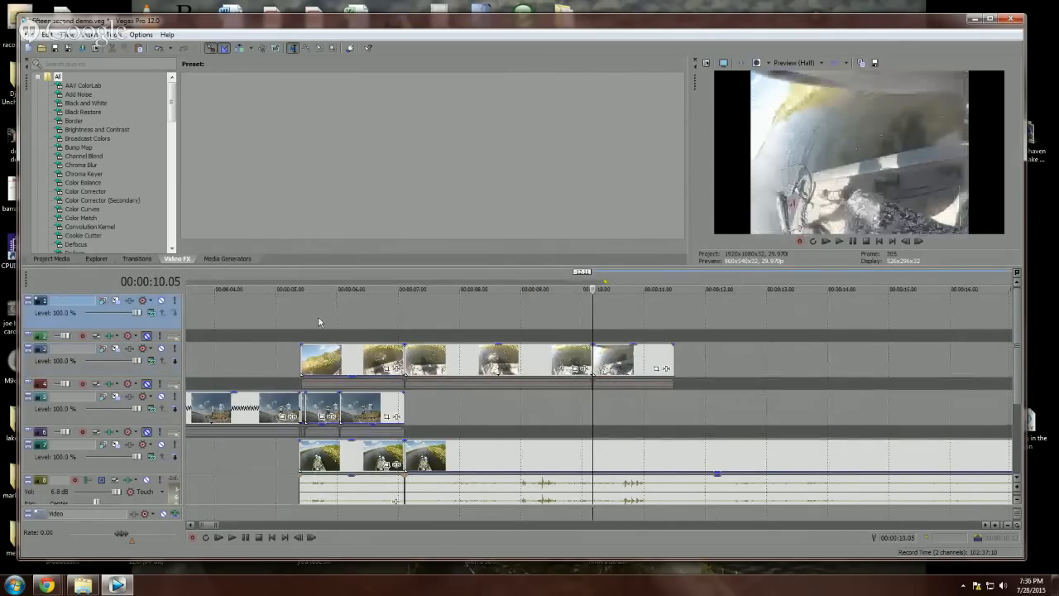
Step: Slow down the newly placed shot by time-stretching its end to about 00:00:13
scroll(639, 330, "down", 3)
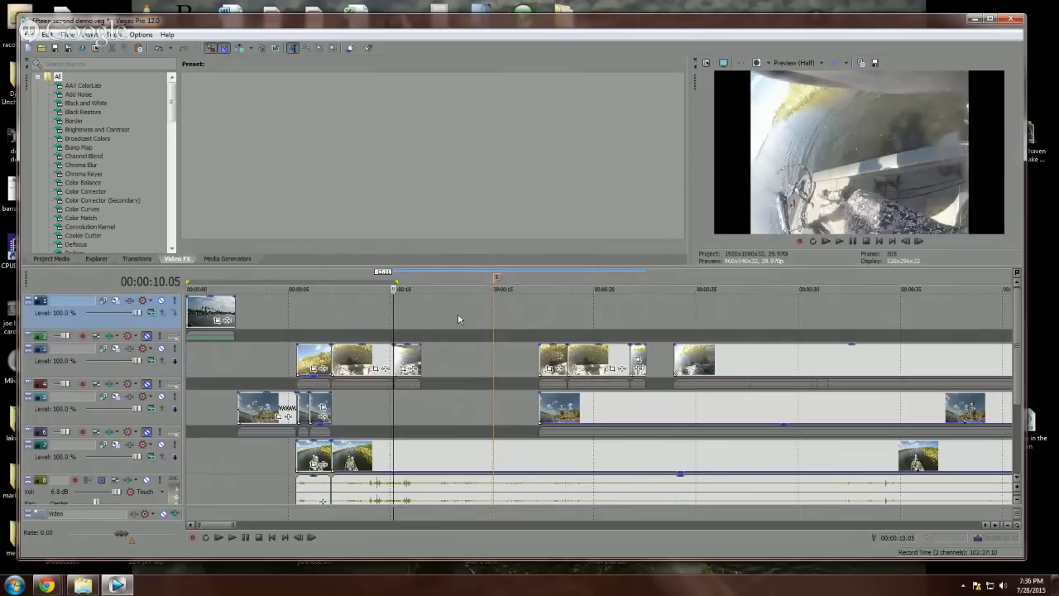
left_click_drag(420, 355, 459, 360)
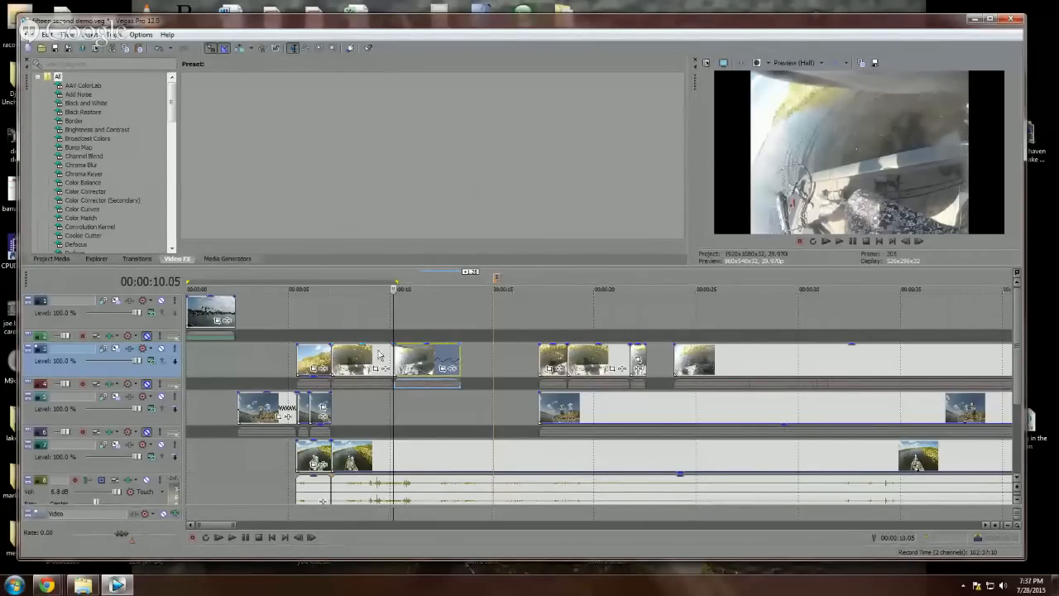
Step: Step through the edit between 00:00:06.14 and 00:00:07.20 to check the cut from the boat view to the fish shot
left_click(354, 311)
left_click(318, 319)
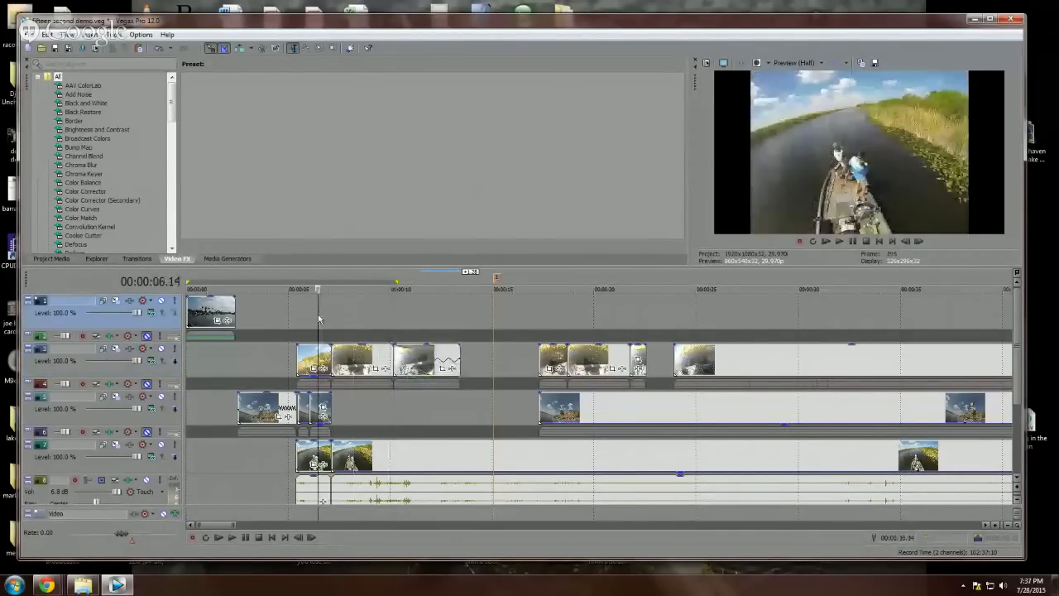
left_click(322, 313)
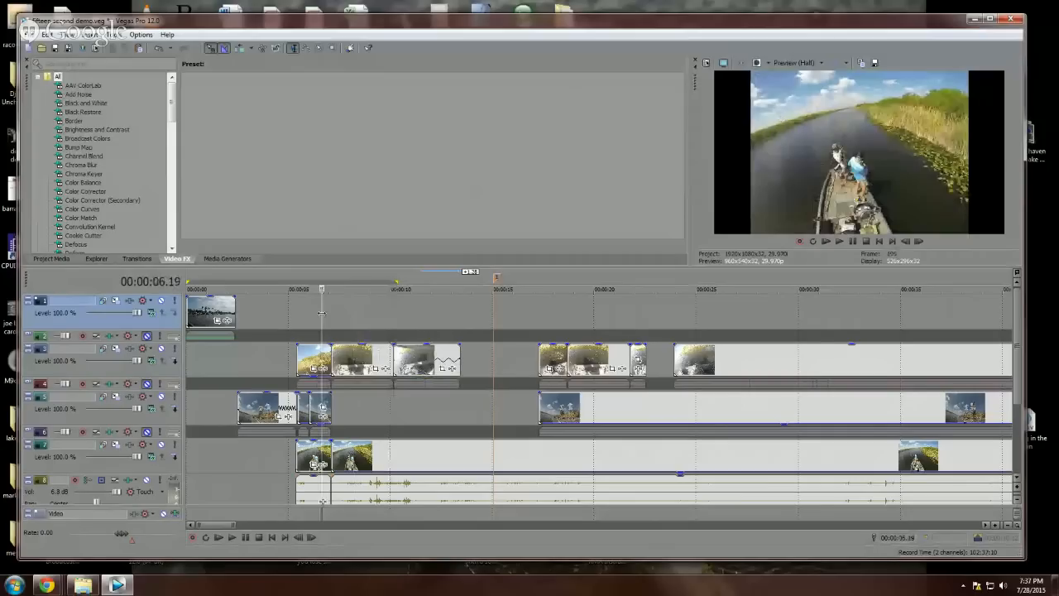
left_click(326, 313)
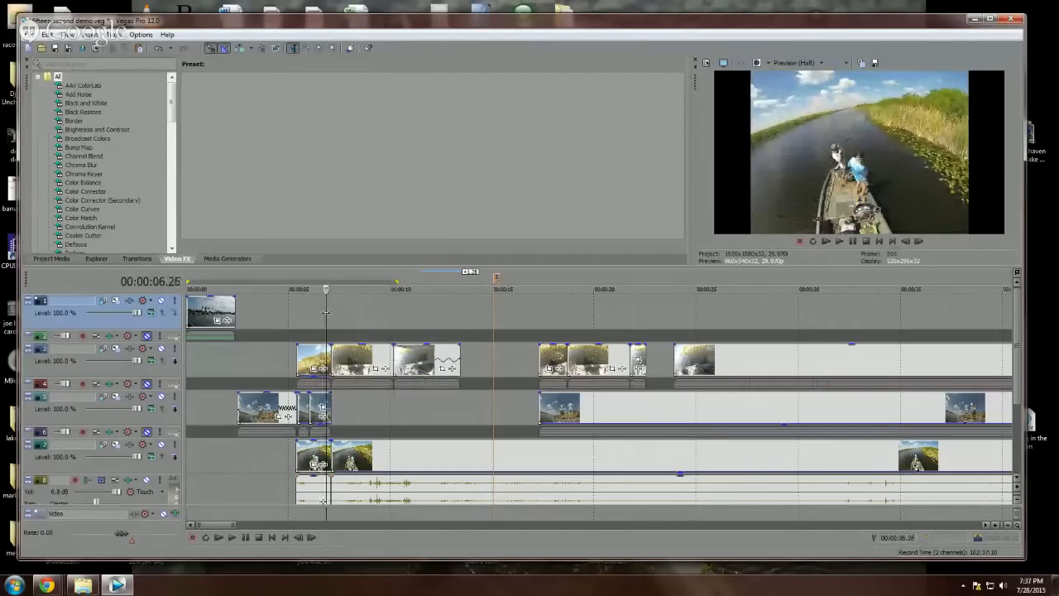
left_click(332, 313)
left_click(343, 313)
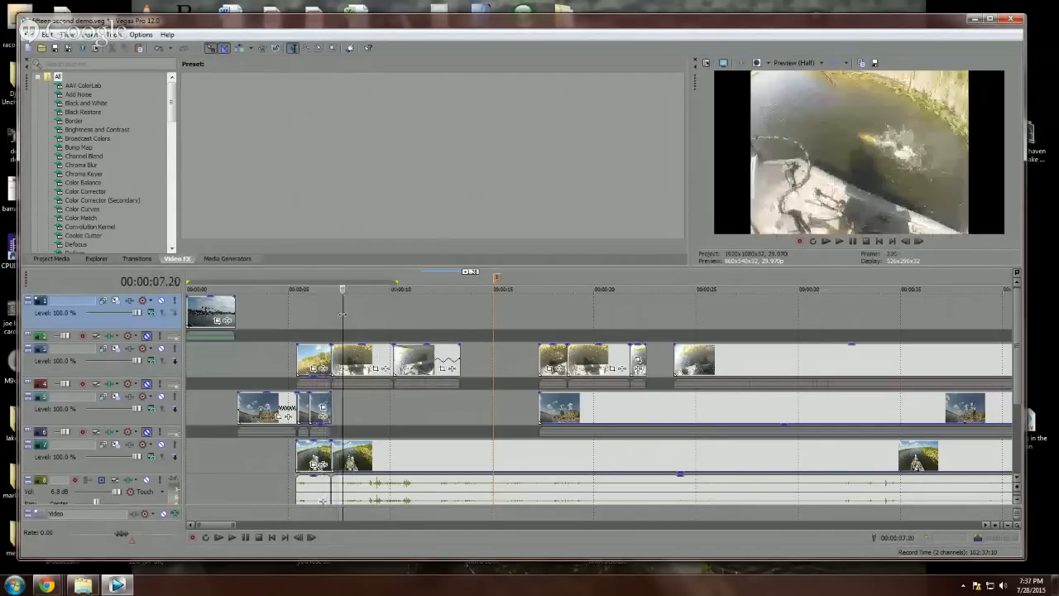
Step: Select the range from the start to 00:00:13.13, save the project and play the edit back
left_click_drag(343, 314, 455, 343)
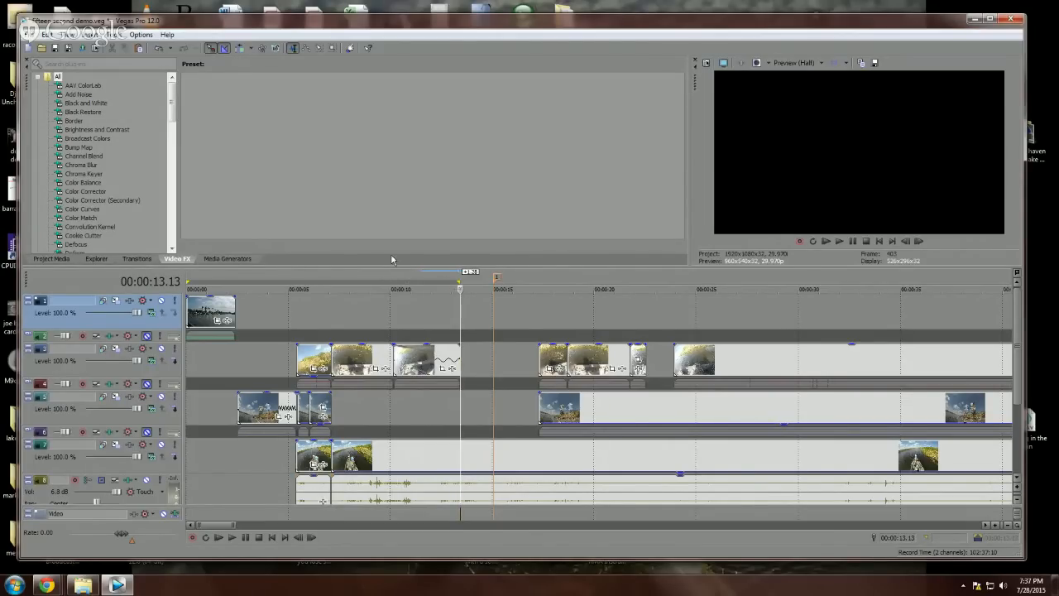
left_click(67, 49)
key("shift+space")
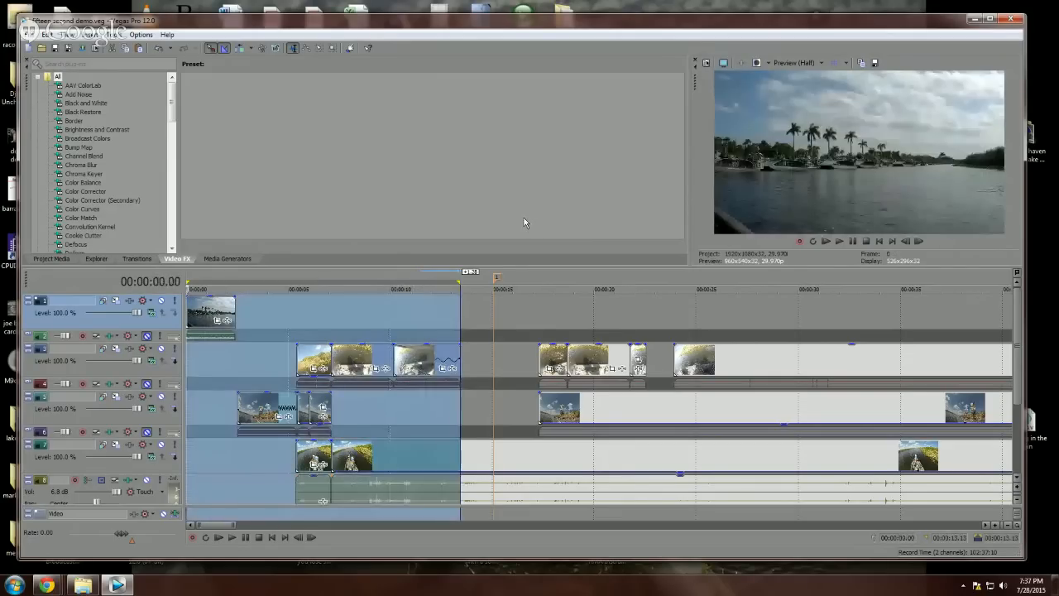
key("space")
scroll(539, 371, "down", 3)
scroll(534, 374, "up", 5)
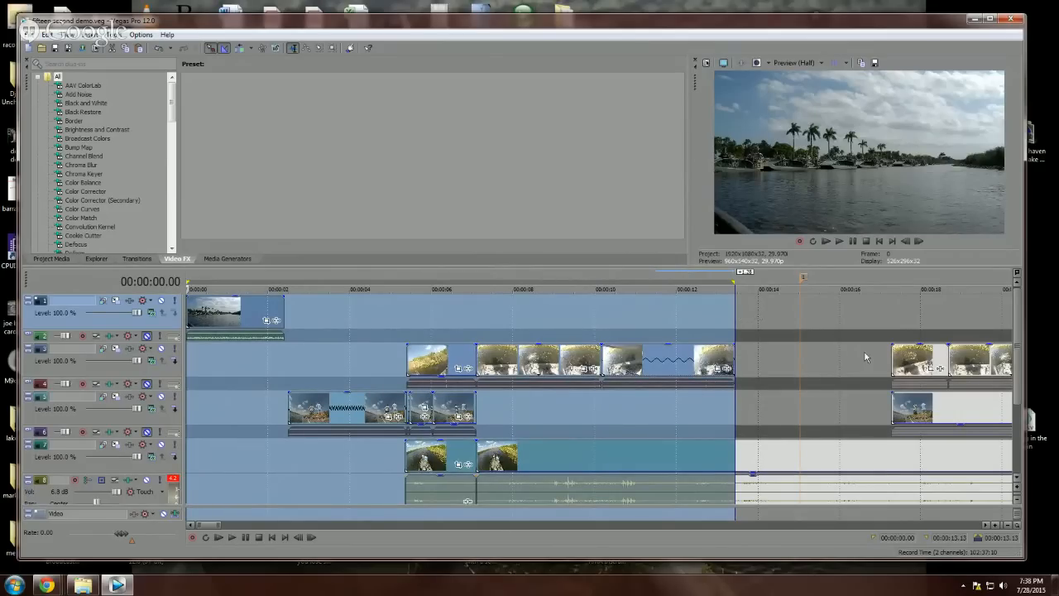
scroll(951, 402, "down", 3)
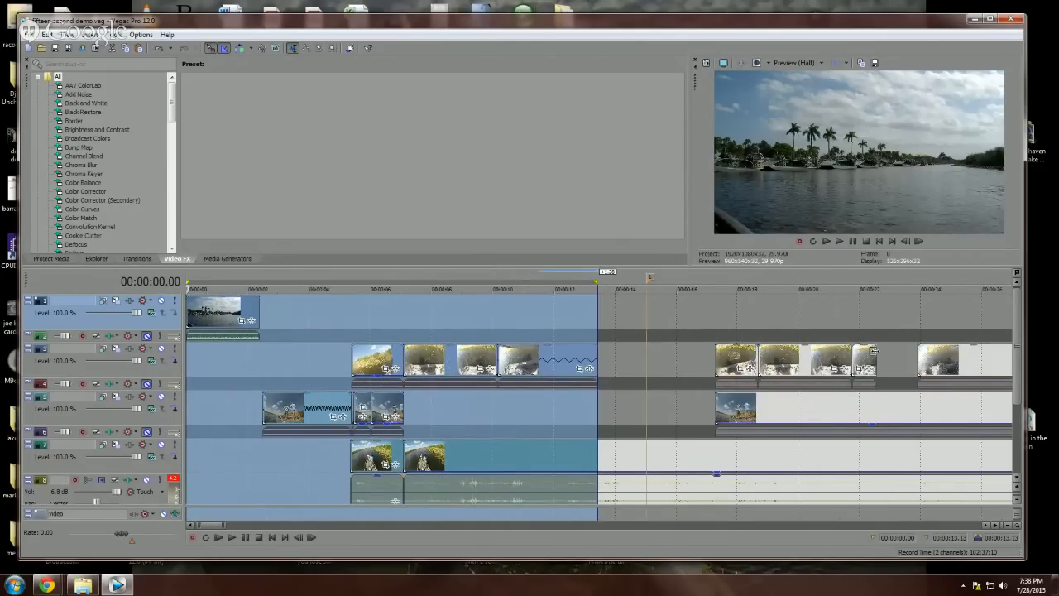
Step: Look through the leftover upper and middle camera footage after the edit for a suitable closing shot
left_click(571, 414)
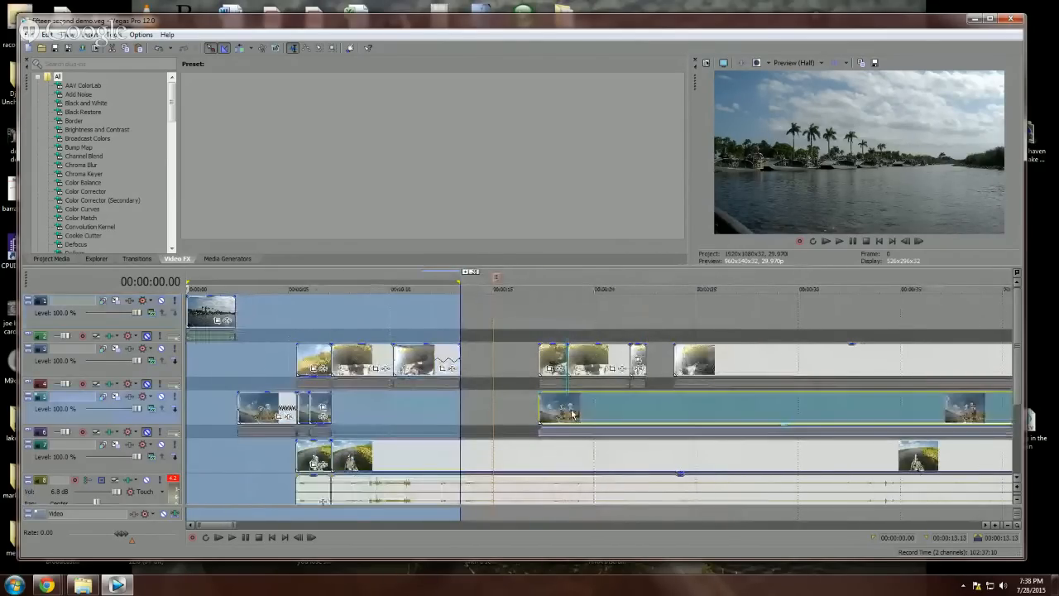
scroll(572, 414, "down", 1)
scroll(573, 414, "down", 1)
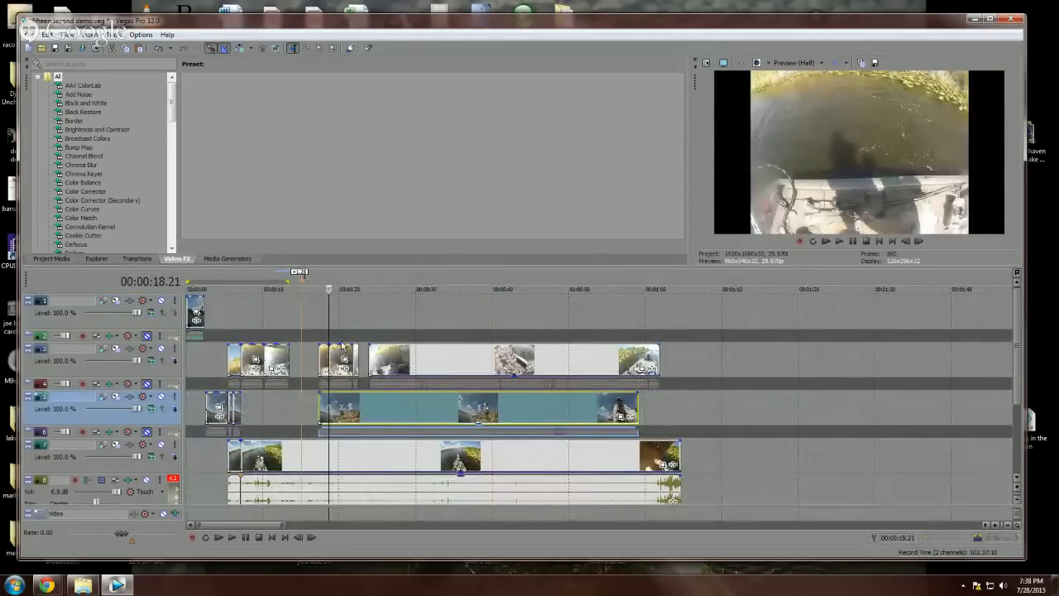
scroll(342, 346, "up", 1)
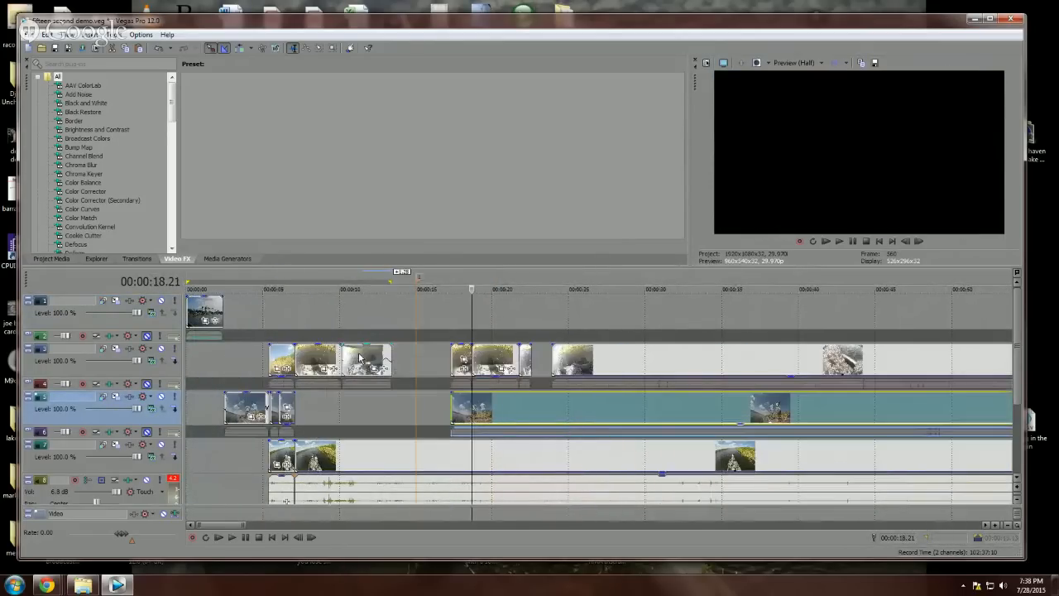
left_click(465, 353)
left_click_drag(466, 353, 465, 375)
left_click(524, 356)
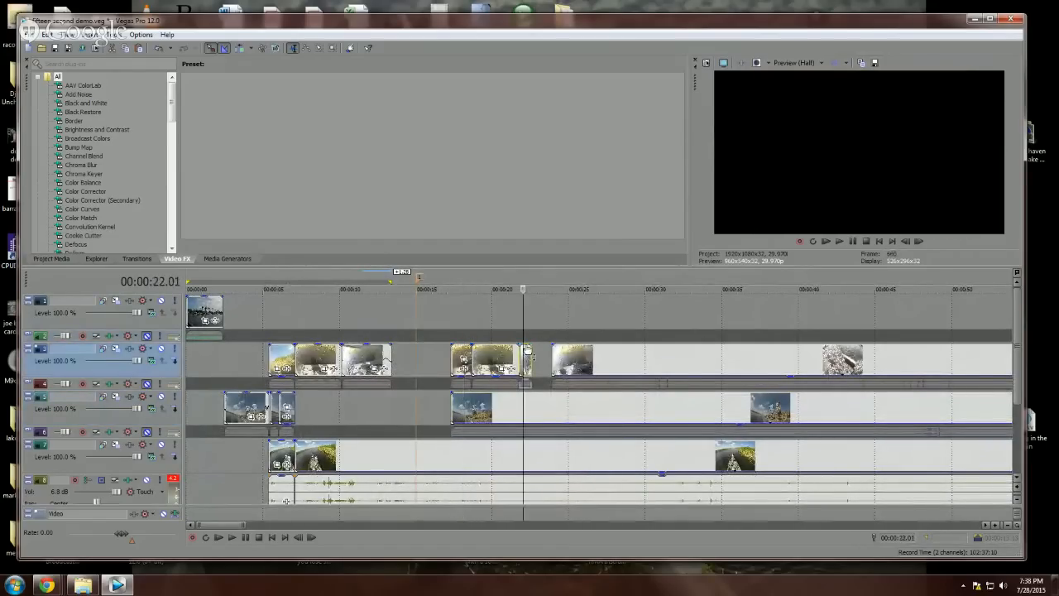
scroll(588, 436, "down", 2)
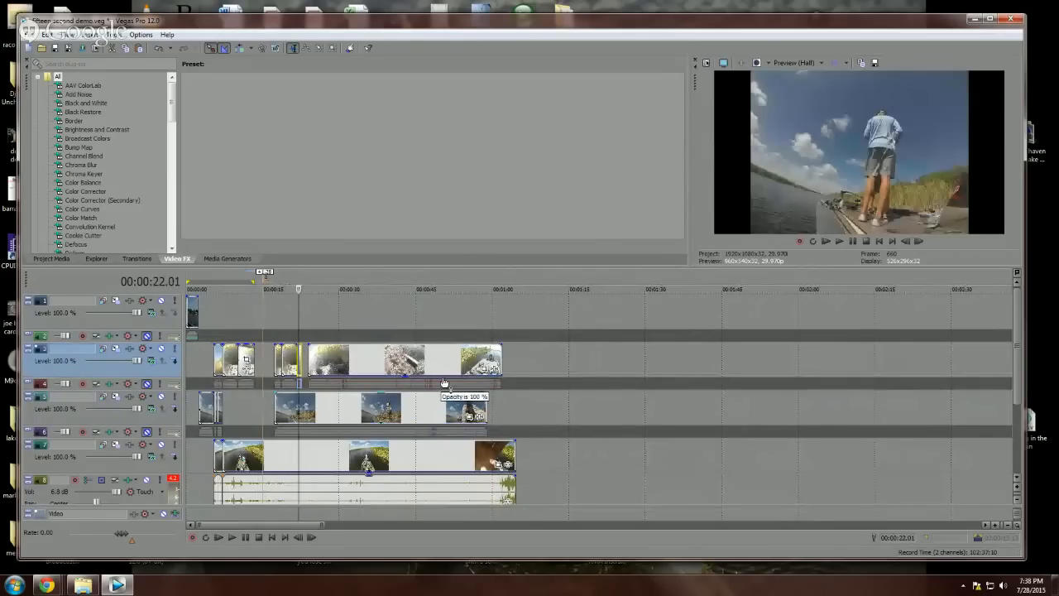
Step: Find the start of the underwater moment near the end of the middle camera clip and split it at 00:00:51.02
left_click(454, 405)
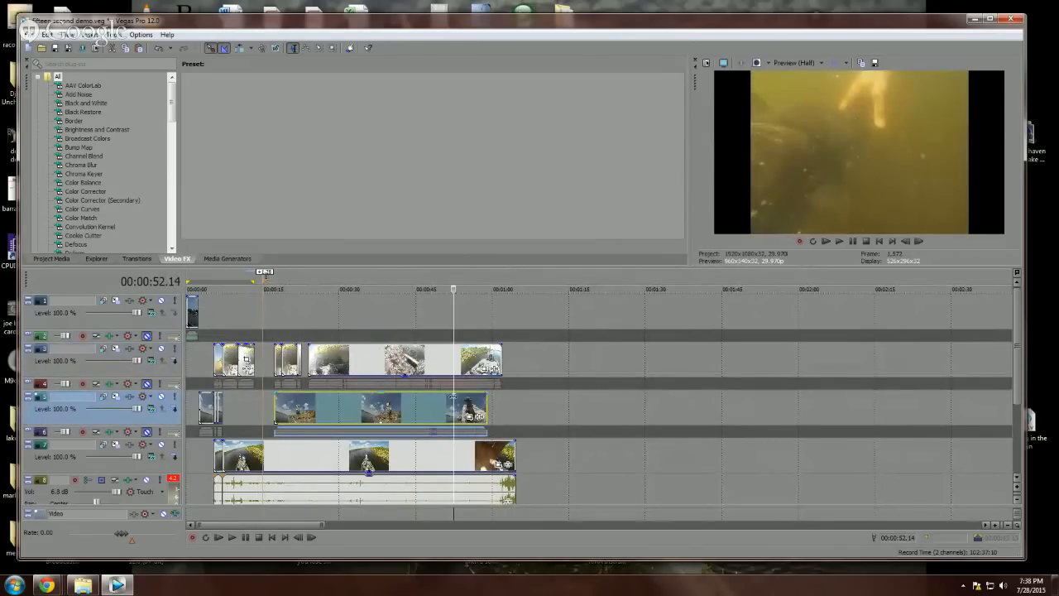
left_click(448, 396)
scroll(448, 381, "up", 3)
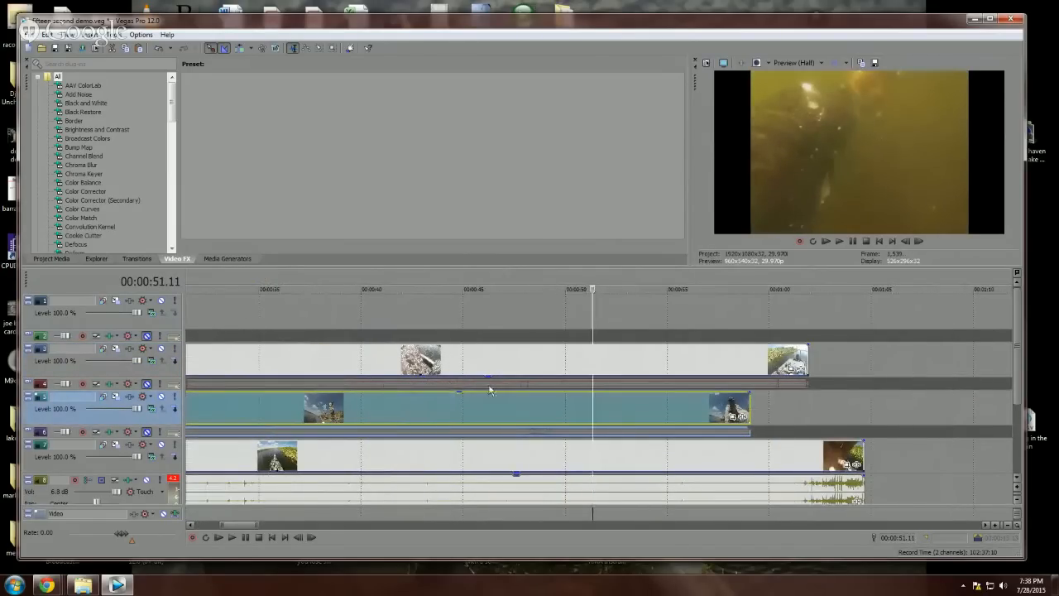
key("Left")
key("Left")
key("Left")
key("Left")
key("Left")
key("Left")
key("Left")
key("Left")
key("Left")
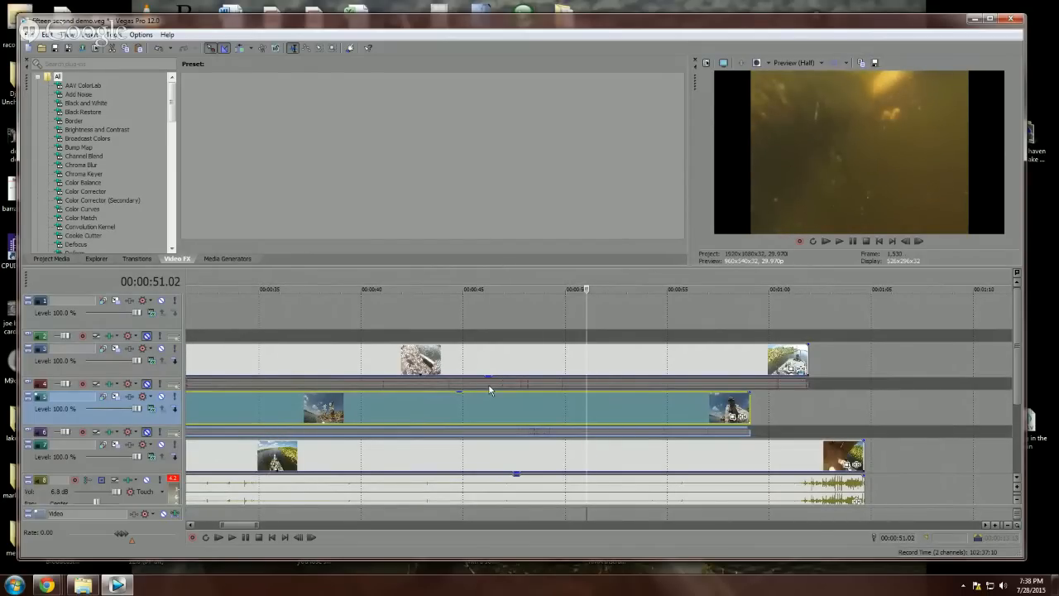
key("s")
Step: Play through the underwater footage and split the middle camera clip again at 00:00:53.21
key("space")
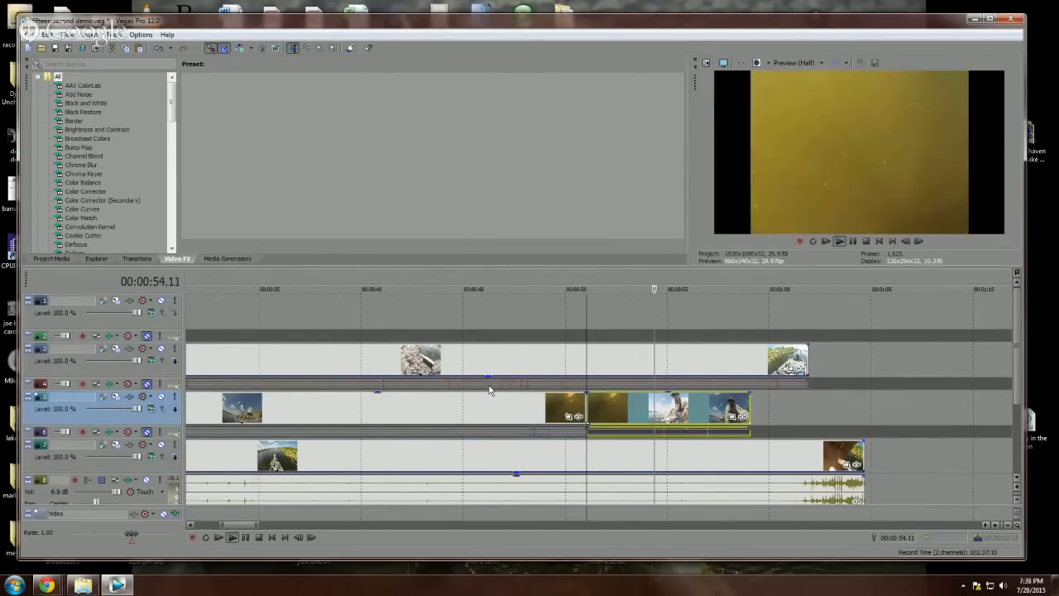
key("space")
key("space")
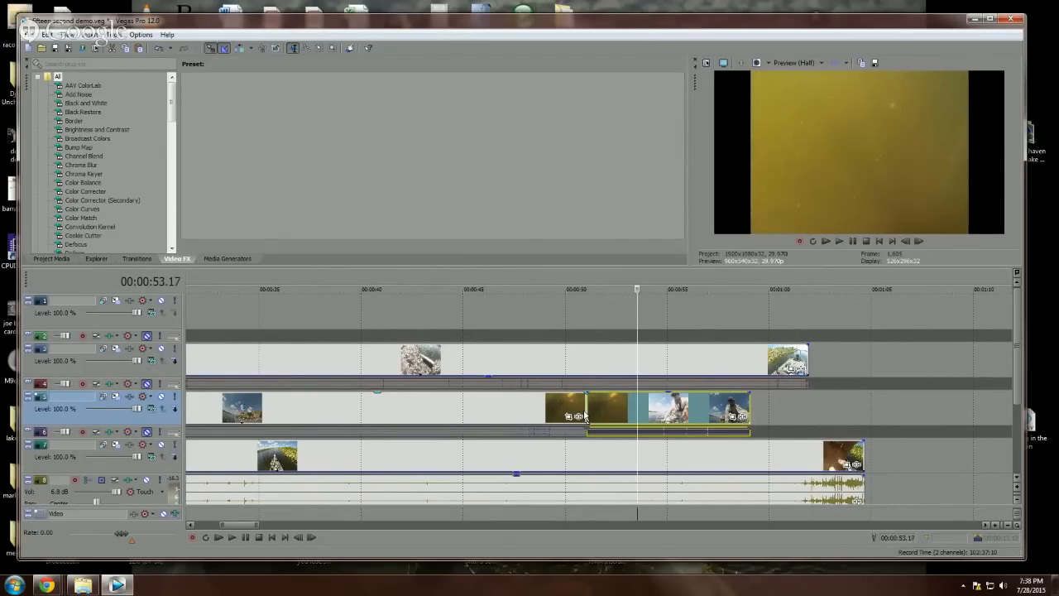
key("s")
scroll(584, 414, "down", 1)
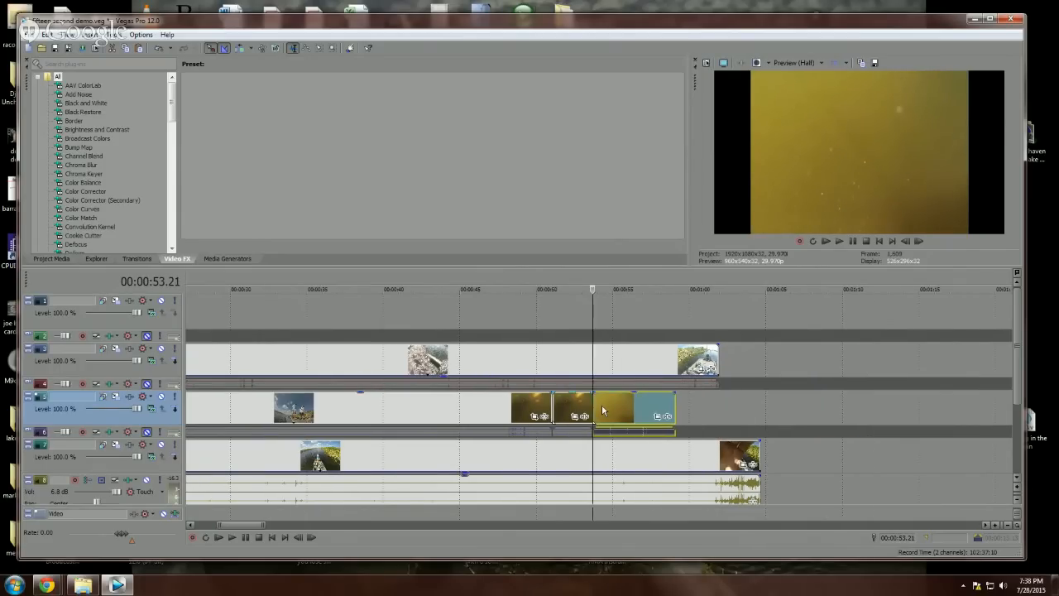
Step: Move the cut underwater piece to follow the slowed fish shot, ending at 00:00:15.16 with a slight overlap, and save the project
left_click(570, 410)
mouse_move(571, 410)
left_mouse_down()
mouse_move(551, 406)
mouse_move(577, 412)
left_mouse_up()
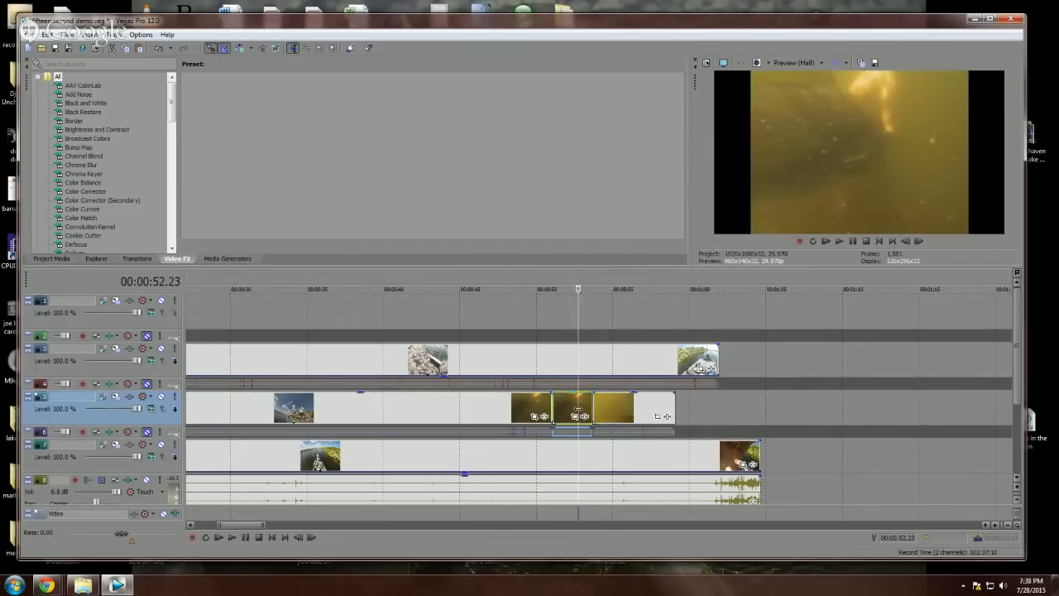
scroll(578, 414, "down", 3)
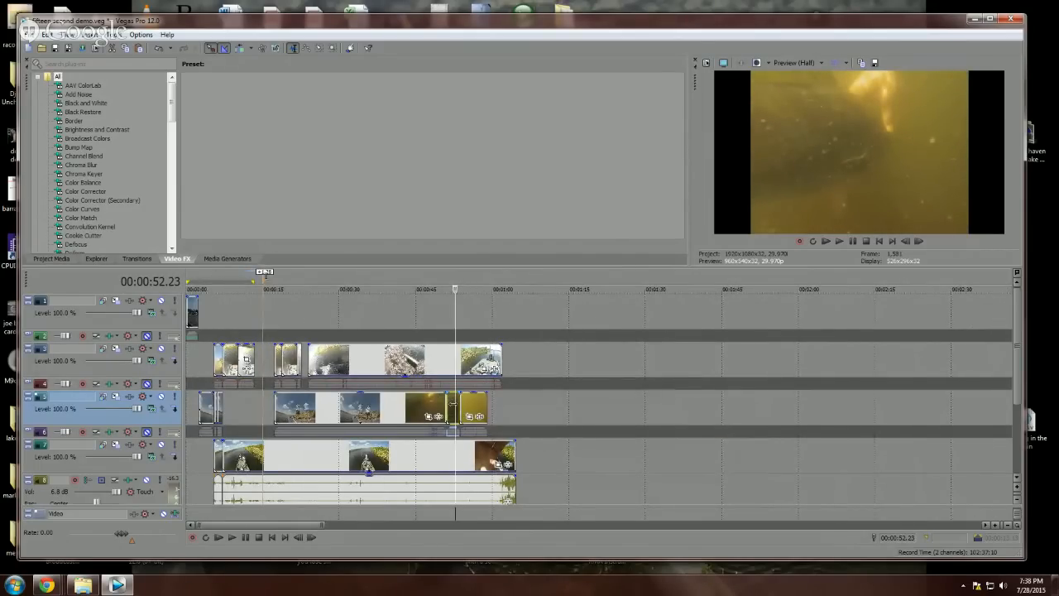
left_click_drag(453, 408, 259, 402)
left_click(260, 399)
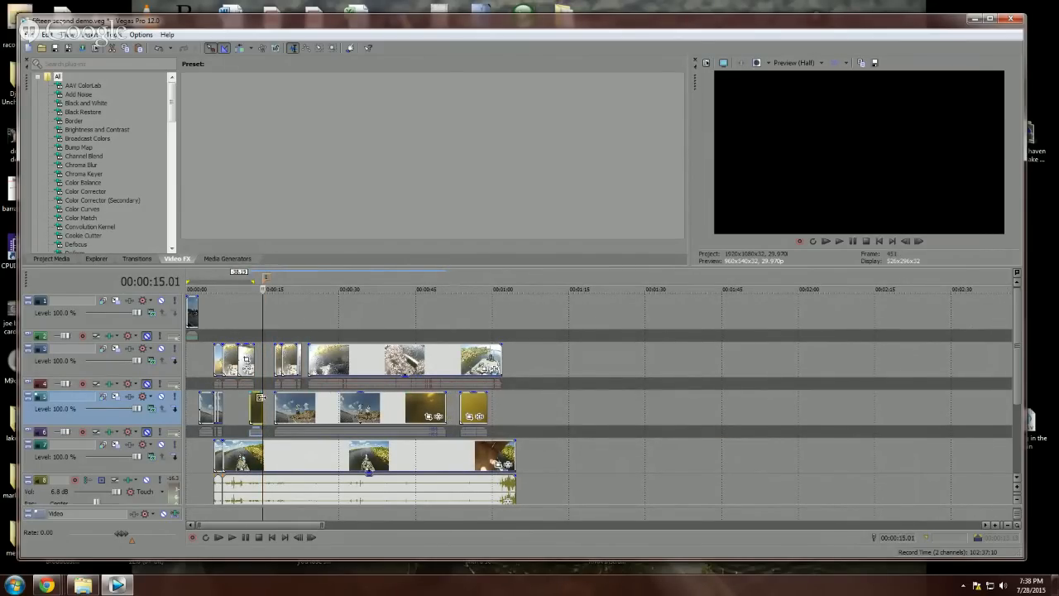
scroll(330, 401, "up", 4)
left_click_drag(485, 402, 525, 421)
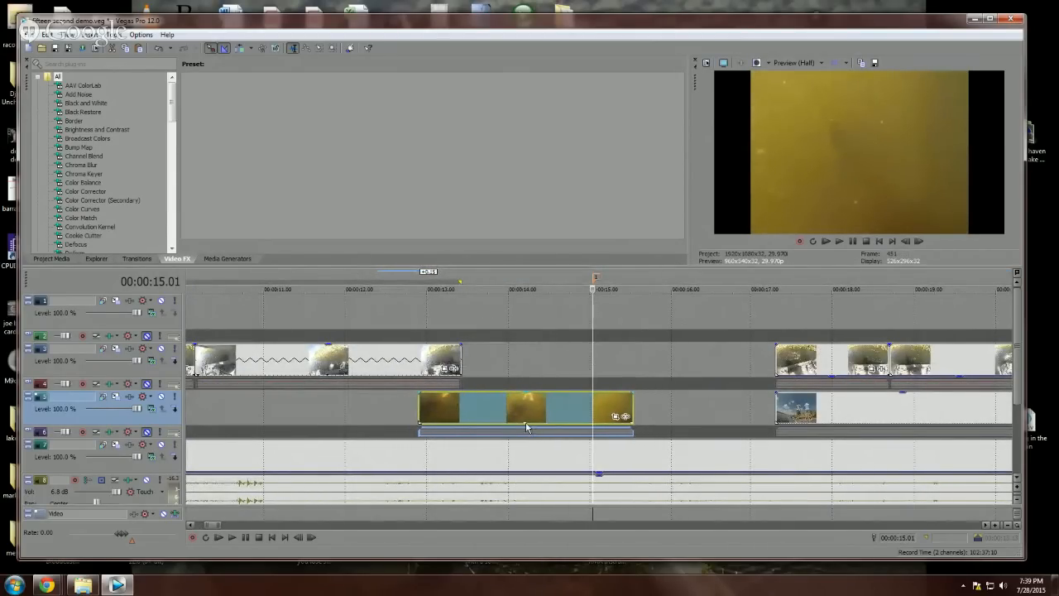
left_click(53, 48)
left_click(634, 402)
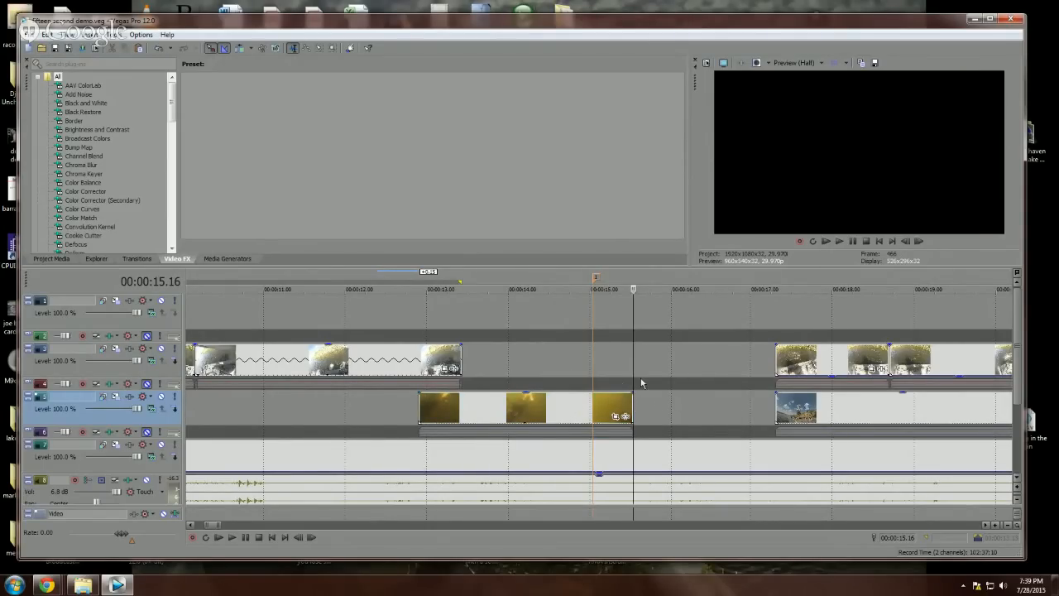
Step: Select the range from the start to 00:00:15.01 and play back the whole edit
left_click_drag(595, 367, 28, 377)
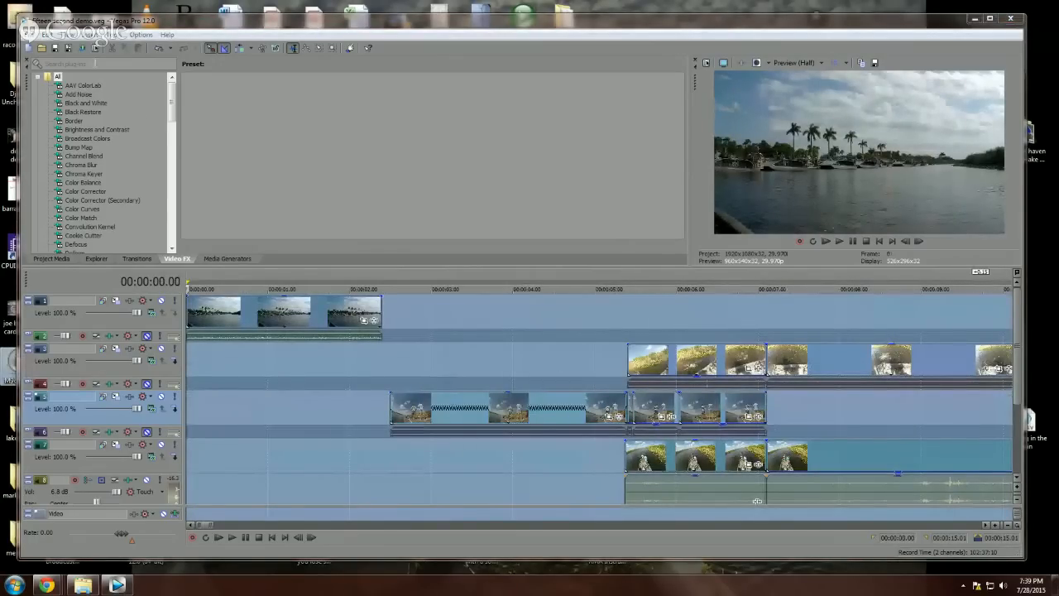
scroll(828, 459, "down", 2)
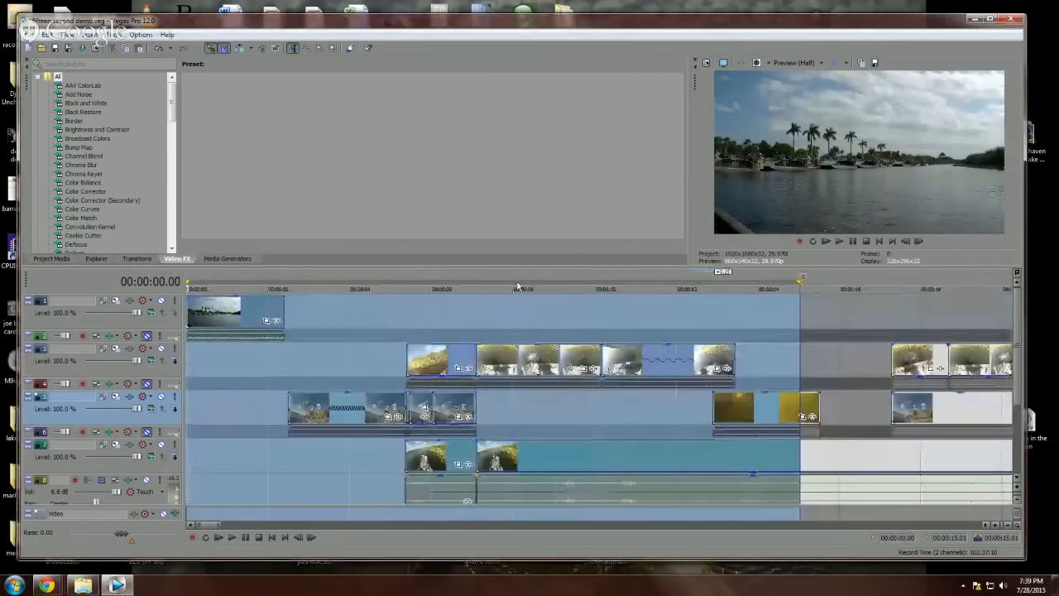
left_click(554, 408)
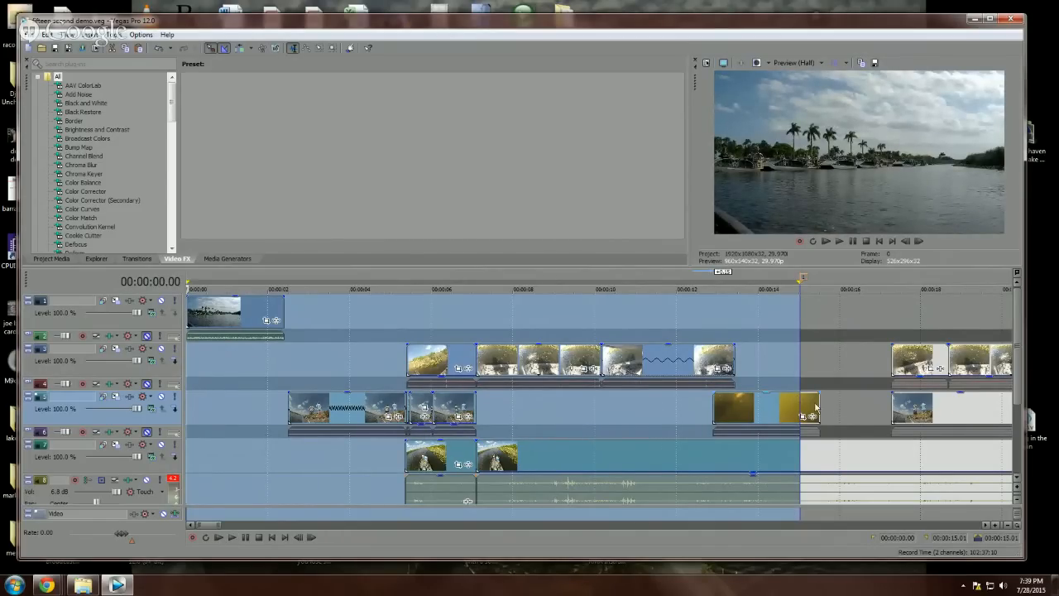
Step: Trim the underwater shot's end to 00:00:15.01 and split the lower camera clip at the same time
left_click_drag(817, 406, 800, 410)
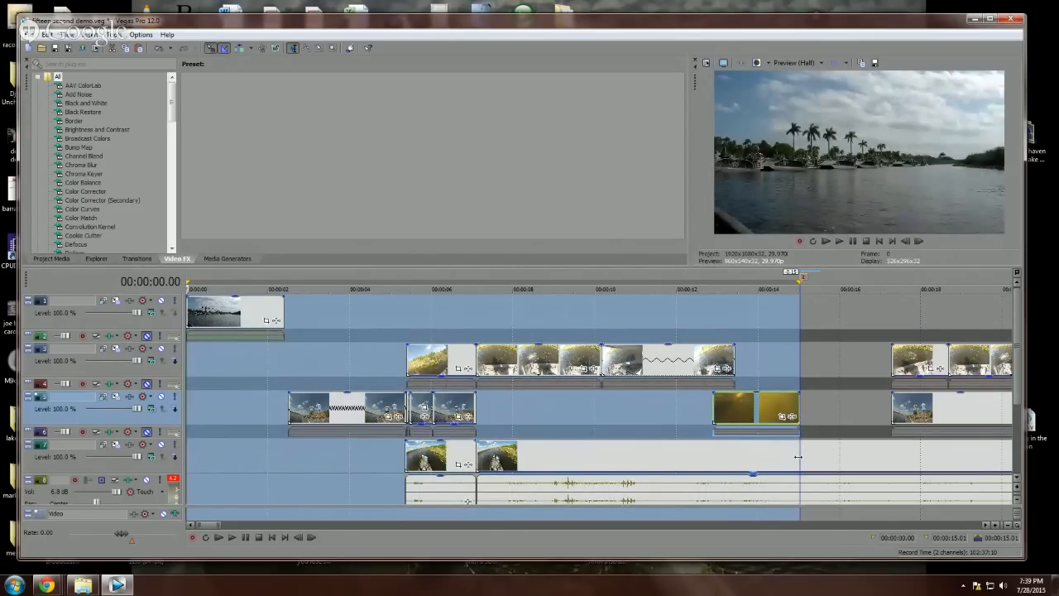
left_click(798, 457)
key("s")
scroll(798, 457, "down", 3)
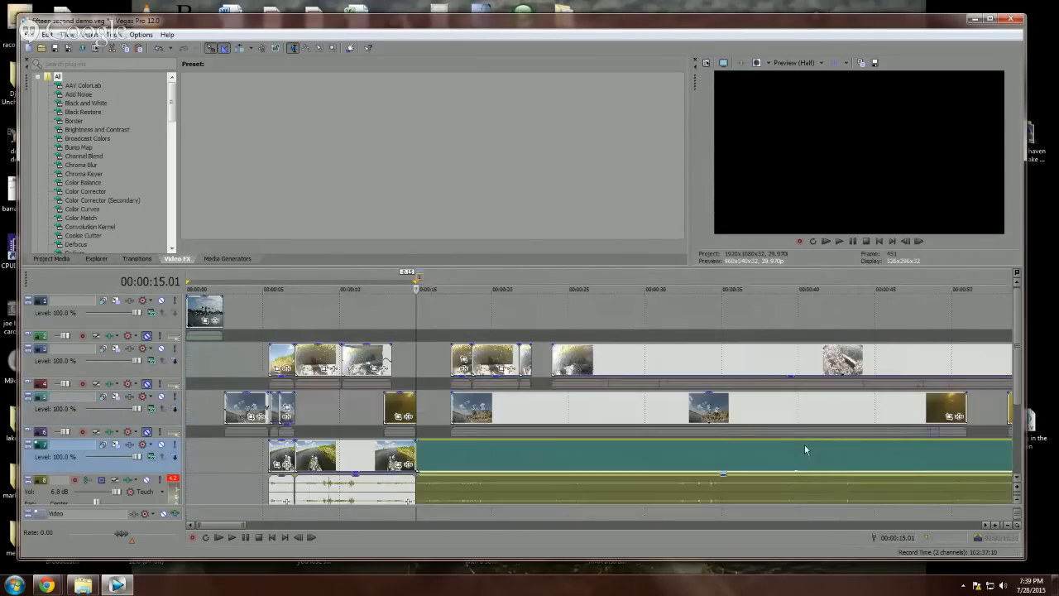
Step: Delete the leftover upper, middle and lower camera pieces that lie after 00:00:15.01
left_click(464, 352)
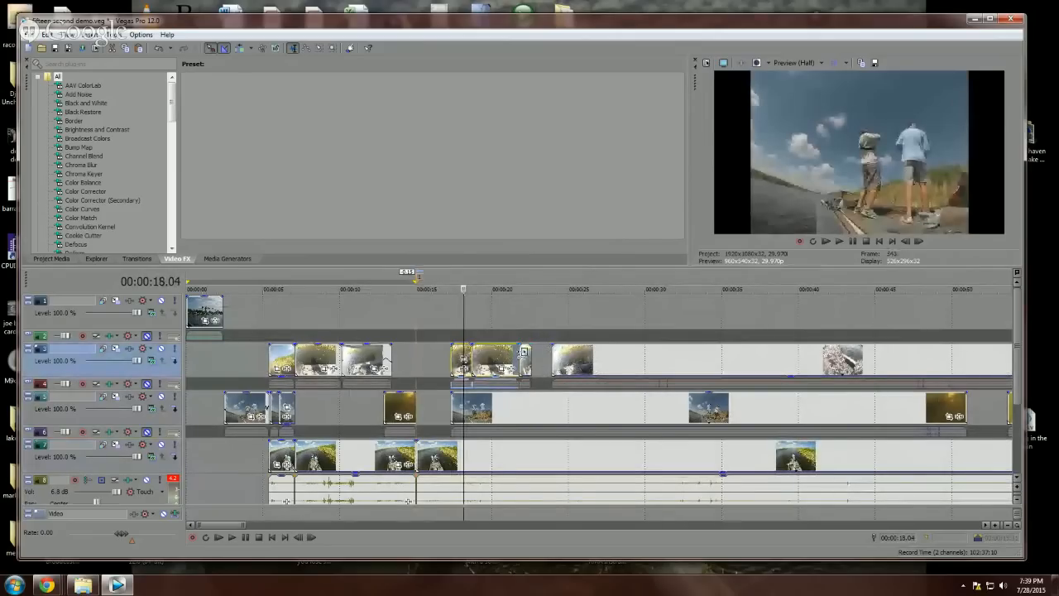
left_click(571, 356, "ctrl")
key("Delete")
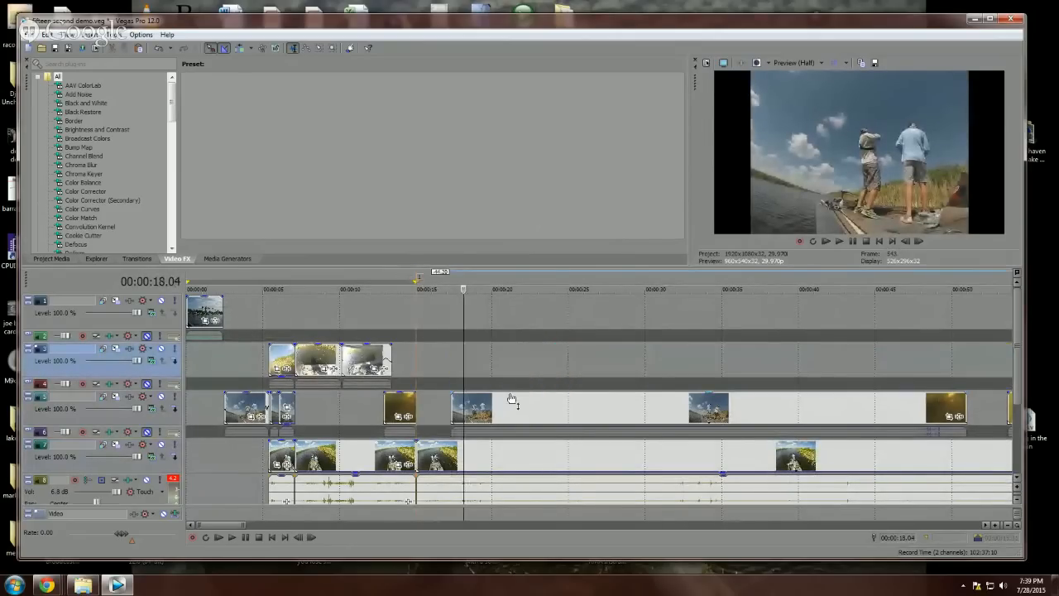
left_click(510, 400)
key("Delete")
left_click(557, 452)
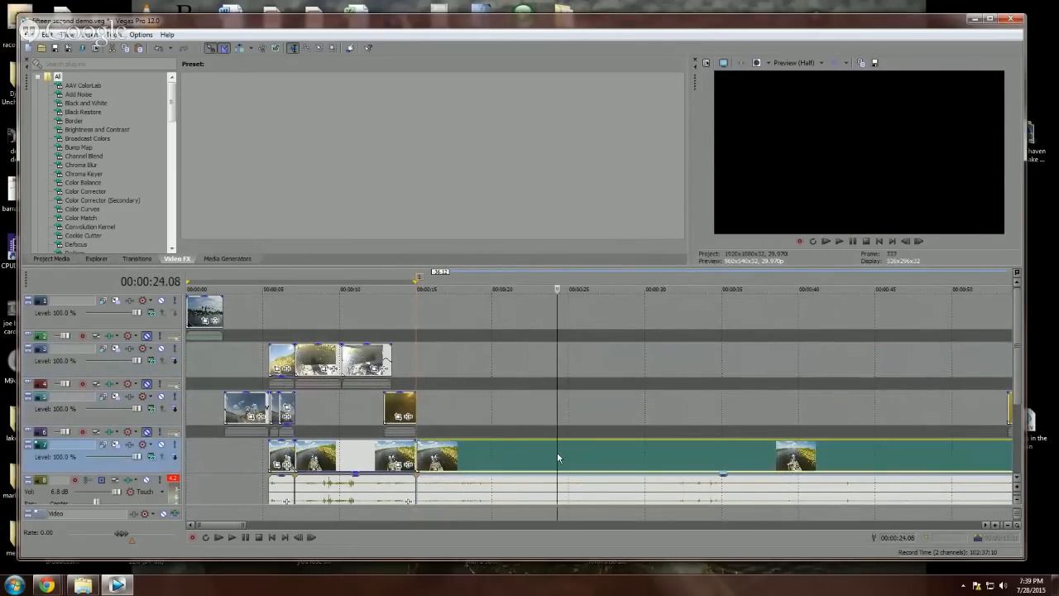
key("Delete")
scroll(557, 394, "down", 3)
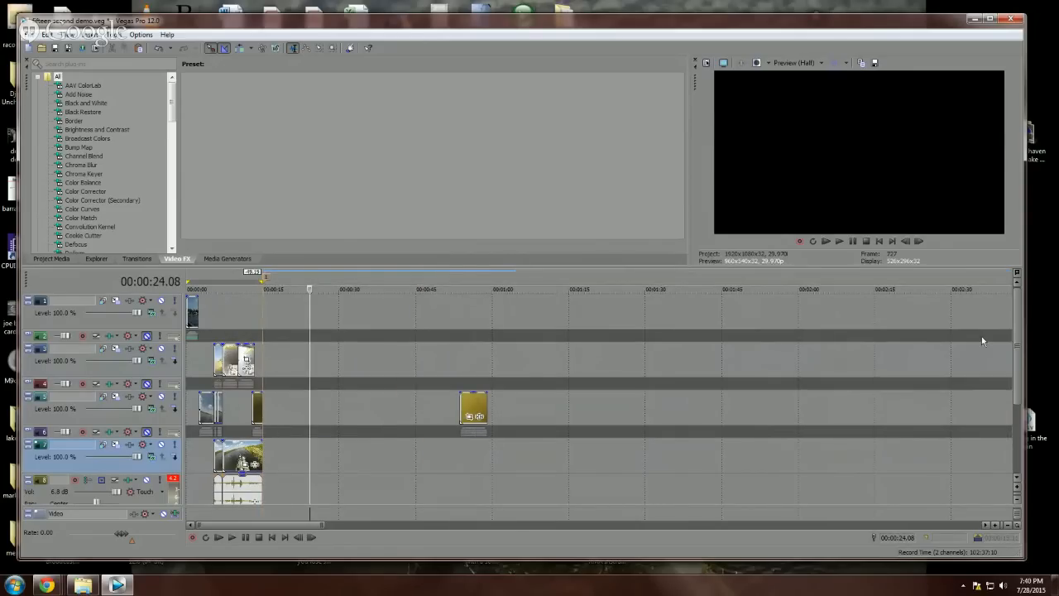
left_click(487, 405)
key("Delete")
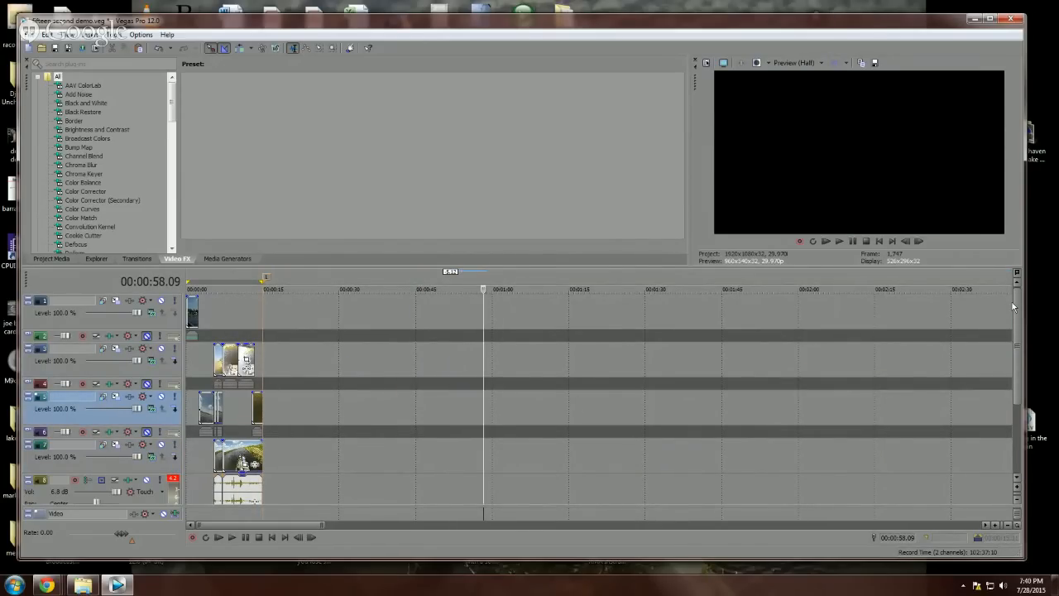
left_click_drag(1017, 308, 1019, 336)
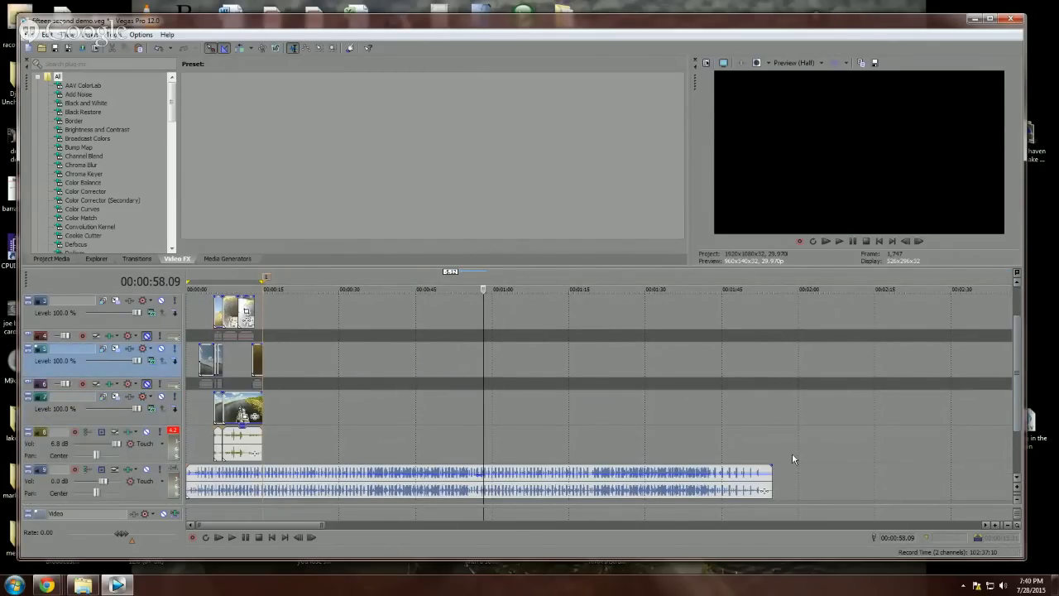
Step: Trim the end of the music track to 00:00:15.01 so it ends together with the video edit
left_click_drag(773, 477, 263, 495)
scroll(412, 452, "up", 3)
scroll(411, 452, "down", 3)
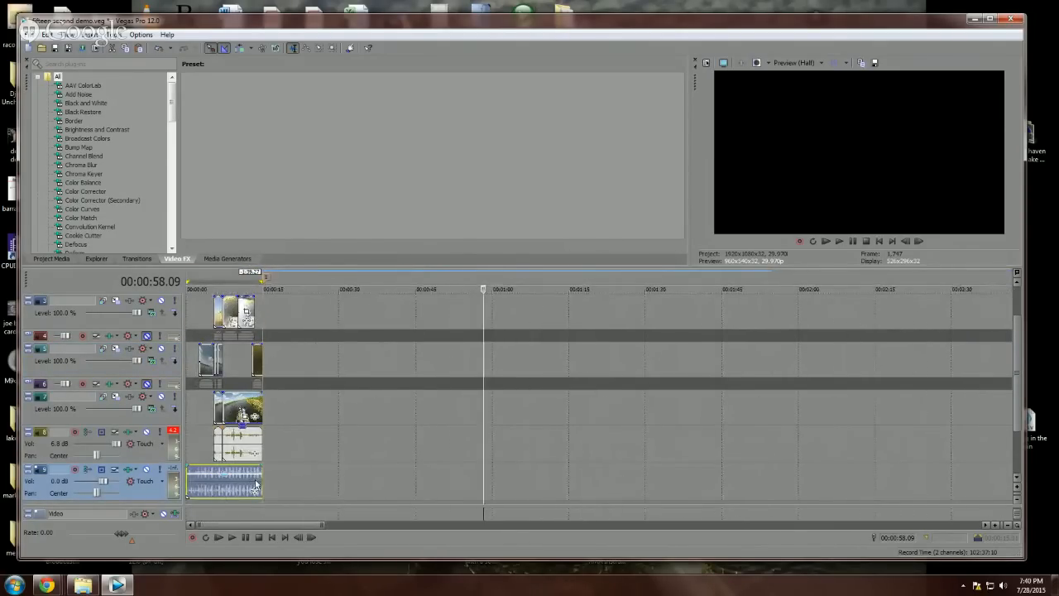
scroll(292, 480, "up", 2)
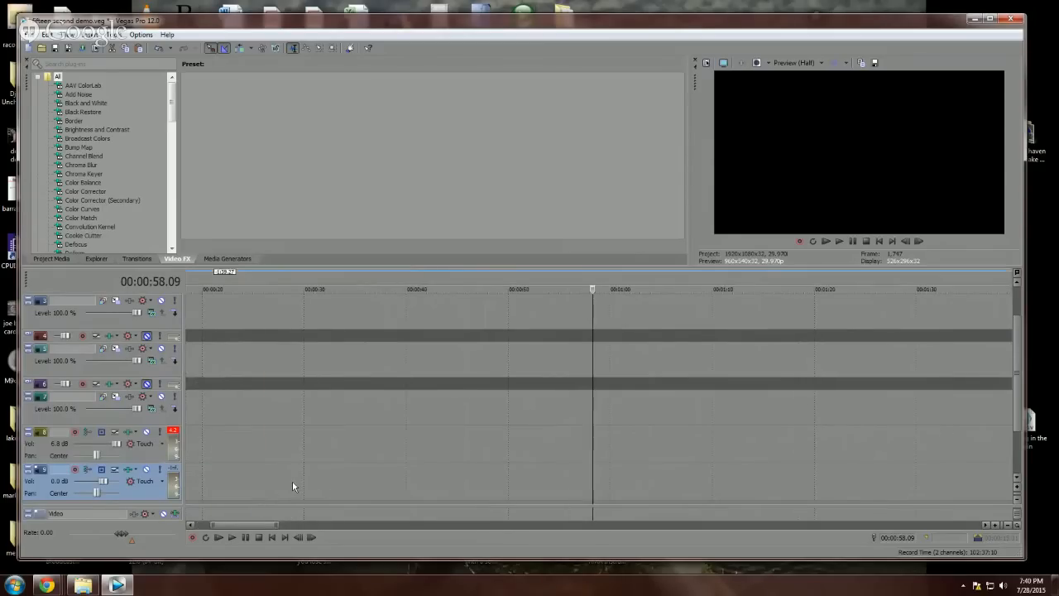
scroll(293, 481, "down", 1)
left_click(234, 495)
scroll(235, 495, "up", 3)
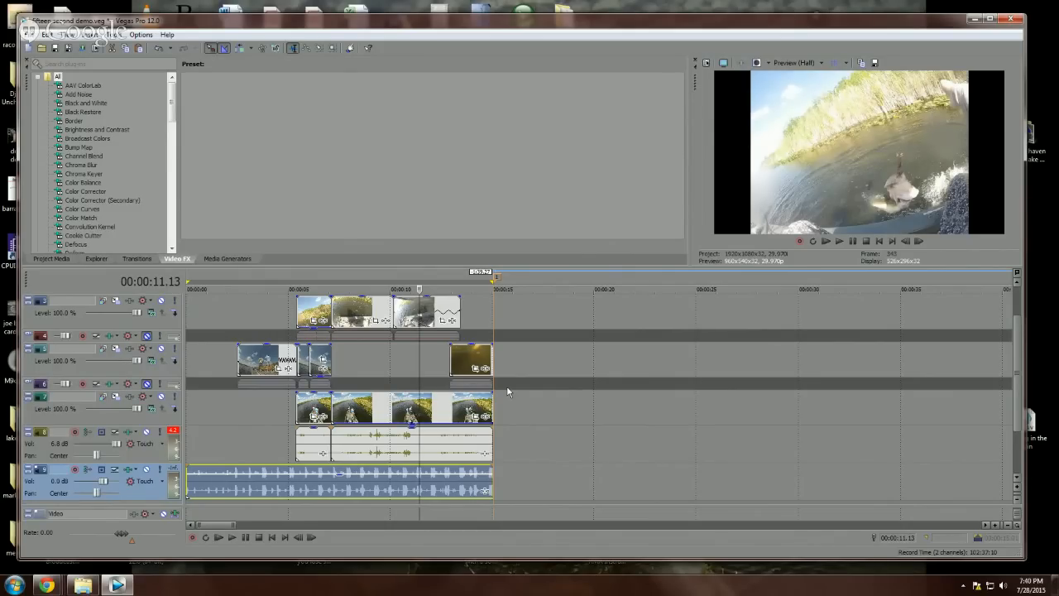
scroll(508, 392, "up", 2)
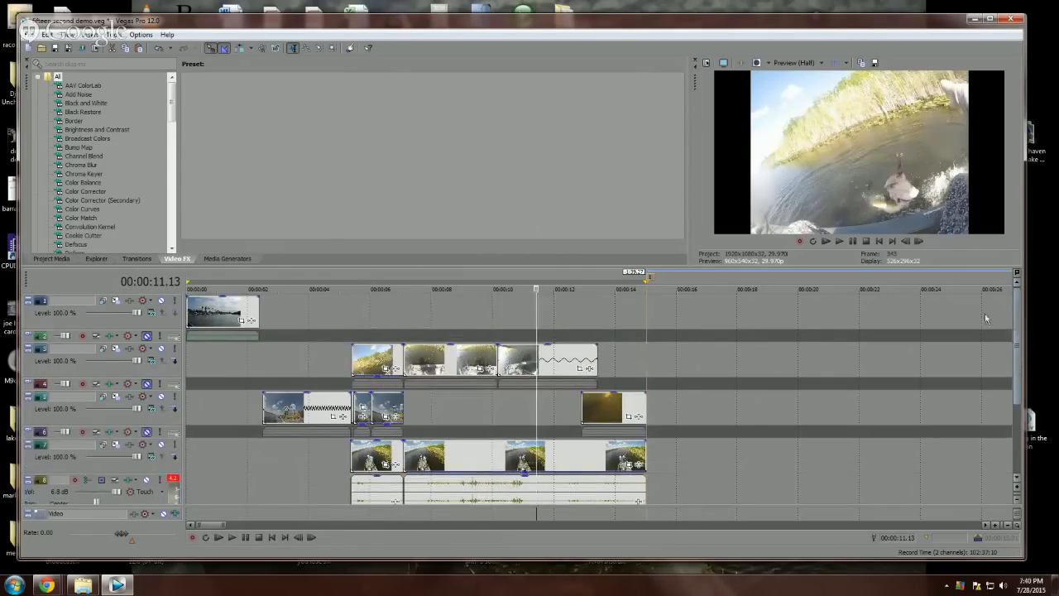
Step: Review the opening lake shot, the two-anglers shot and the synced camera clips up to about 00:00:06
left_click(223, 315)
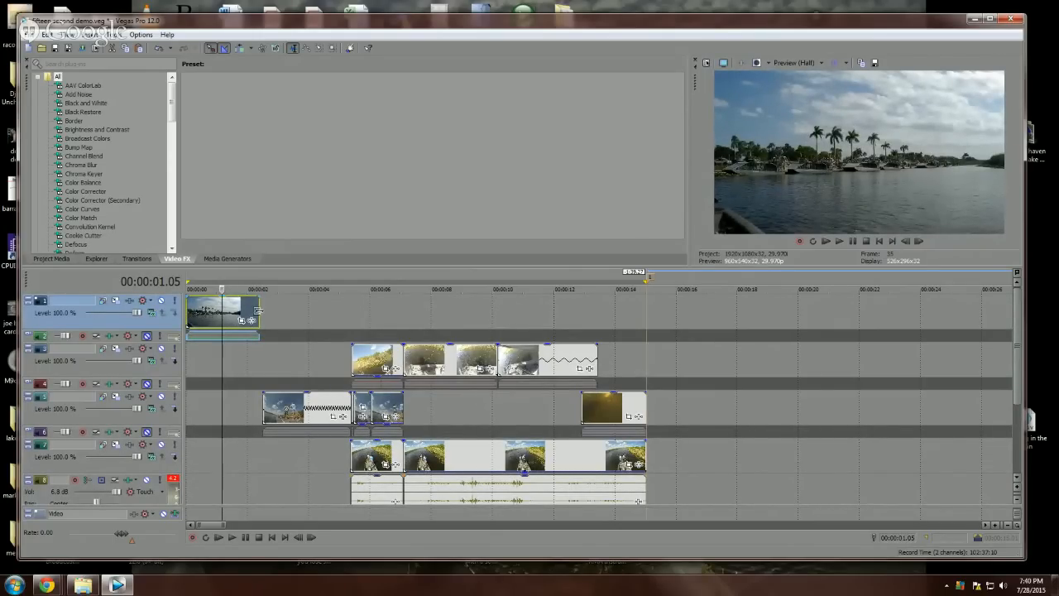
left_click(265, 366)
left_click(282, 364)
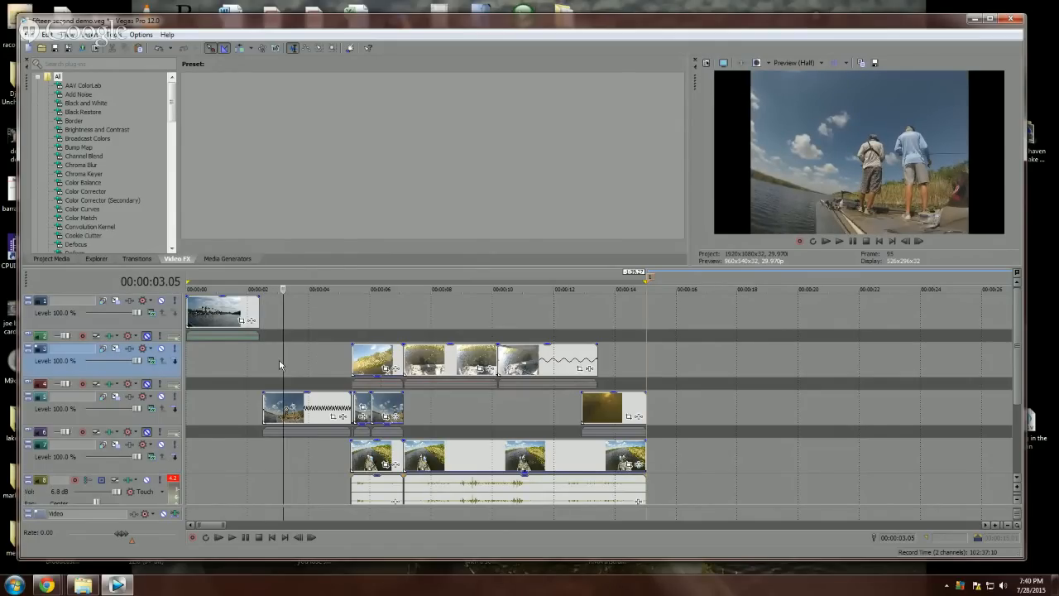
left_click_drag(284, 360, 339, 362)
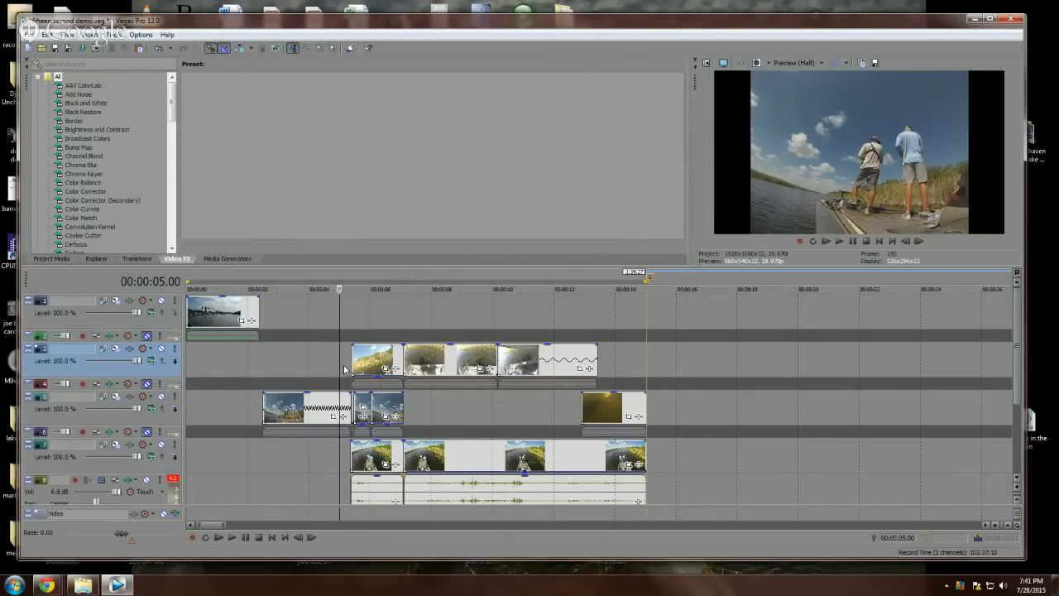
left_click_drag(342, 362, 365, 364)
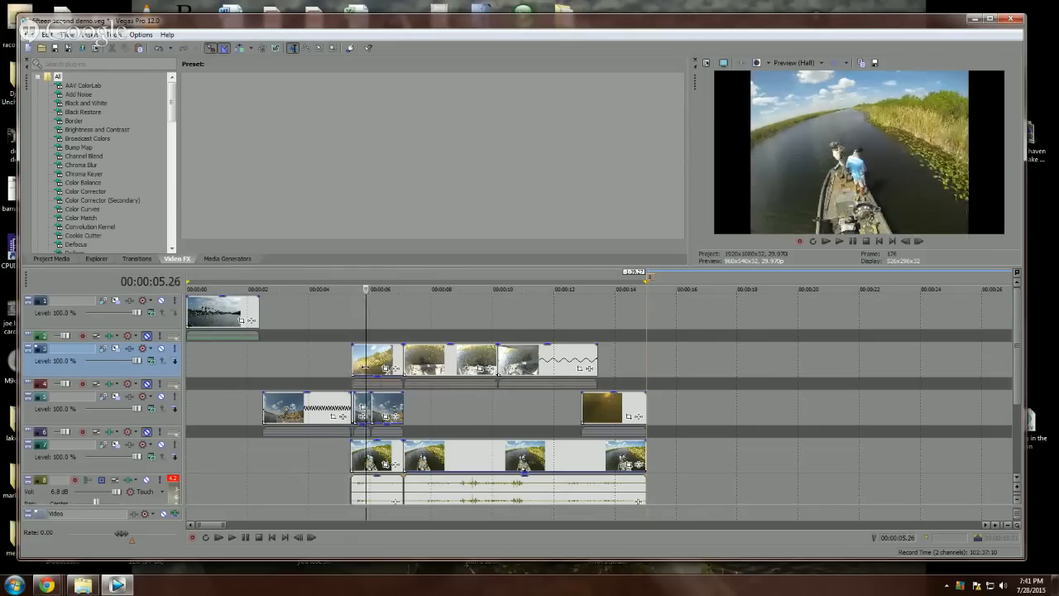
left_click(371, 452)
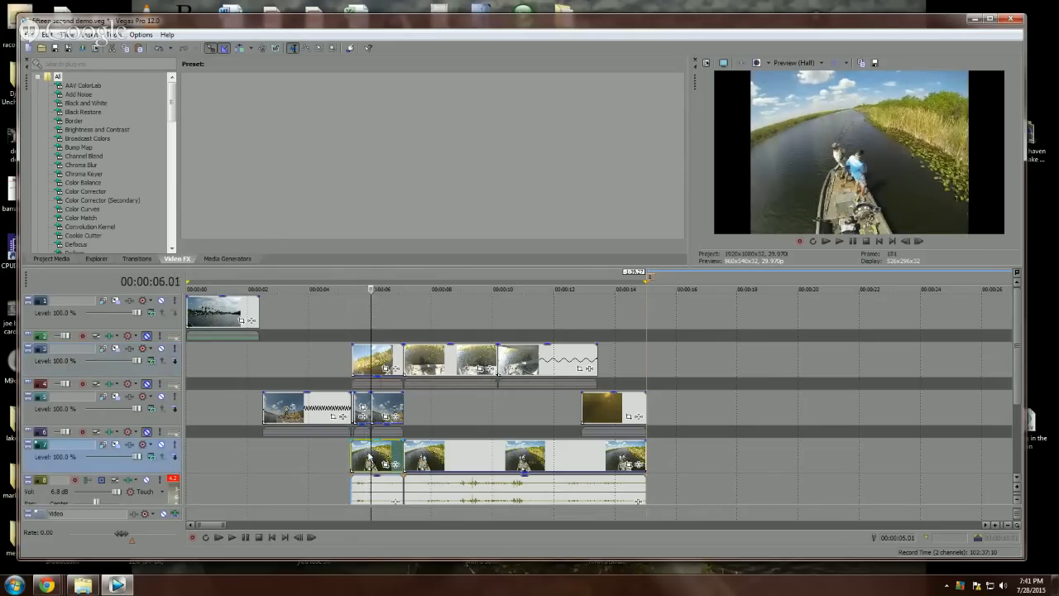
left_click(370, 357)
left_click(370, 407)
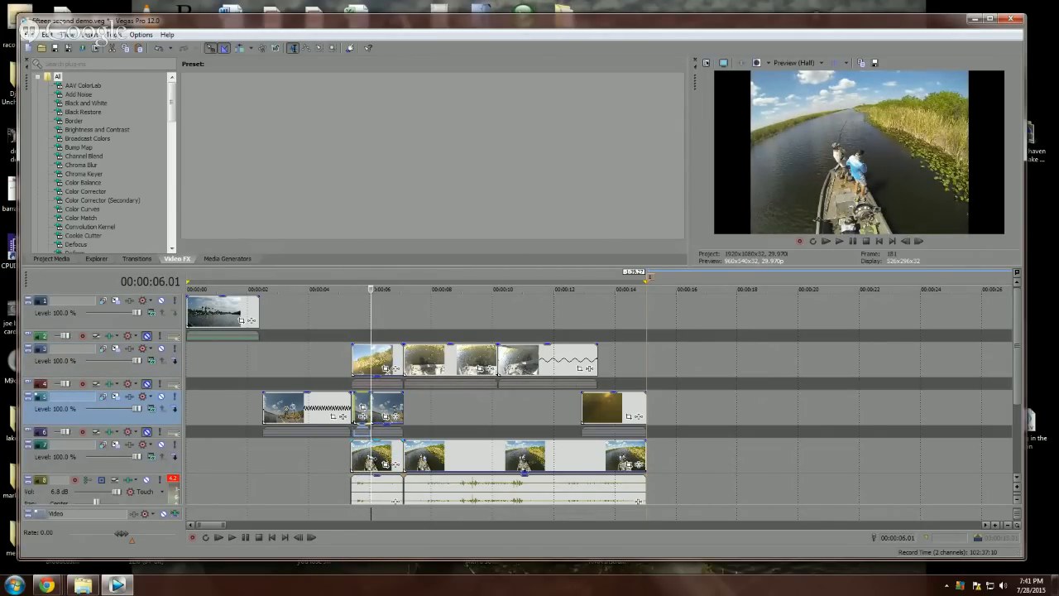
left_click(365, 493)
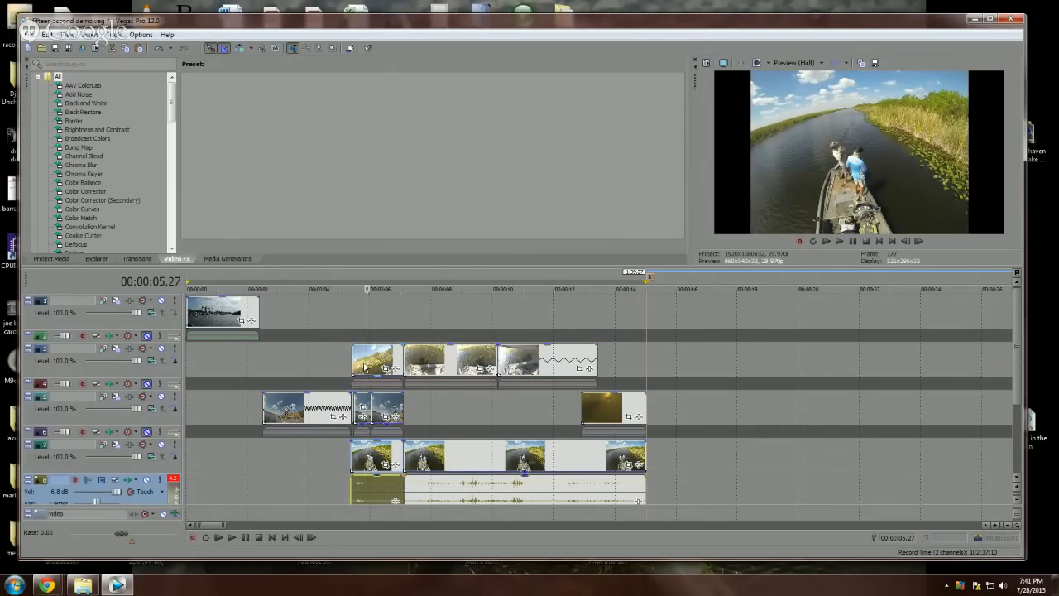
Step: Scrub through the fish shots, the slowed piece and the closing underwater shot up to 00:00:13.29
left_click_drag(366, 361, 413, 361)
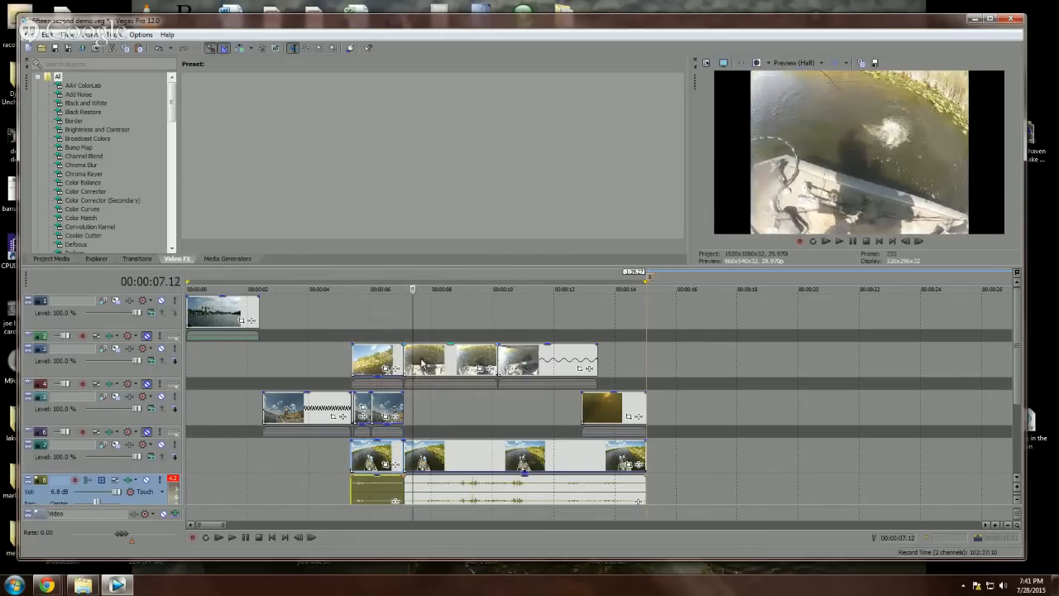
left_click(431, 362)
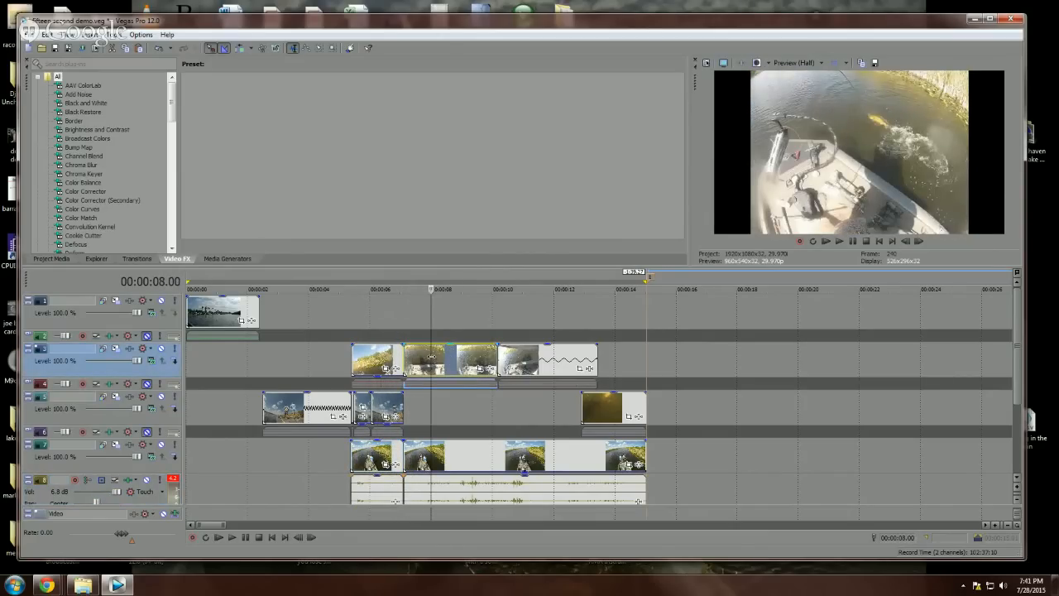
left_click_drag(430, 357, 497, 374)
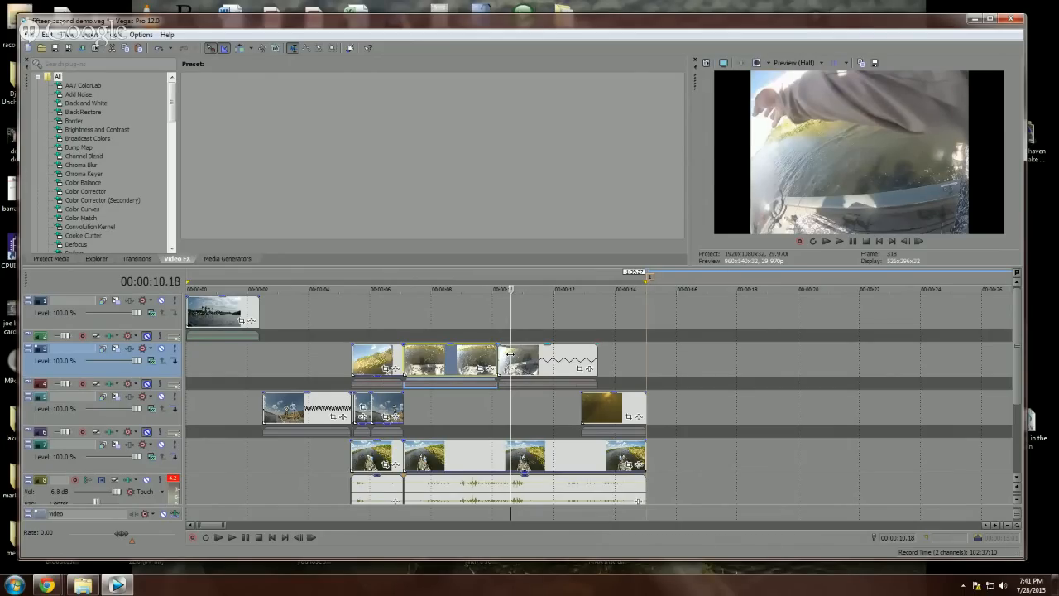
left_click_drag(511, 354, 608, 358)
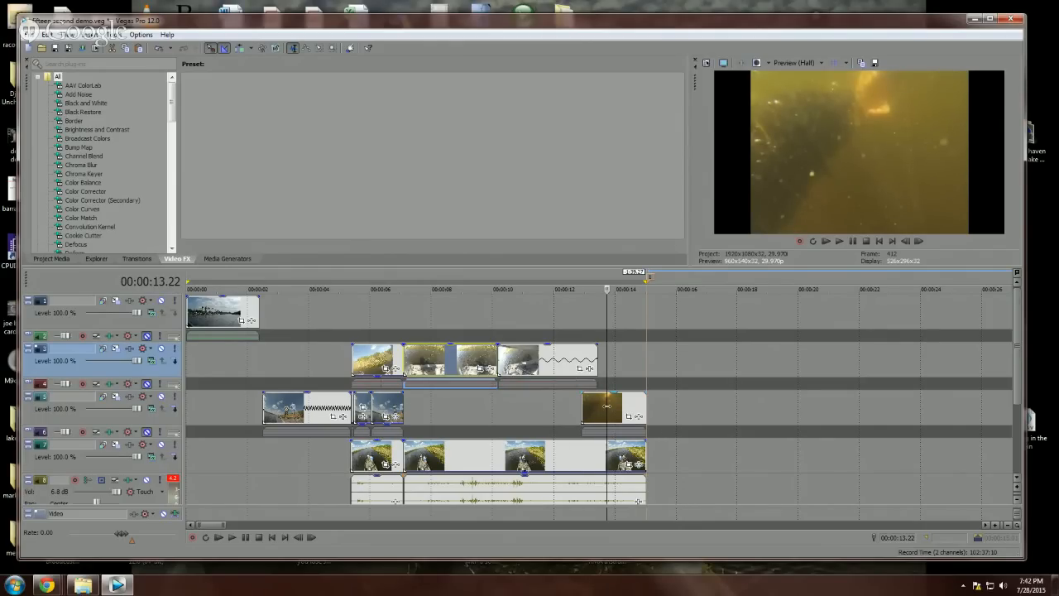
left_click_drag(607, 406, 614, 407)
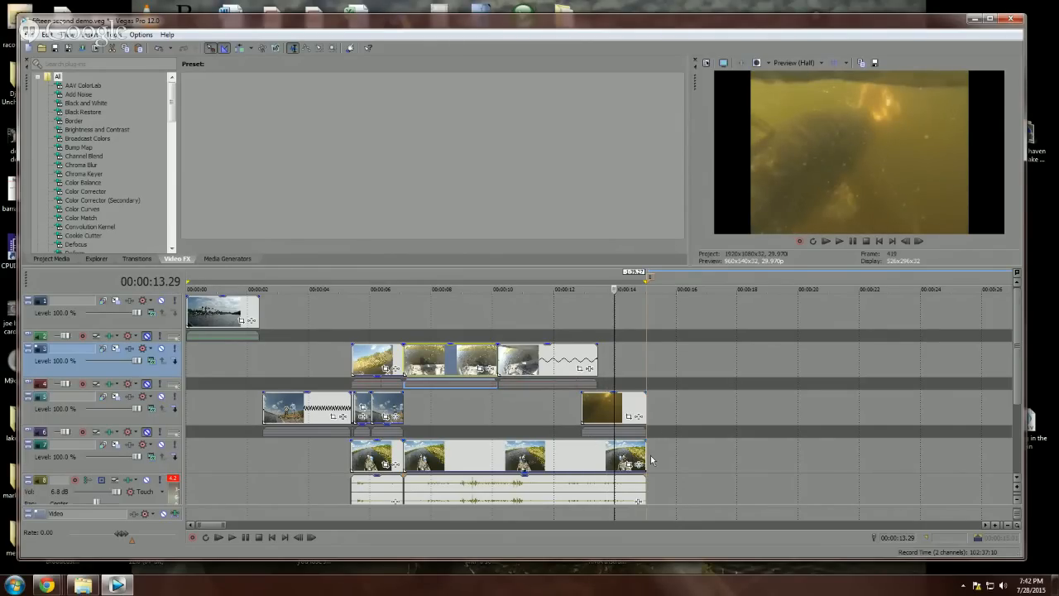
Step: Trim the lower camera clip and its audio to the end of the slowed fish shot and add a short audio fade-out
left_click_drag(648, 452, 597, 459)
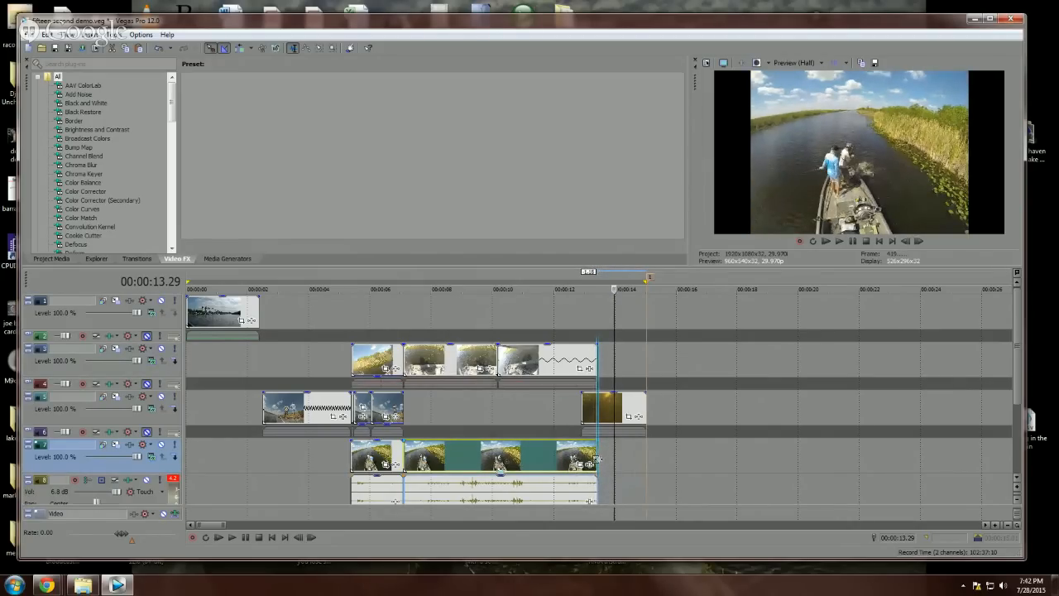
left_click(584, 494)
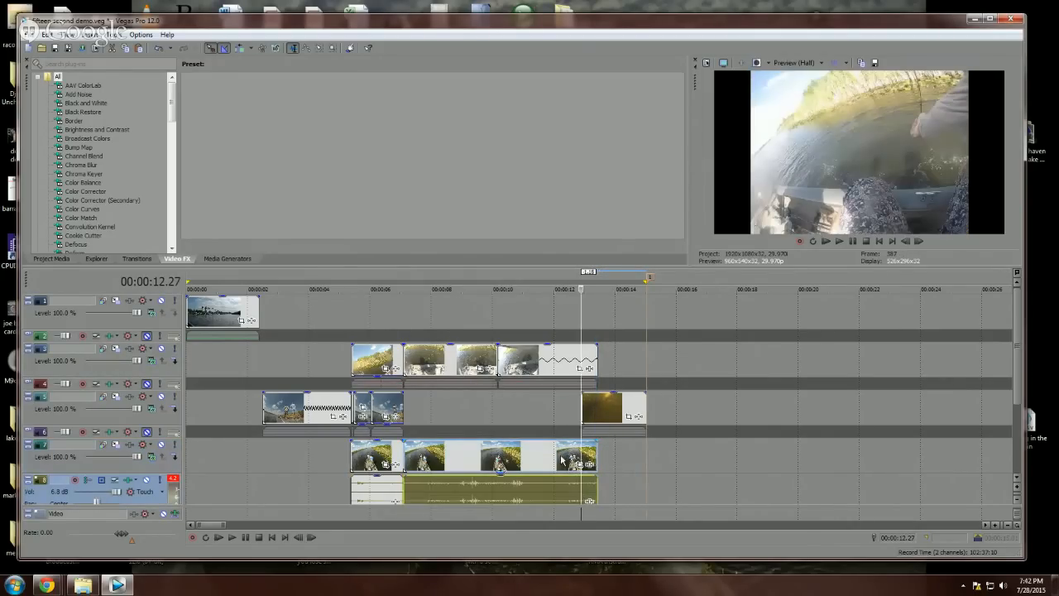
left_click(561, 460)
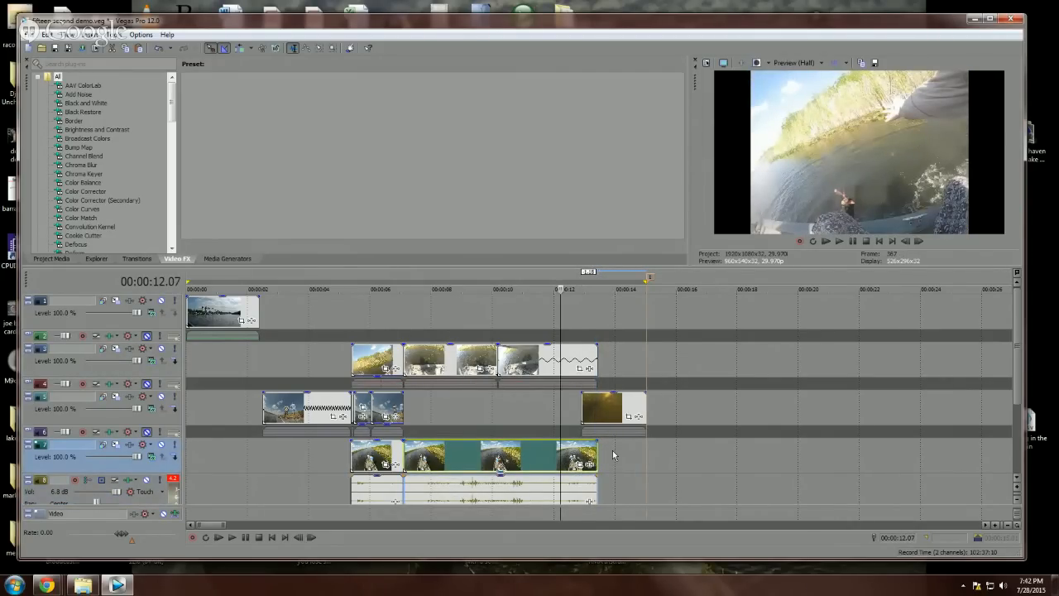
left_click(568, 493)
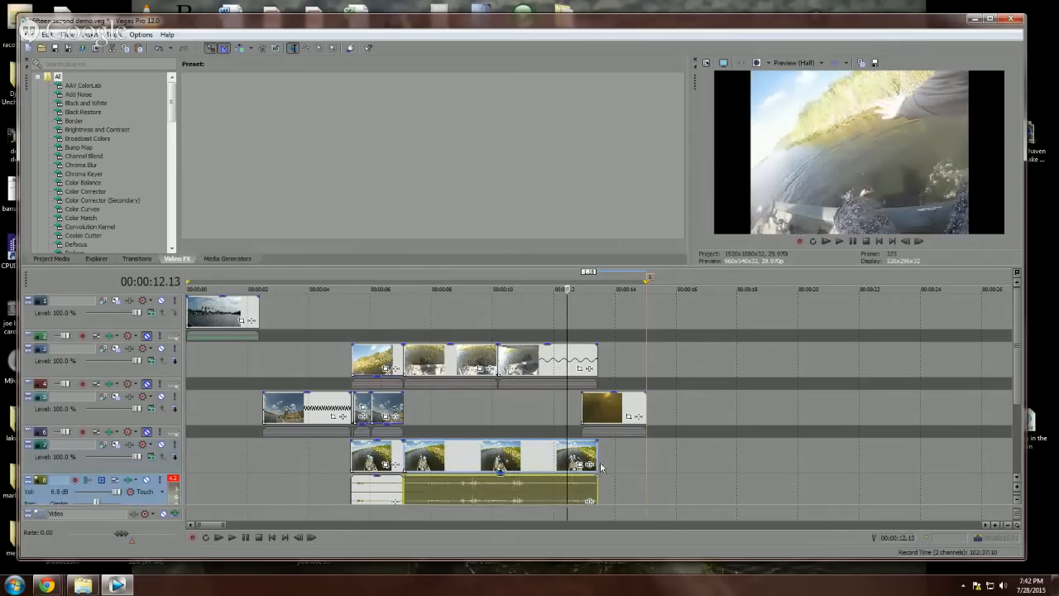
left_click_drag(602, 475, 593, 476)
Step: Select the range from the start to 00:00:15.01, play back the trimmed edit and save the project
double_click(463, 306)
key("shift+Home")
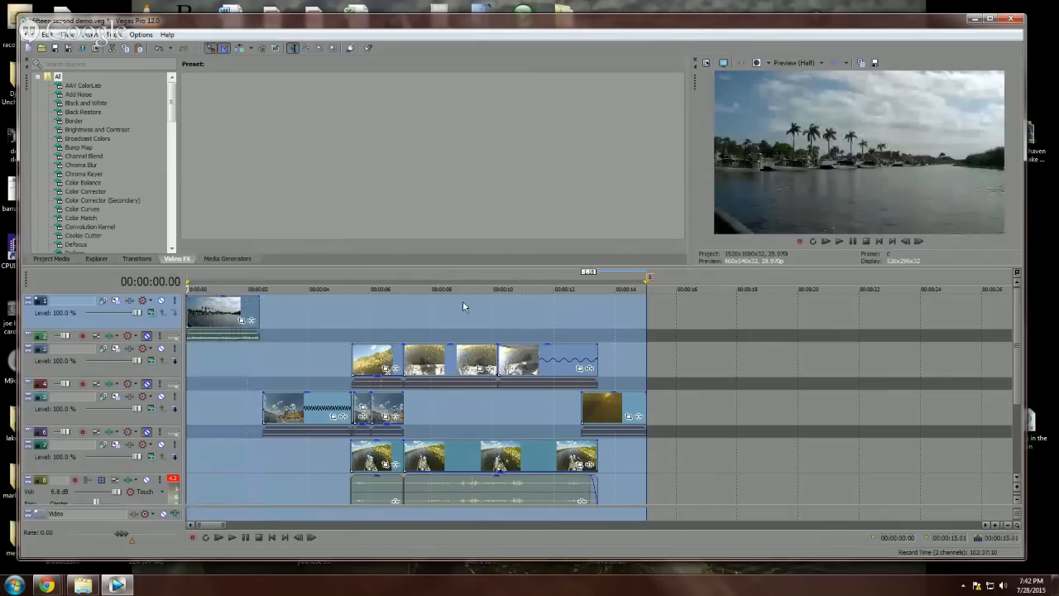
key("space")
key("space")
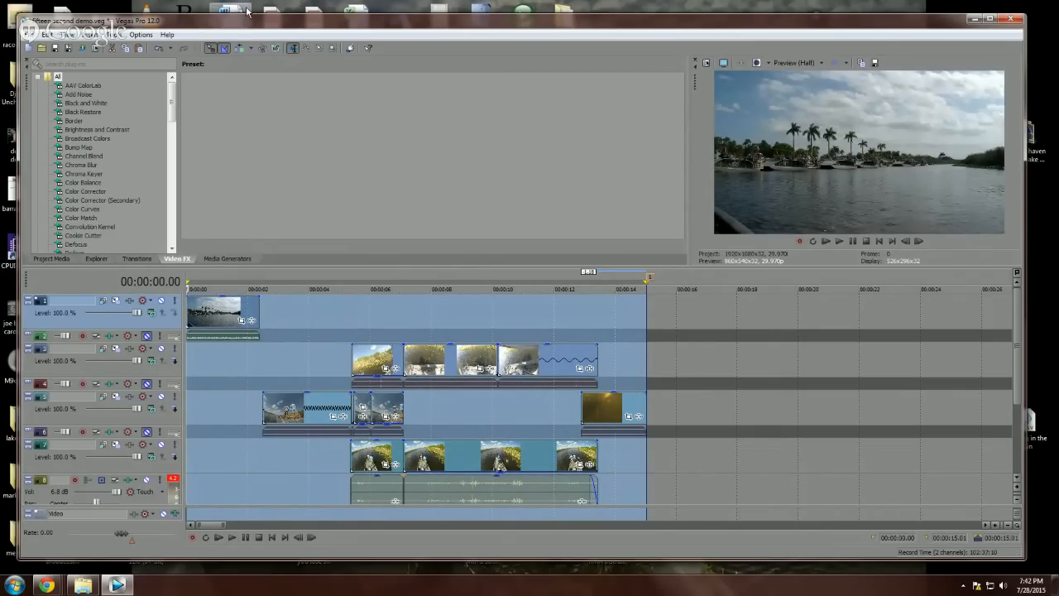
left_click(63, 53)
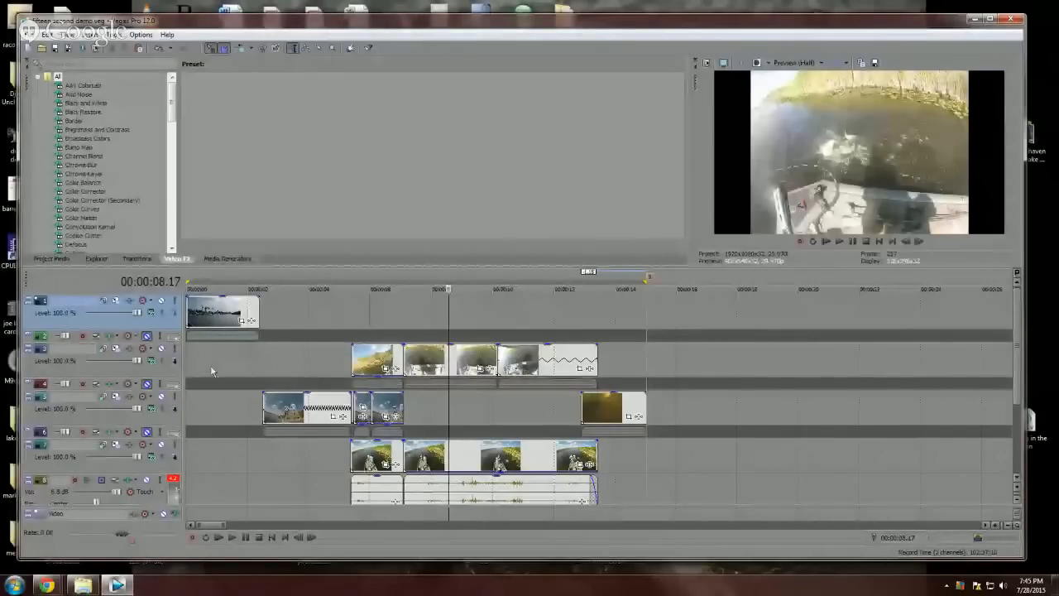
Step: Apply the default Brightness and Contrast effect to the video track holding the opening lake shot
left_click(237, 374)
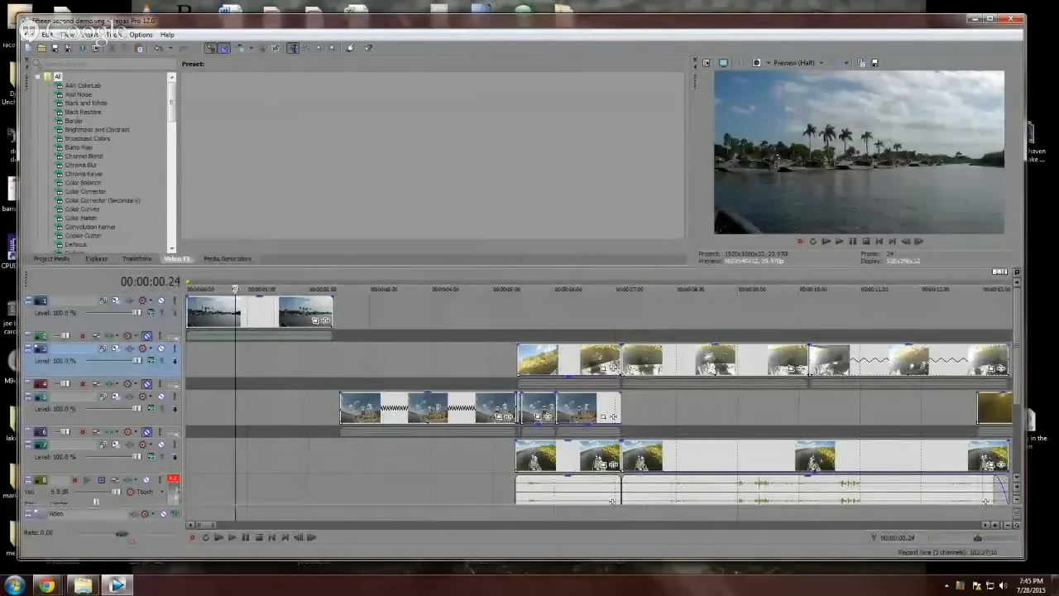
left_click(216, 313)
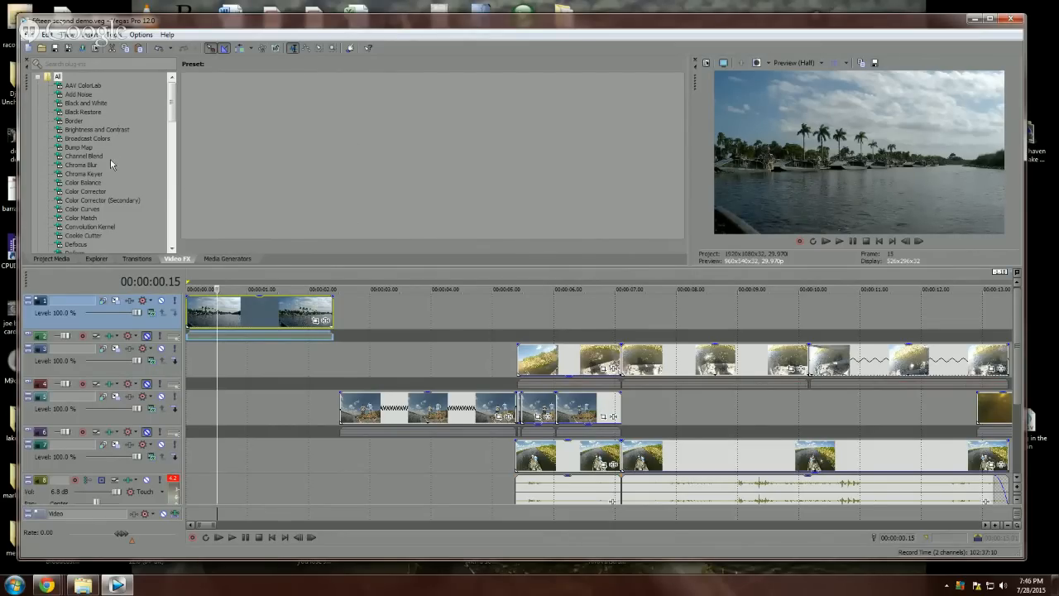
left_click(114, 130)
left_click_drag(209, 107, 180, 317)
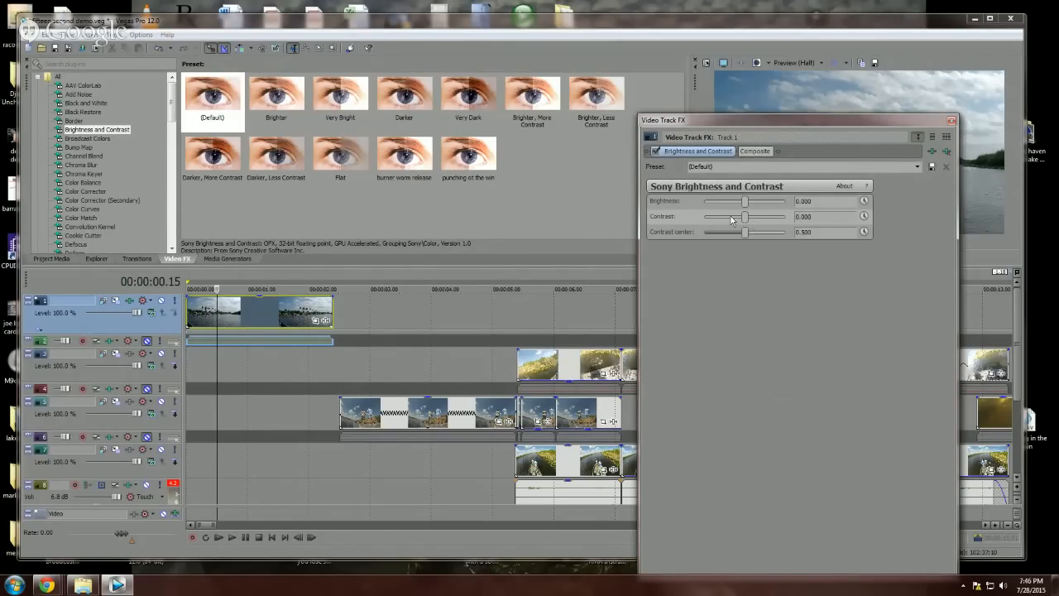
Step: Raise the lake track's contrast to 0.687 and set the video preview quality to Best (Half)
left_click_drag(746, 217, 774, 220)
left_click_drag(854, 122, 577, 118)
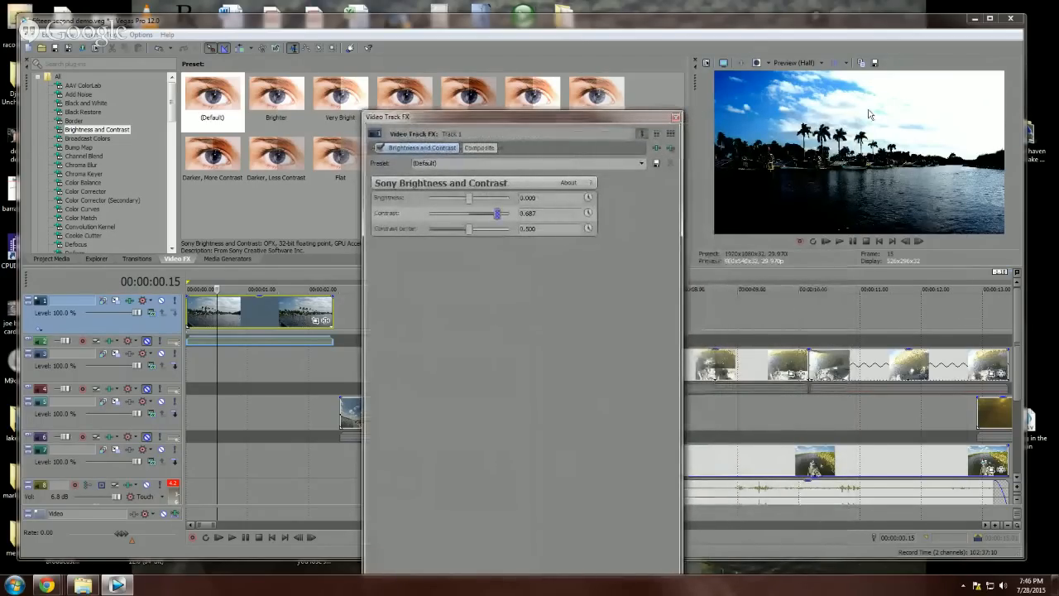
left_click(803, 65)
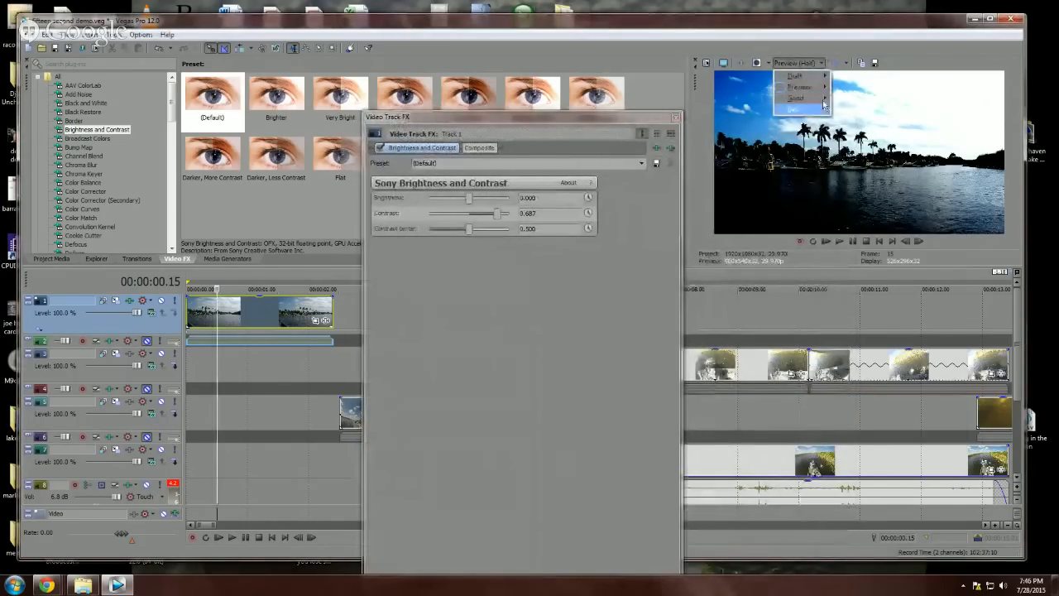
mouse_move(807, 108)
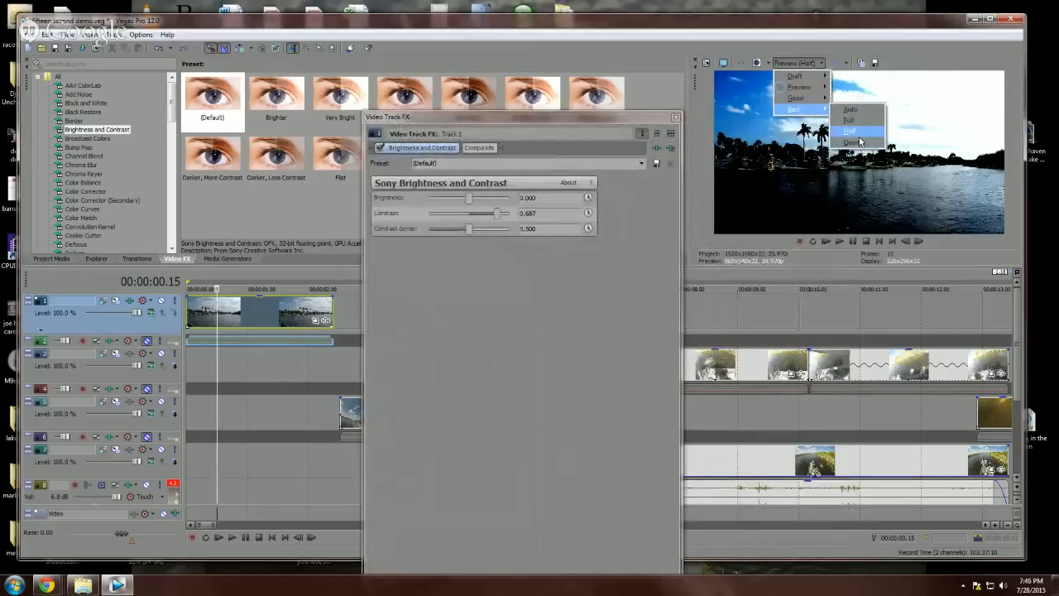
left_click(858, 132)
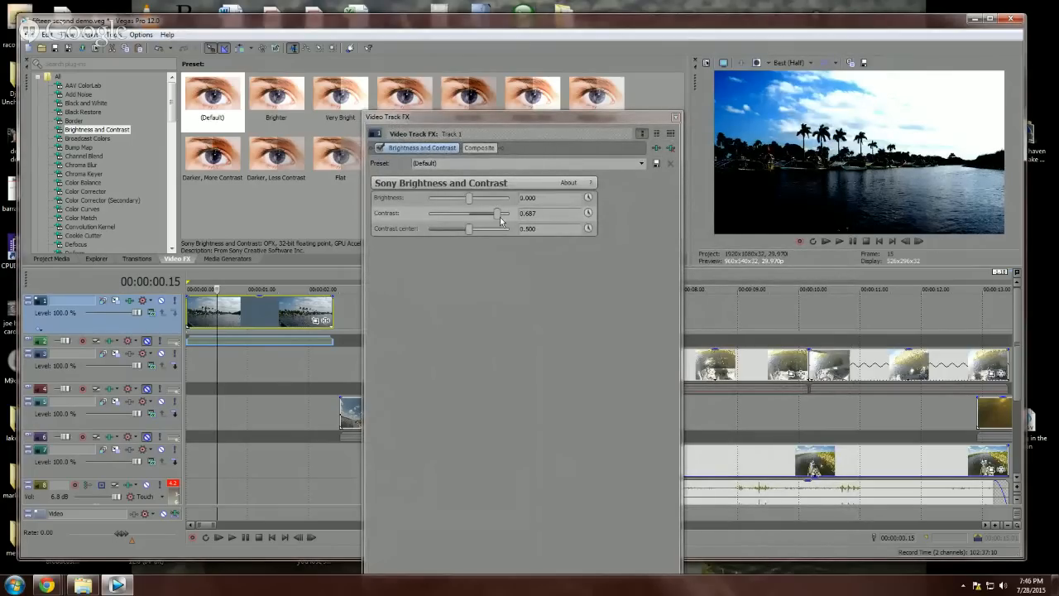
Step: Set the lake track's contrast to 0.238, try a contrast center of 0.068, reset it to 0.500 and close the effect settings
left_click_drag(499, 216, 433, 235)
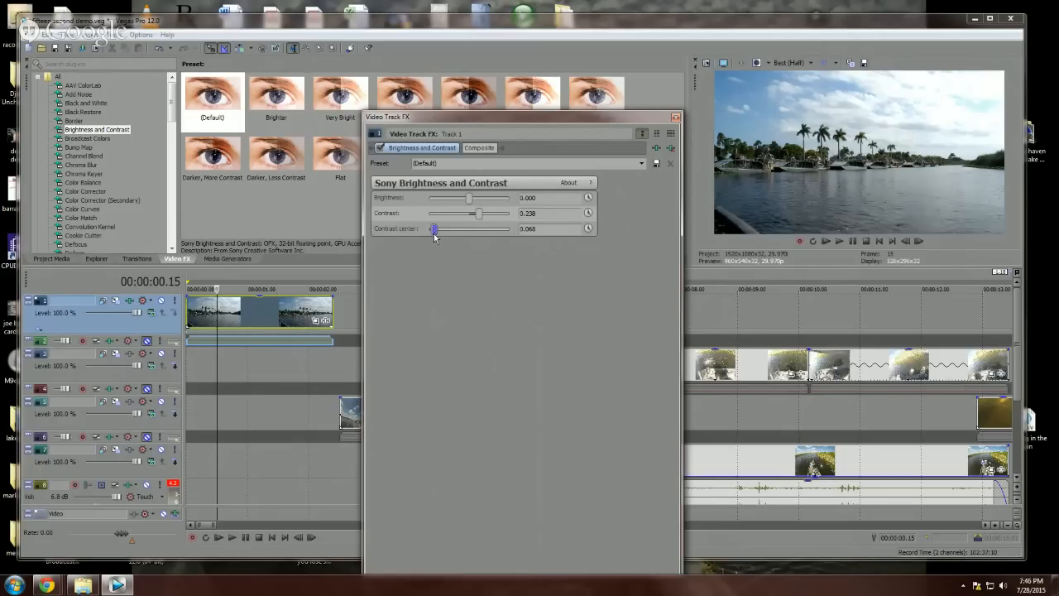
double_click(434, 232)
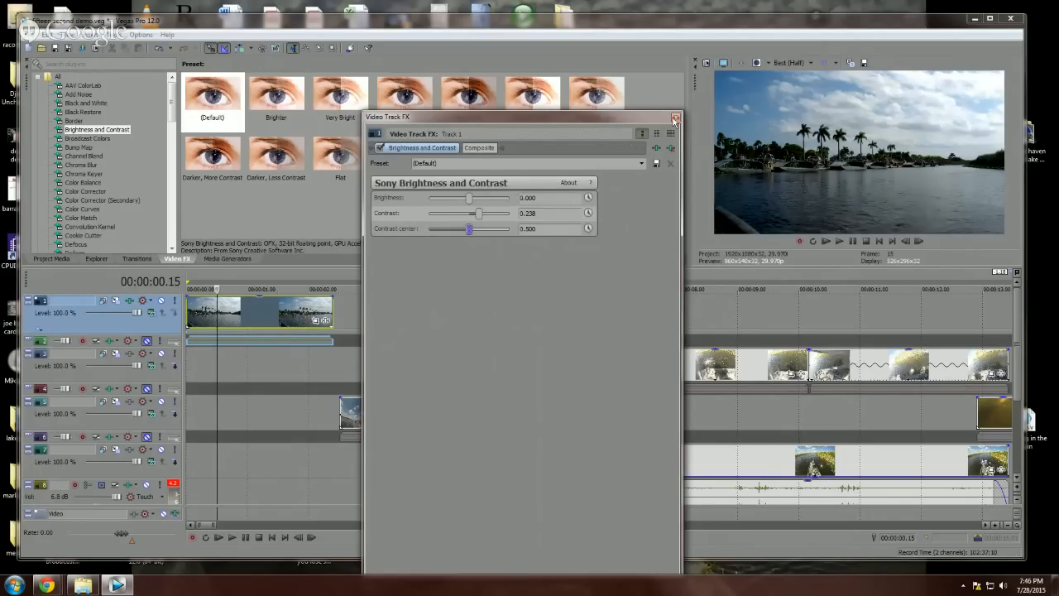
left_click(676, 119)
Step: Apply the default Color Corrector effect to the lake track and move its settings window clear of the video preview
left_click(80, 149)
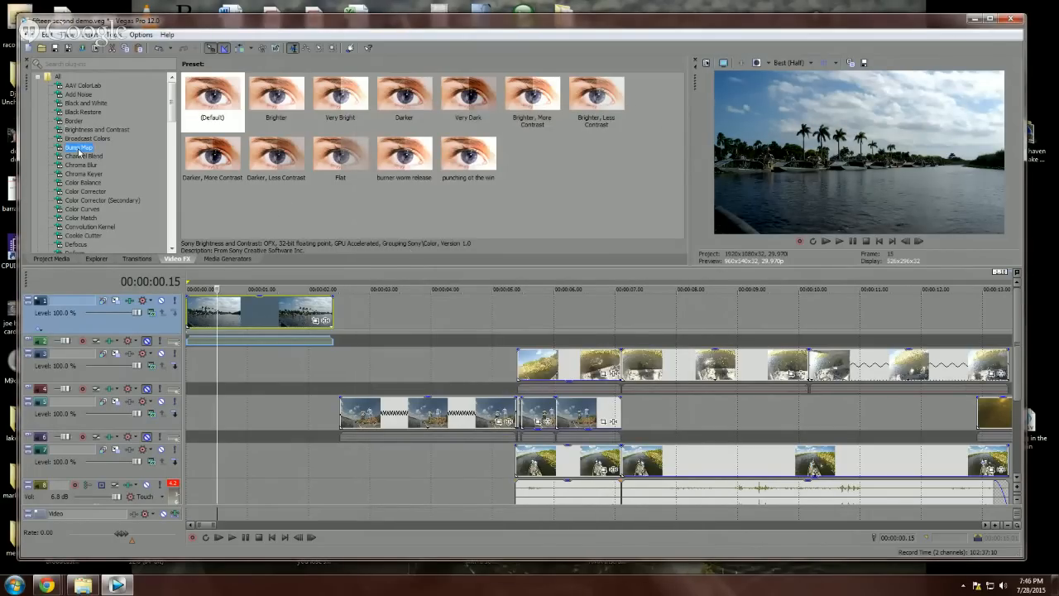
scroll(80, 154, "down", 1)
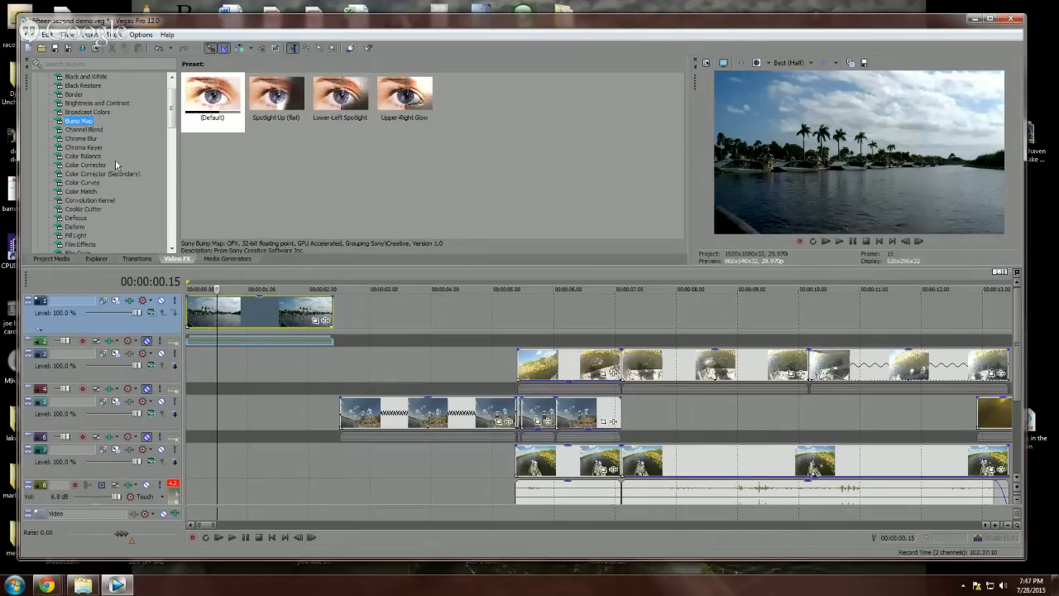
left_click(97, 165)
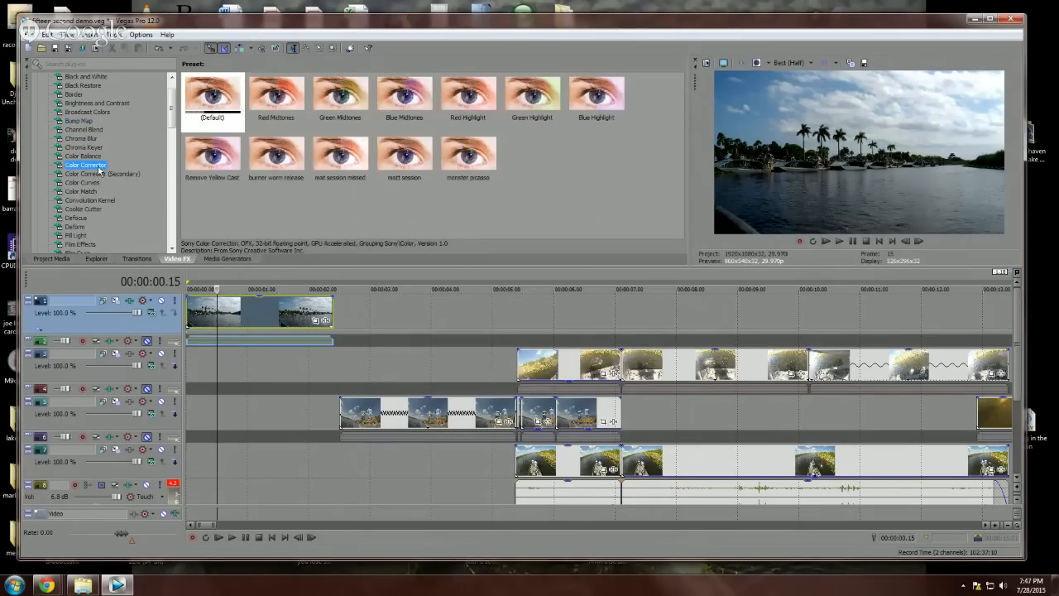
left_click_drag(207, 97, 152, 319)
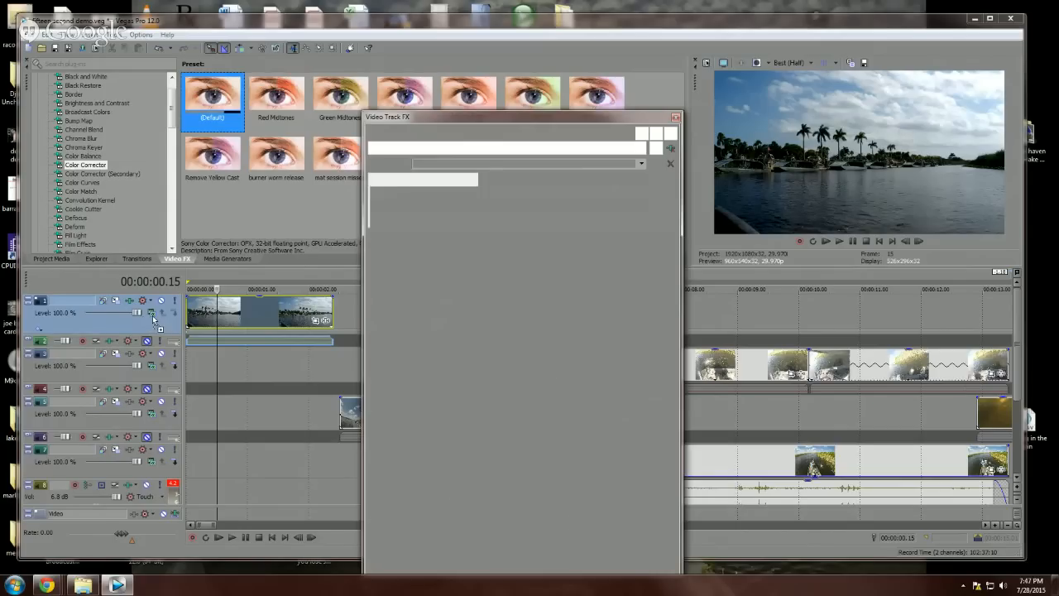
left_click_drag(535, 123, 575, 31)
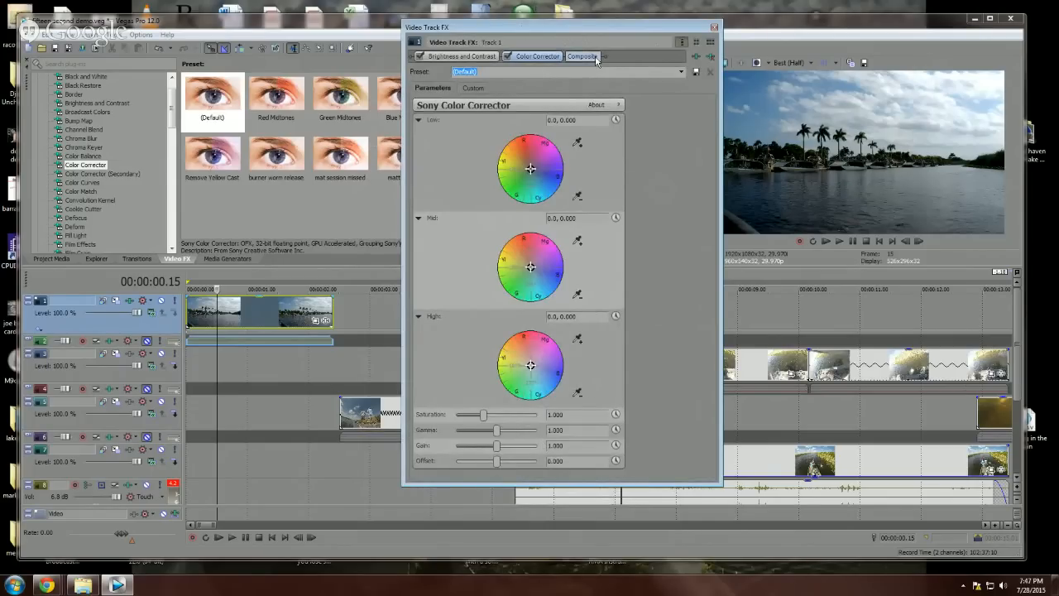
left_click_drag(612, 31, 401, 19)
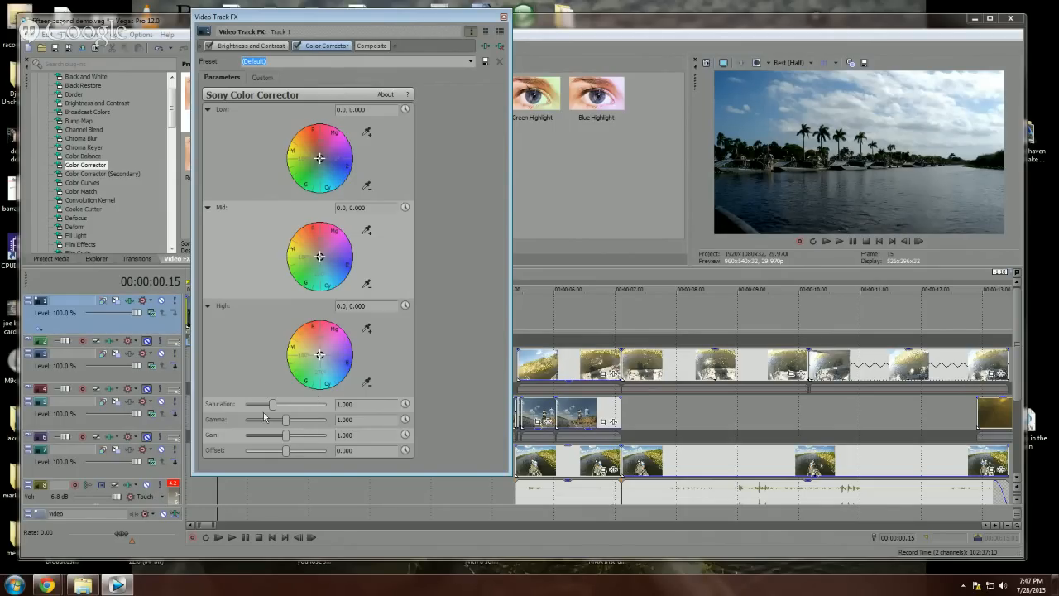
Step: Set the lake track's gamma to 1.401, try a gain of 1.401, reset it to 1.000, set the offset to 32.836 and close the settings
left_click_drag(284, 423, 303, 445)
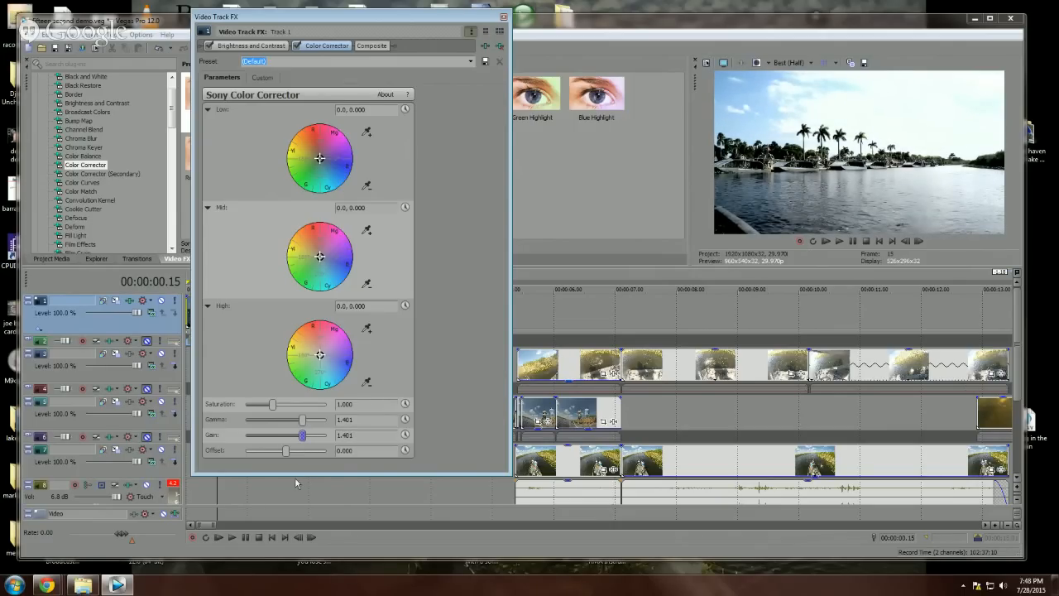
double_click(303, 436)
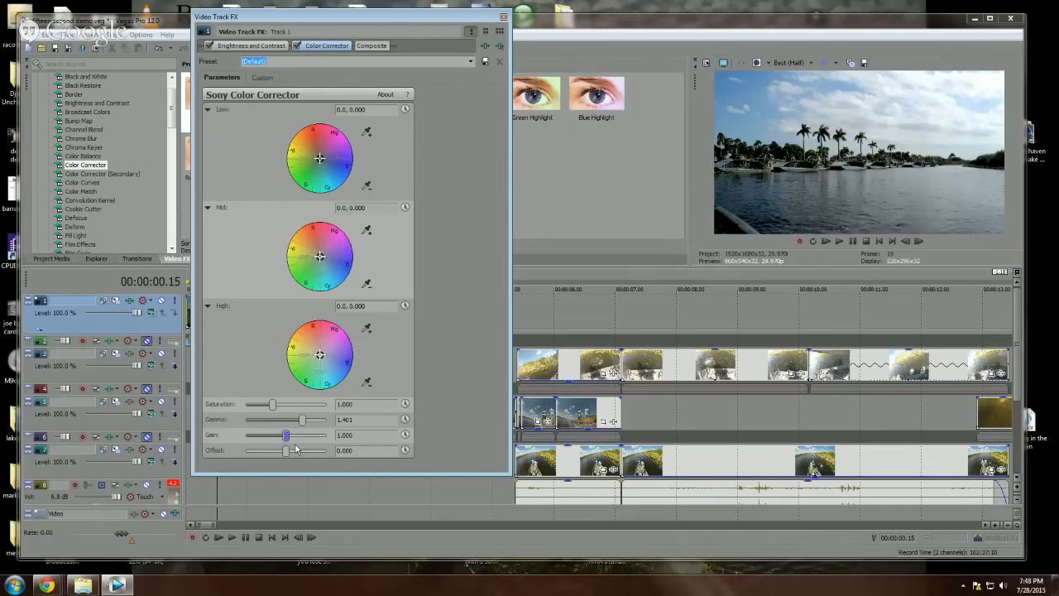
mouse_move(282, 453)
left_mouse_down()
mouse_move(298, 454)
mouse_move(282, 459)
mouse_move(298, 455)
mouse_move(292, 465)
left_mouse_up()
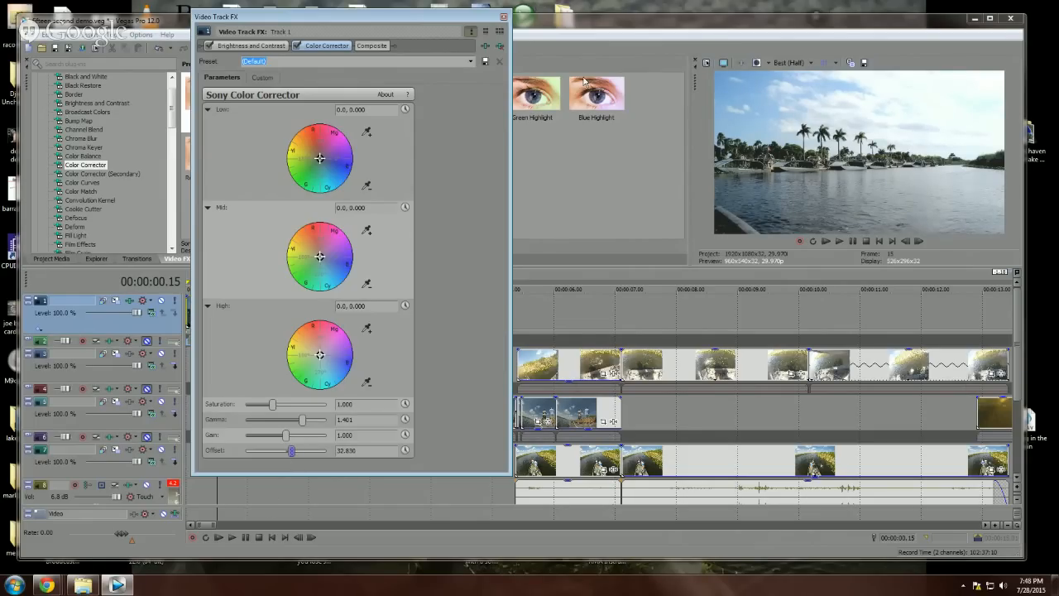
left_click(503, 17)
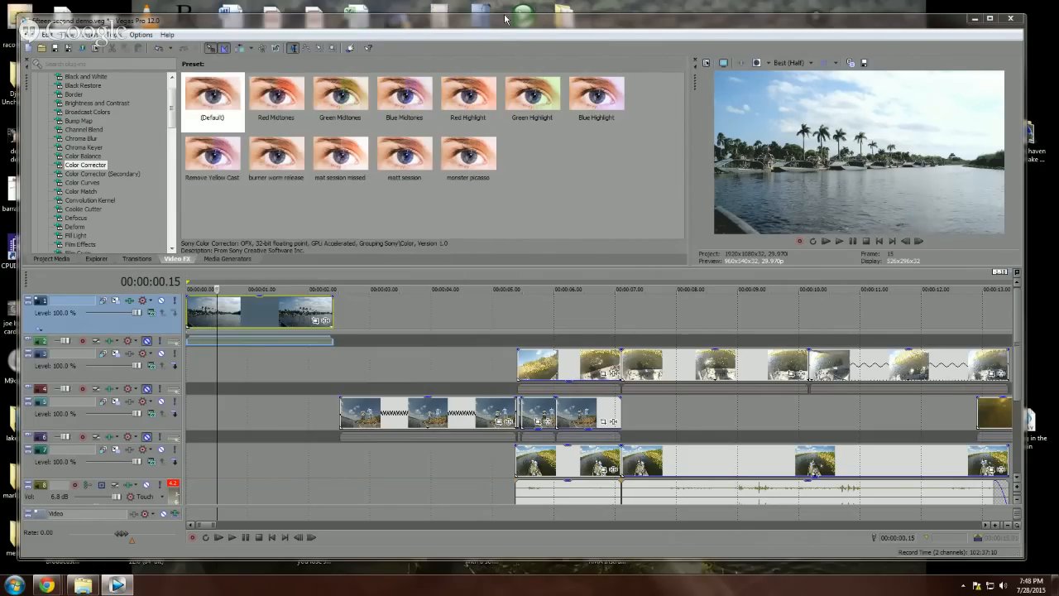
Step: Apply the Color Curves effect with the Yellow Tint preset to the lake track
left_click(83, 182)
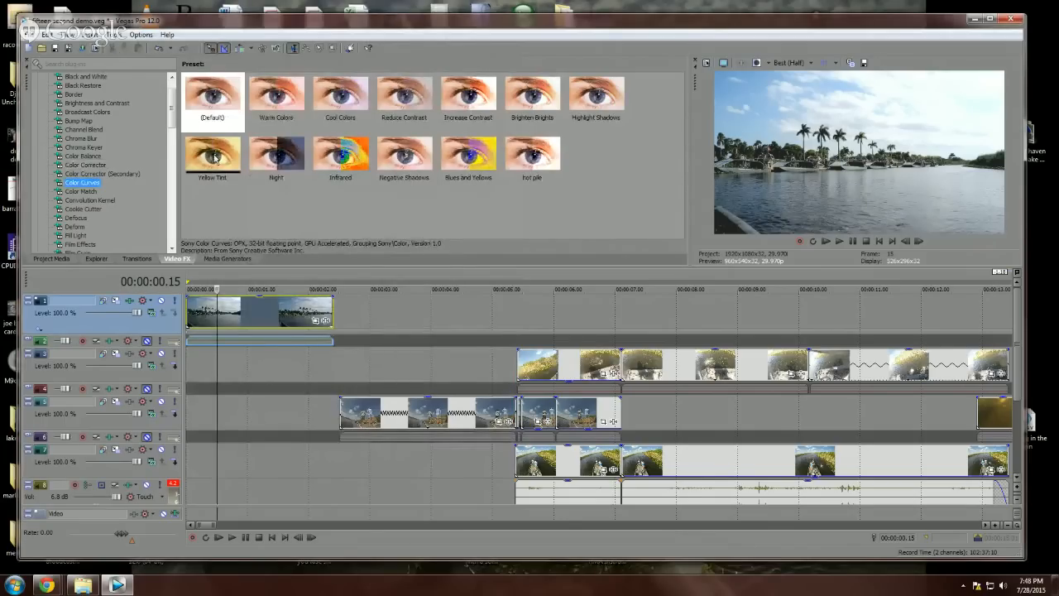
left_click(215, 157)
left_click_drag(151, 325, 153, 323)
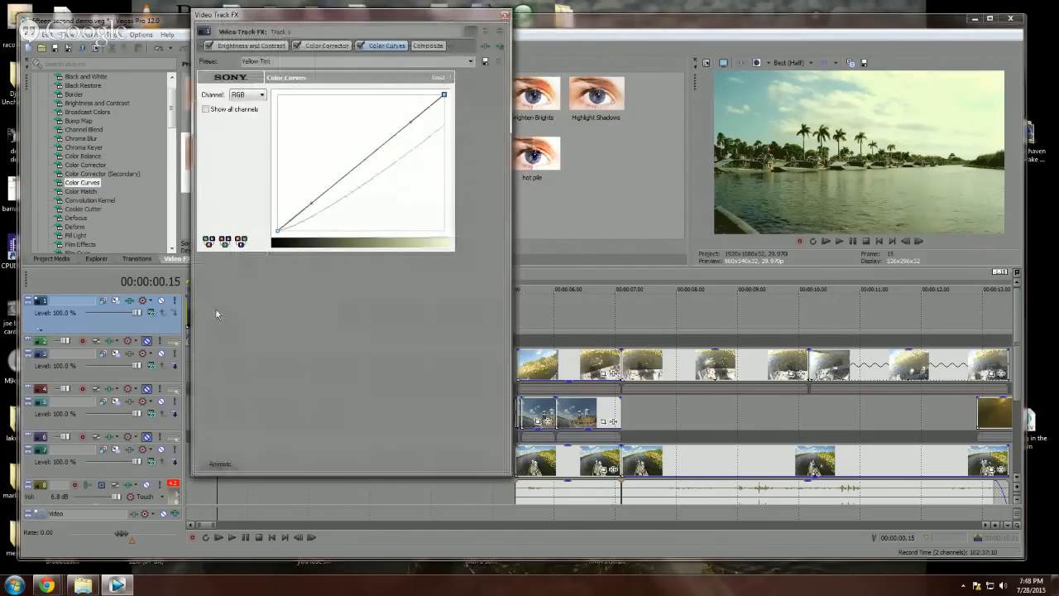
Step: Reshape the lake track's RGB curve by raising its highlight handle and shortening its shadow handle, and close the effect settings
left_click_drag(414, 119, 422, 96)
left_click_drag(504, 49, 426, 100)
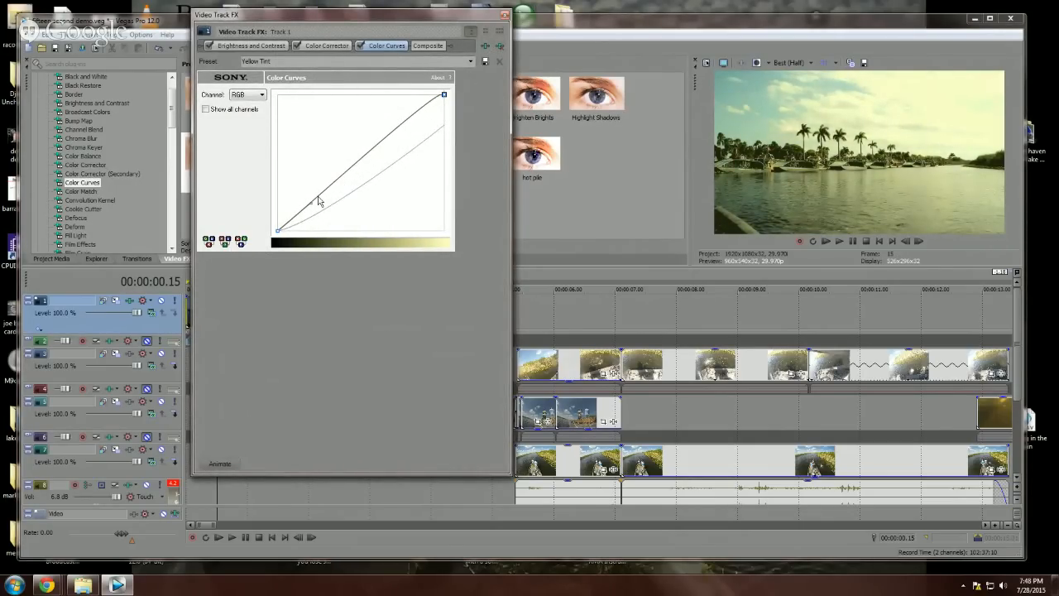
mouse_move(310, 204)
left_mouse_down()
mouse_move(342, 220)
mouse_move(274, 185)
mouse_move(329, 221)
mouse_move(289, 205)
mouse_move(298, 212)
left_mouse_up()
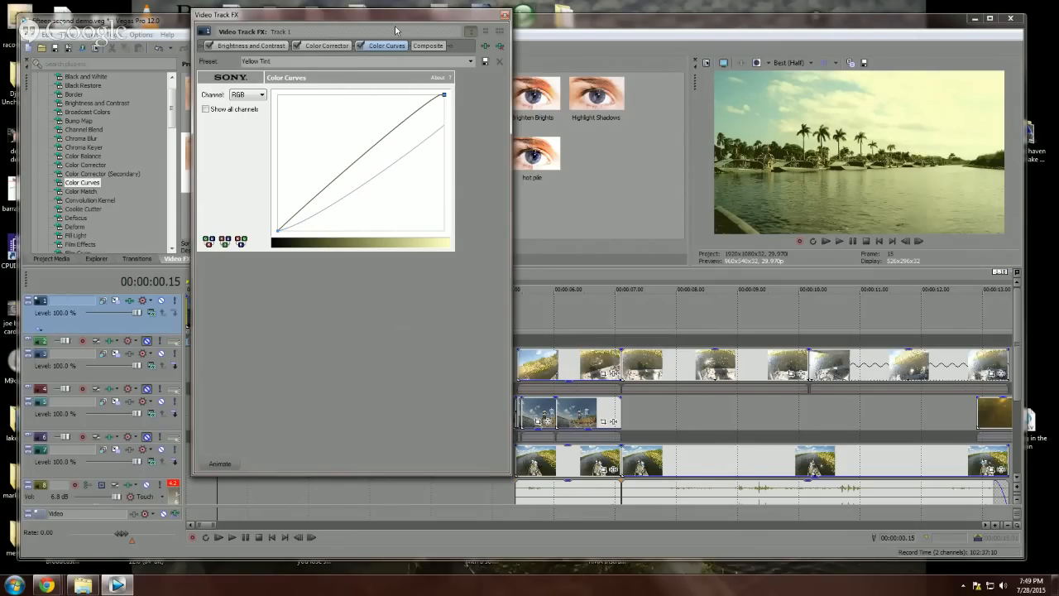
left_click(504, 15)
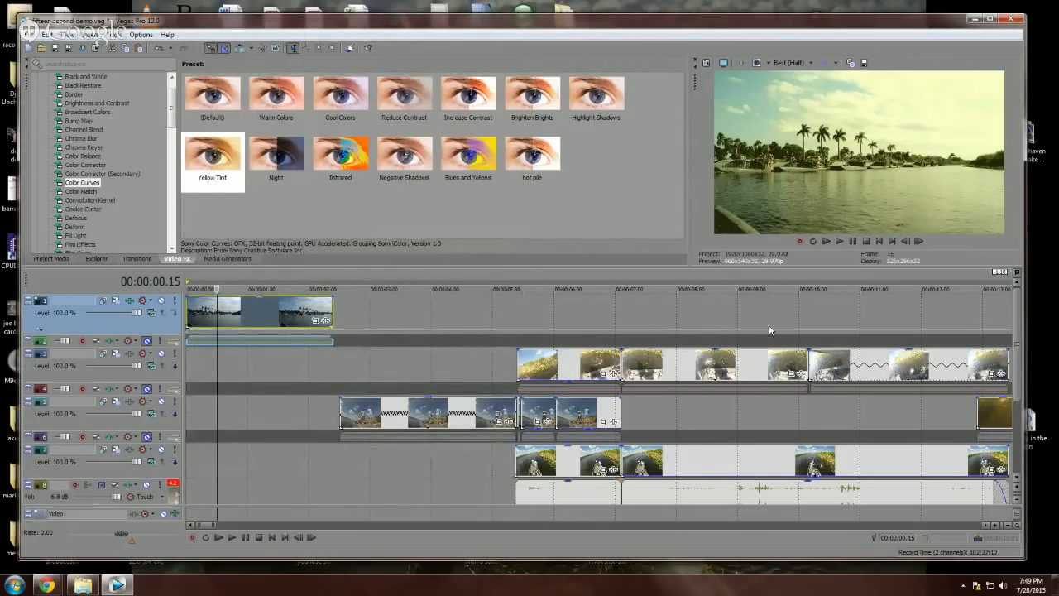
Step: Compare the graded lake shot with the shots on the other video tracks and briefly play it back
left_click(386, 313)
left_click(312, 320)
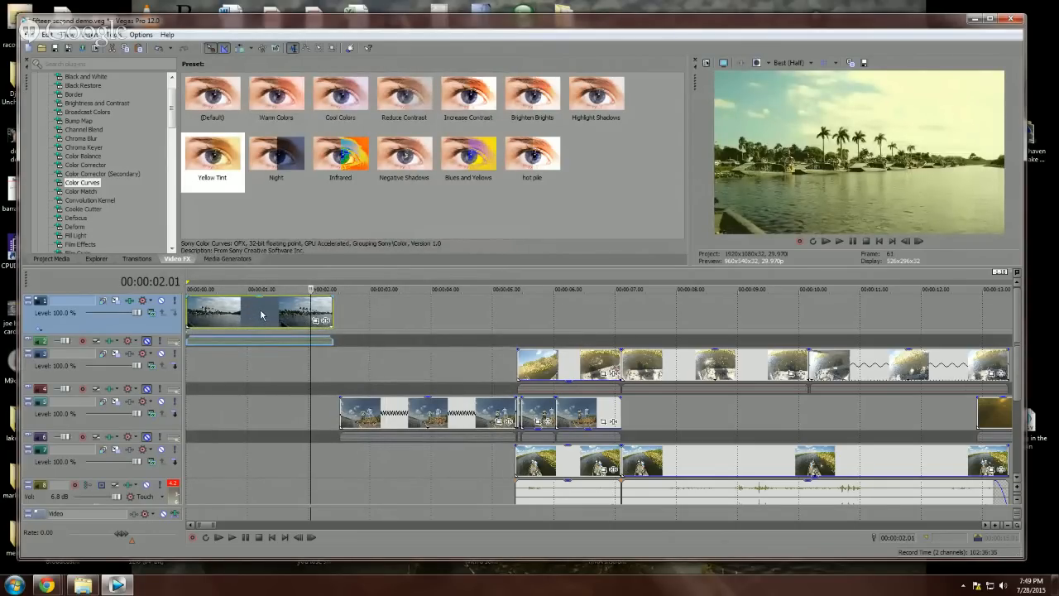
left_click(523, 366)
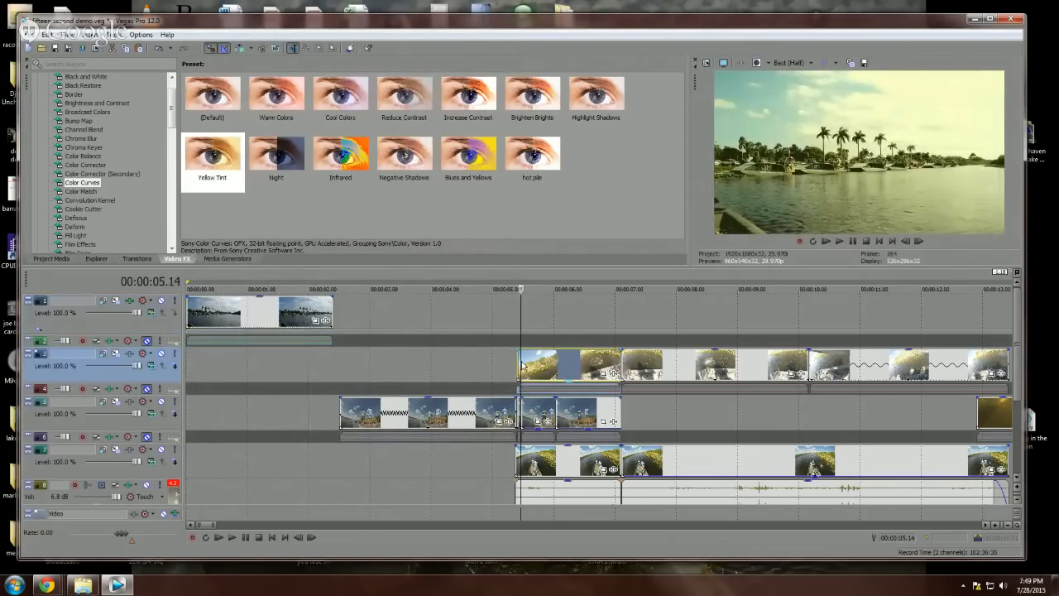
left_click(465, 414)
left_click(585, 460)
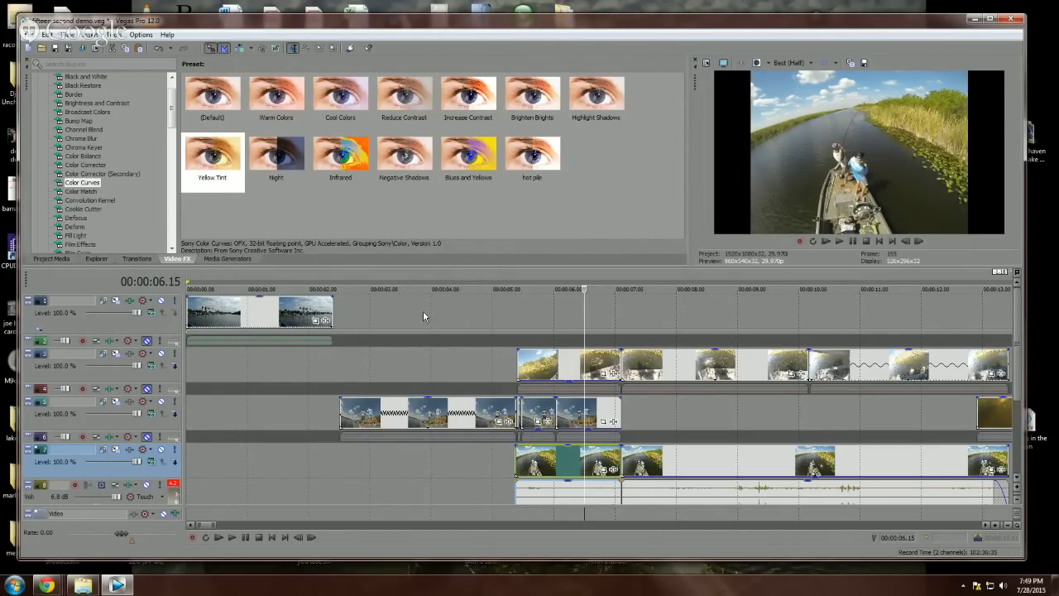
left_click(393, 312)
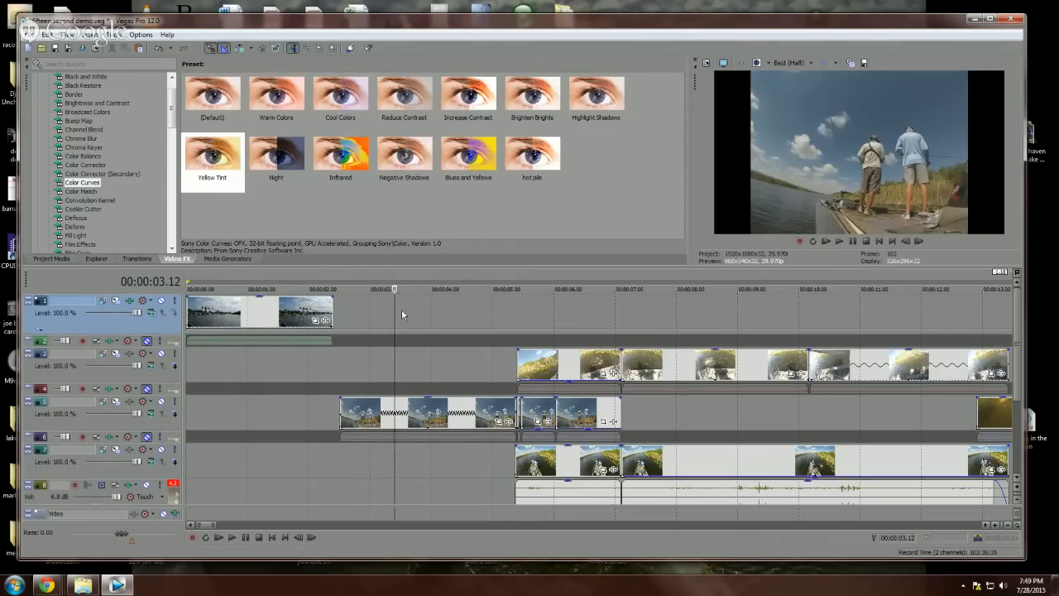
left_click(268, 378)
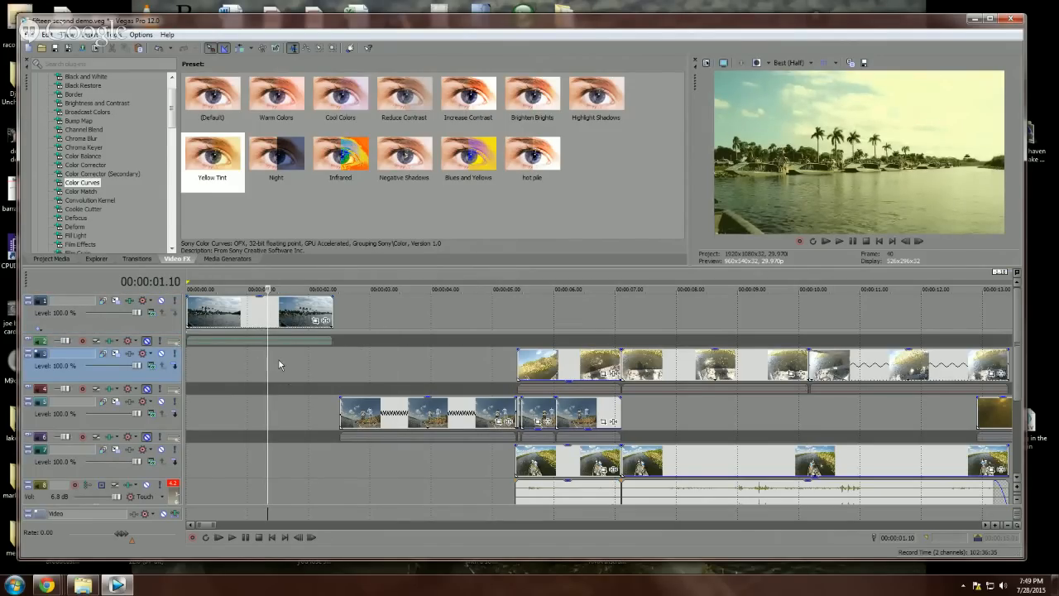
left_click(250, 373)
key("space")
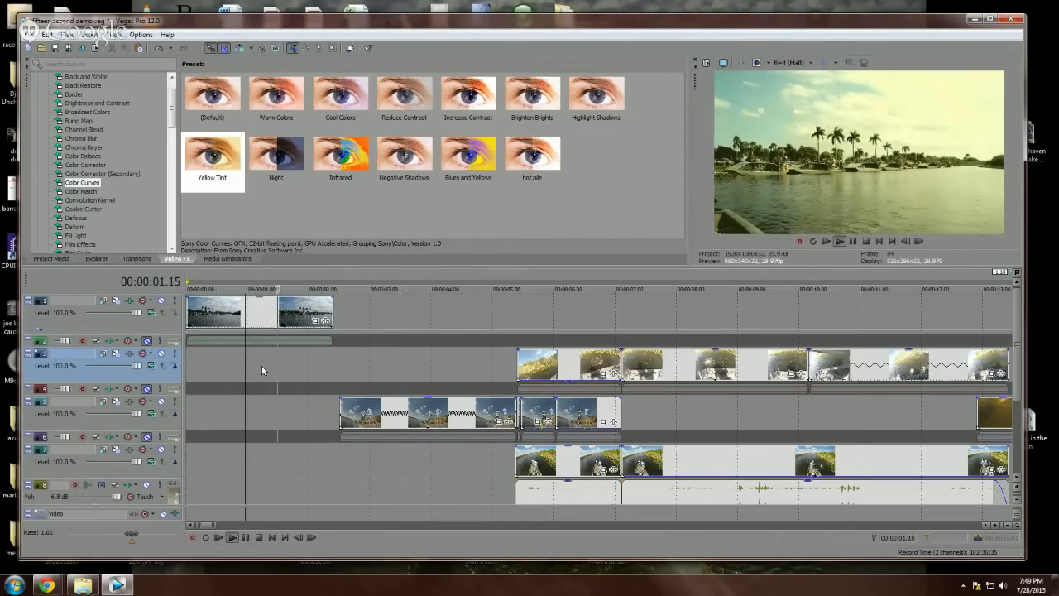
key("space")
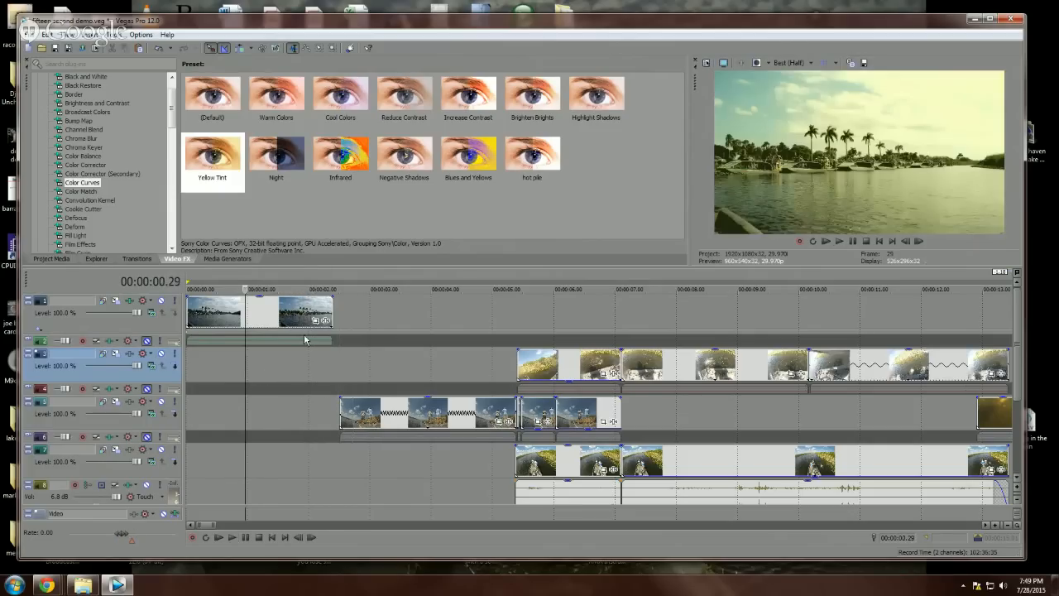
Step: Apply the Sharpen effect with the Light preset to the lake track and close its settings
left_click(286, 321)
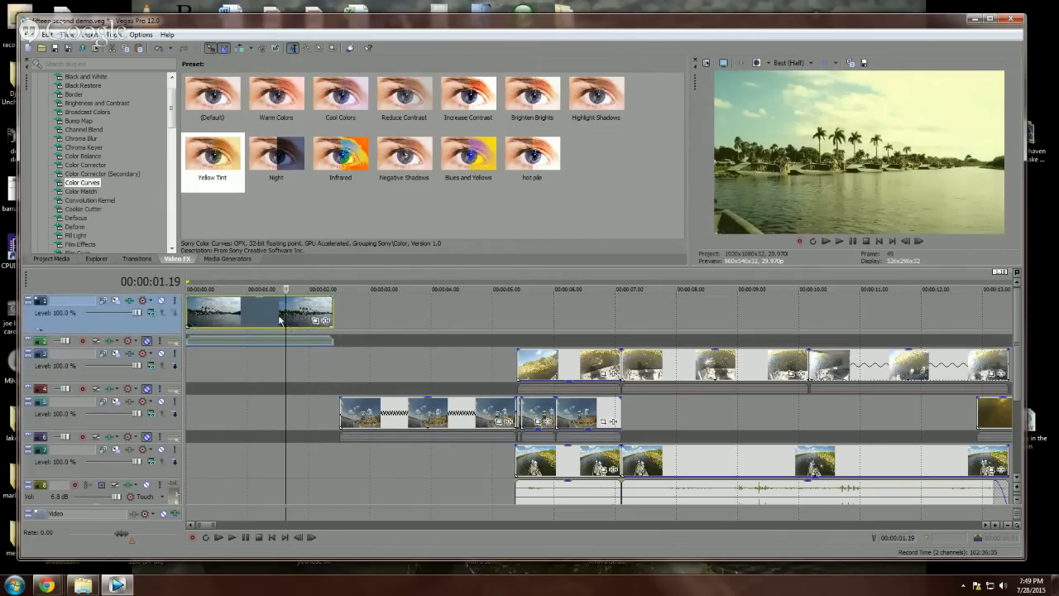
scroll(119, 241, "down", 4)
scroll(120, 241, "down", 10)
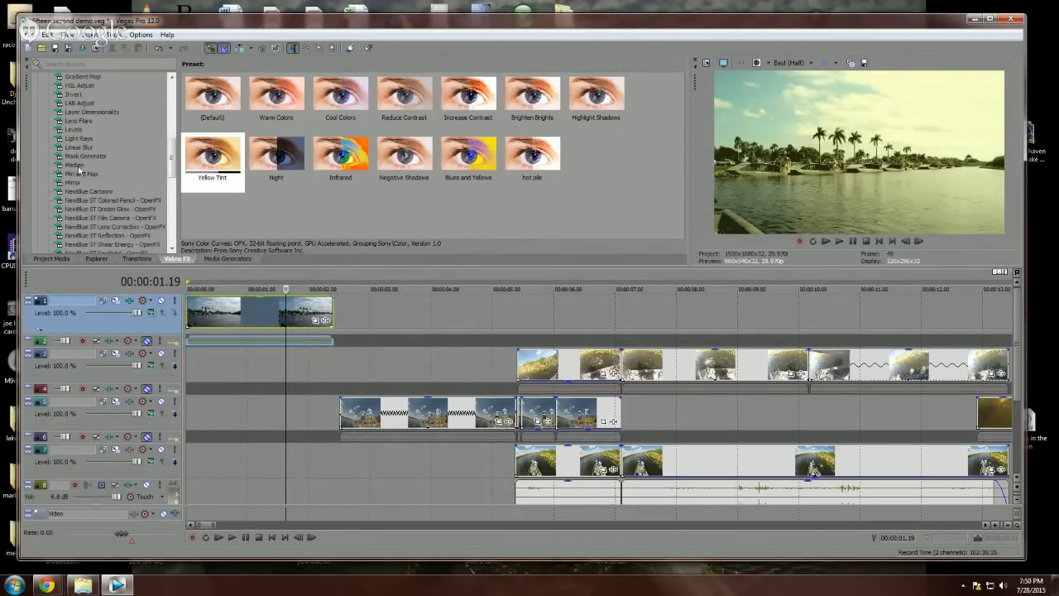
left_click(82, 200)
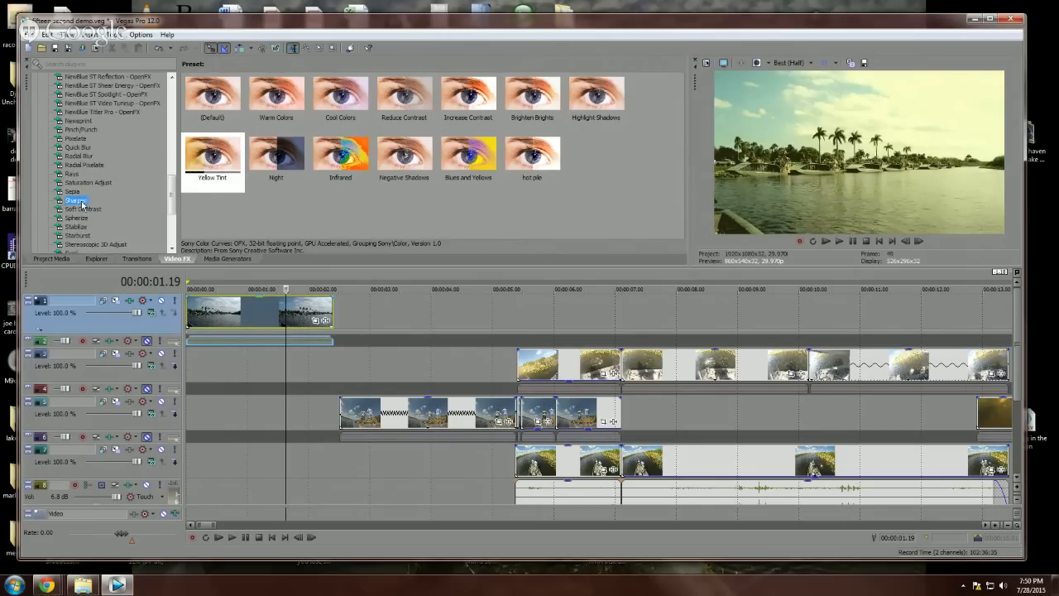
left_click_drag(358, 99, 169, 335)
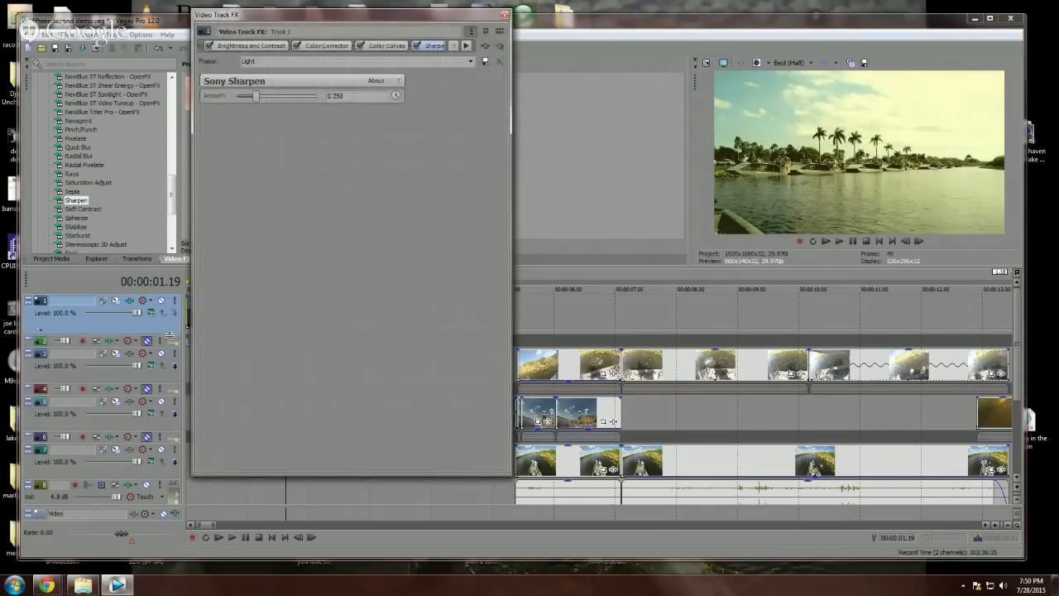
left_click(504, 15)
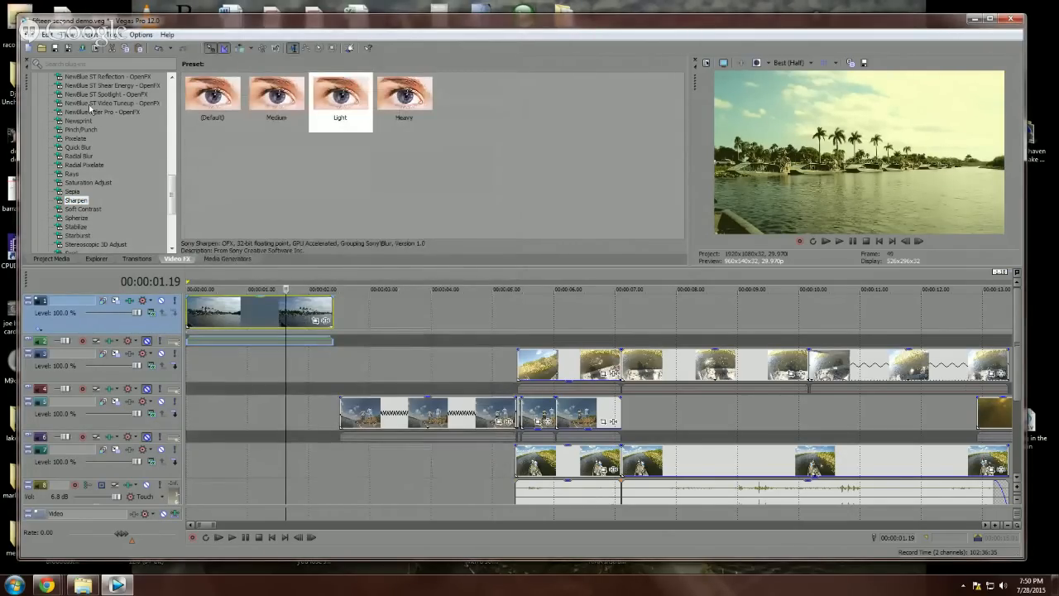
Step: Apply the default NewBlue ST Film Camera effect to the lake track, raise its flicker to about half the range and close the settings
scroll(130, 183, "down", 1)
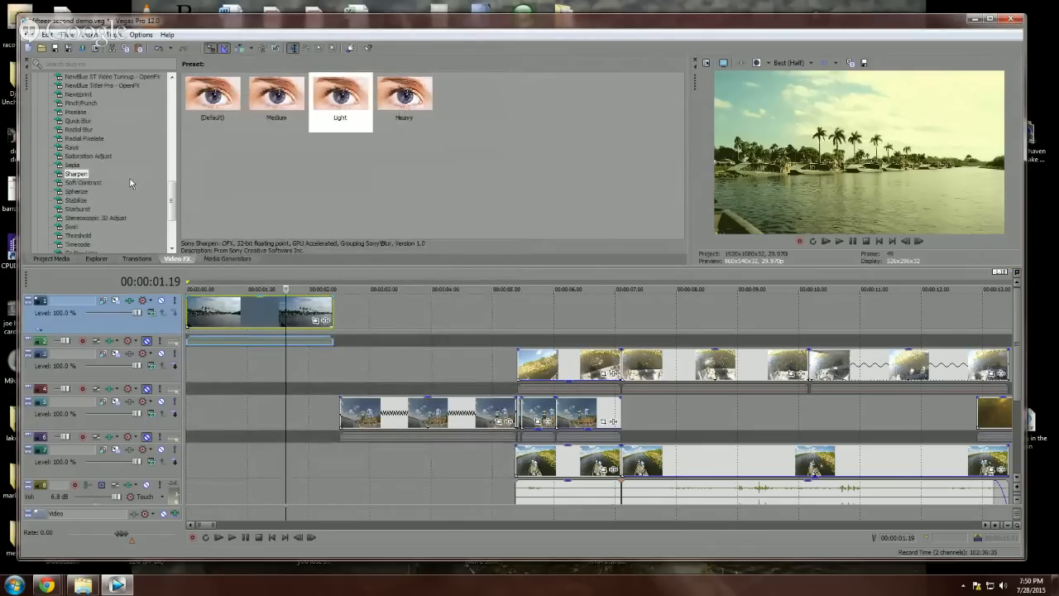
scroll(130, 183, "up", 5)
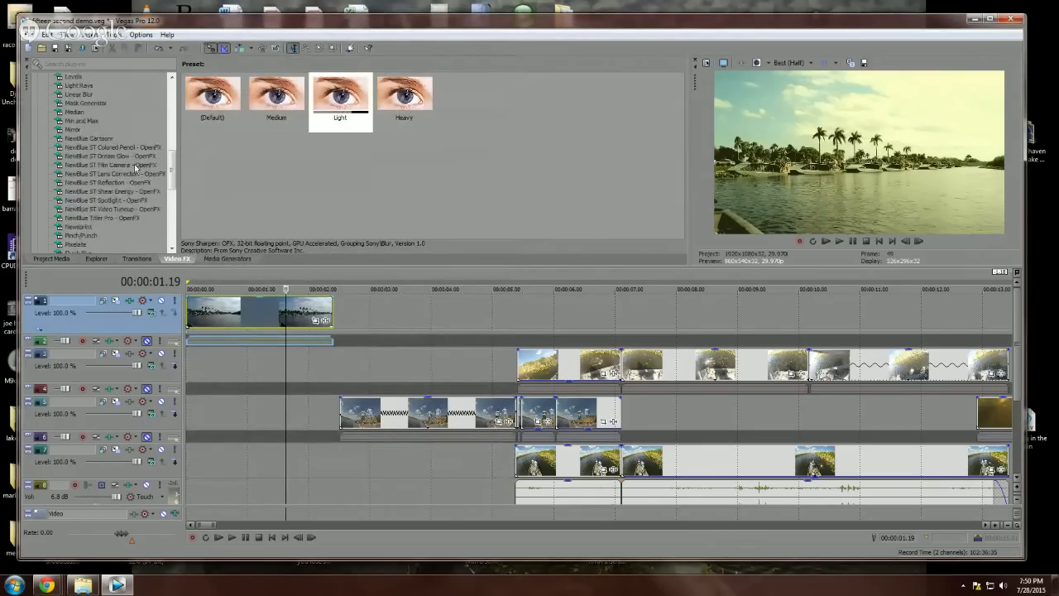
left_click(130, 156)
left_click(133, 164)
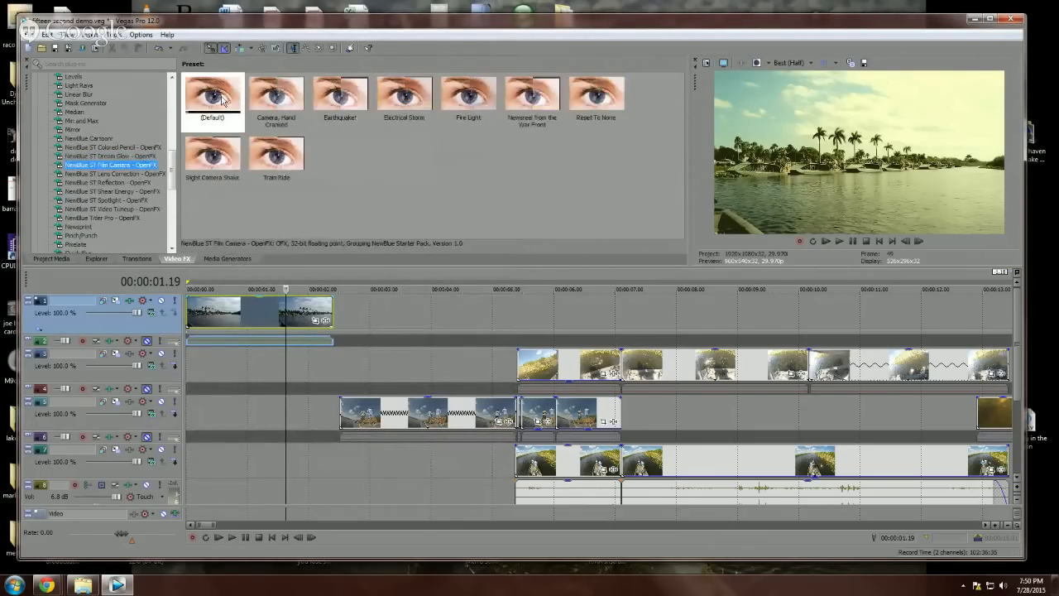
left_click_drag(218, 182, 162, 324)
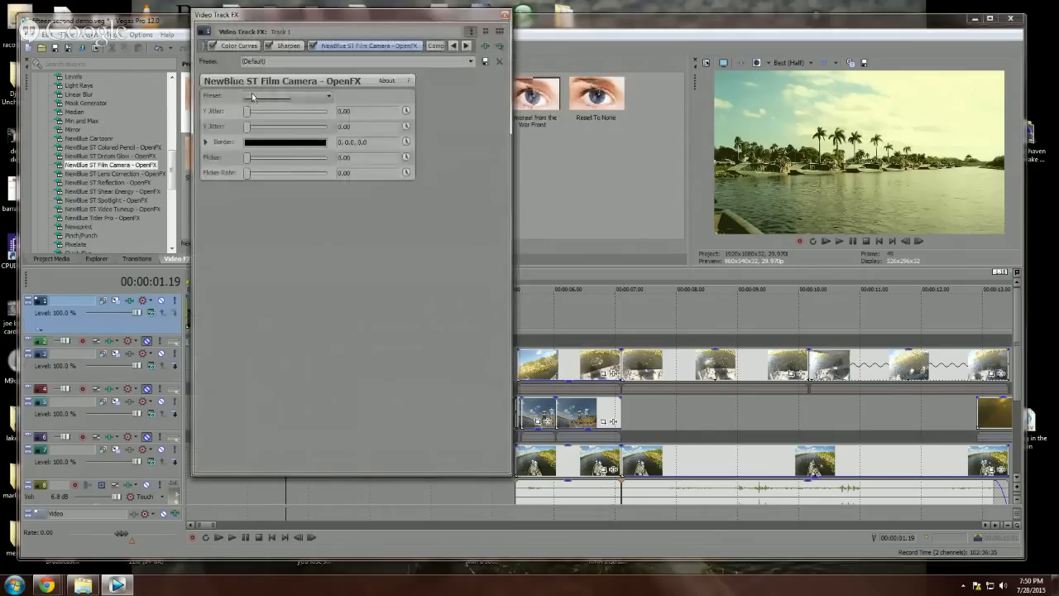
left_click_drag(247, 157, 289, 173)
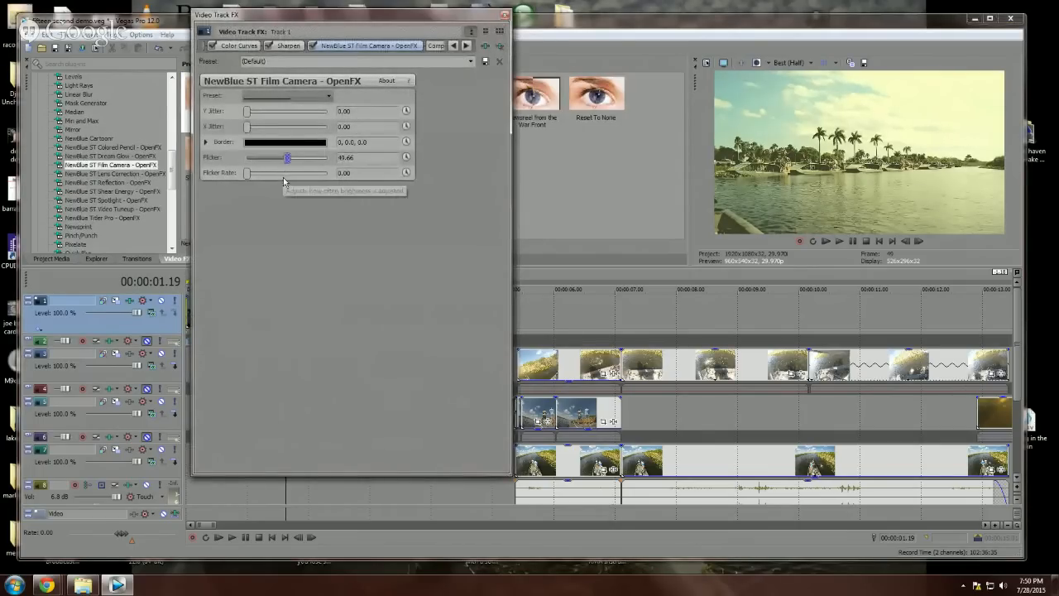
left_click(507, 14)
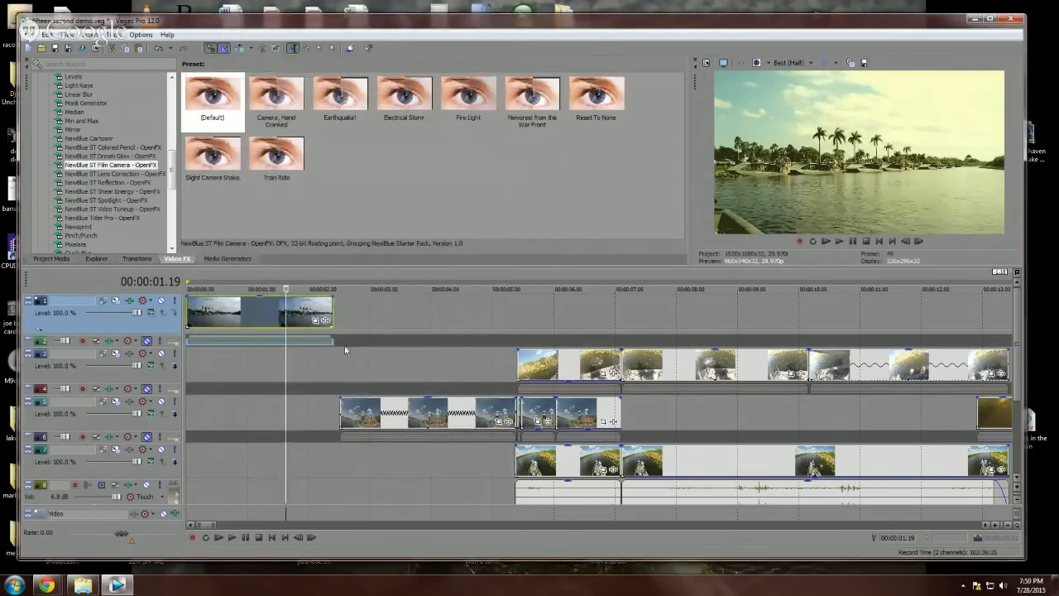
Step: Select the time range from the start to just past the lake shot and play it back
left_click_drag(351, 360, 185, 346)
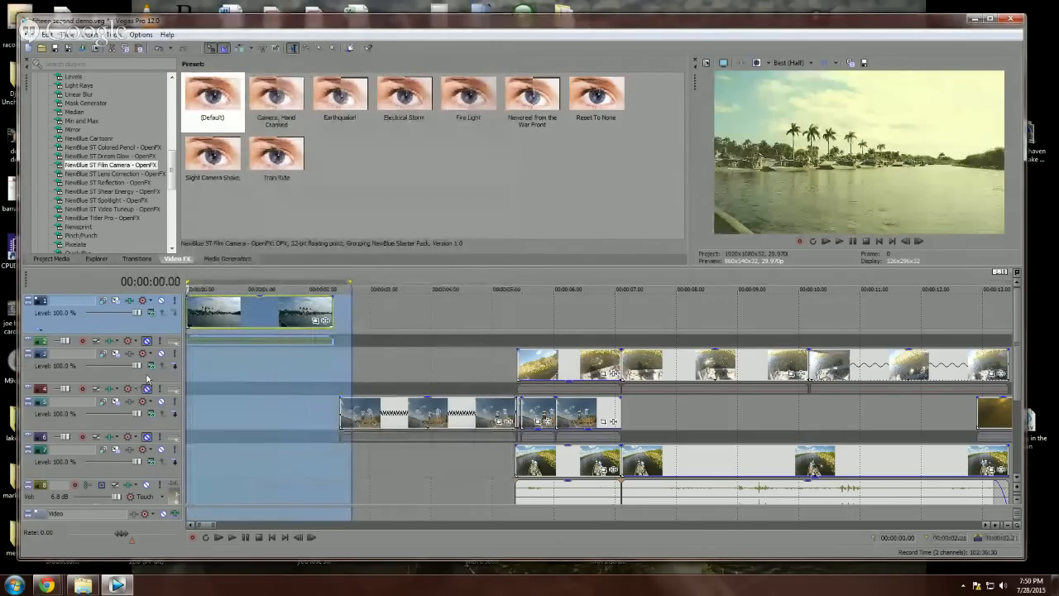
key("space")
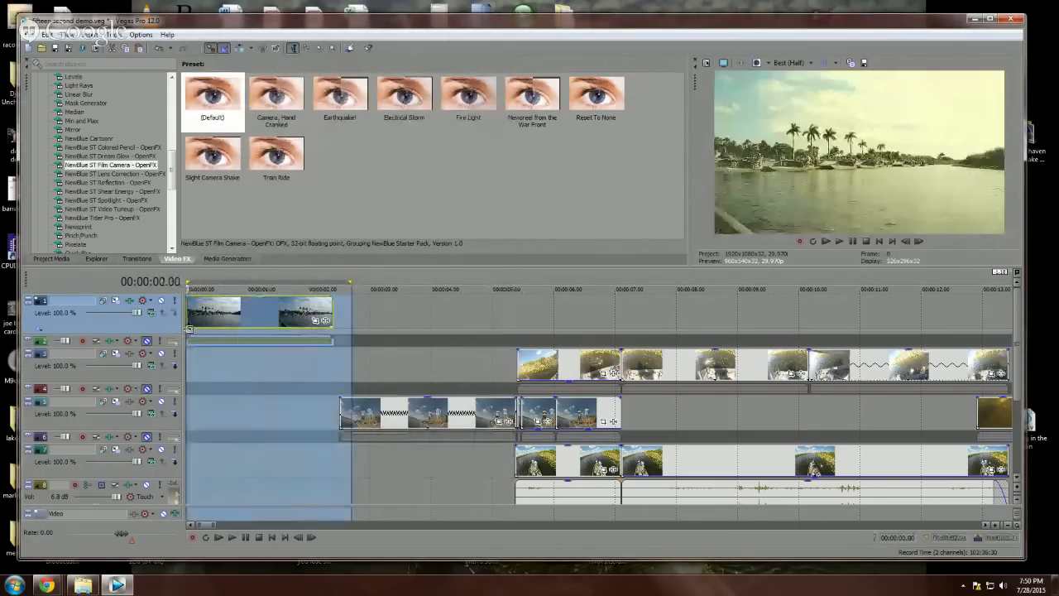
Step: Play back the selected lake-shot range and try trimming the start of the two-anglers clip on track 5
key("space")
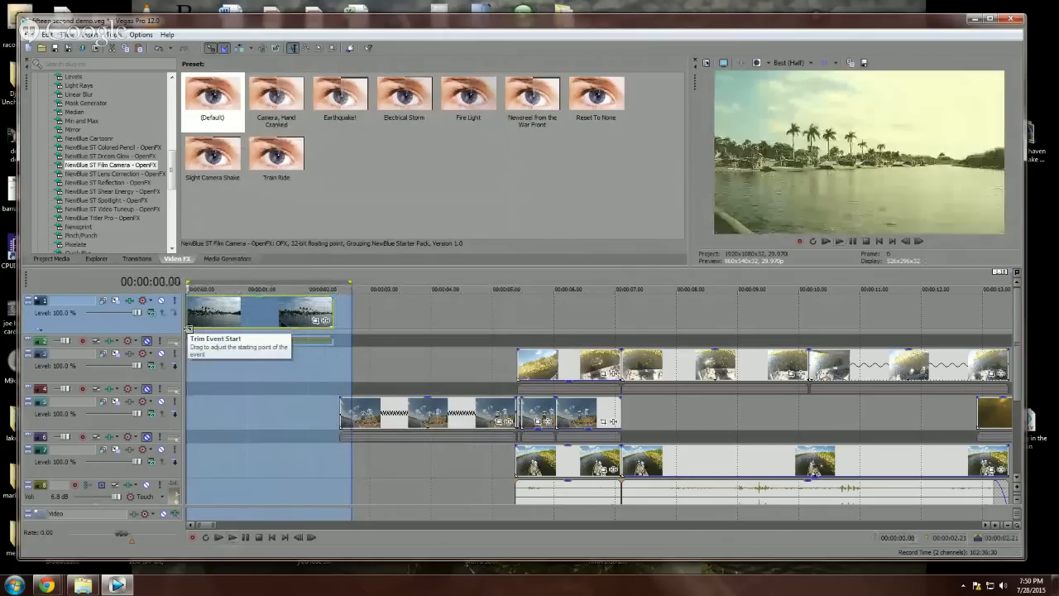
key("space")
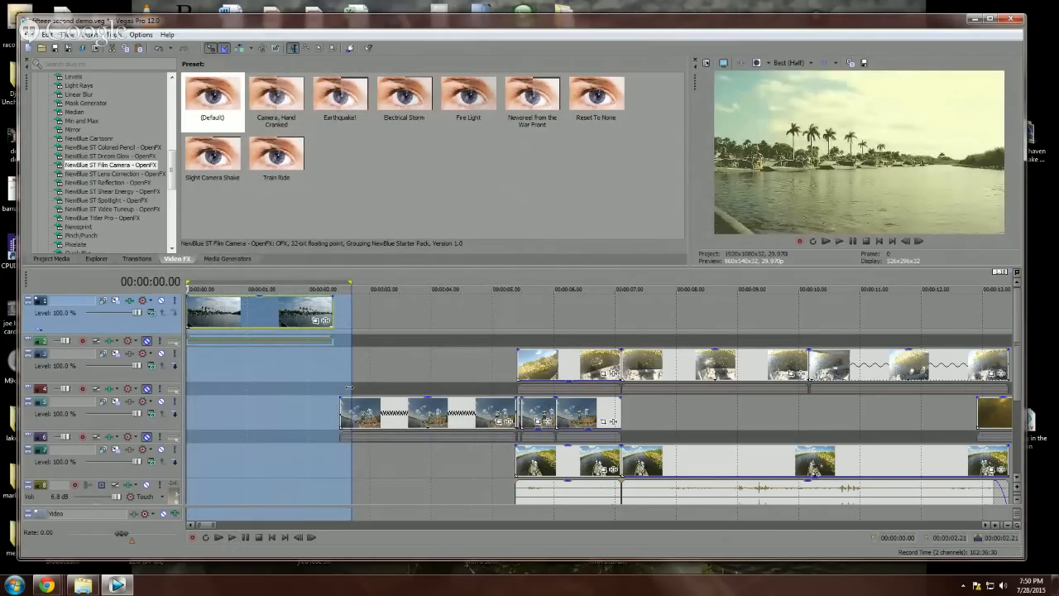
left_click_drag(342, 409, 348, 412)
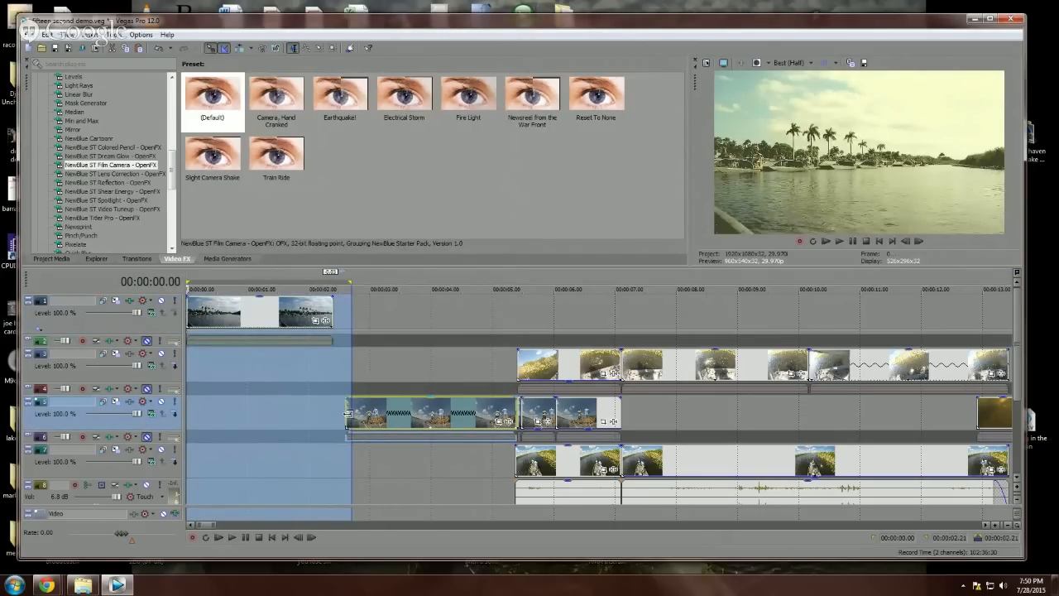
key("space")
scroll(302, 356, "up", 2)
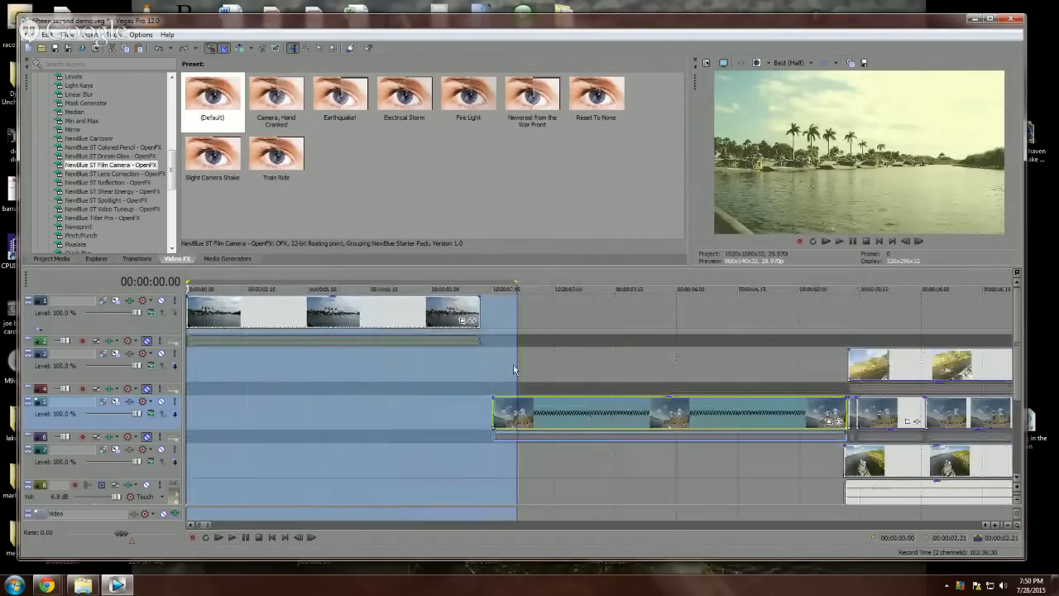
scroll(513, 369, "down", 2)
Step: Check the frames near the end of the lake shot and inside the two-anglers clip that follows it
left_click(339, 383)
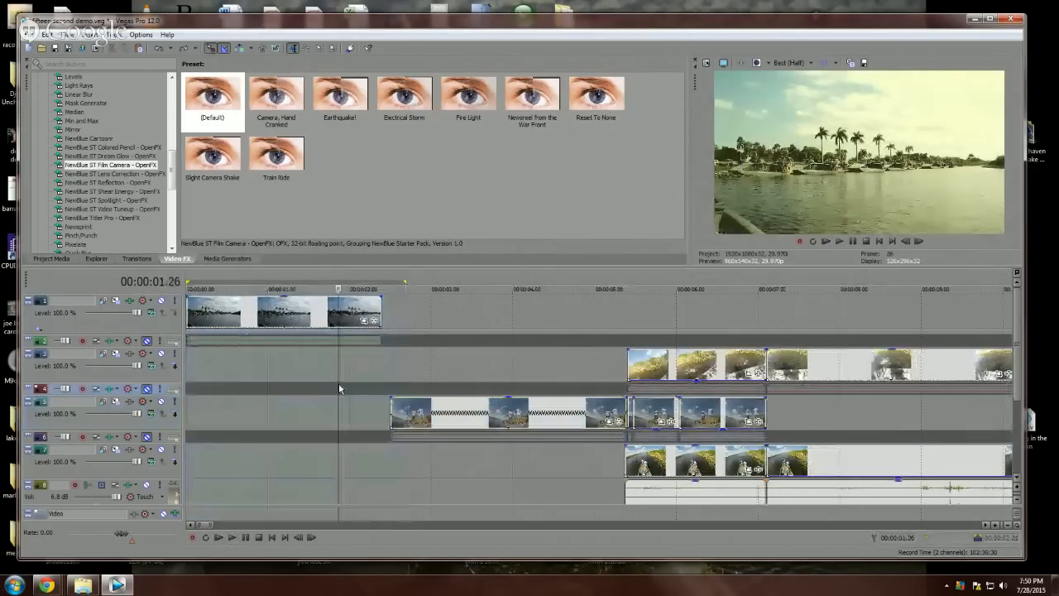
left_click(326, 330)
left_click_drag(327, 321, 393, 325)
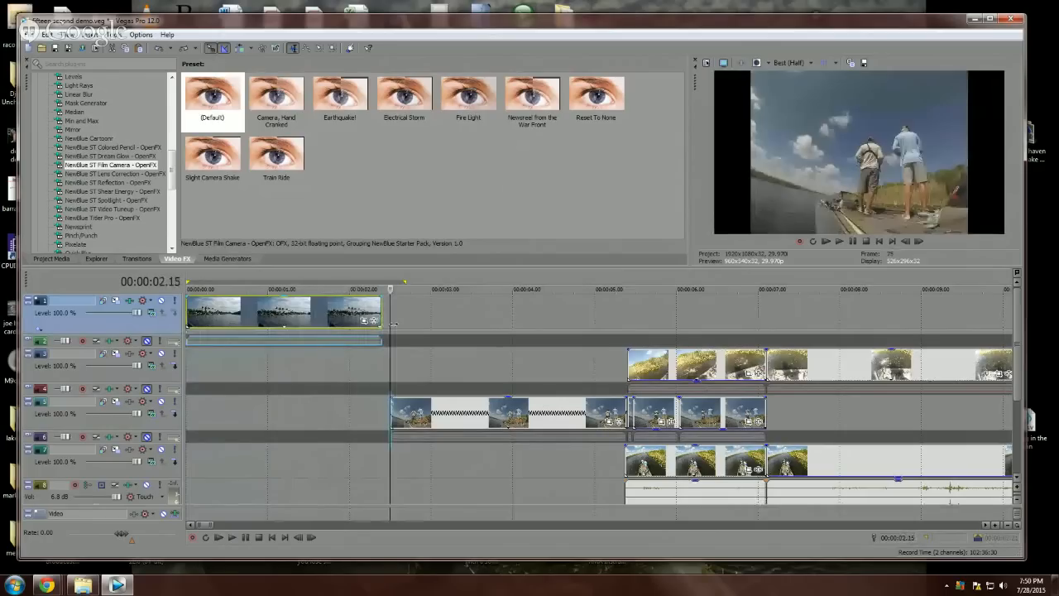
left_click(461, 414)
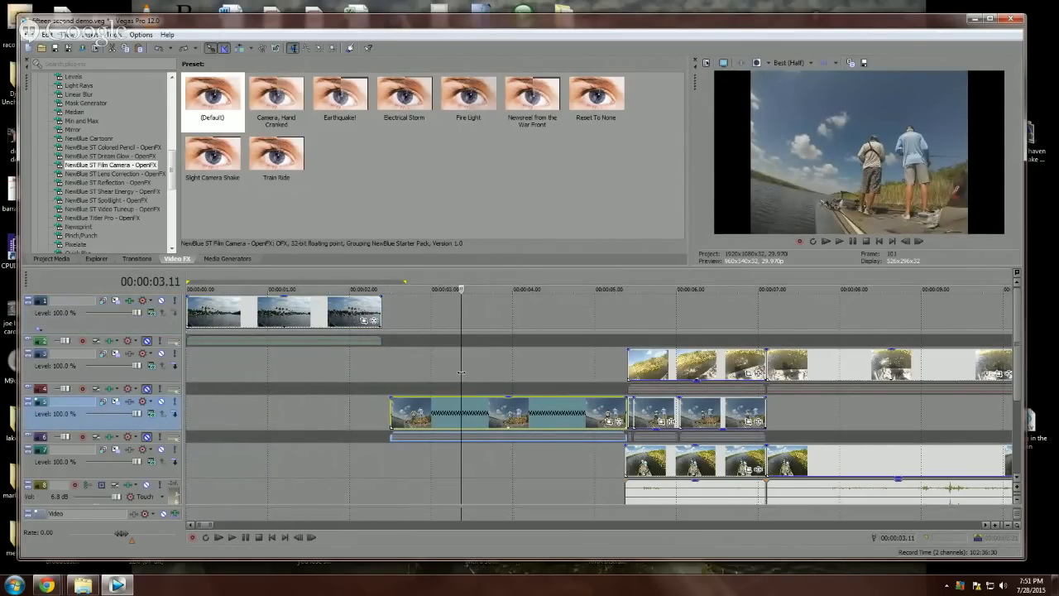
Step: Select the time range from the end of the lake shot to the end of the first two-anglers clip and play it back
mouse_move(459, 374)
left_mouse_down()
mouse_move(408, 380)
mouse_move(468, 379)
left_mouse_up()
left_click_drag(383, 368, 626, 365)
key("space")
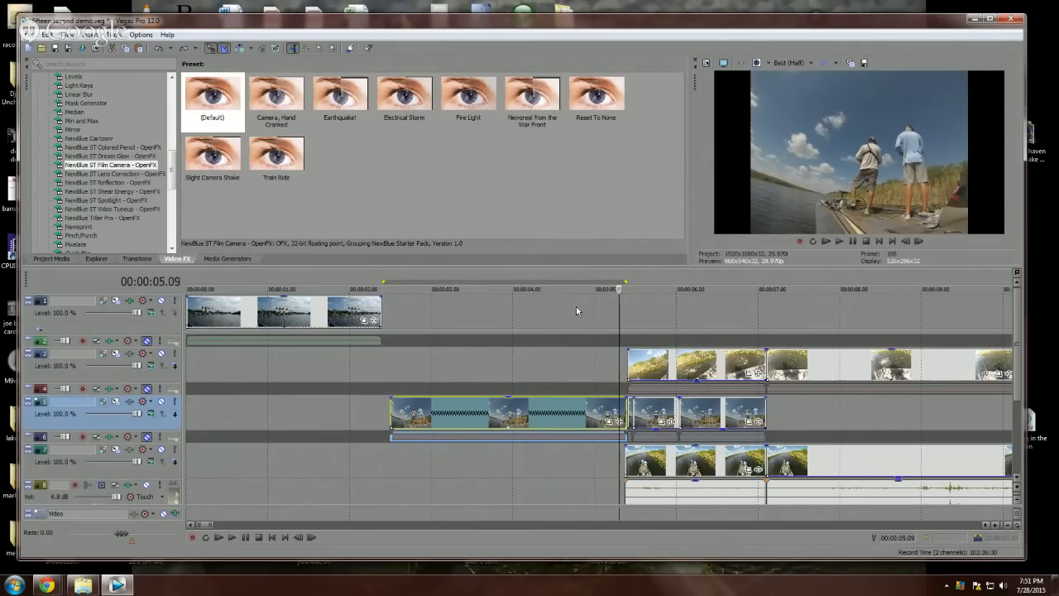
key("space")
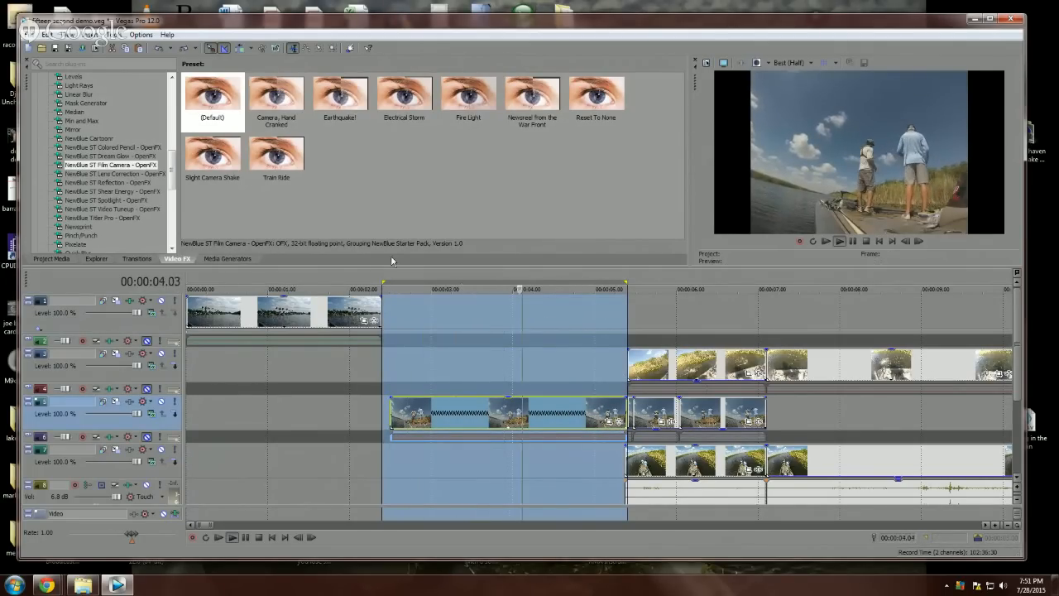
key("space")
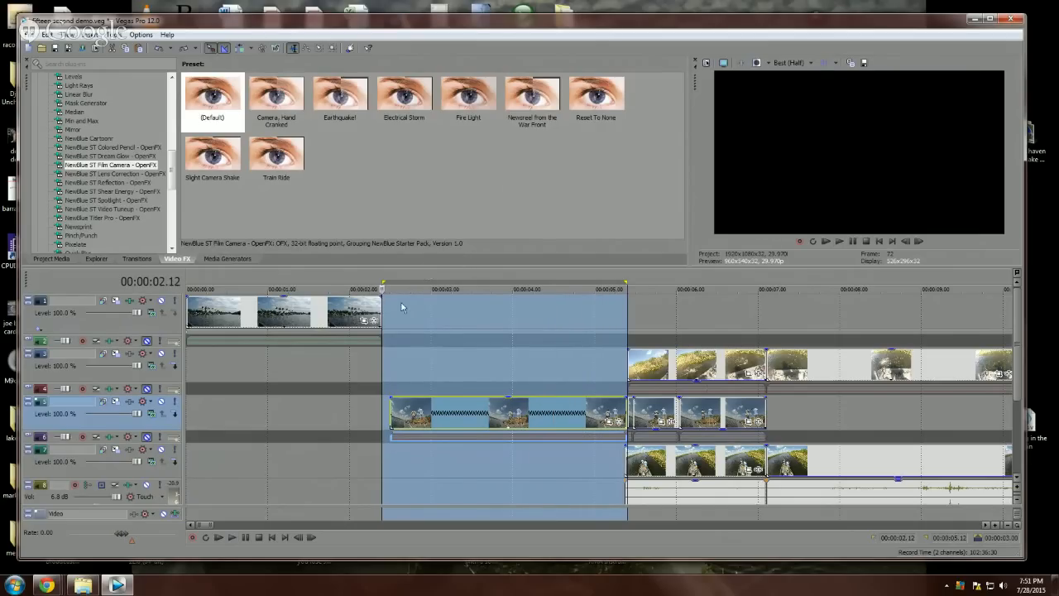
Step: Park the playhead at 00:00:03.13 on the two-anglers clip and apply the default Brightness and Contrast effect to track 5
left_click(467, 361)
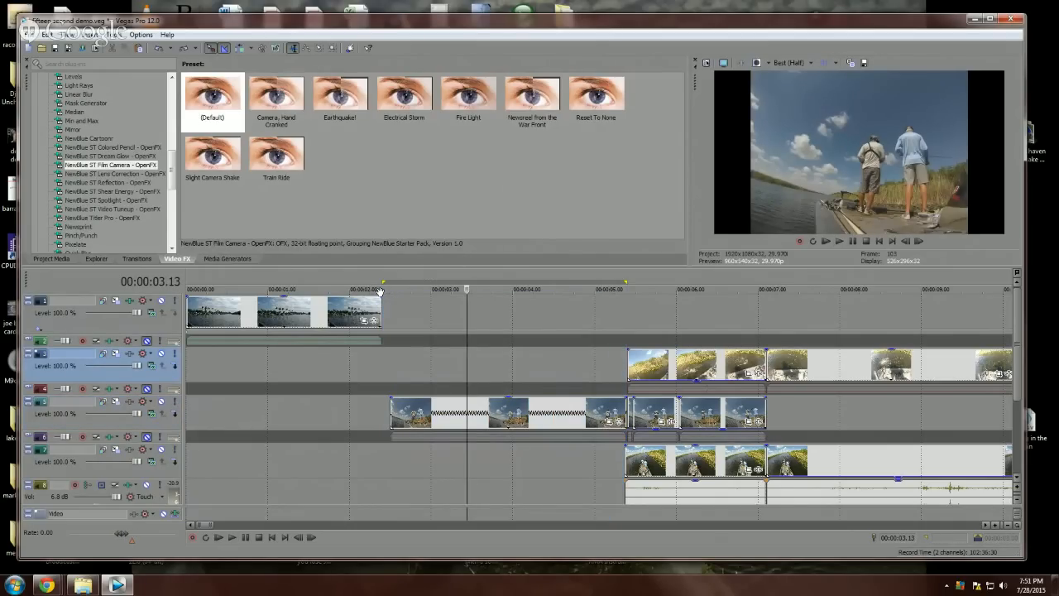
left_click(96, 148)
scroll(101, 116, "up", 5)
scroll(102, 116, "up", 1)
left_click(105, 95)
left_click_drag(195, 96, 159, 424)
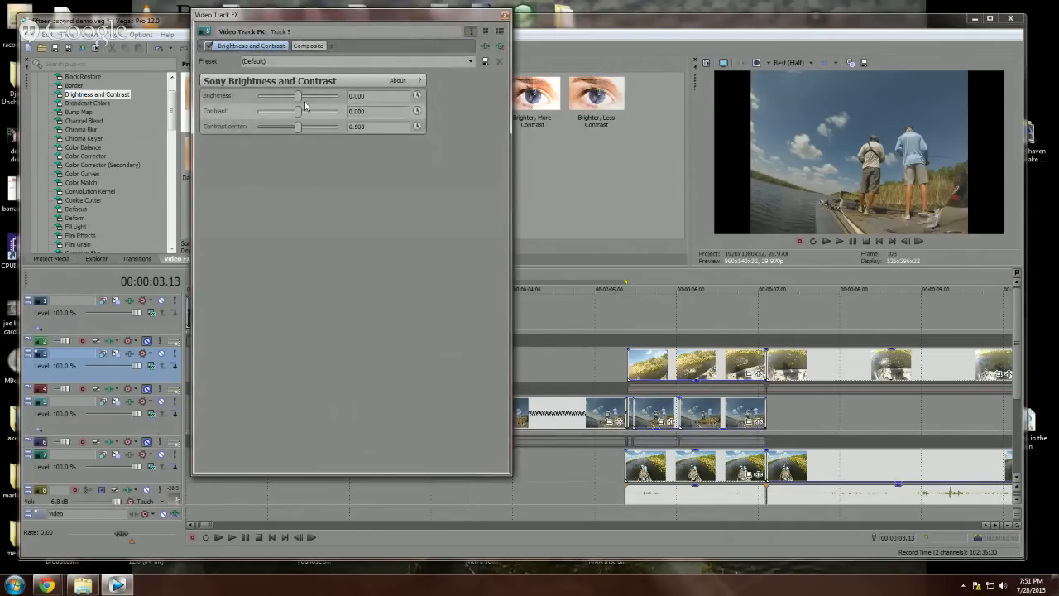
Step: Set track 5's contrast to 0.156 and its contrast center to 0.156, and close the effect settings
left_click_drag(298, 117, 271, 133)
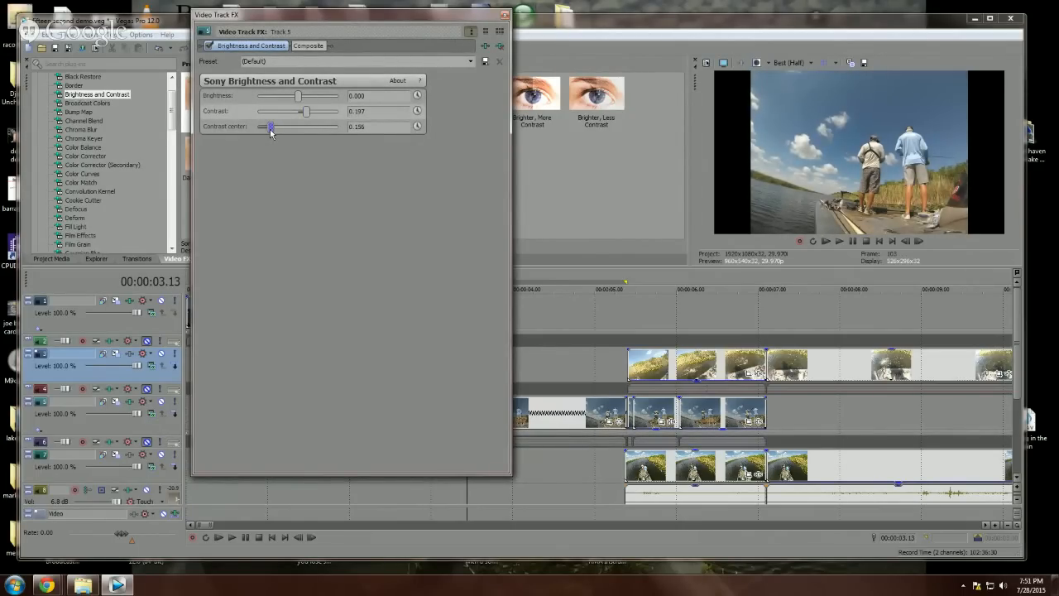
left_click_drag(308, 115, 305, 117)
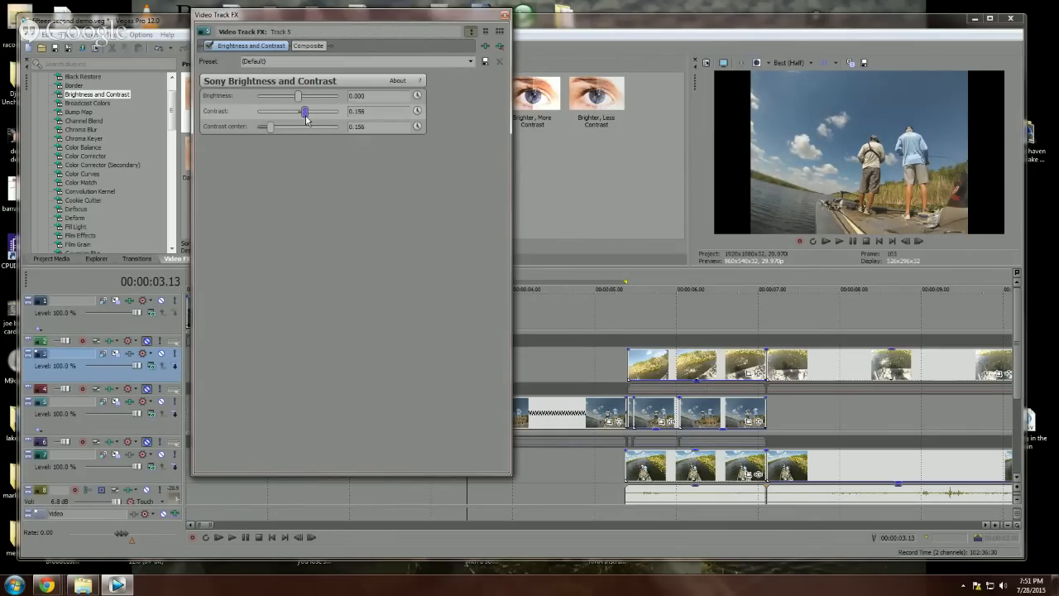
left_click(505, 15)
Step: Apply the default Color Corrector effect to track 5 and close its settings
left_click(91, 156)
left_click_drag(226, 97, 153, 428)
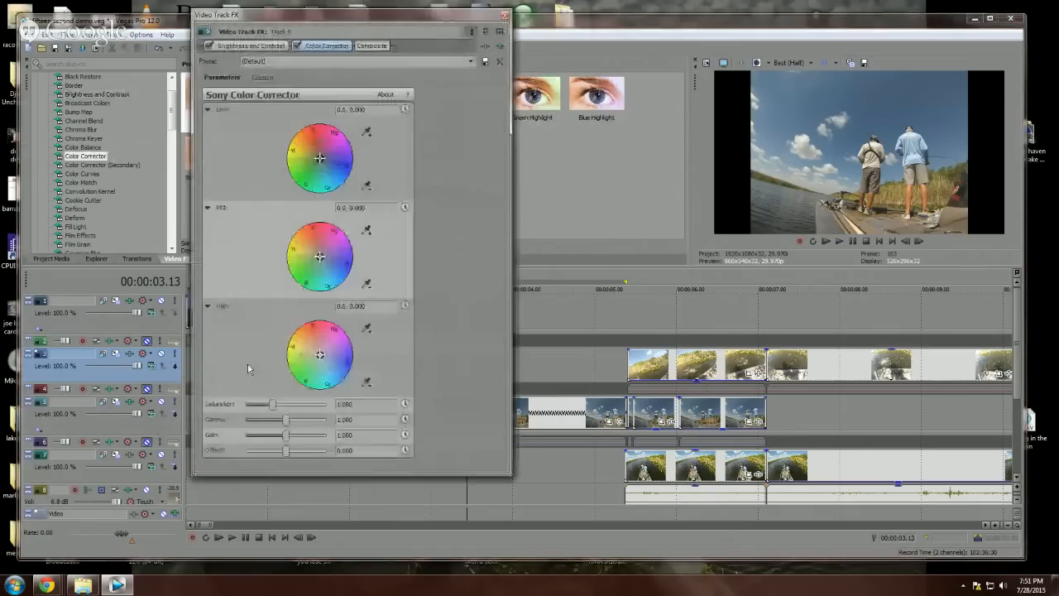
left_click(505, 16)
Step: Choose the Green Midtones preset of the Color Corrector for the two-anglers clip and select track 5
left_click_drag(231, 87, 153, 427)
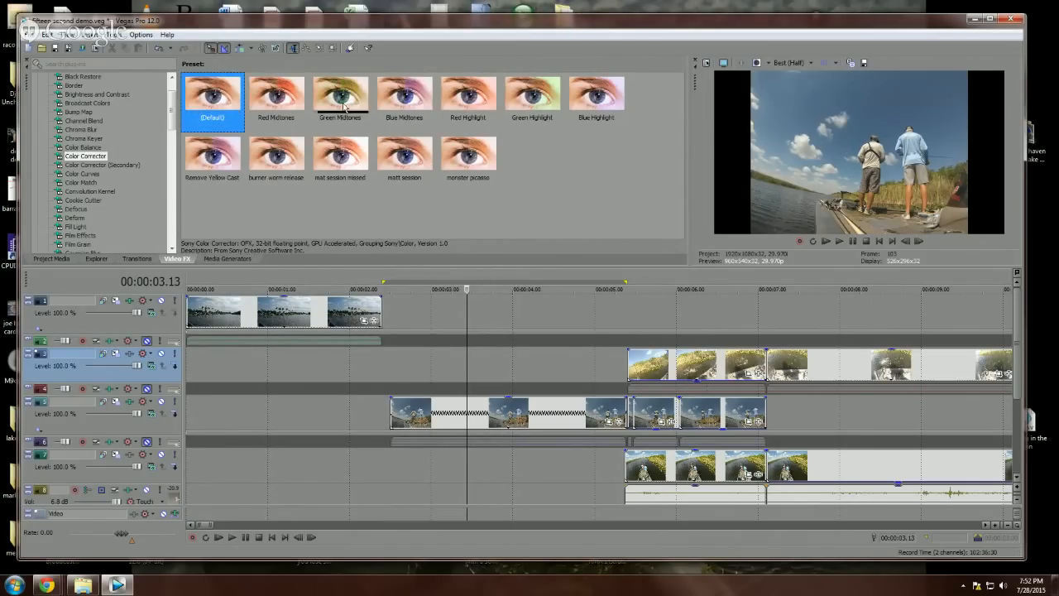
left_click_drag(356, 99, 494, 420)
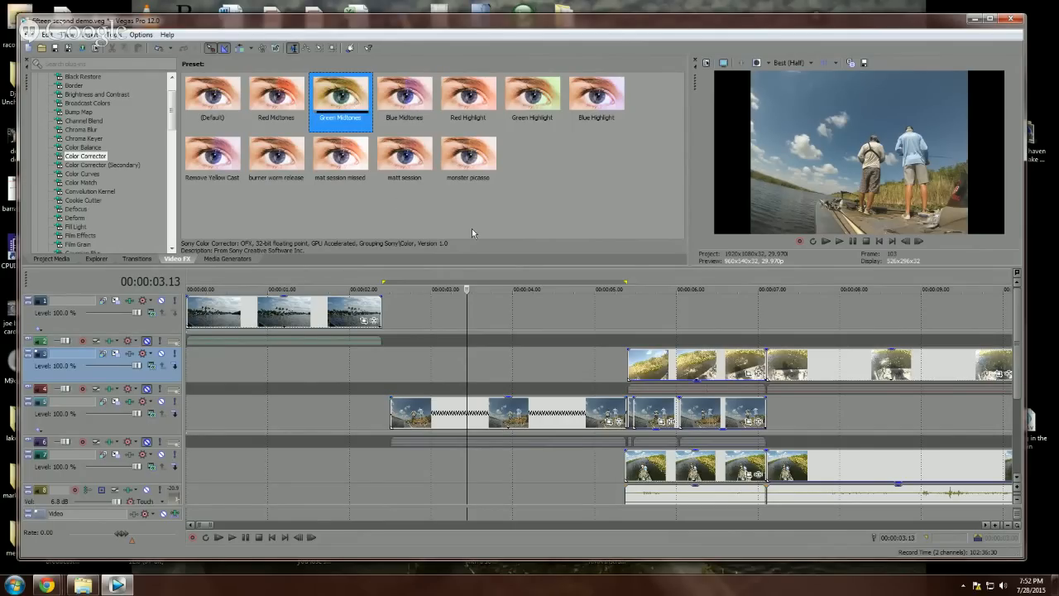
left_click(123, 424)
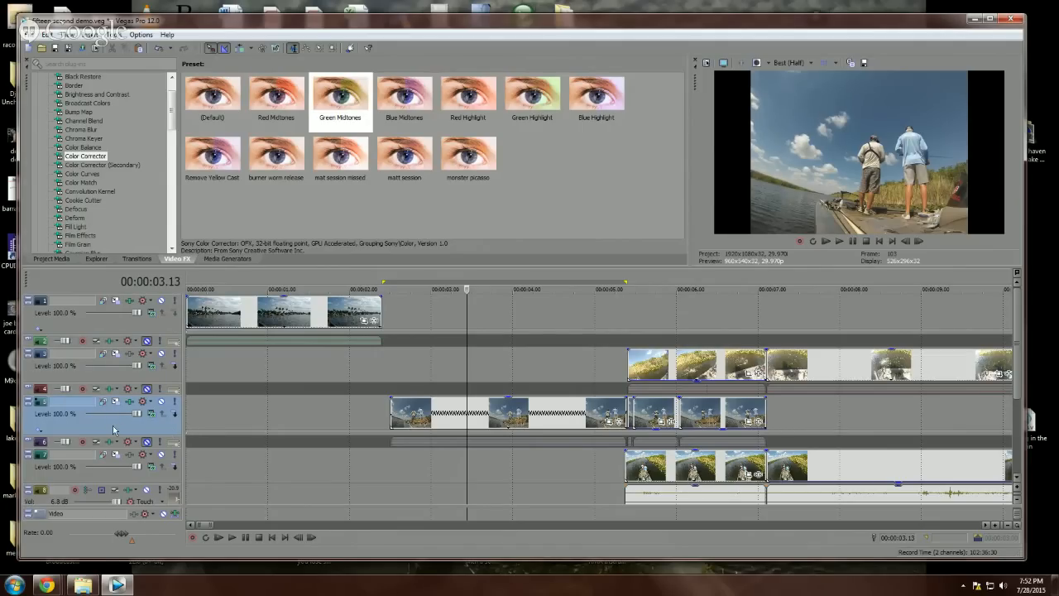